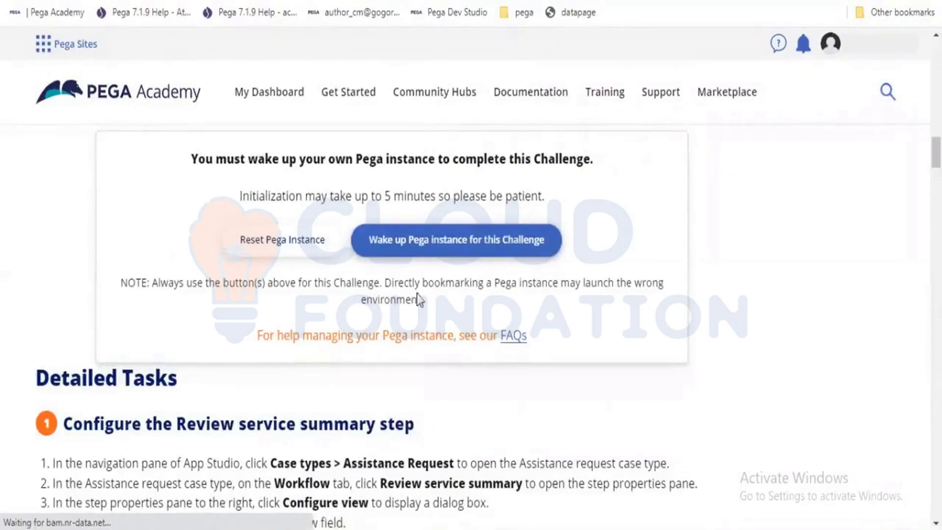
- Wake up the Pega instance for this challenge
{"action": "left_click", "coordinate": [478, 248]}
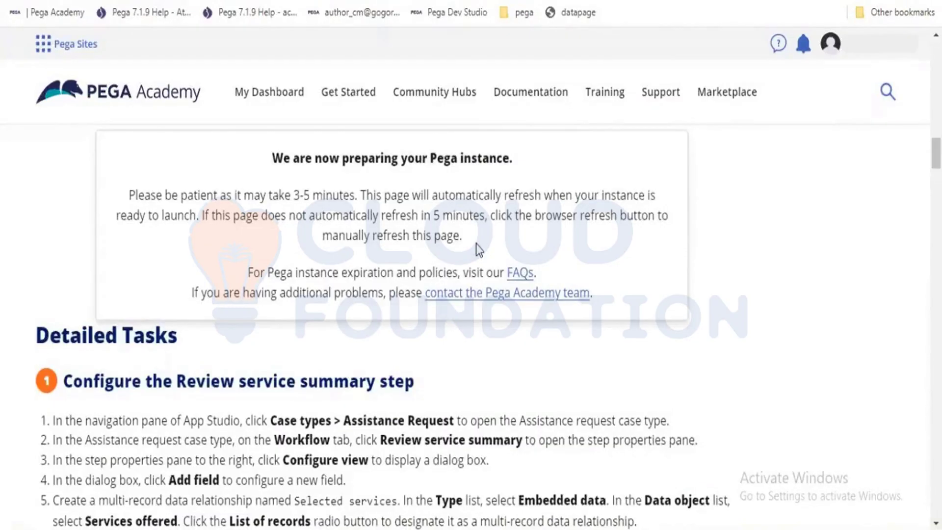
{"action": "key", "text": "XF86AudioLowerVolume"}
{"action": "key", "text": "XF86AudioLowerVolume"}
{"action": "key", "text": "XF86AudioLowerVolume"}
{"action": "key", "text": "XF86AudioLowerVolume"}
{"action": "key", "text": "XF86AudioLowerVolume"}
{"action": "key", "text": "XF86MonBrightnessDown"}
{"action": "key", "text": "XF86MonBrightnessDown"}
{"action": "key", "text": "XF86MonBrightnessDown"}
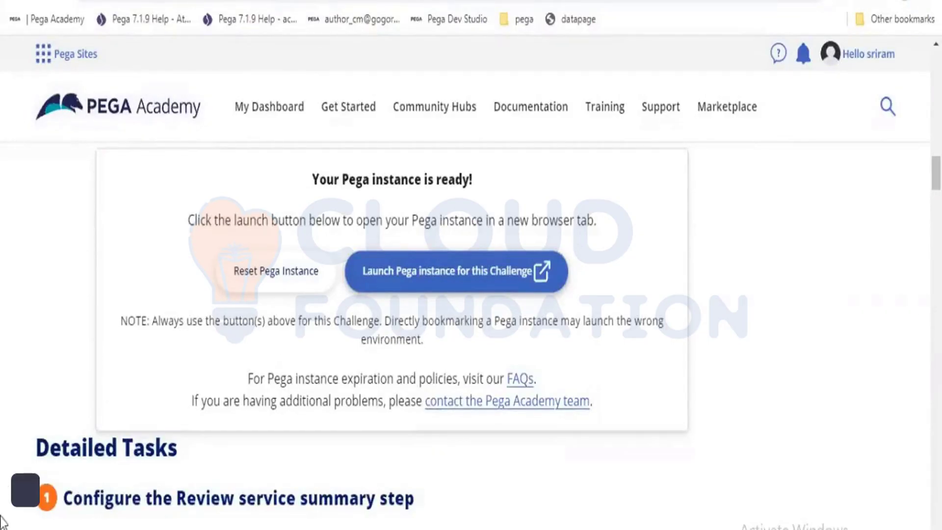
- Launch the Pega instance for this challenge and switch from App Studio to Dev Studio
{"action": "left_click", "coordinate": [445, 290]}
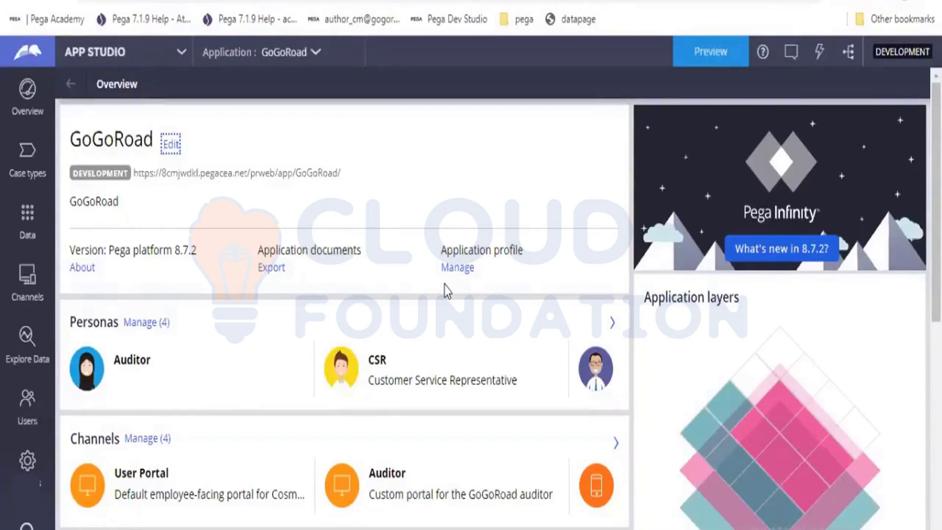
{"action": "left_click", "coordinate": [159, 52]}
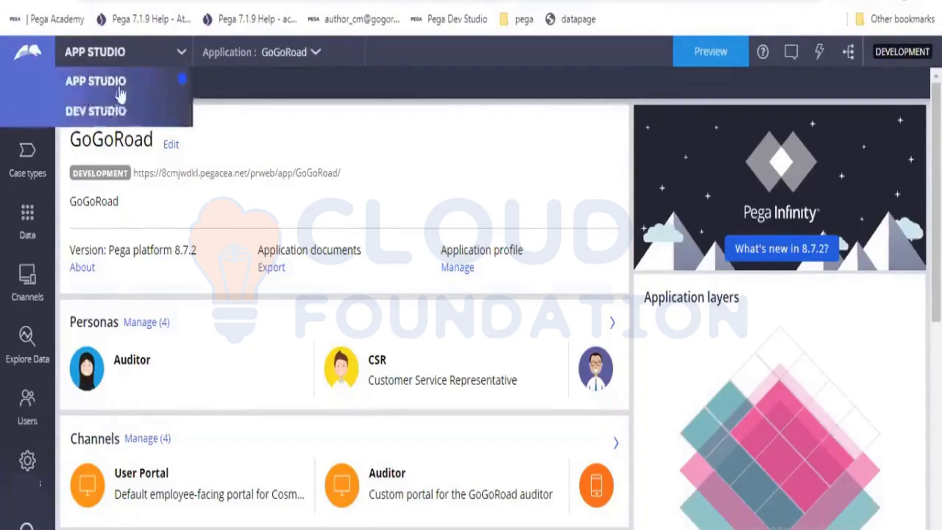
{"action": "left_click", "coordinate": [111, 116]}
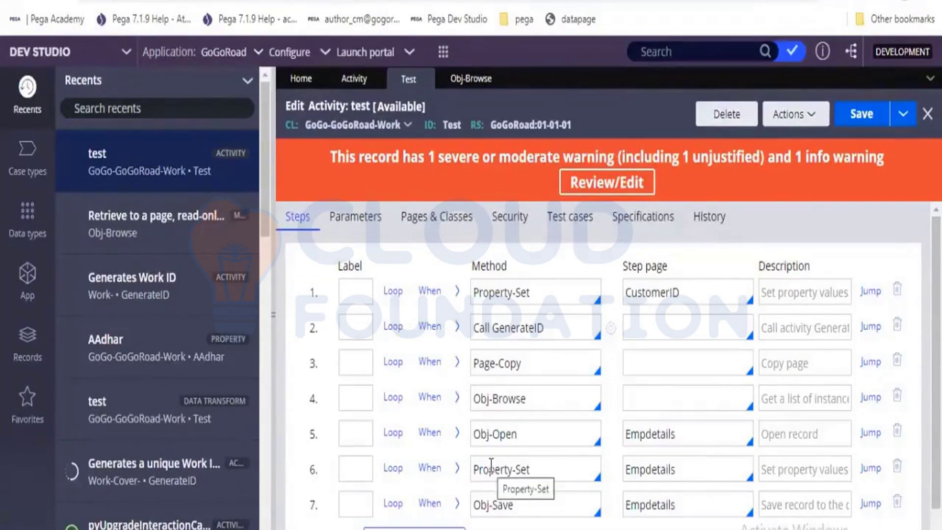
- Expand step 7, Obj-Save, in the test activity and examine its method parameters, including the WriteNow description
{"action": "left_click", "coordinate": [457, 503]}
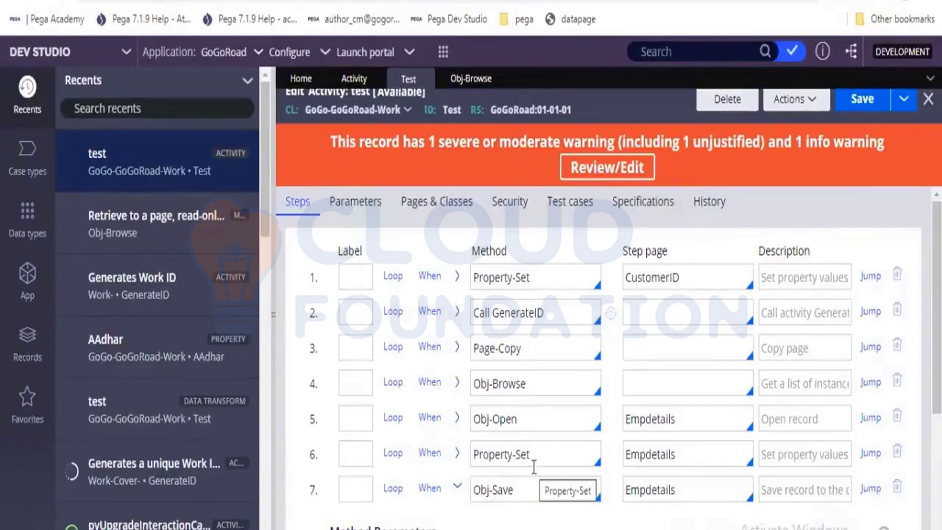
{"action": "scroll", "coordinate": [533, 466], "scroll_direction": "down", "scroll_amount": 4}
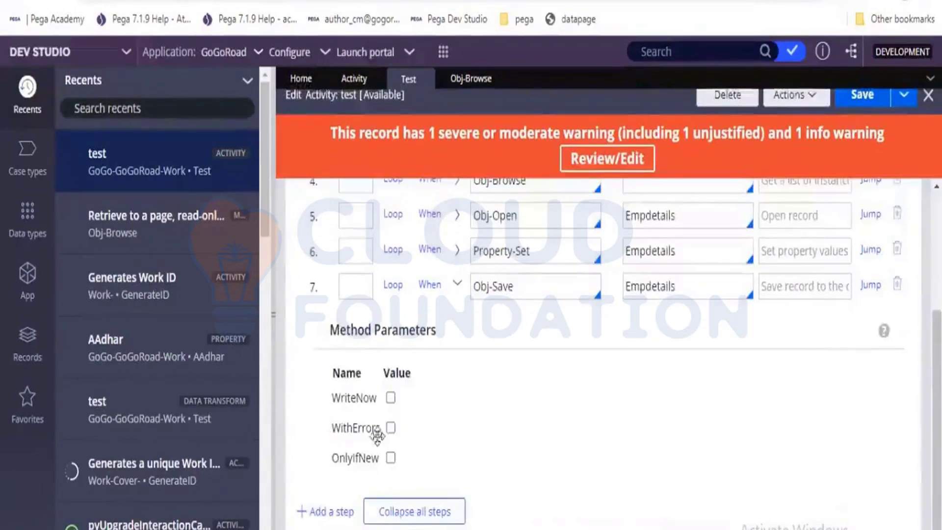
{"action": "mouse_move", "coordinate": [393, 403]}
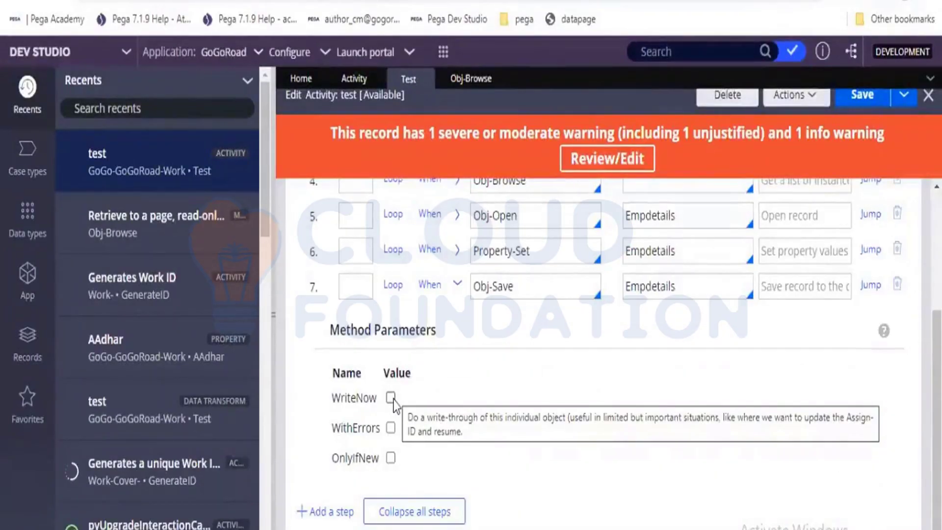
- Add an eighth step to the test activity and set its method to Commit
{"action": "left_click", "coordinate": [336, 513]}
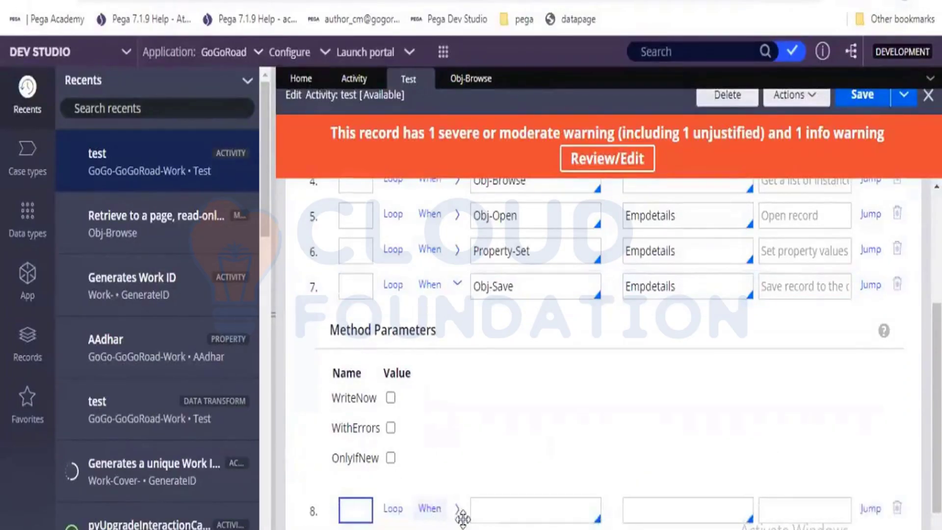
{"action": "left_click", "coordinate": [485, 513]}
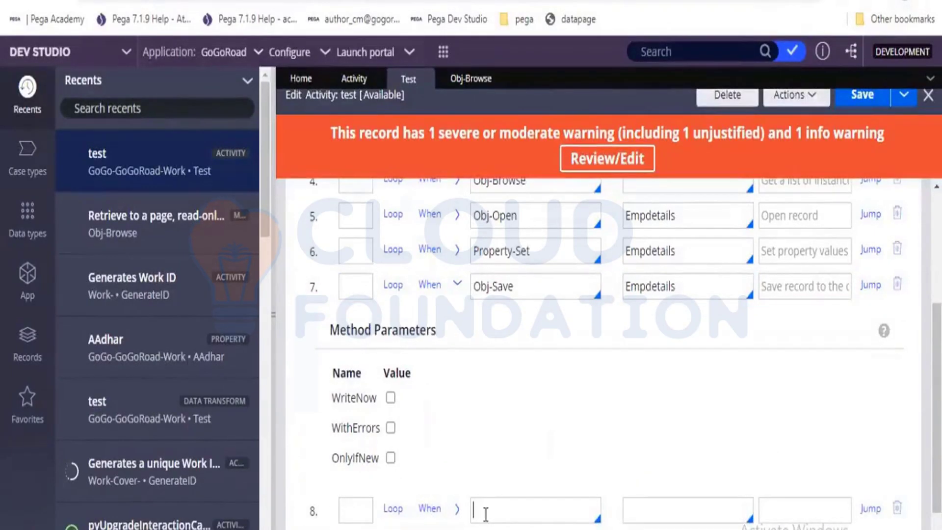
{"action": "type", "text": "commi"}
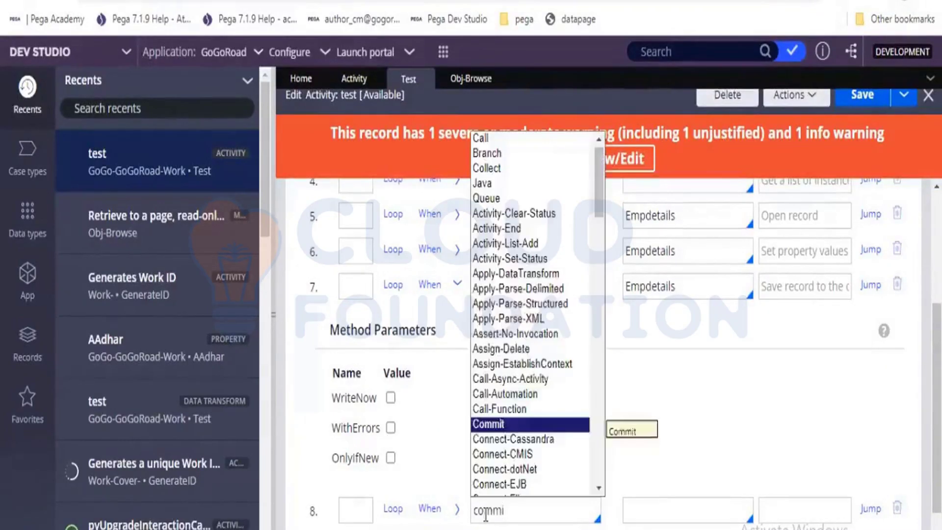
{"action": "key", "text": "Return"}
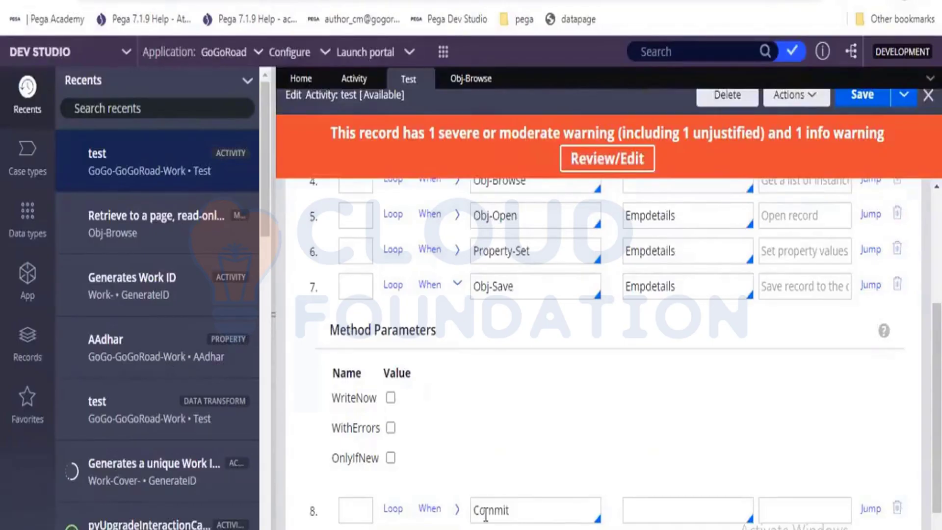
{"action": "left_click_drag", "start_coordinate": [506, 510], "coordinate": [472, 506]}
{"action": "left_click", "coordinate": [390, 398]}
{"action": "left_click", "coordinate": [391, 398]}
{"action": "left_click", "coordinate": [525, 288]}
{"action": "left_click_drag", "start_coordinate": [493, 283], "coordinate": [473, 284]}
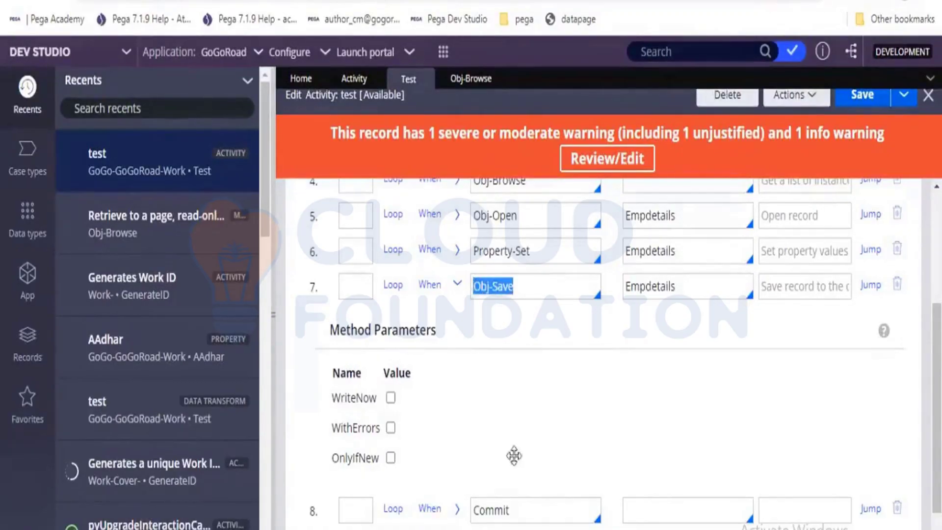
{"action": "left_click", "coordinate": [522, 506]}
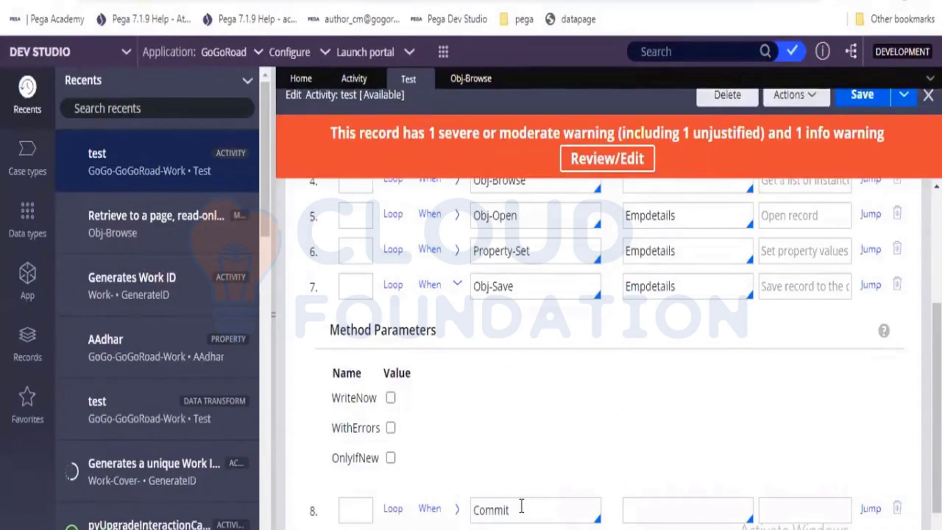
- Search the application's rules for "commitwith" and dismiss the results
{"action": "left_click", "coordinate": [666, 46]}
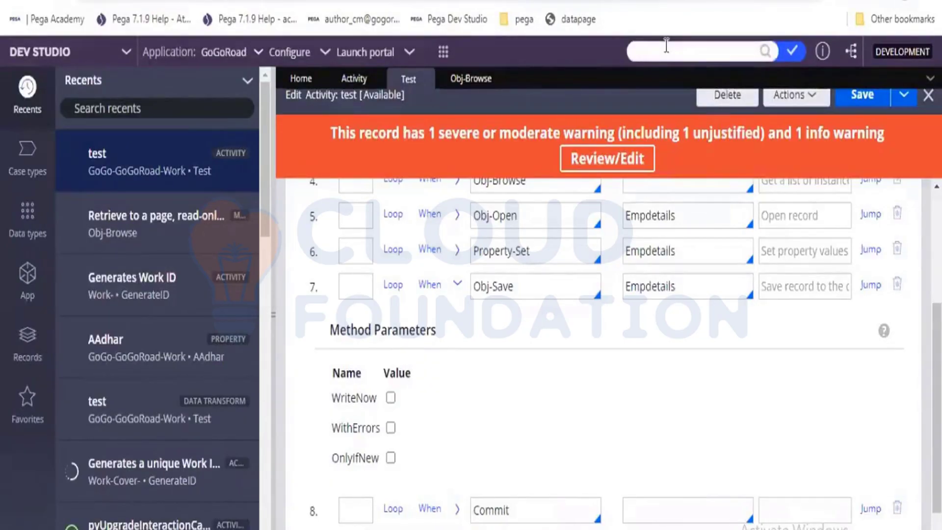
{"action": "type", "text": "commitwith"}
{"action": "key", "text": "Return"}
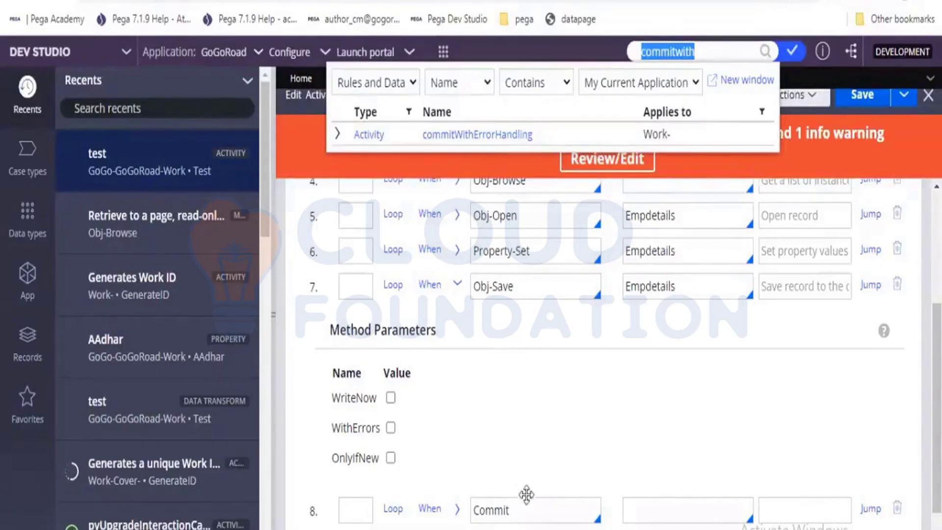
{"action": "left_click_drag", "start_coordinate": [505, 506], "coordinate": [465, 498]}
{"action": "left_click", "coordinate": [461, 503]}
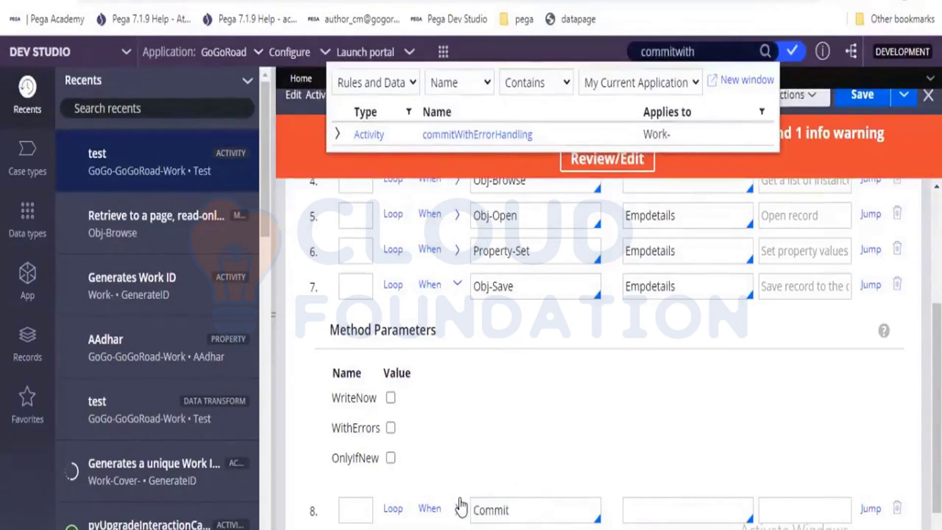
- Replace the method of step 8 with "Call Commitwitherrorhandling"
{"action": "double_click", "coordinate": [487, 513]}
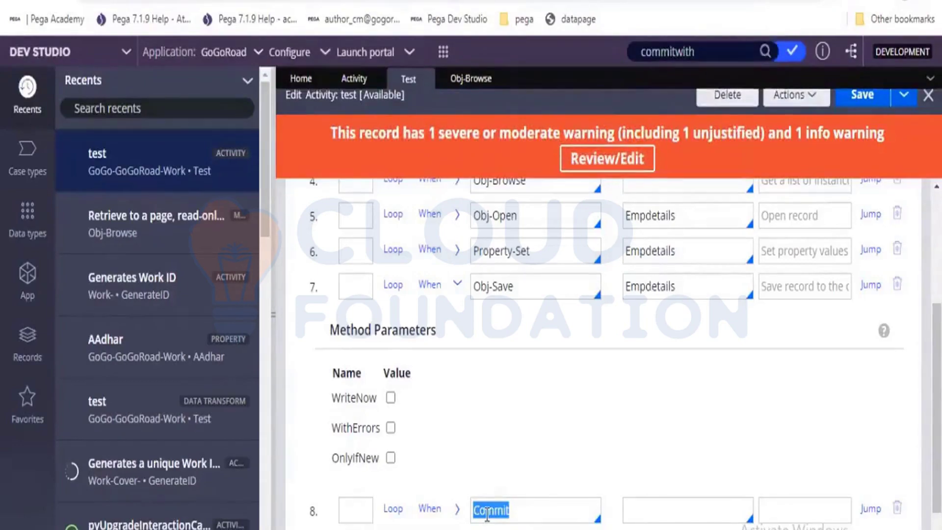
{"action": "type", "text": "Call Co"}
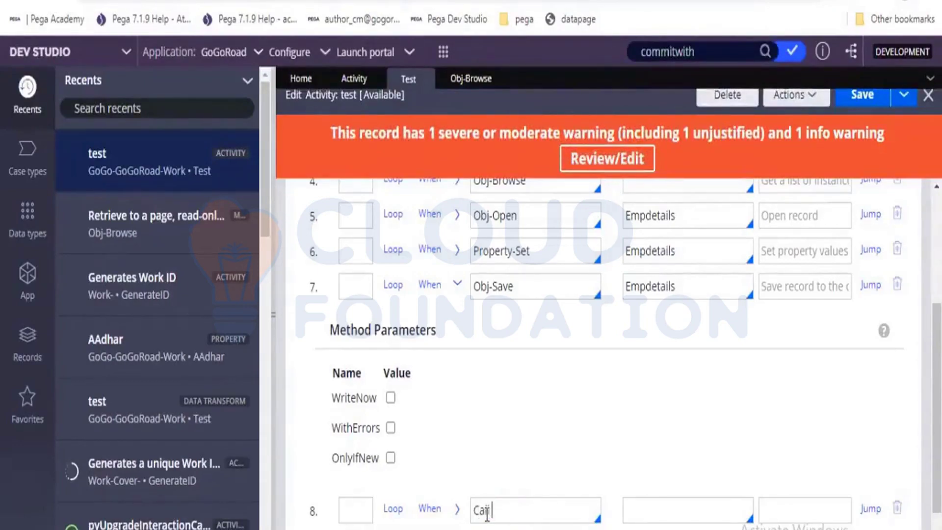
{"action": "type", "text": "mmitwitherror"}
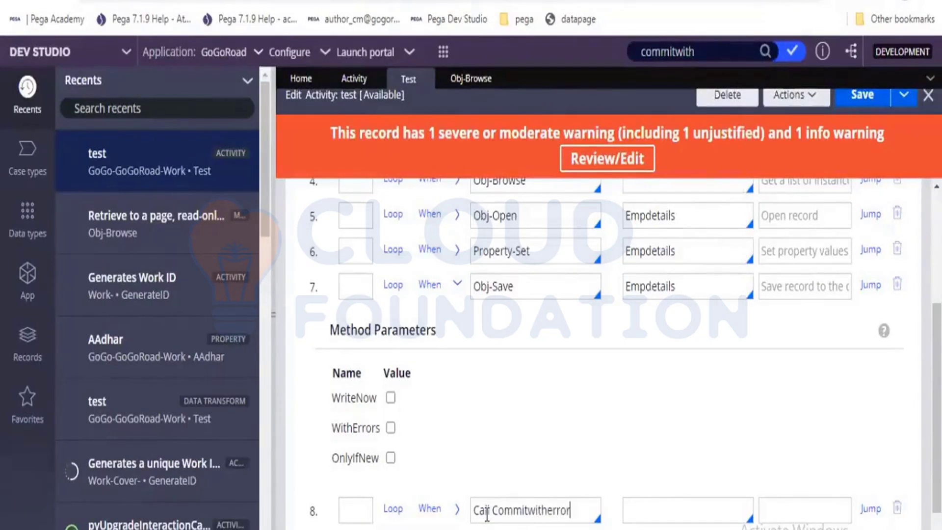
{"action": "type", "text": "hardling"}
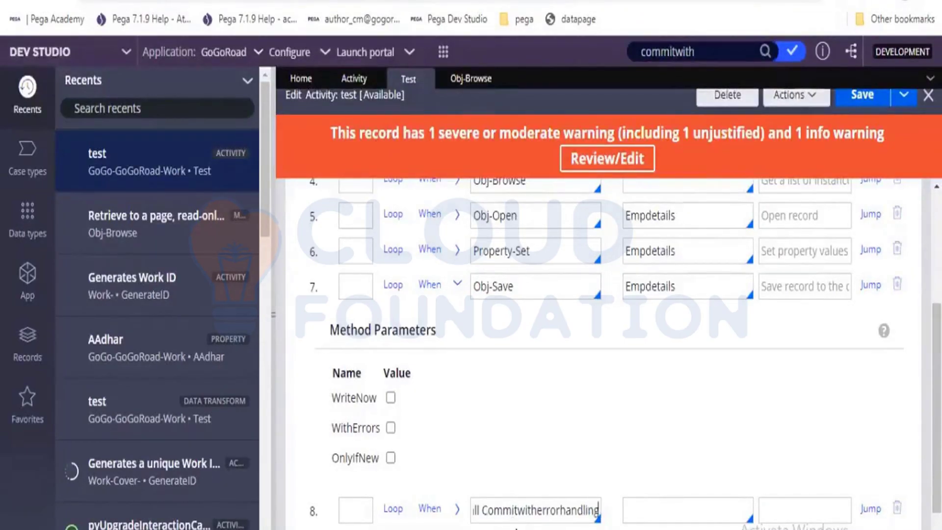
{"action": "left_click", "coordinate": [515, 529]}
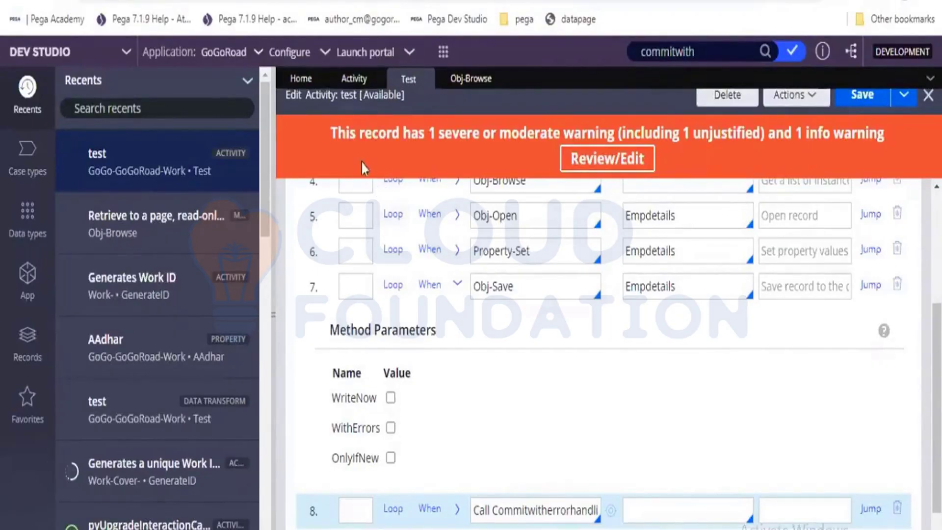
- Open the Commitwitherrorhandling activity referenced by the call in step 8
{"action": "left_click_drag", "start_coordinate": [330, 134], "coordinate": [586, 141]}
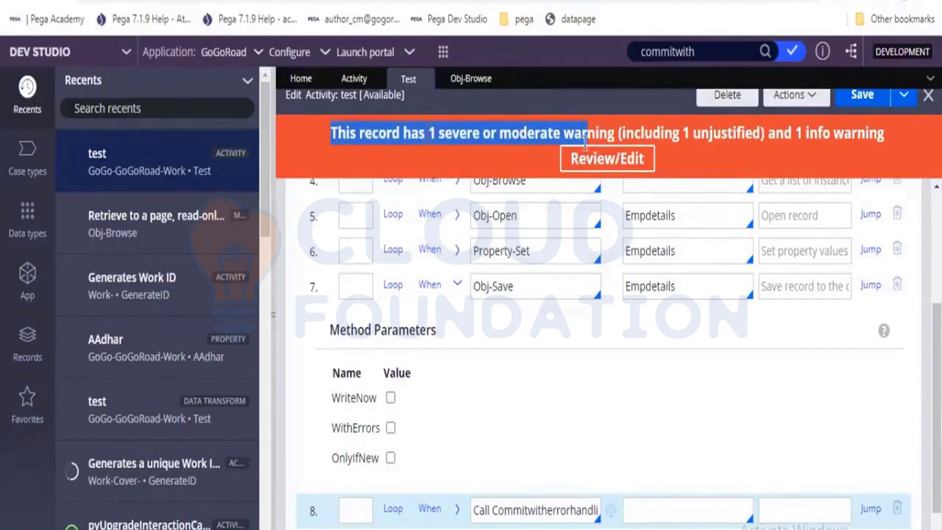
{"action": "left_click", "coordinate": [524, 502]}
{"action": "double_click", "coordinate": [574, 507]}
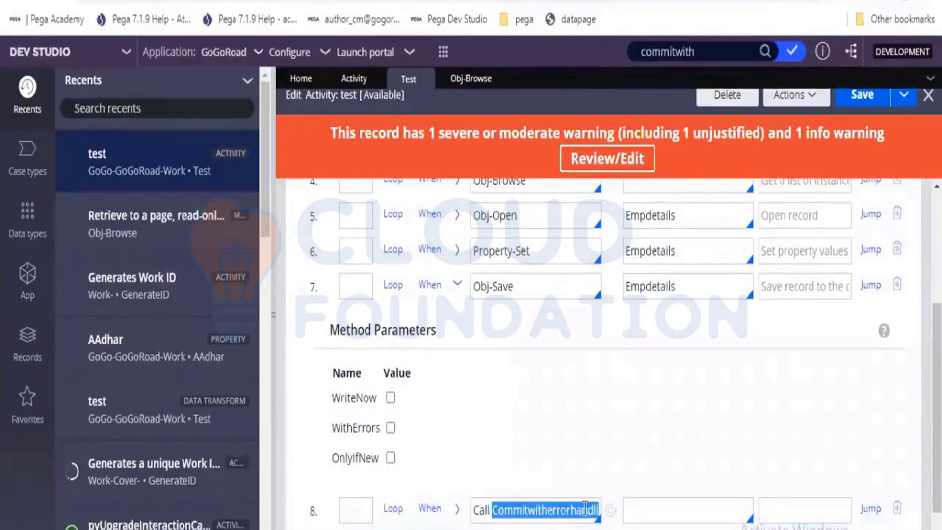
{"action": "left_click", "coordinate": [609, 512]}
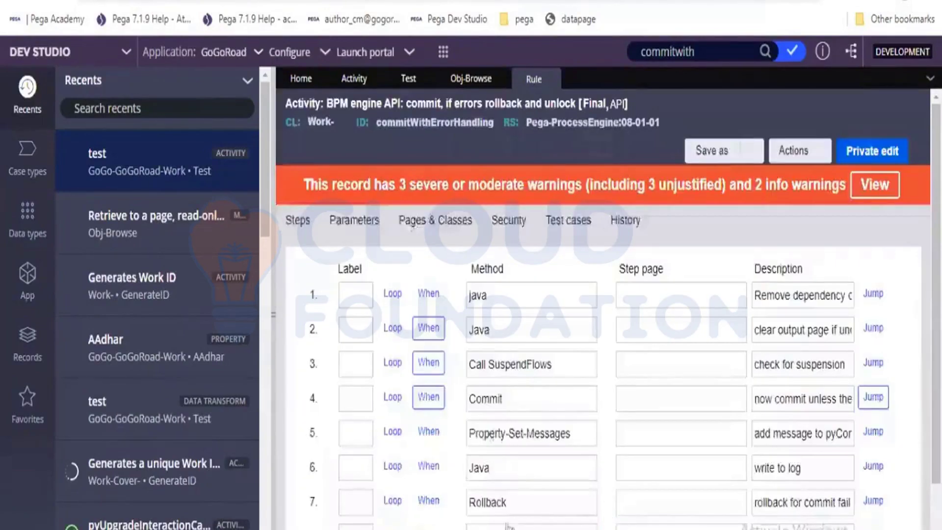
- Examine the commitWithErrorHandling activity's steps, including Commit in step 4, and its warning banner
{"action": "double_click", "coordinate": [489, 378]}
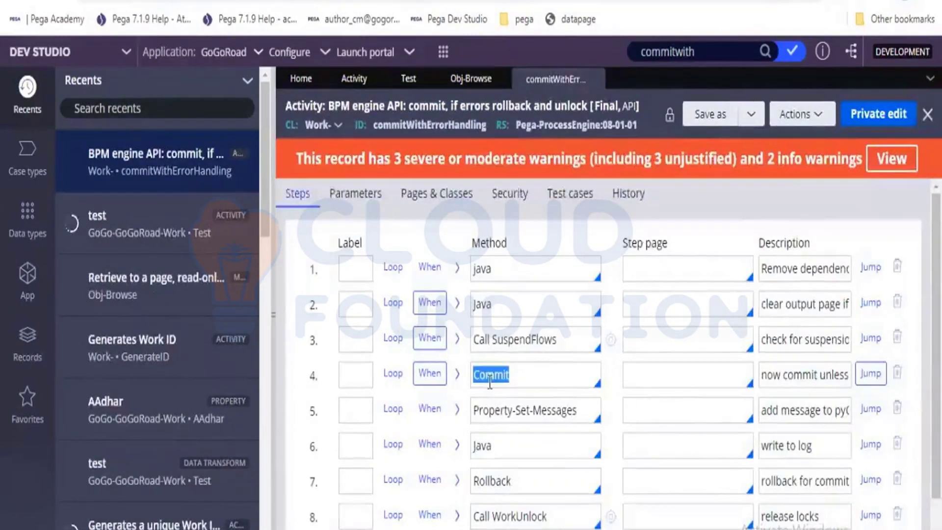
{"action": "scroll", "coordinate": [489, 381], "scroll_direction": "down", "scroll_amount": 2}
{"action": "scroll", "coordinate": [489, 382], "scroll_direction": "up", "scroll_amount": 2}
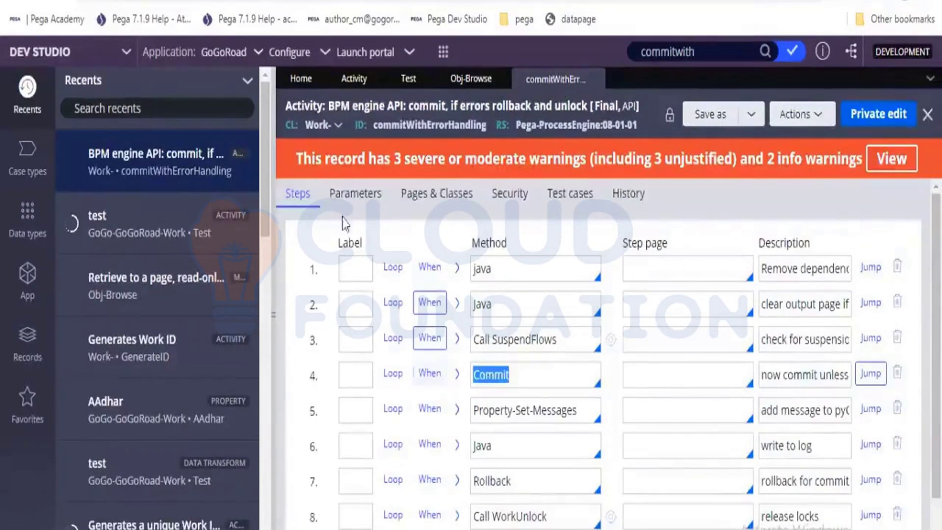
{"action": "left_click_drag", "start_coordinate": [385, 158], "coordinate": [479, 167]}
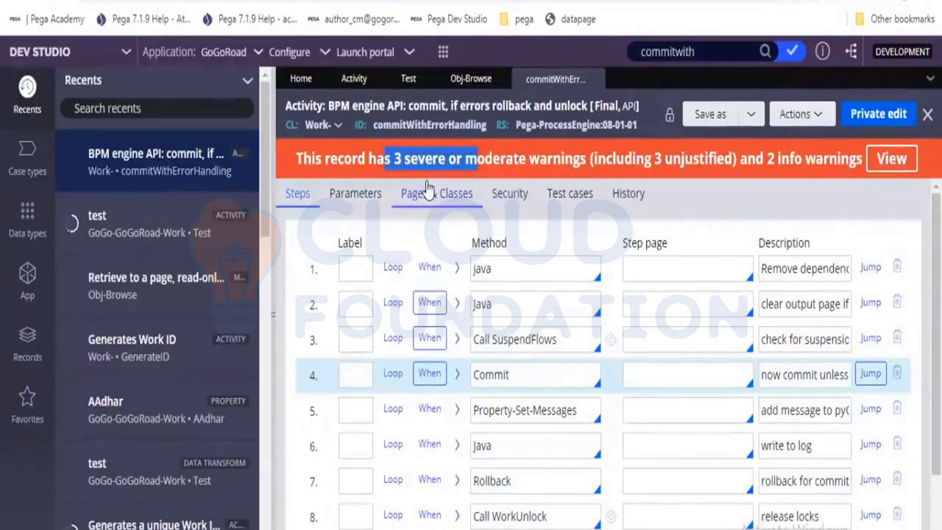
{"action": "left_click_drag", "start_coordinate": [311, 157], "coordinate": [316, 158]}
{"action": "left_click_drag", "start_coordinate": [460, 187], "coordinate": [469, 192]}
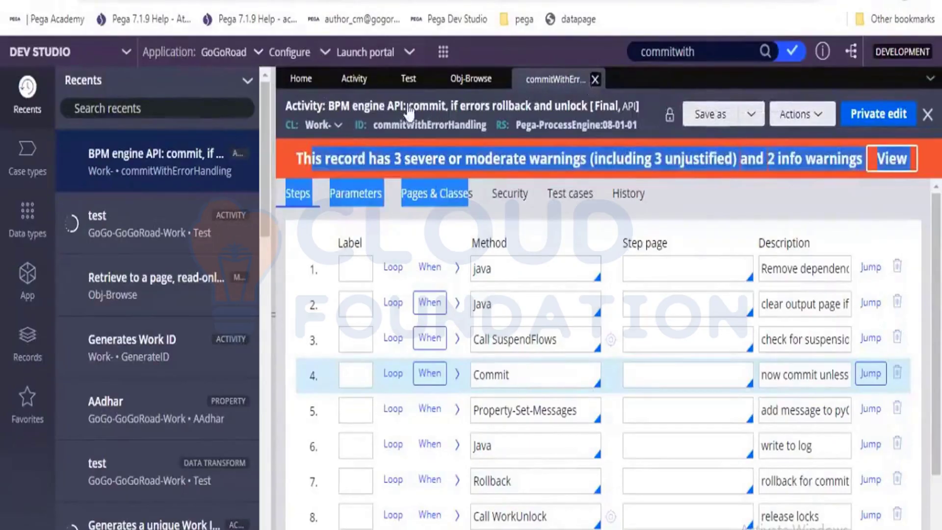
- Return to the test activity and add step 9 with the Obj-Delete method after the Commitwitherrorhandling call
{"action": "left_click", "coordinate": [418, 81]}
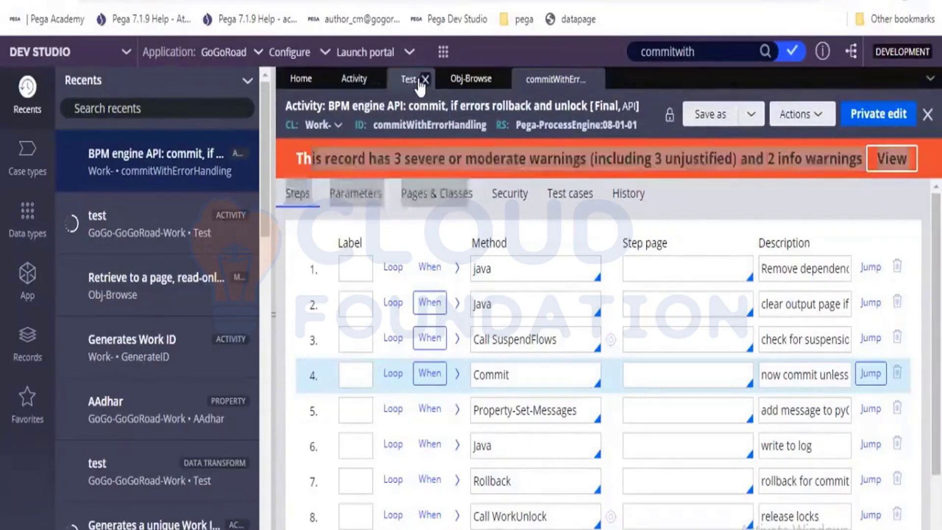
{"action": "scroll", "coordinate": [488, 435], "scroll_direction": "down", "scroll_amount": 1}
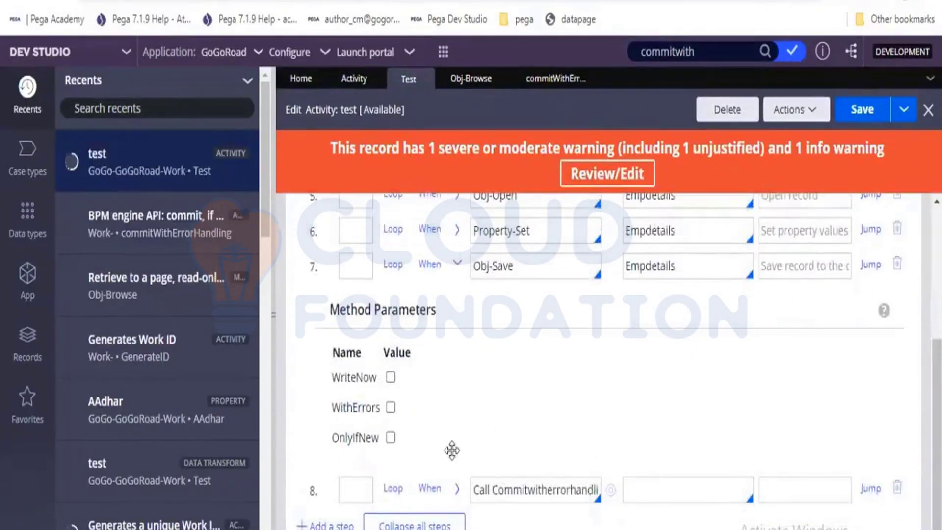
{"action": "left_click", "coordinate": [347, 491]}
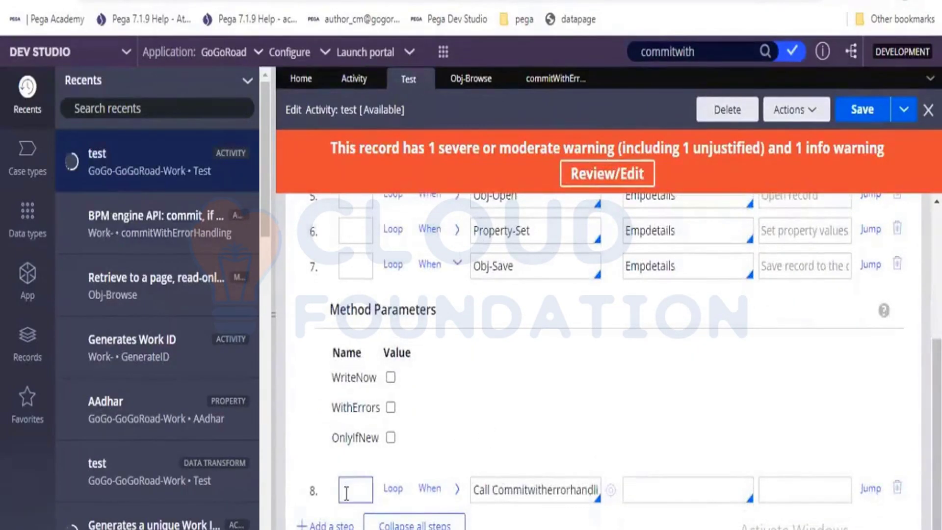
{"action": "left_click", "coordinate": [326, 525]}
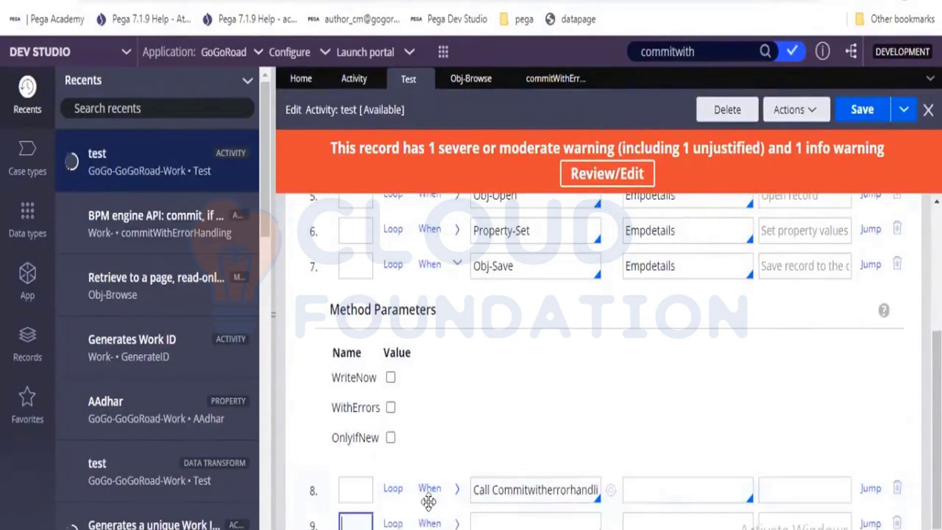
{"action": "scroll", "coordinate": [430, 487], "scroll_direction": "down", "scroll_amount": 1}
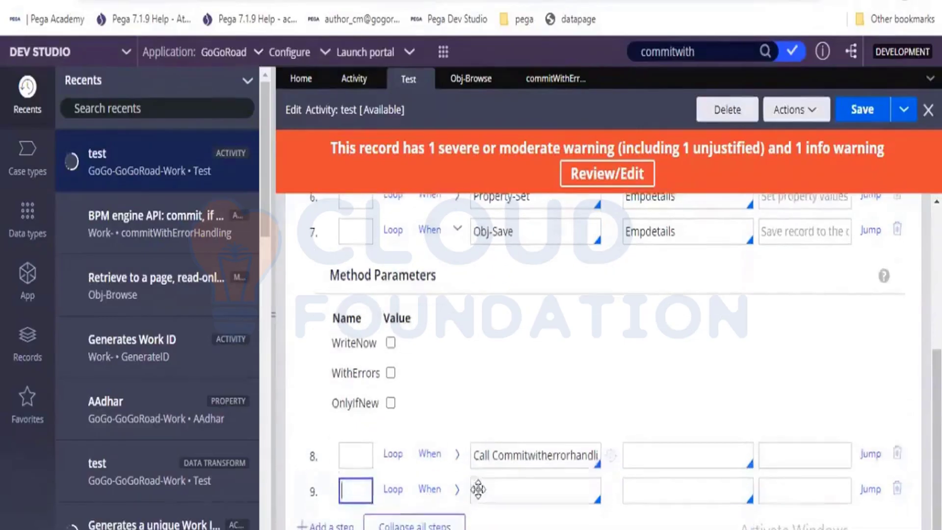
{"action": "left_click", "coordinate": [479, 490]}
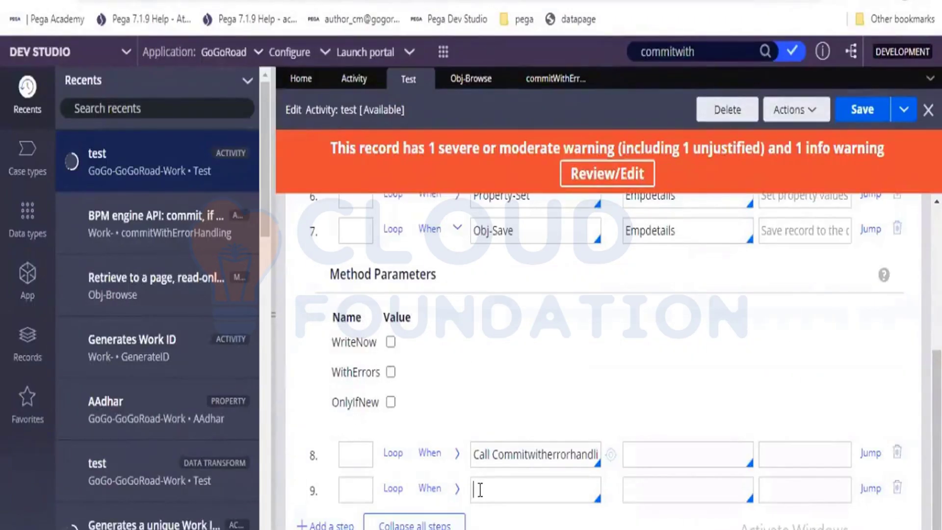
{"action": "type", "text": "obj-de"}
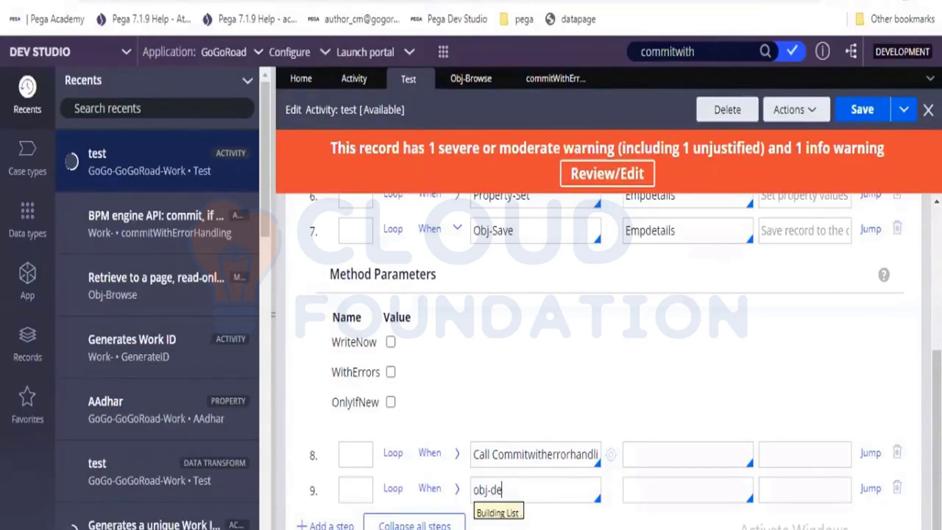
{"action": "key", "text": "Return"}
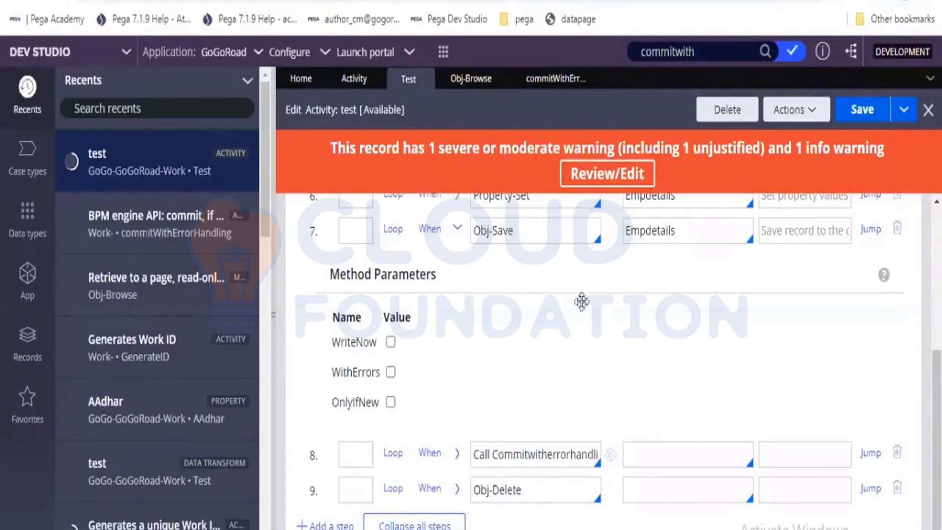
- Expand the method parameters of the Obj-Delete step and review the Empdetails step pages used by the Obj-Open and Obj-Save steps
{"action": "double_click", "coordinate": [640, 230]}
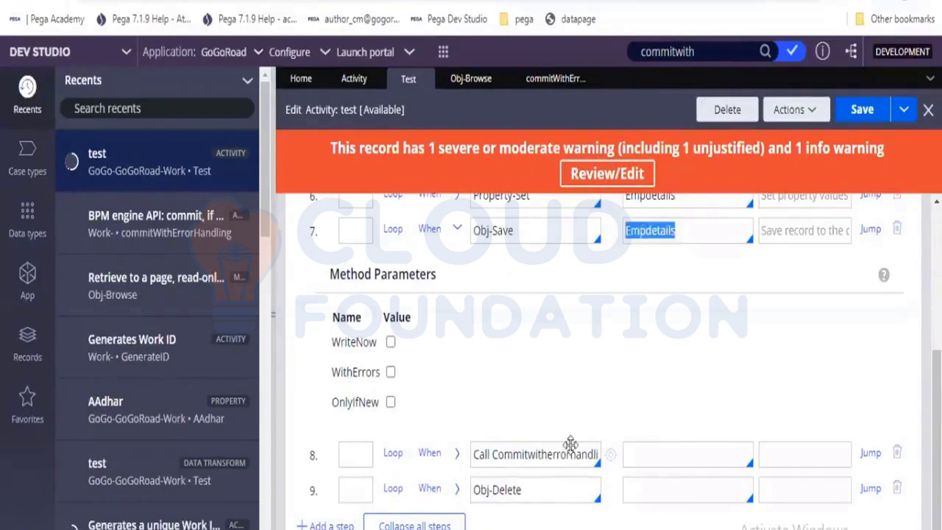
{"action": "left_click", "coordinate": [457, 489]}
{"action": "scroll", "coordinate": [501, 444], "scroll_direction": "down", "scroll_amount": 3}
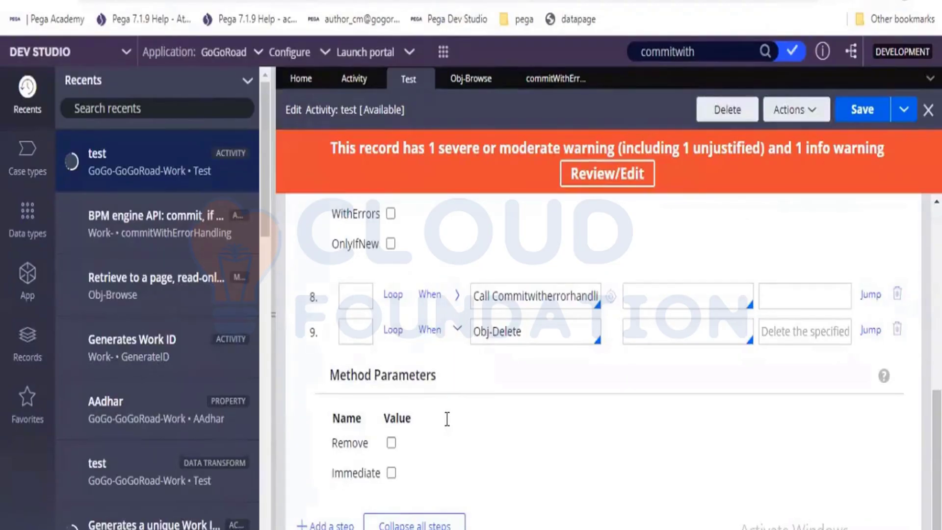
{"action": "scroll", "coordinate": [637, 333], "scroll_direction": "up", "scroll_amount": 6}
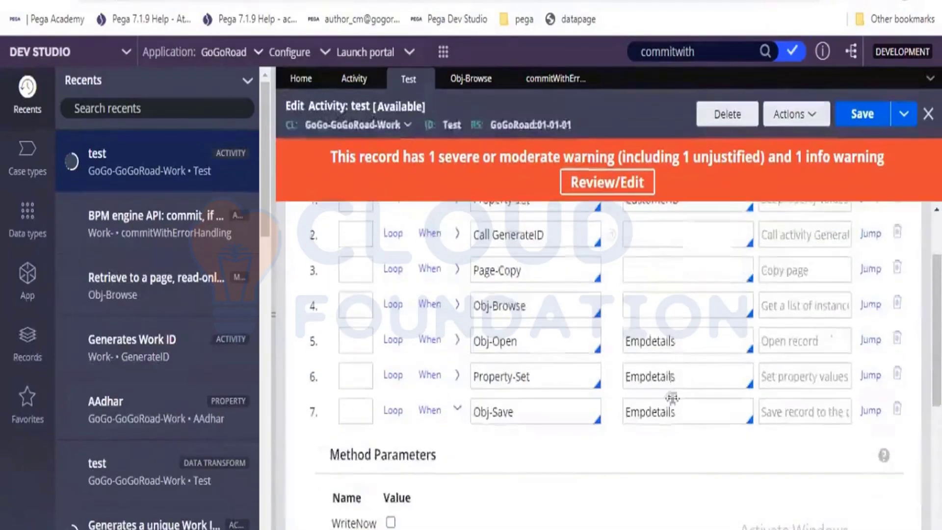
{"action": "left_click_drag", "start_coordinate": [670, 411], "coordinate": [631, 400]}
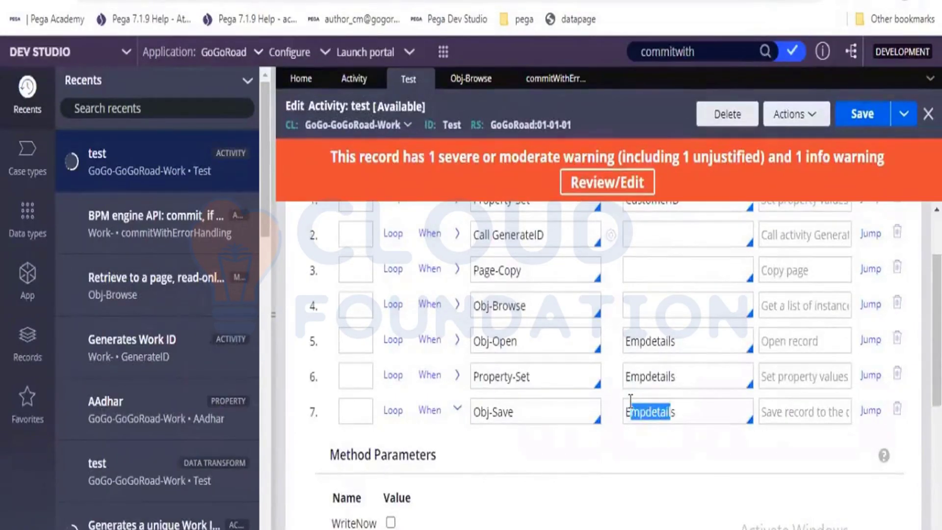
{"action": "double_click", "coordinate": [508, 341]}
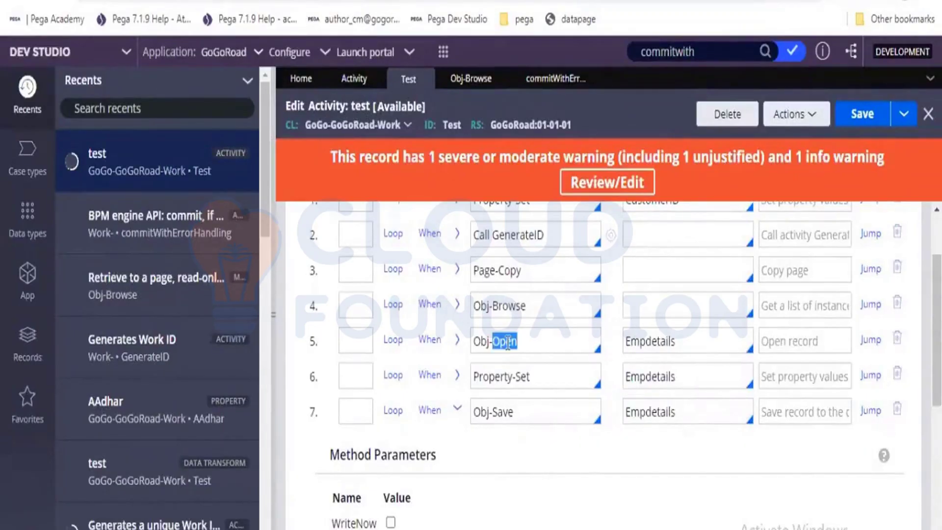
{"action": "double_click", "coordinate": [662, 341]}
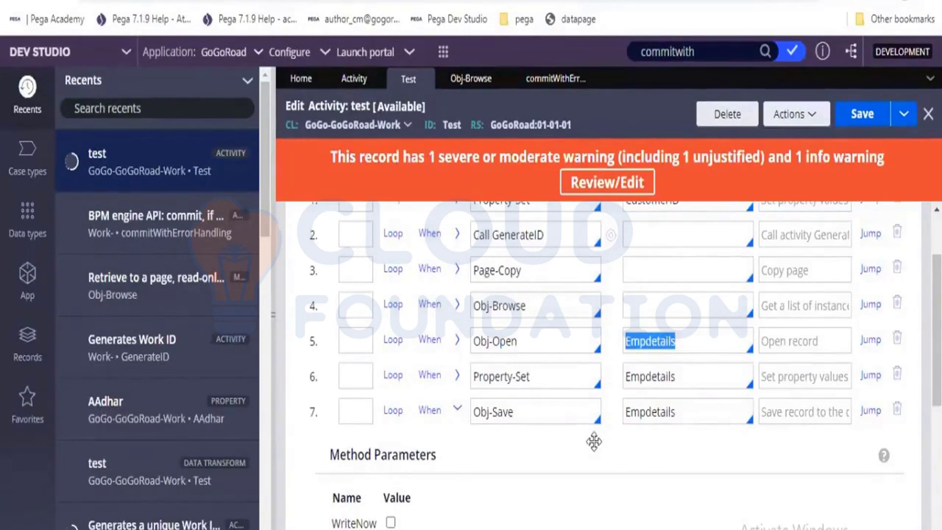
{"action": "scroll", "coordinate": [594, 441], "scroll_direction": "down", "scroll_amount": 5}
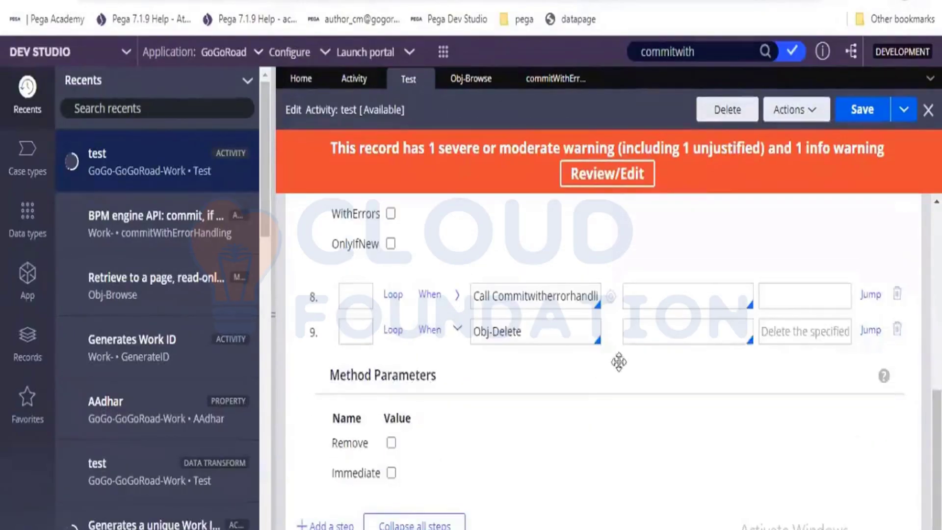
{"action": "left_click", "coordinate": [634, 341]}
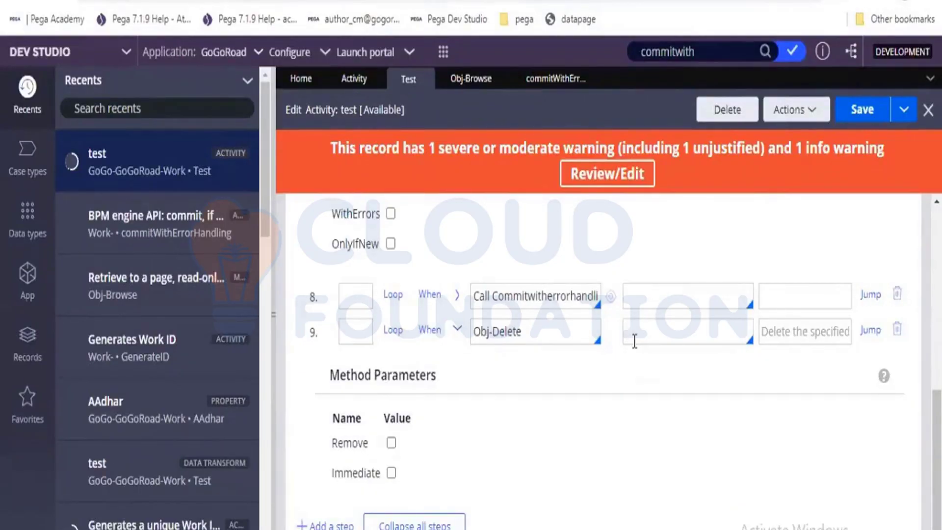
- Set the loop of the Obj-Delete step to repeat for each embedded page, leaving the class empty
{"action": "left_click", "coordinate": [402, 328]}
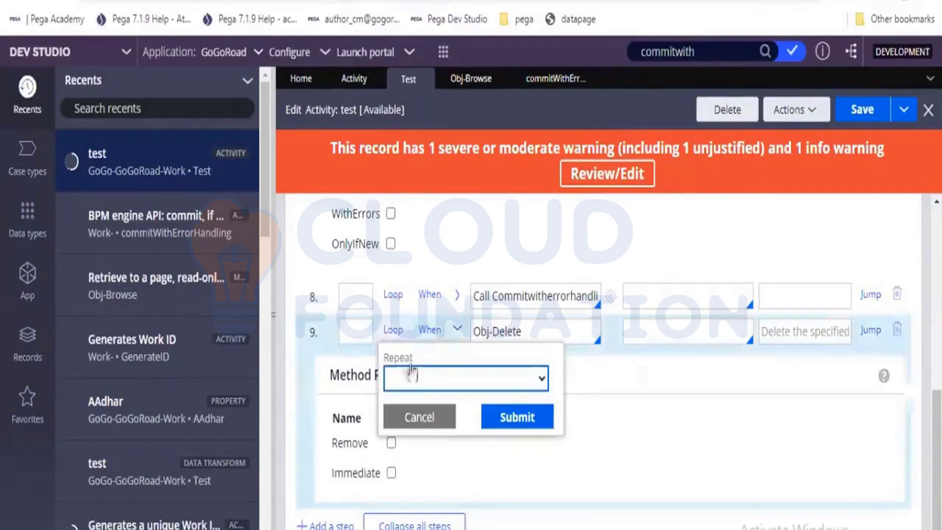
{"action": "left_click", "coordinate": [413, 386]}
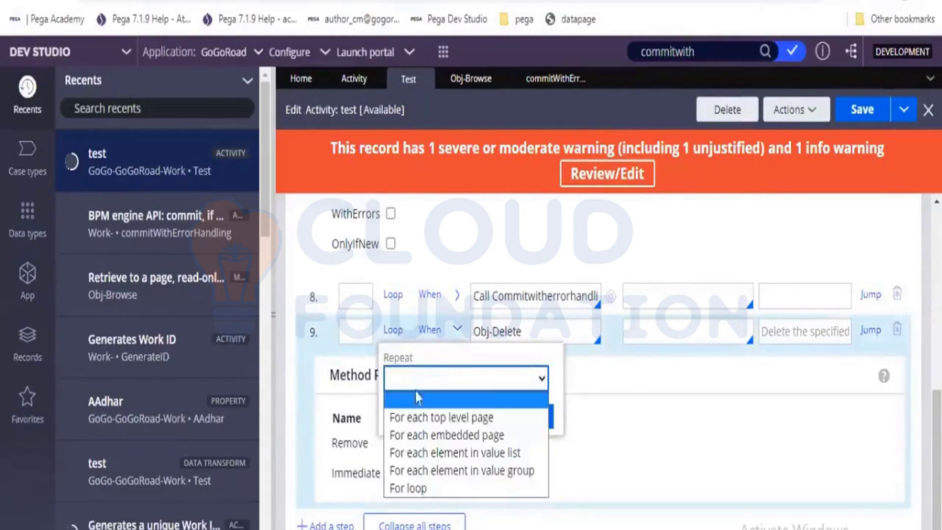
{"action": "left_click", "coordinate": [423, 436]}
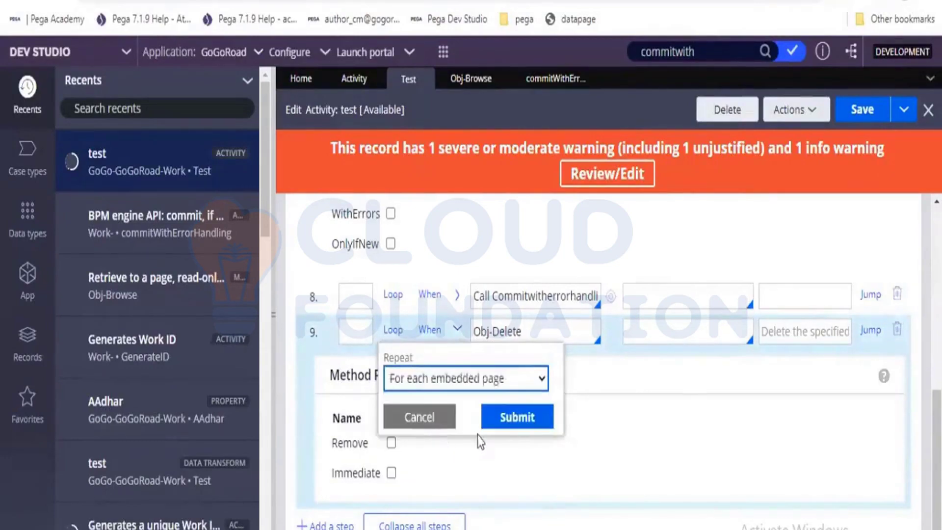
{"action": "triple_click", "coordinate": [493, 457]}
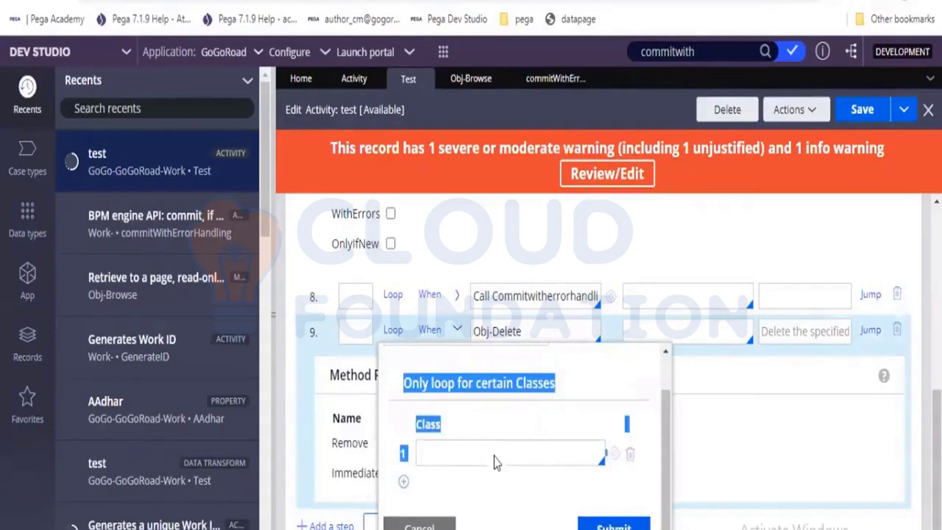
{"action": "left_click", "coordinate": [613, 526]}
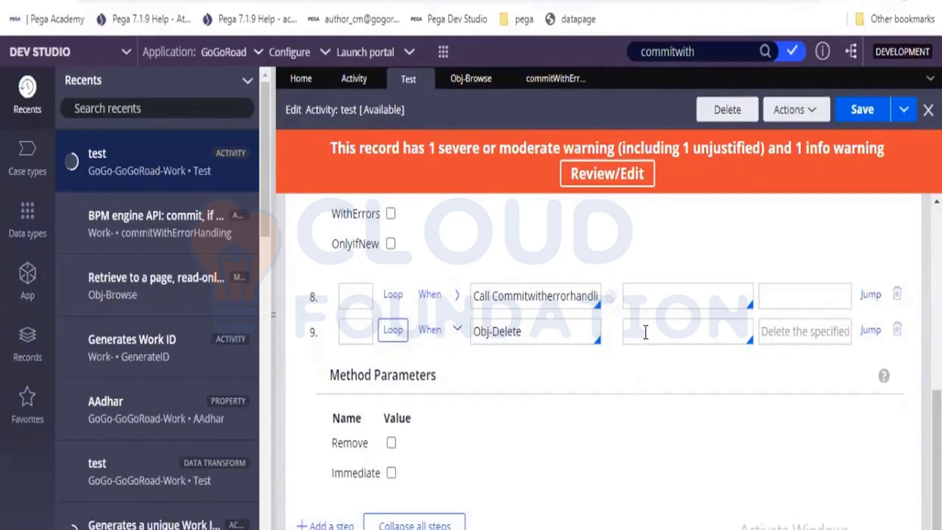
- Try the "For each top level page" repeat on the Obj-Delete step's loop, clear the repeat setting, and submit
{"action": "left_click", "coordinate": [392, 331]}
{"action": "scroll", "coordinate": [403, 236], "scroll_direction": "up", "scroll_amount": 1}
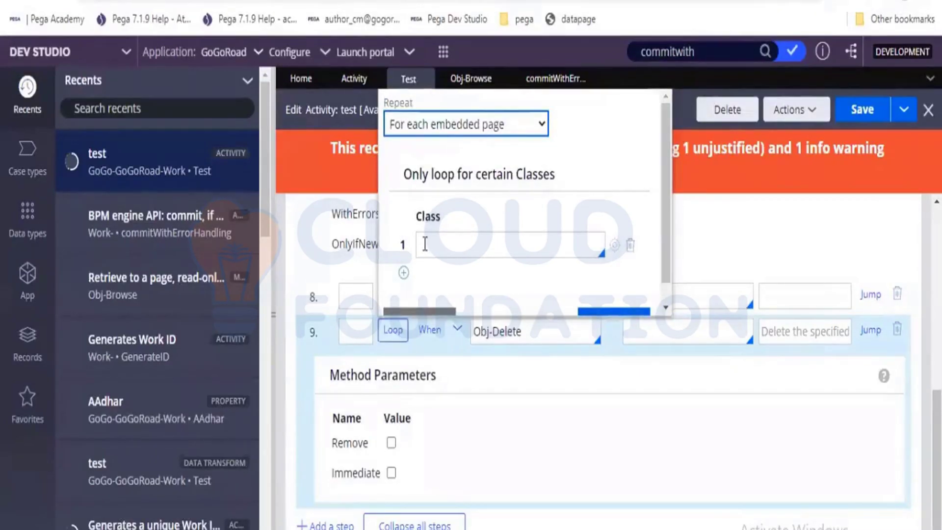
{"action": "left_click", "coordinate": [439, 128]}
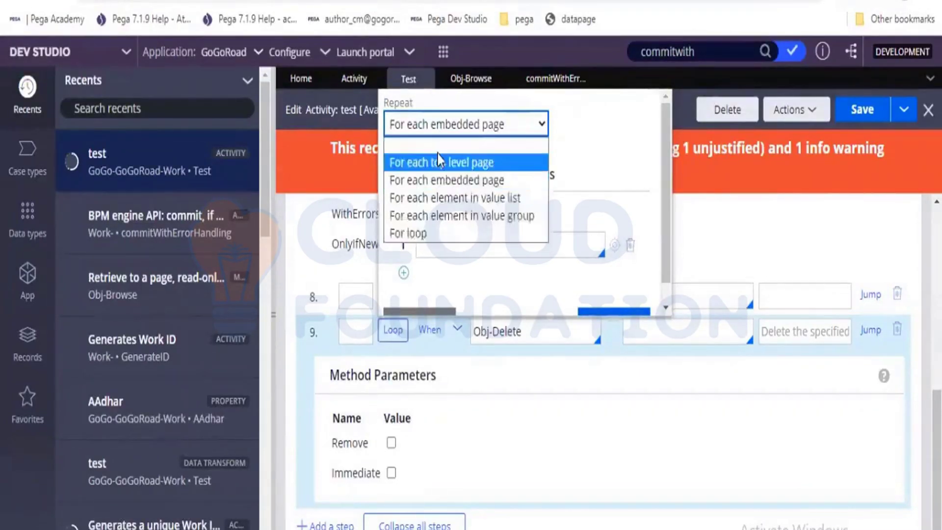
{"action": "left_click", "coordinate": [442, 158]}
{"action": "left_click", "coordinate": [441, 134]}
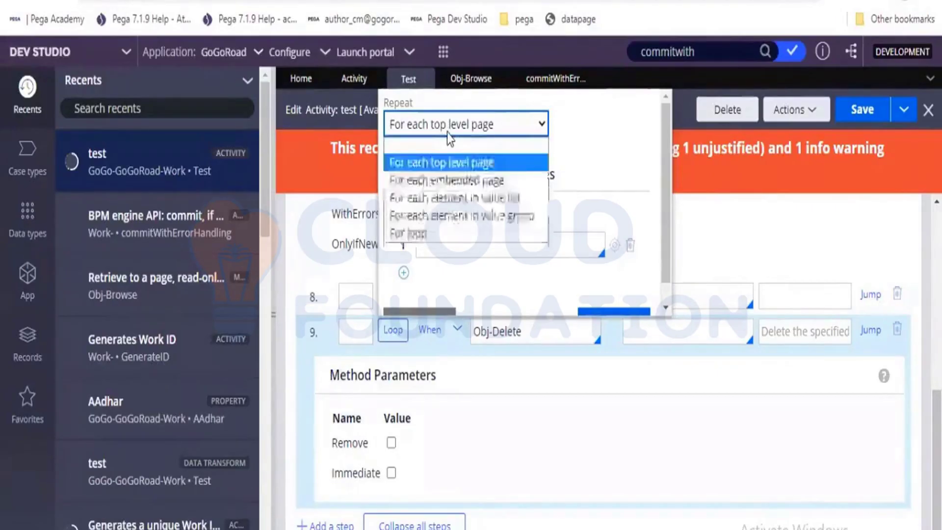
{"action": "left_click", "coordinate": [446, 133]}
{"action": "left_click", "coordinate": [448, 133]}
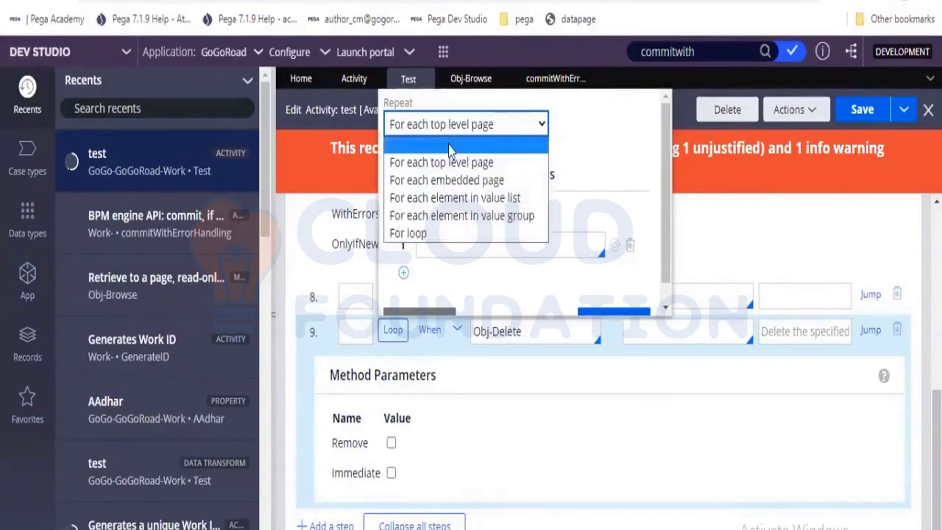
{"action": "left_click", "coordinate": [449, 147]}
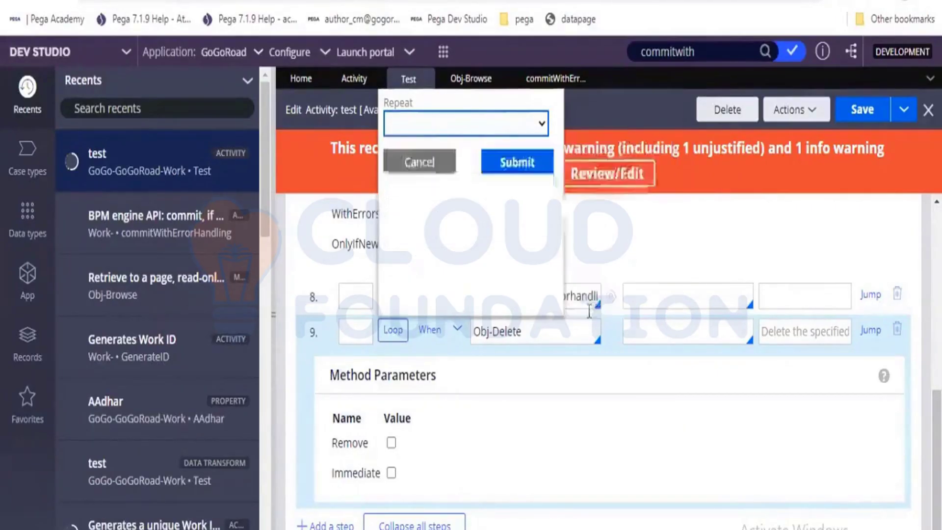
{"action": "left_click", "coordinate": [530, 159]}
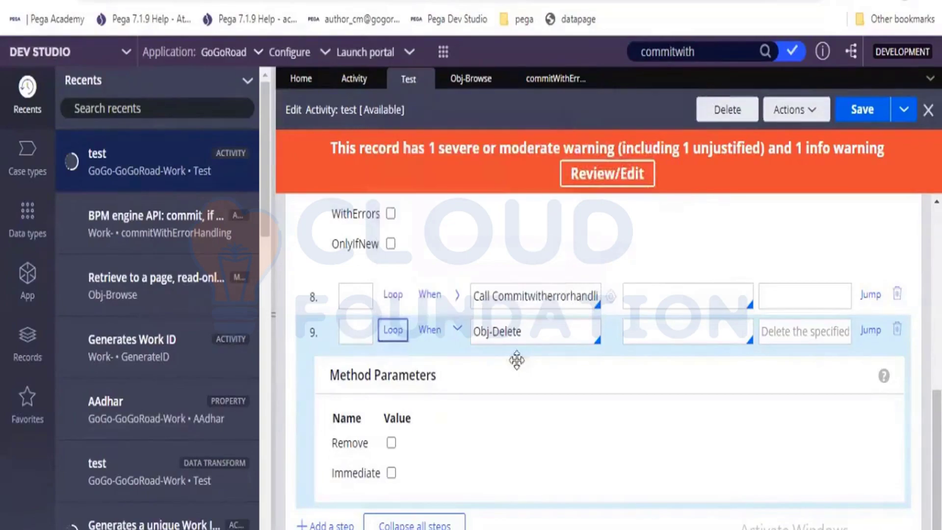
- Review the Obj-Open and Property-Set methods in steps 5 and 6 and the parameters of the Obj-Save step
{"action": "scroll", "coordinate": [517, 361], "scroll_direction": "up", "scroll_amount": 5}
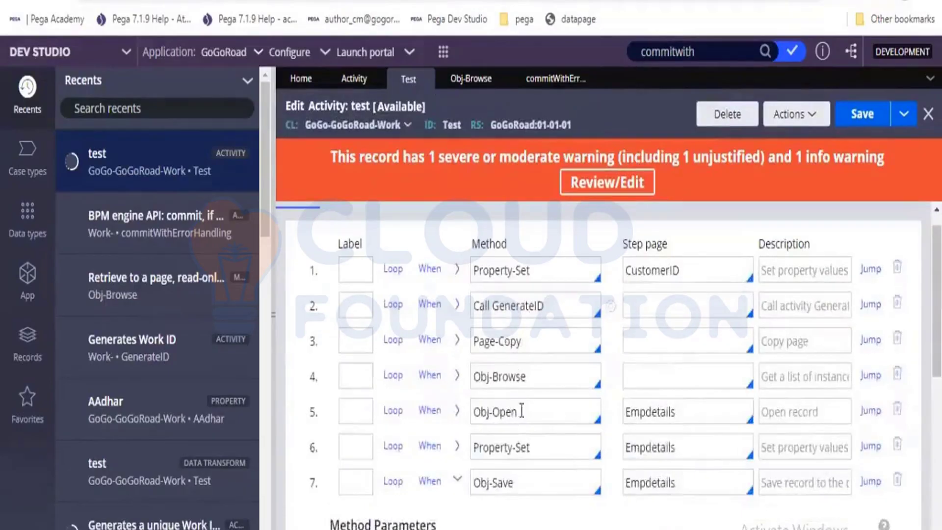
{"action": "left_click_drag", "start_coordinate": [518, 412], "coordinate": [477, 398]}
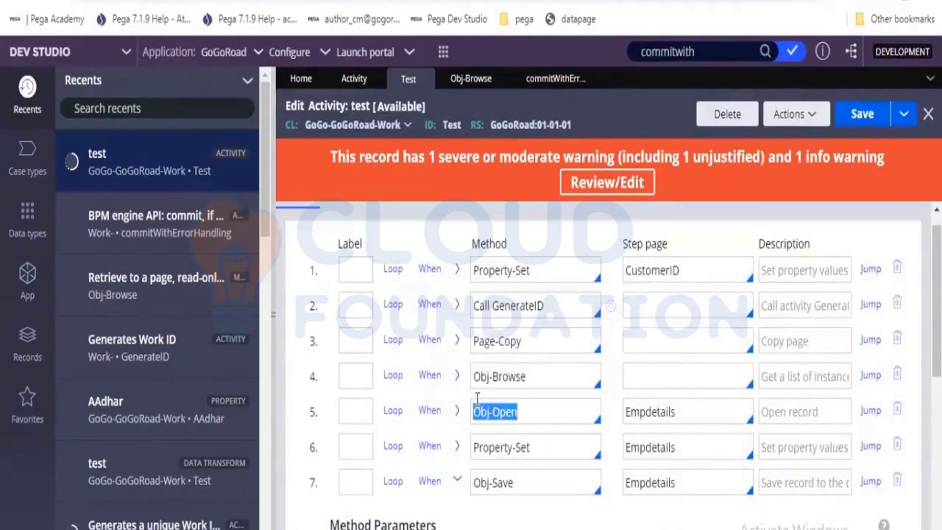
{"action": "left_click_drag", "start_coordinate": [530, 447], "coordinate": [481, 447]}
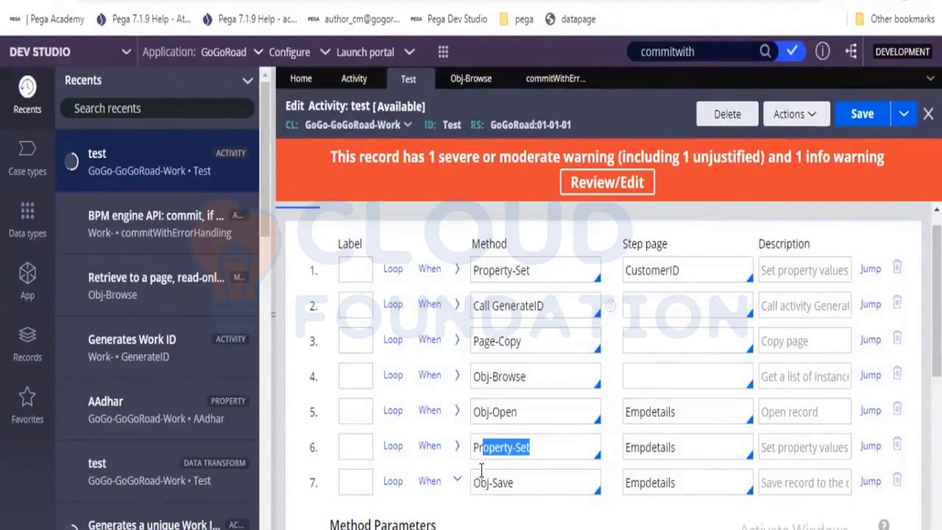
{"action": "scroll", "coordinate": [482, 441], "scroll_direction": "down", "scroll_amount": 5}
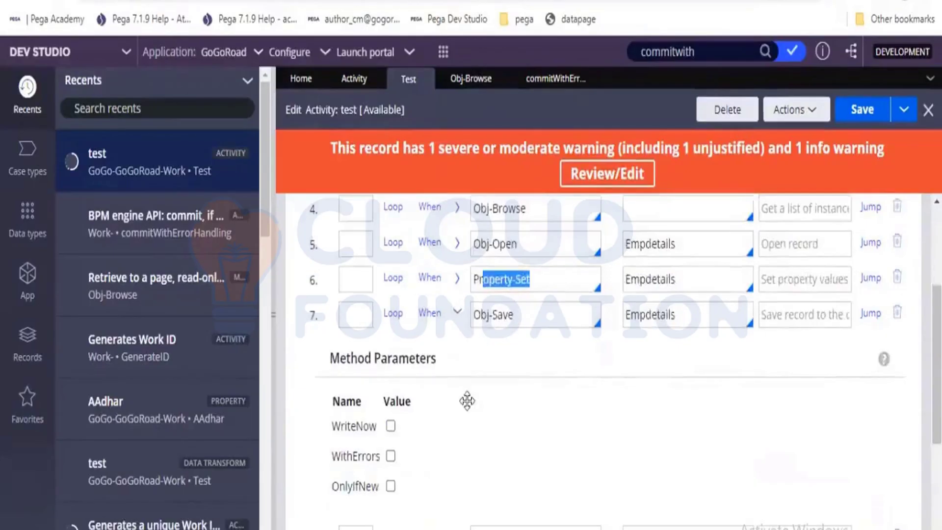
{"action": "scroll", "coordinate": [489, 435], "scroll_direction": "down", "scroll_amount": 4}
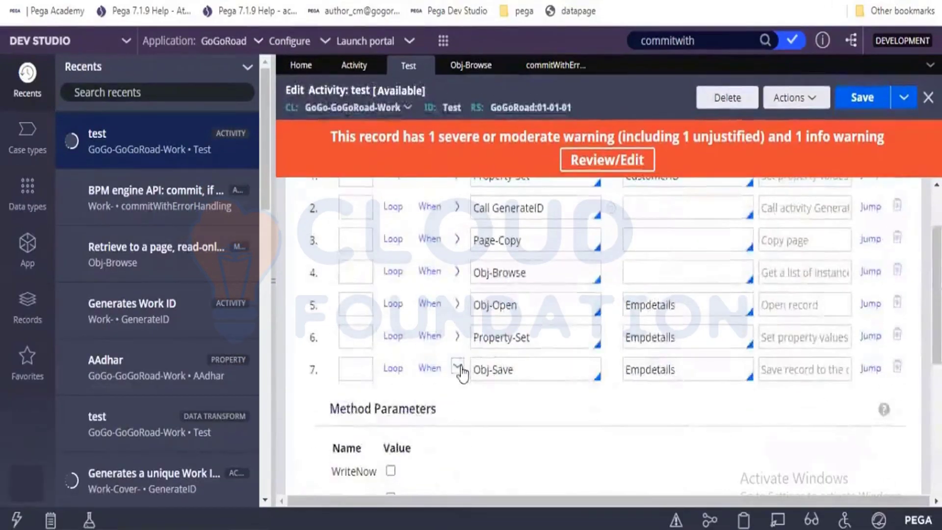
- Collapse the Obj-Save and Obj-Delete parameters and add a step 10 using the Obj-Open-By-Handle method
{"action": "left_click", "coordinate": [459, 370]}
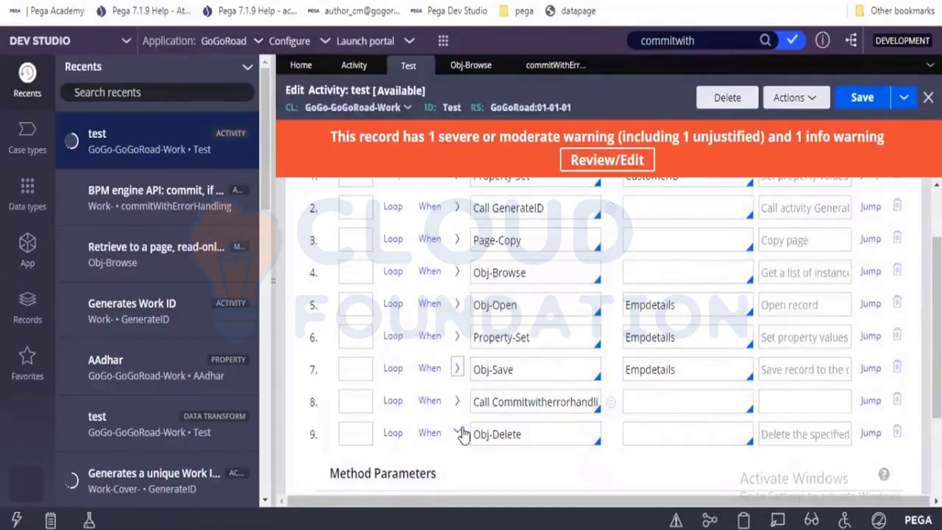
{"action": "left_click", "coordinate": [457, 433]}
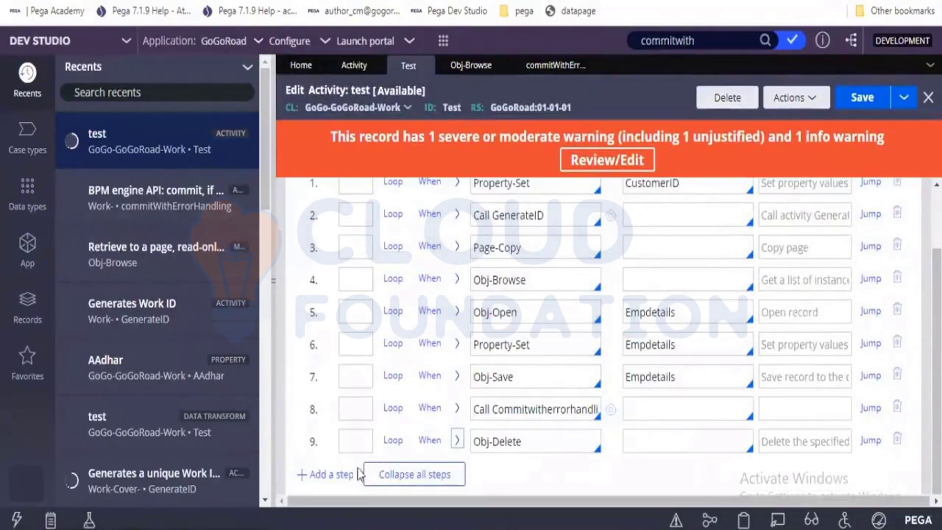
{"action": "left_click", "coordinate": [328, 474]}
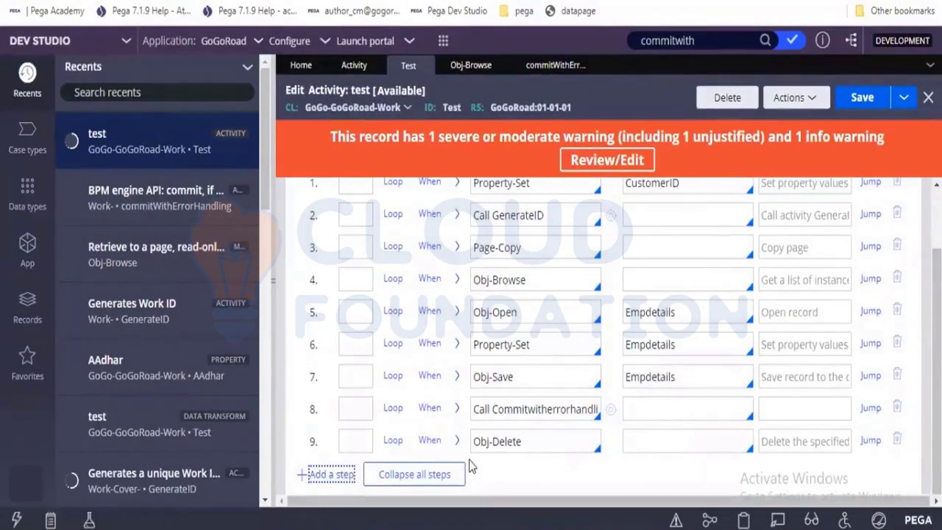
{"action": "left_click", "coordinate": [488, 471]}
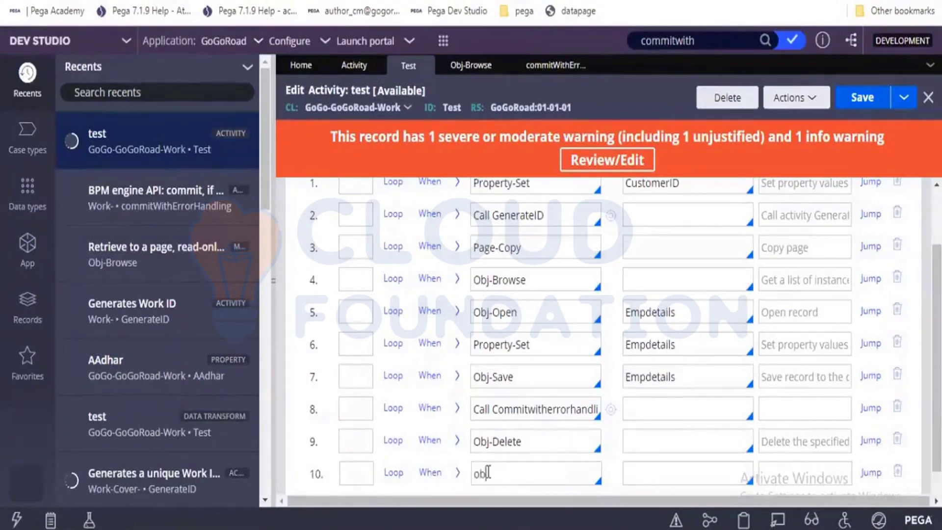
{"action": "type", "text": "objopen"}
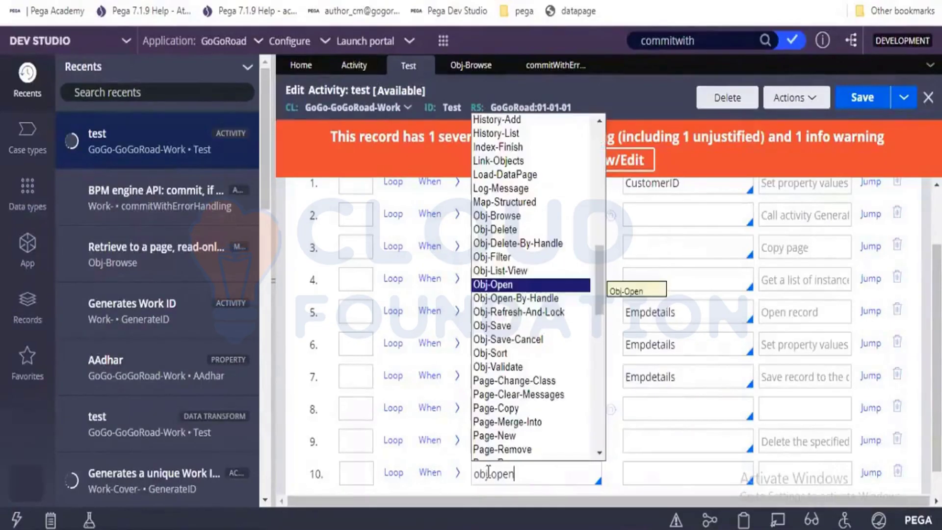
{"action": "key", "text": "Down"}
{"action": "key", "text": "Return"}
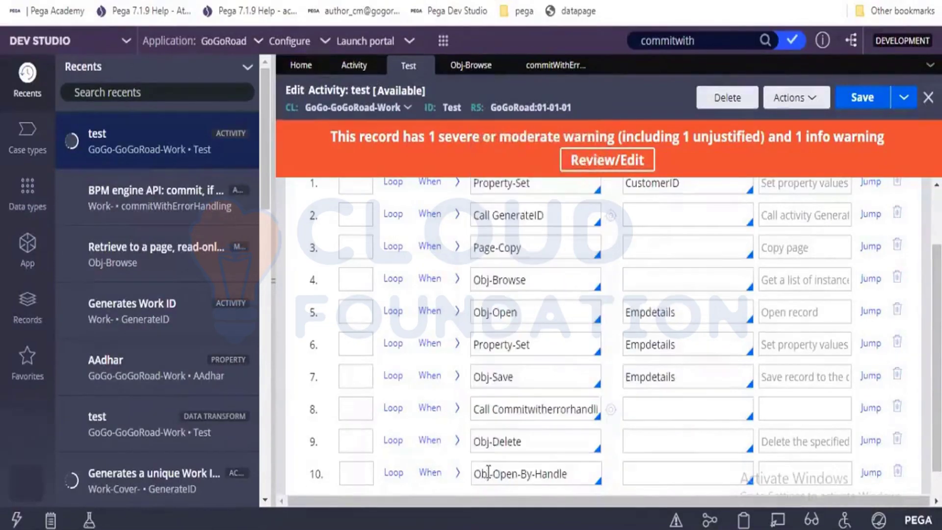
{"action": "scroll", "coordinate": [488, 473], "scroll_direction": "down", "scroll_amount": 1}
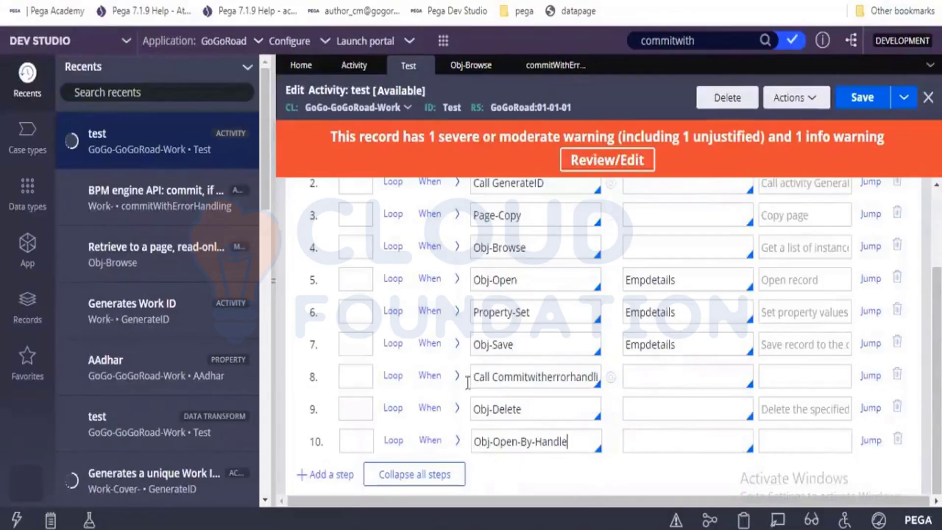
- Review the Obj-Open method parameters in step 5, then expand the parameters of the Obj-Open-By-Handle step for comparison
{"action": "left_click_drag", "start_coordinate": [518, 280], "coordinate": [474, 270]}
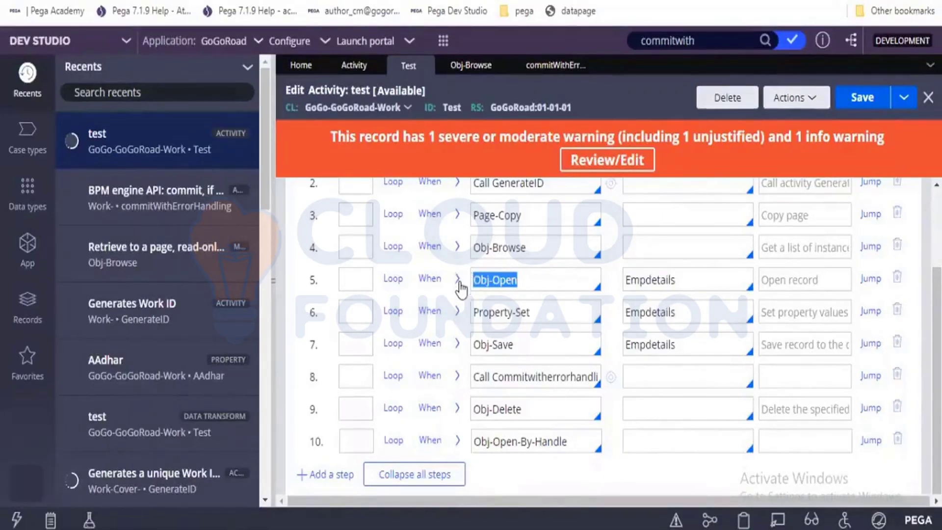
{"action": "left_click", "coordinate": [459, 280]}
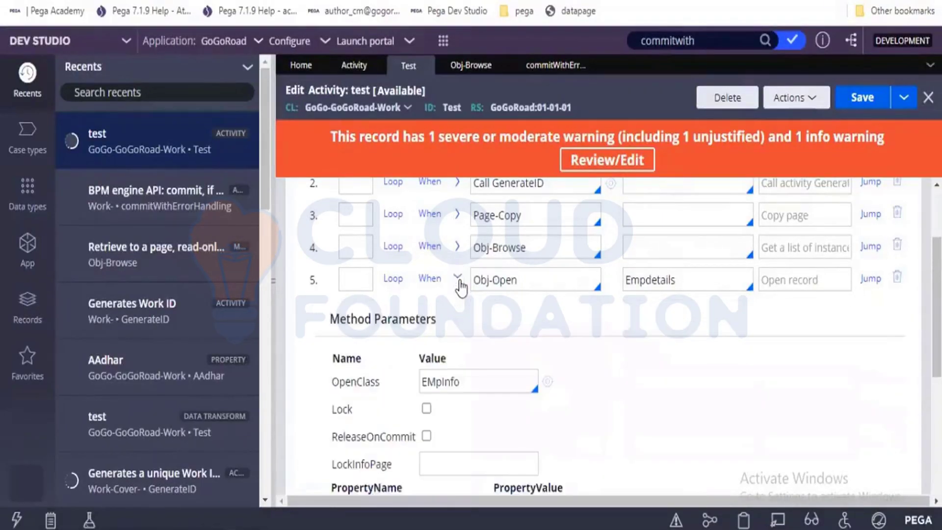
{"action": "scroll", "coordinate": [478, 376], "scroll_direction": "down", "scroll_amount": 5}
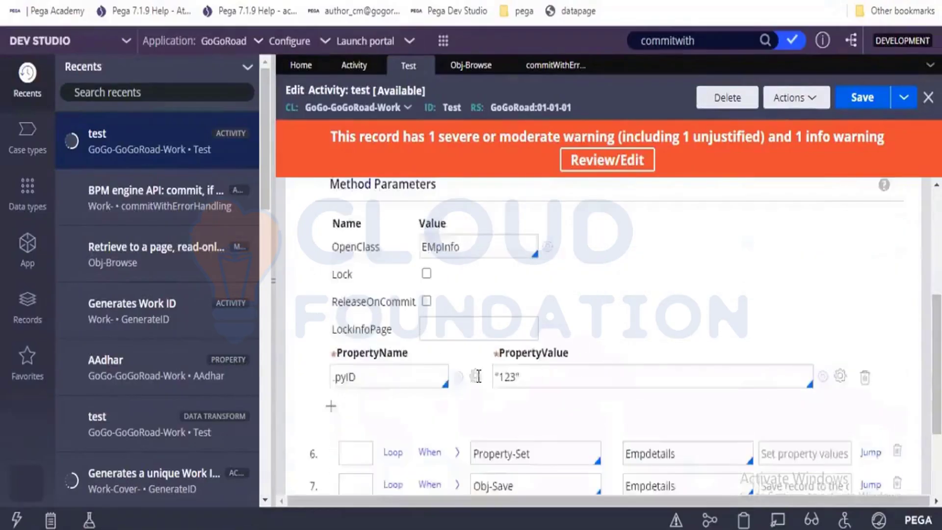
{"action": "left_click", "coordinate": [377, 240]}
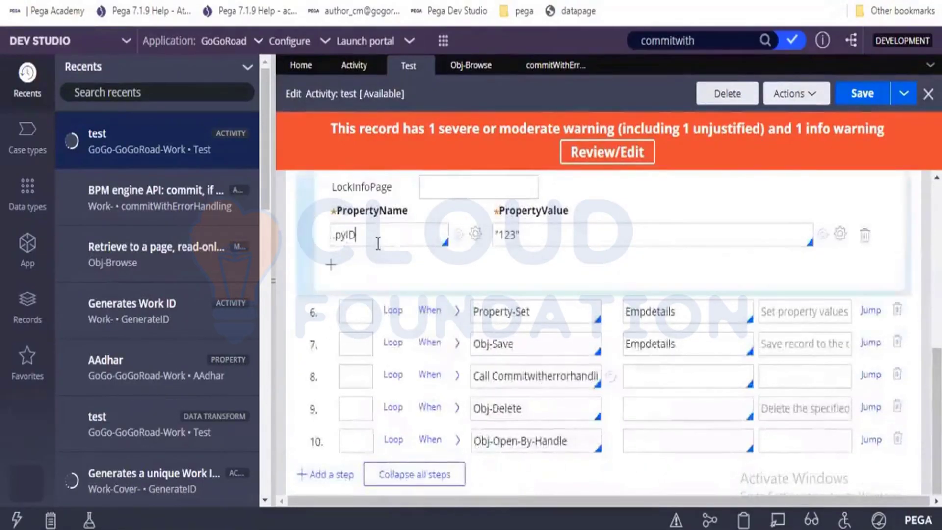
{"action": "scroll", "coordinate": [378, 243], "scroll_direction": "up", "scroll_amount": 4}
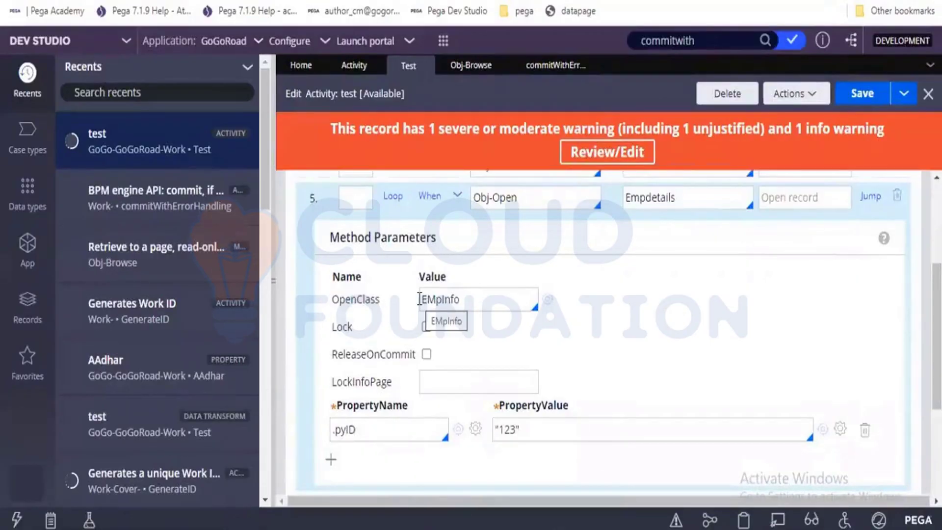
{"action": "scroll", "coordinate": [472, 431], "scroll_direction": "down", "scroll_amount": 4}
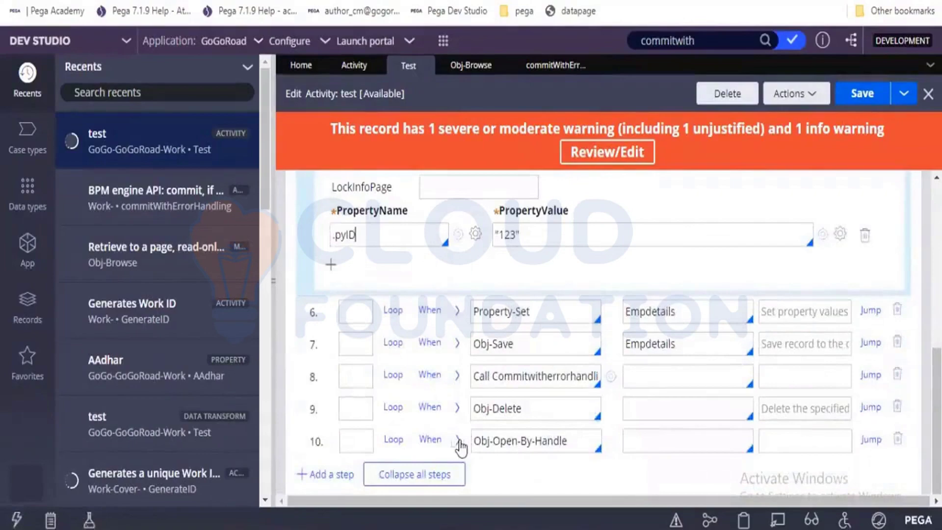
{"action": "left_click", "coordinate": [458, 441]}
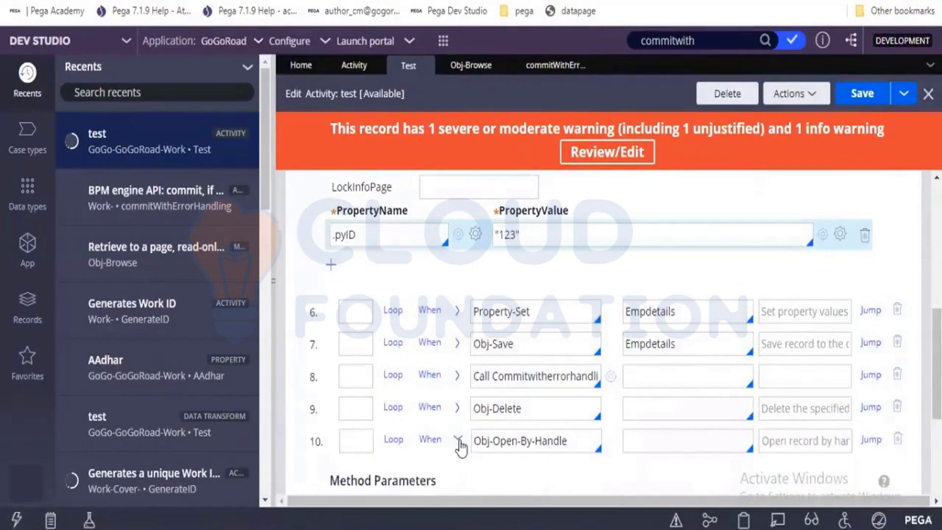
{"action": "scroll", "coordinate": [459, 443], "scroll_direction": "down", "scroll_amount": 5}
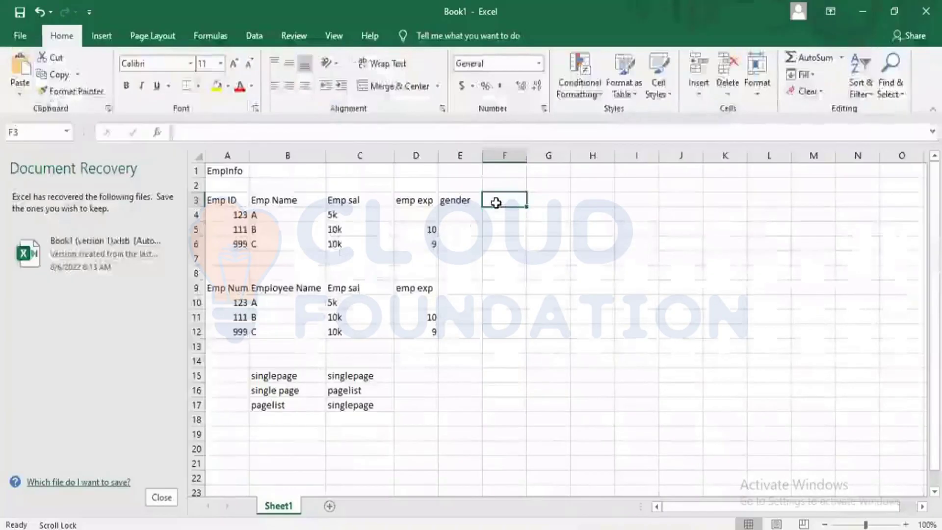
- Switch to the Book1 workbook in Excel and add the heading "pzinksey" in cell F3, beside gender
{"action": "type", "text": "pzinksey"}
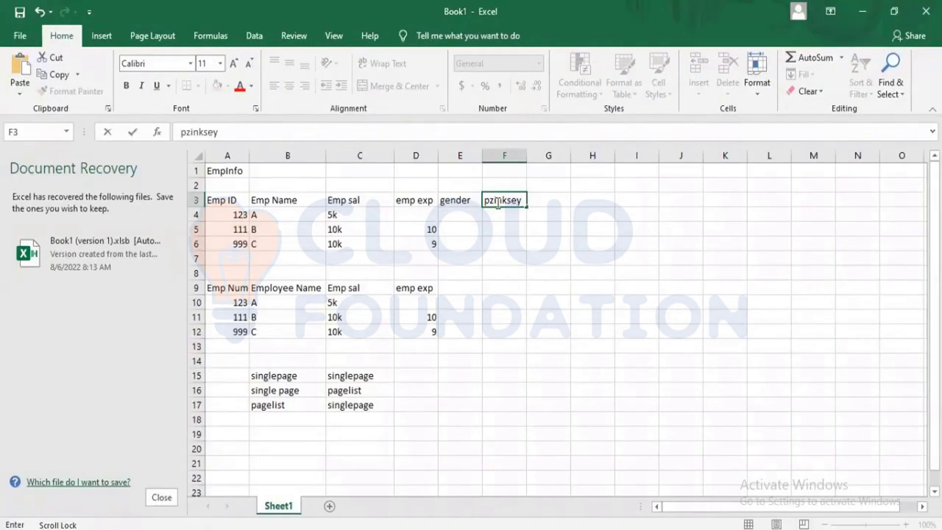
{"action": "scroll", "coordinate": [496, 202], "scroll_direction": "down", "scroll_amount": 1}
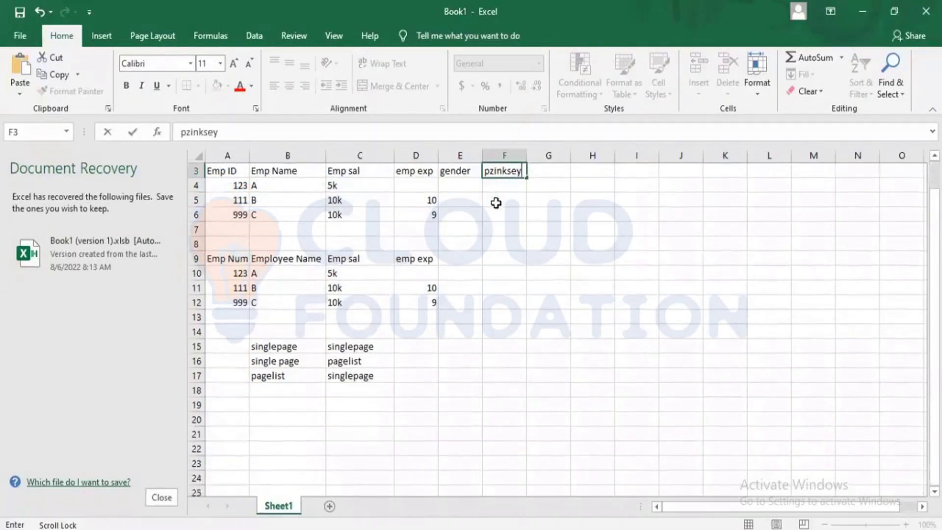
{"action": "scroll", "coordinate": [496, 202], "scroll_direction": "up", "scroll_amount": 1}
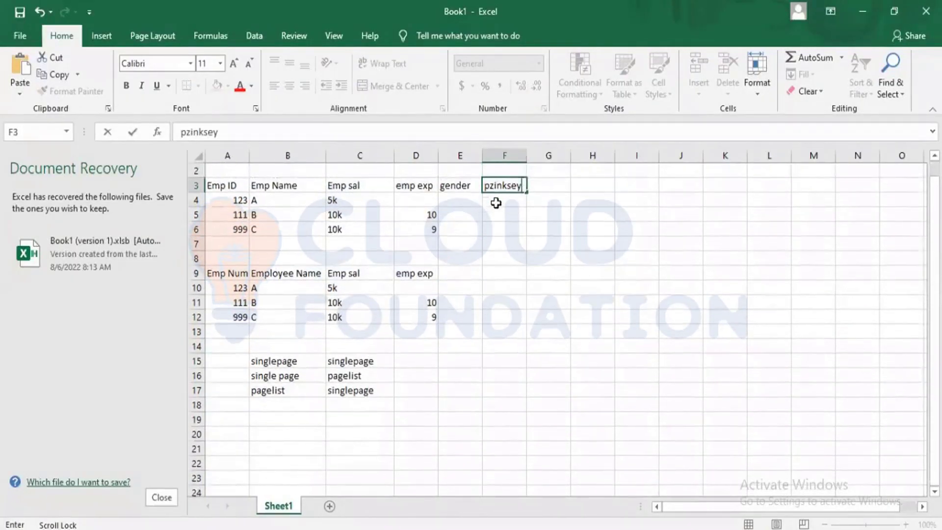
{"action": "left_click", "coordinate": [496, 202]}
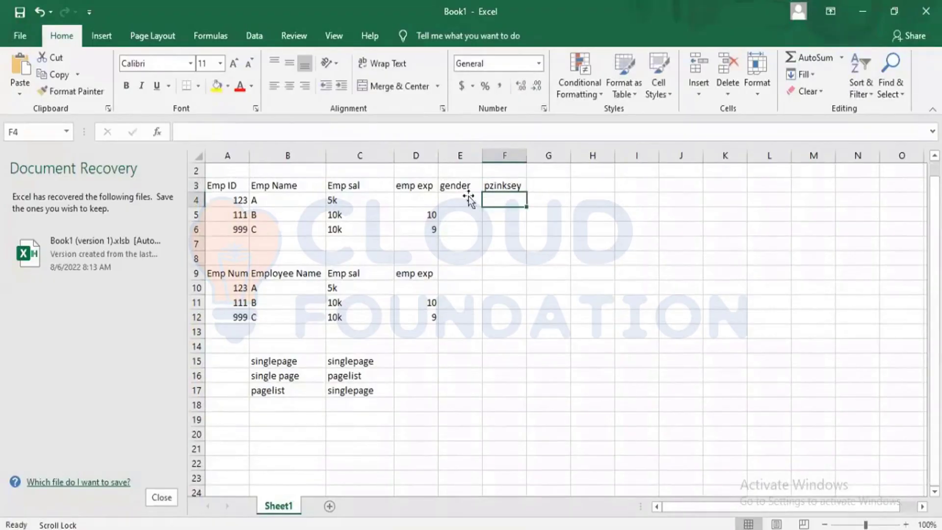
{"action": "left_click", "coordinate": [230, 185]}
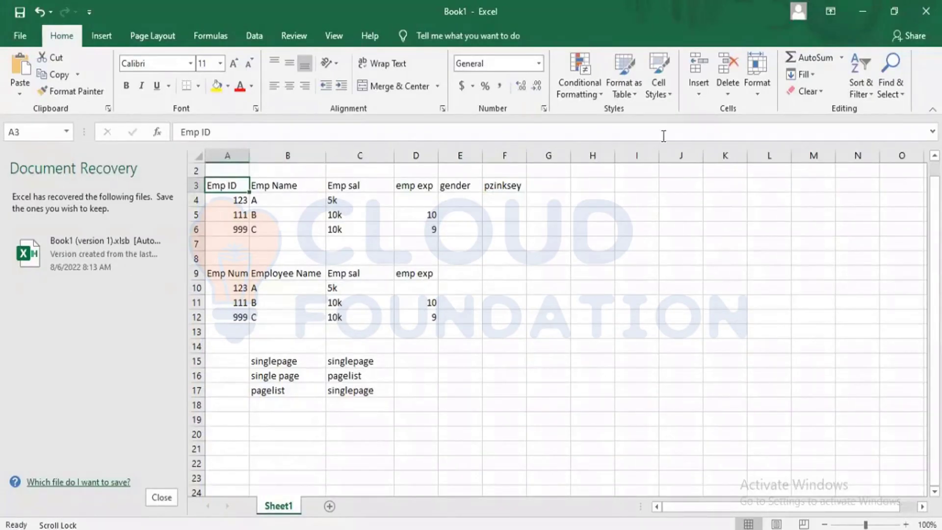
{"action": "left_click", "coordinate": [493, 187]}
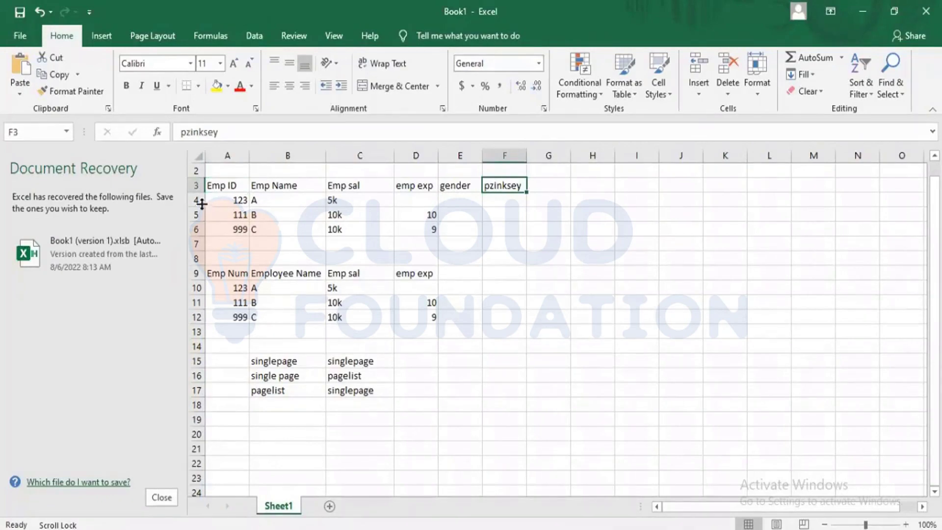
{"action": "left_click", "coordinate": [229, 200]}
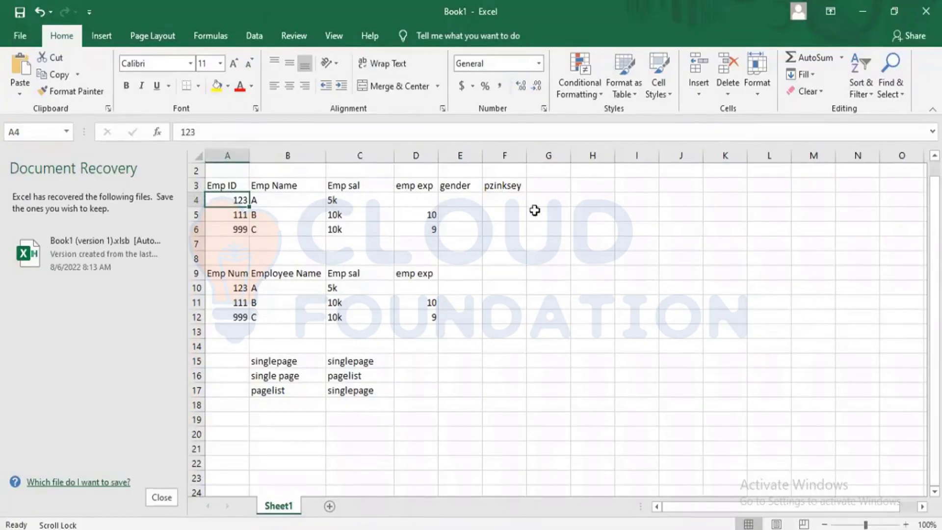
- Fill the pzinksey column with "123 A" in F4 and "111 B" in F5
{"action": "left_click", "coordinate": [489, 197]}
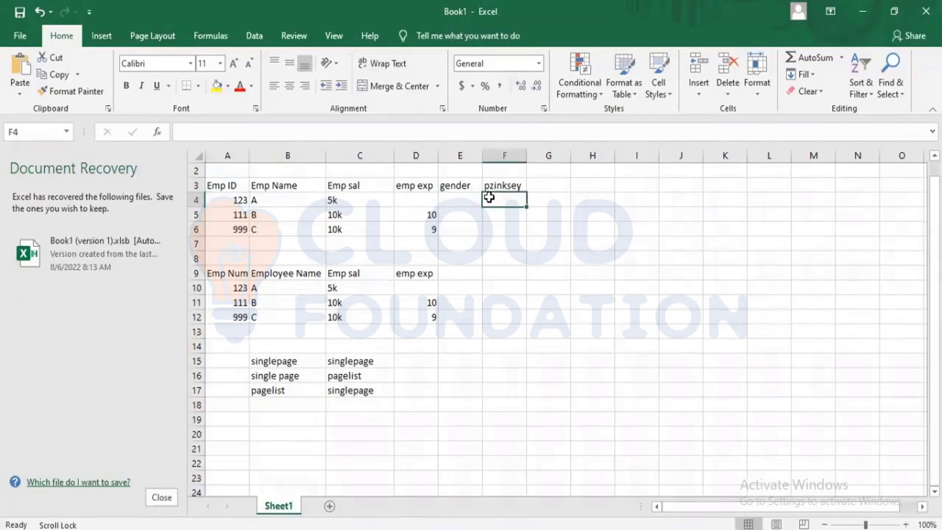
{"action": "type", "text": "123 A"}
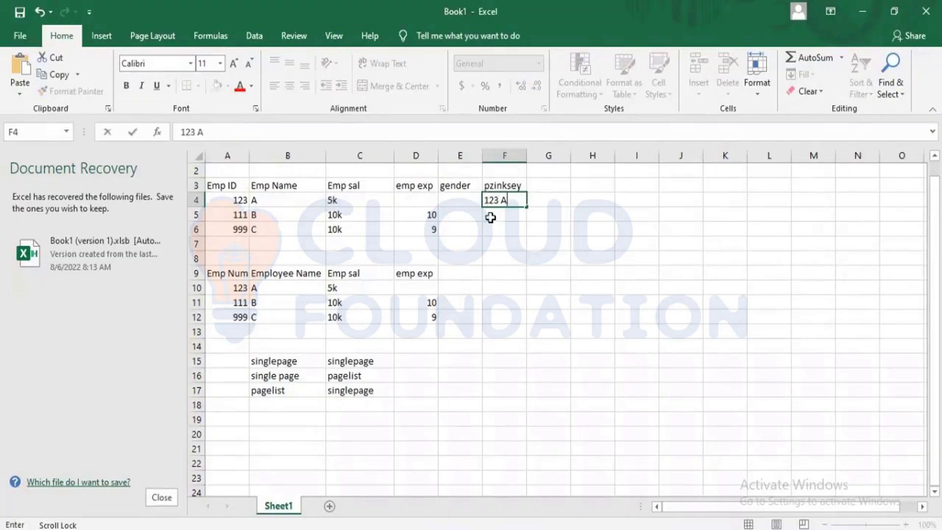
{"action": "left_click", "coordinate": [490, 216]}
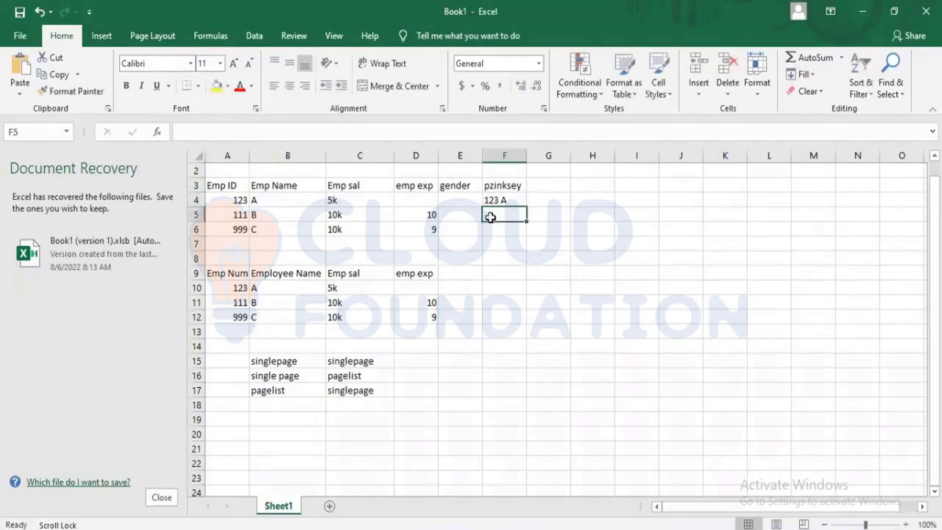
{"action": "type", "text": "111 B"}
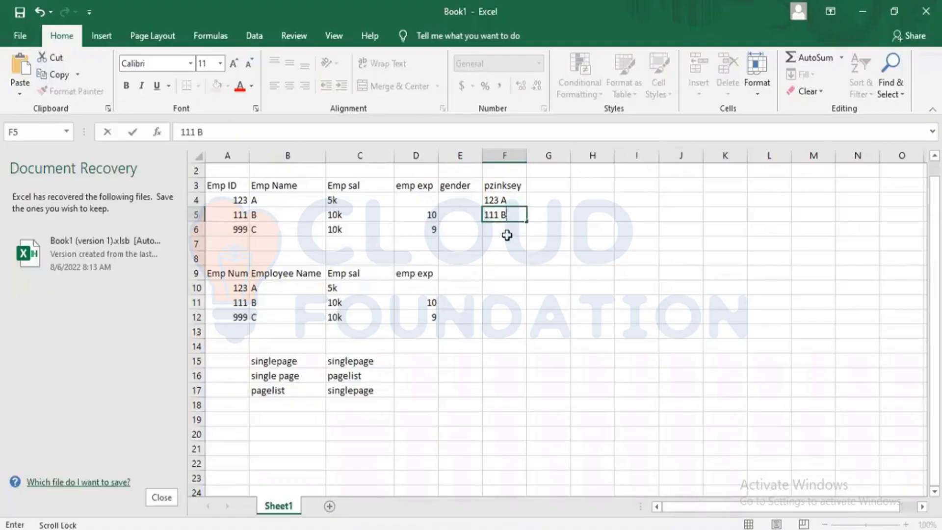
{"action": "left_click", "coordinate": [507, 232]}
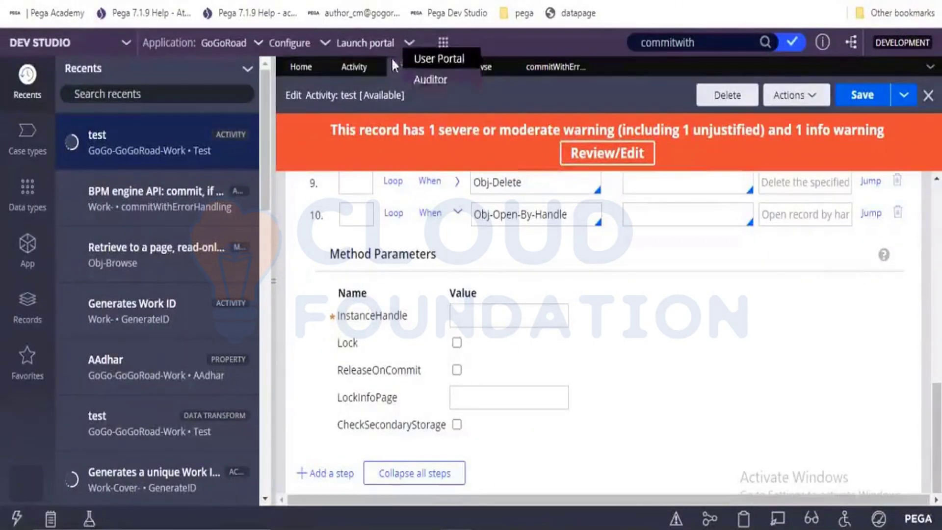
- Switch to Pega's User Portal, open the Identify issue assistance request from the worklist, and launch the Clipboard viewer in a maximized window
{"action": "left_click", "coordinate": [407, 61]}
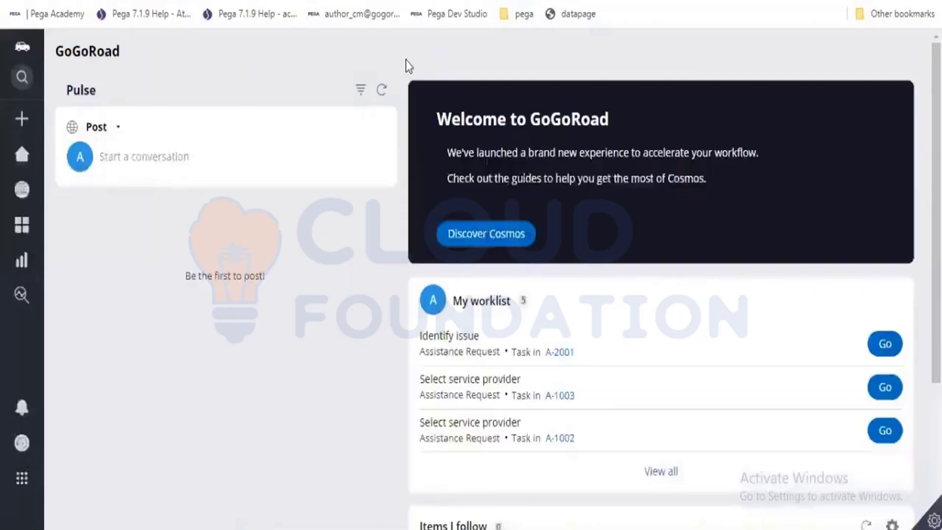
{"action": "left_click", "coordinate": [891, 347]}
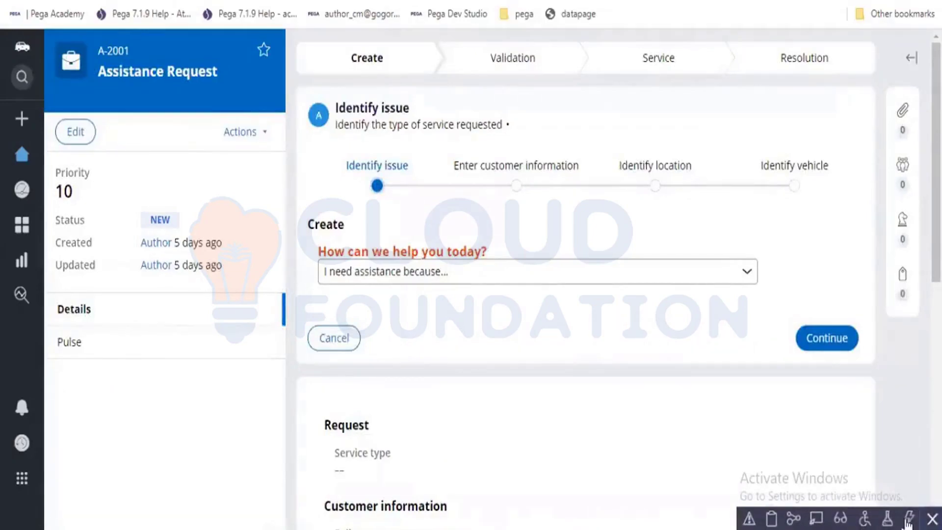
{"action": "left_click", "coordinate": [908, 518]}
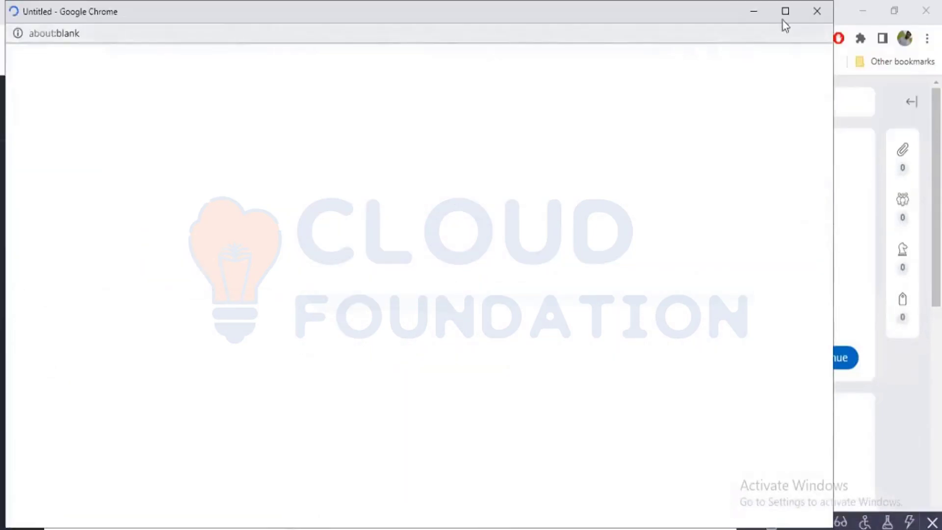
{"action": "left_click", "coordinate": [785, 11]}
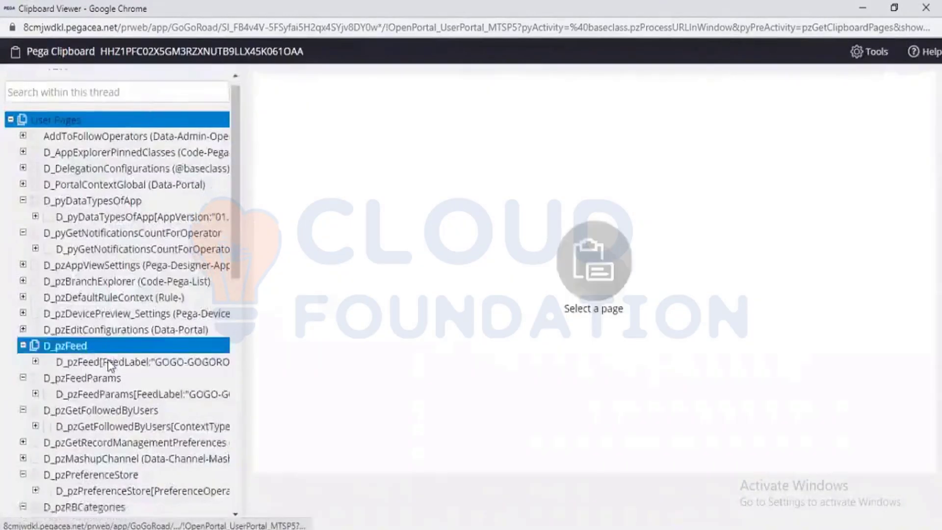
- Open the pyWorkPage user page, search it for "pzins", and select the value of its pzInsKey property
{"action": "scroll", "coordinate": [107, 363], "scroll_direction": "down", "scroll_amount": 10}
{"action": "left_click", "coordinate": [98, 365]}
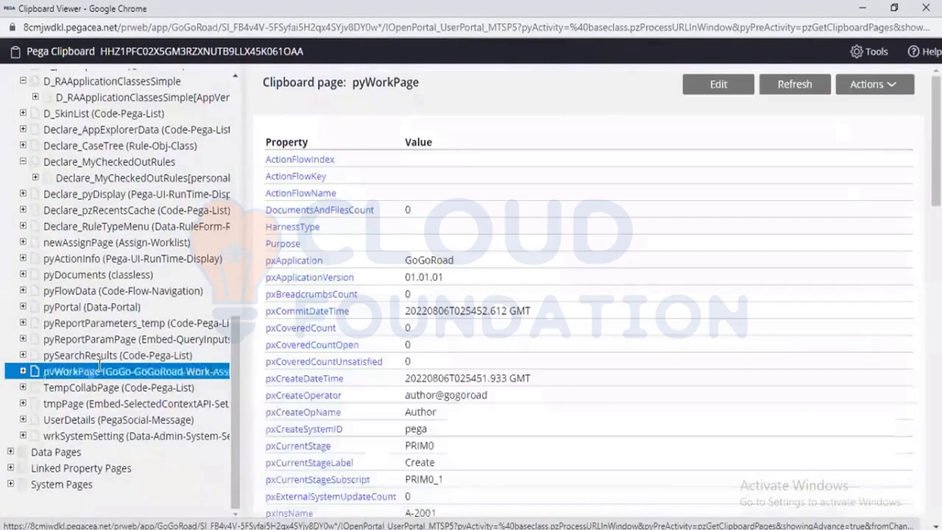
{"action": "key", "text": "ctrl+f"}
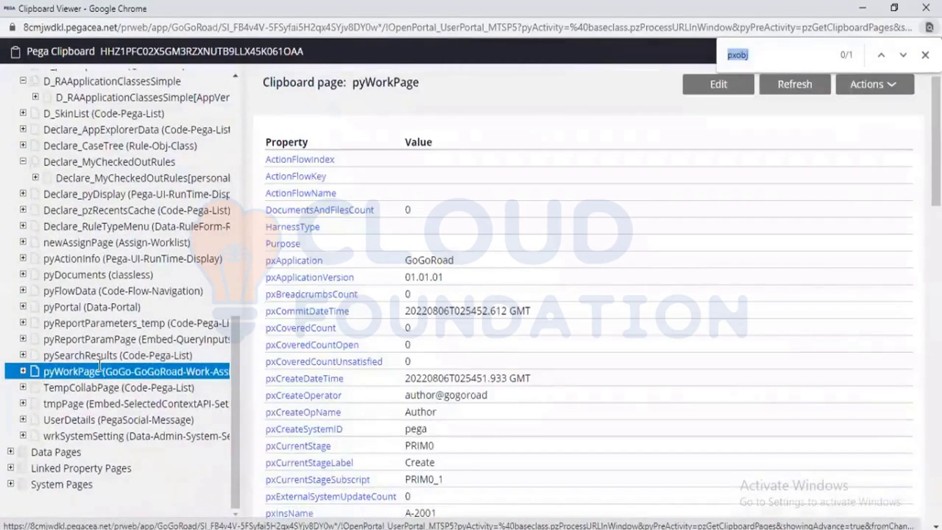
{"action": "type", "text": "pzins"}
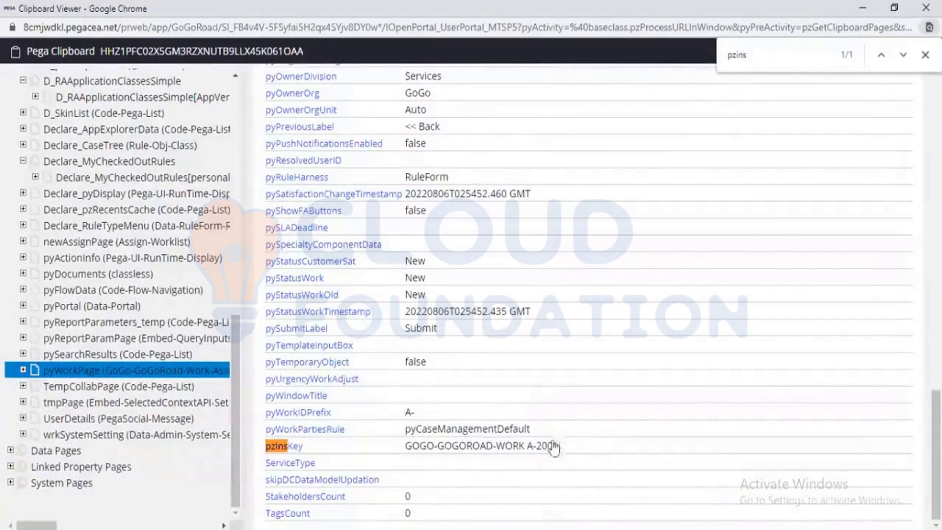
{"action": "left_click_drag", "start_coordinate": [559, 446], "coordinate": [403, 448]}
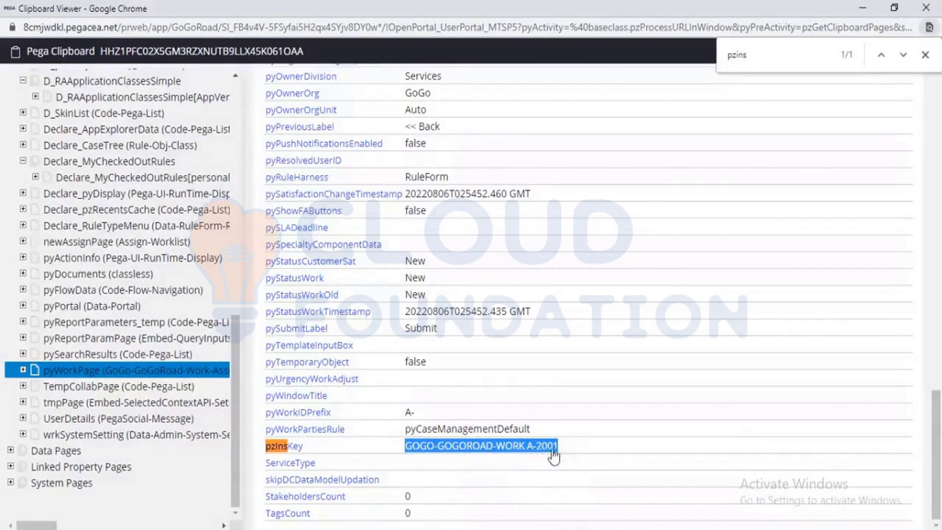
- Browse the user pages of thread A-2001 and expand pyWorkPage to list its embedded pages
{"action": "scroll", "coordinate": [83, 343], "scroll_direction": "up", "scroll_amount": 10}
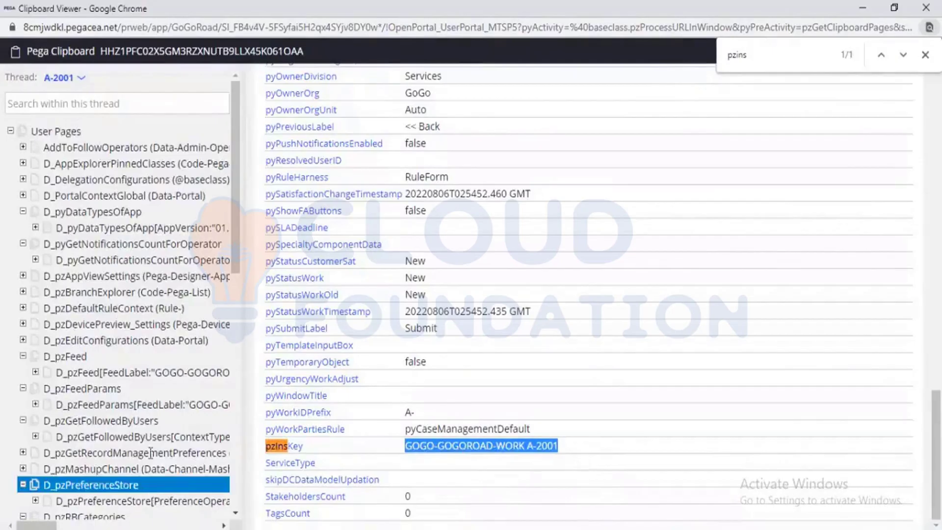
{"action": "left_click", "coordinate": [199, 196]}
{"action": "scroll", "coordinate": [147, 295], "scroll_direction": "down", "scroll_amount": 10}
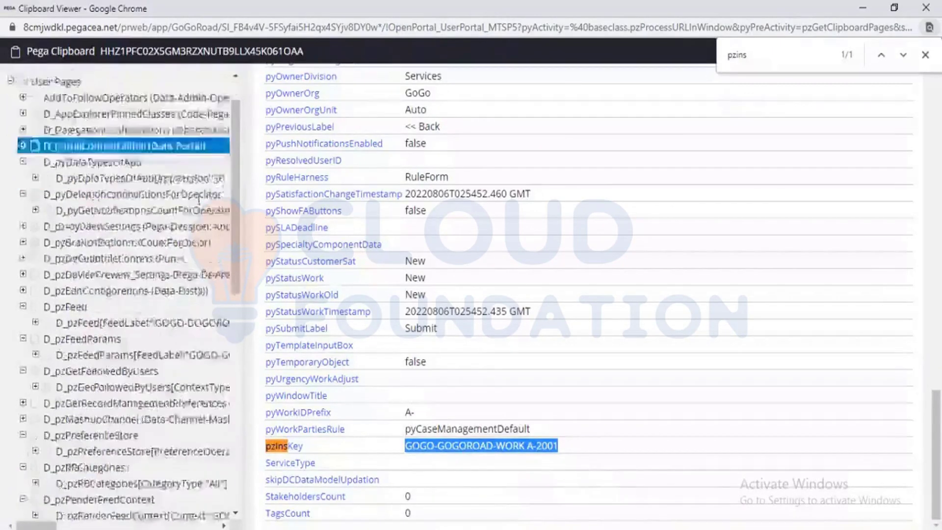
{"action": "left_click", "coordinate": [93, 373]}
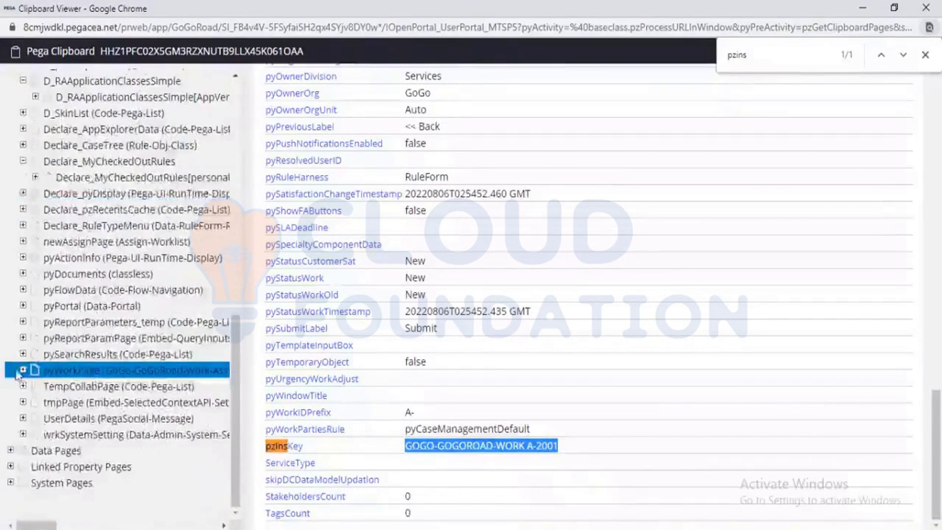
{"action": "left_click", "coordinate": [104, 418]}
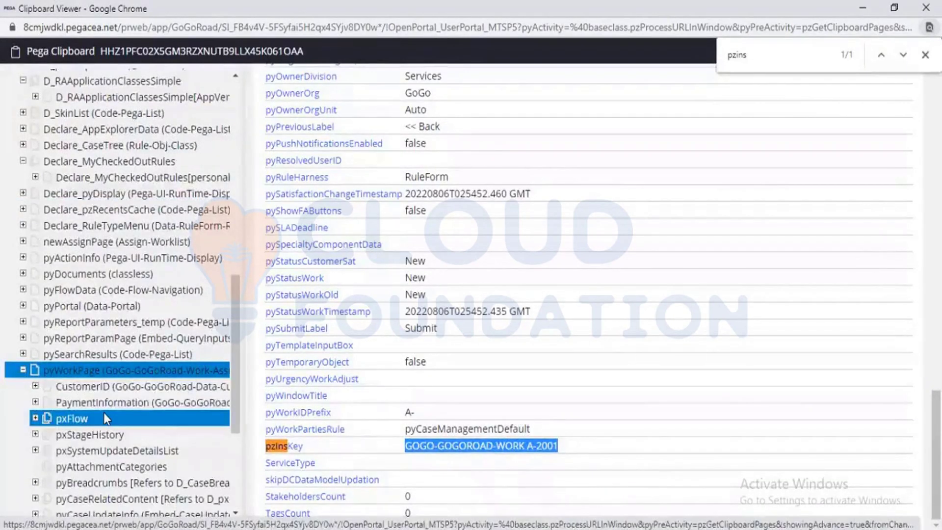
{"action": "scroll", "coordinate": [105, 418], "scroll_direction": "down", "scroll_amount": 5}
{"action": "left_click", "coordinate": [105, 418]}
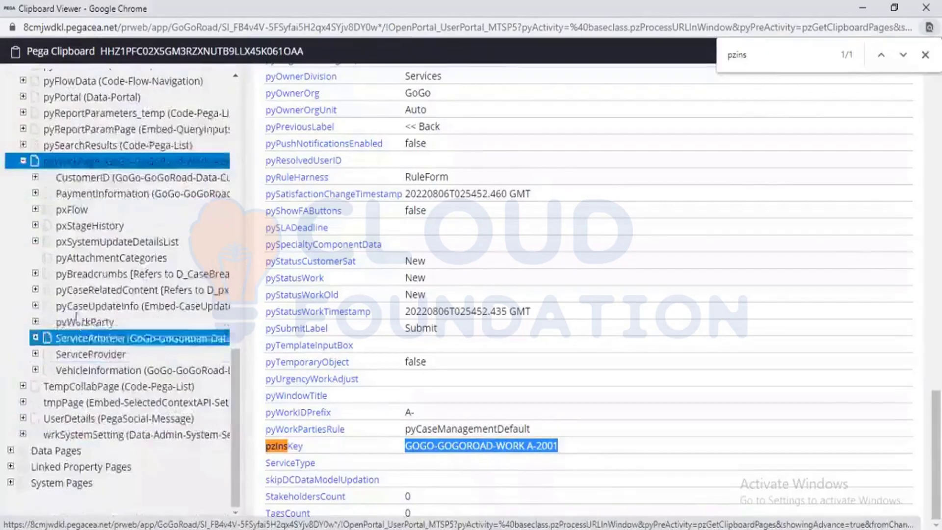
- Inspect the pyWorkPage embedded pages CustomerID, VehicleInformation, pyAttachmentCategories and PaymentInformation for their properties
{"action": "left_click", "coordinate": [118, 177]}
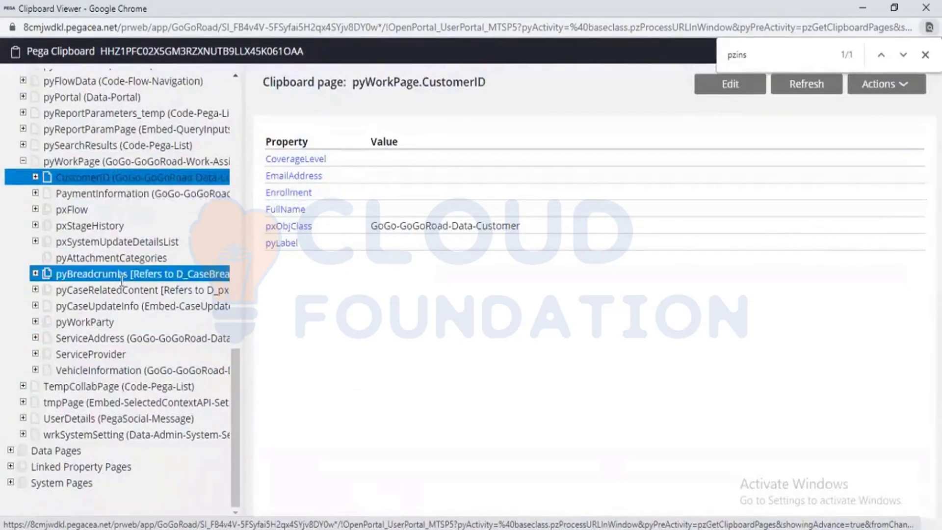
{"action": "left_click", "coordinate": [109, 369]}
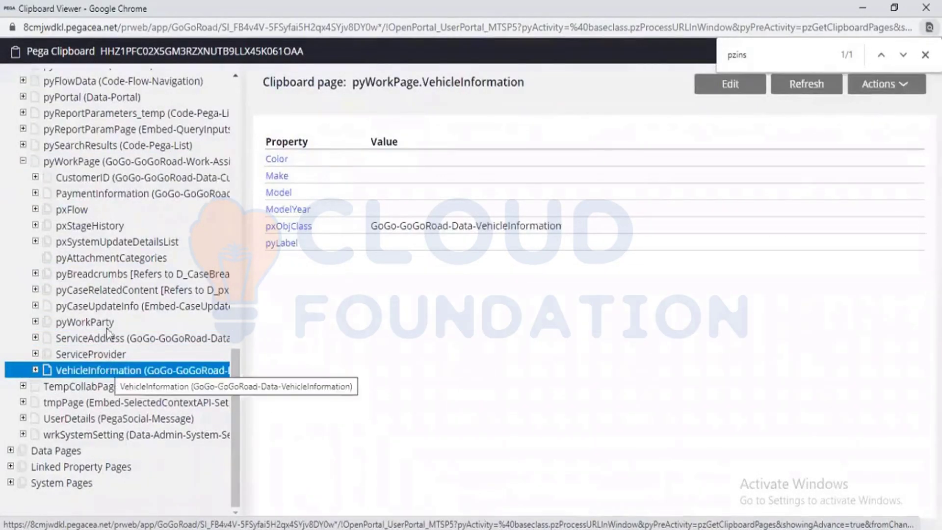
{"action": "left_click", "coordinate": [109, 259]}
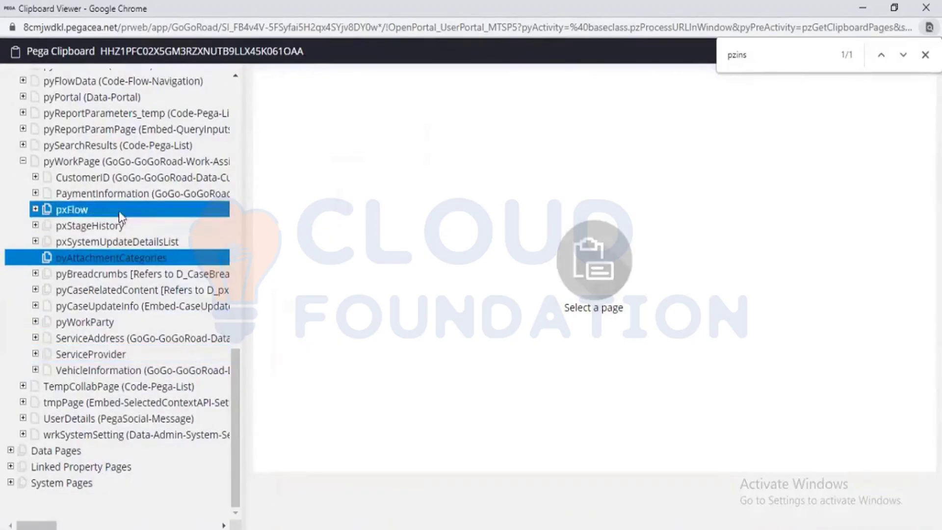
{"action": "left_click", "coordinate": [133, 193]}
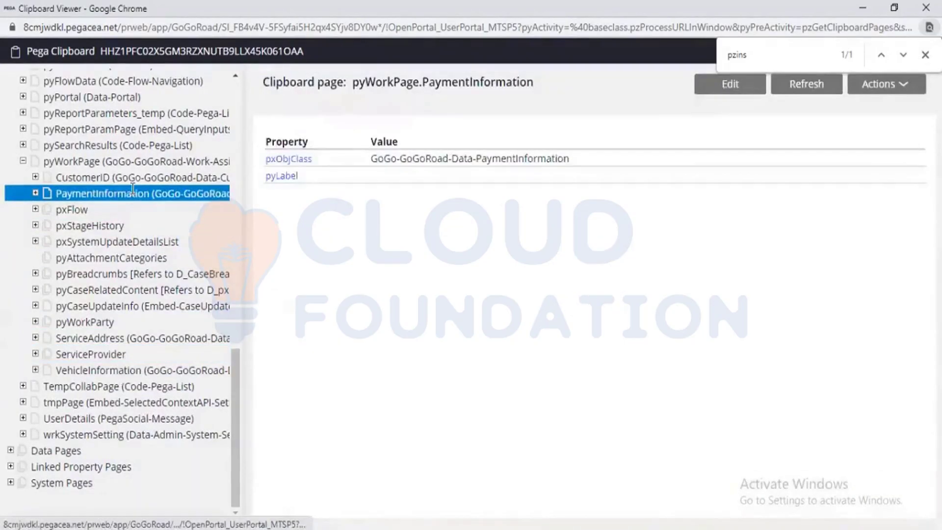
- Expand pxFlow under pyWorkPage, open its CreateForm_Default page, and search that page for "pzins"
{"action": "left_click", "coordinate": [34, 209]}
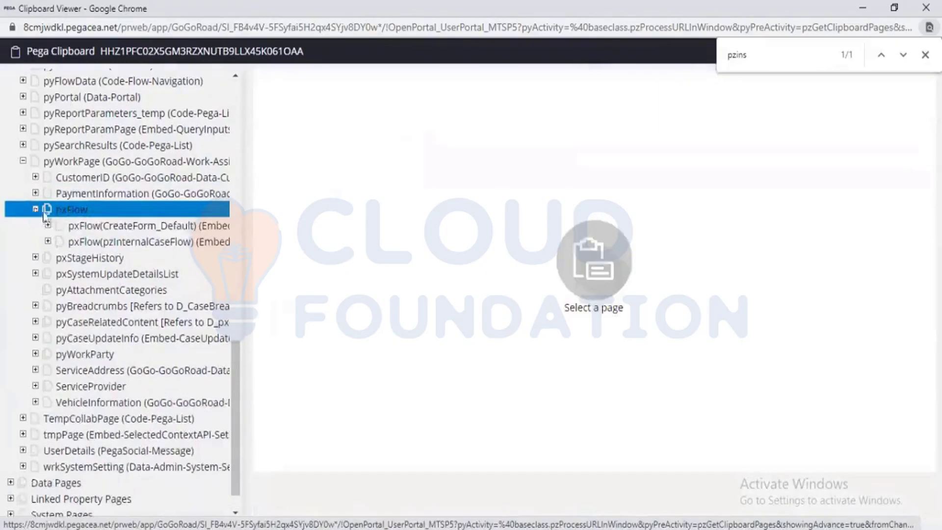
{"action": "left_click", "coordinate": [76, 224]}
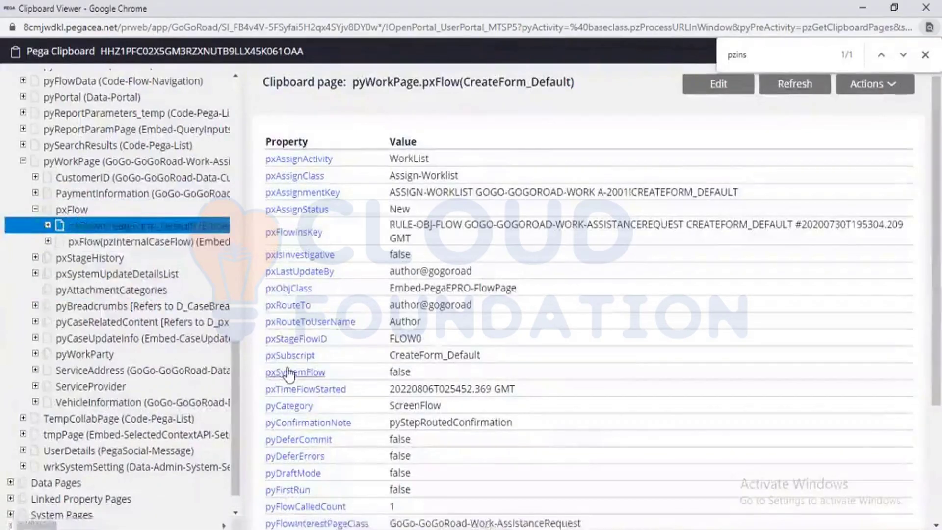
{"action": "key", "text": "ctrl+f"}
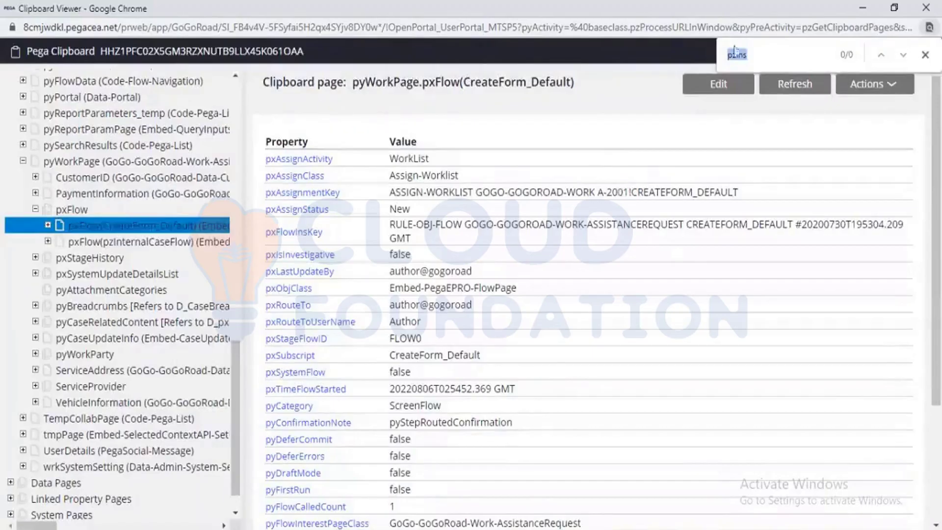
{"action": "left_click", "coordinate": [751, 58]}
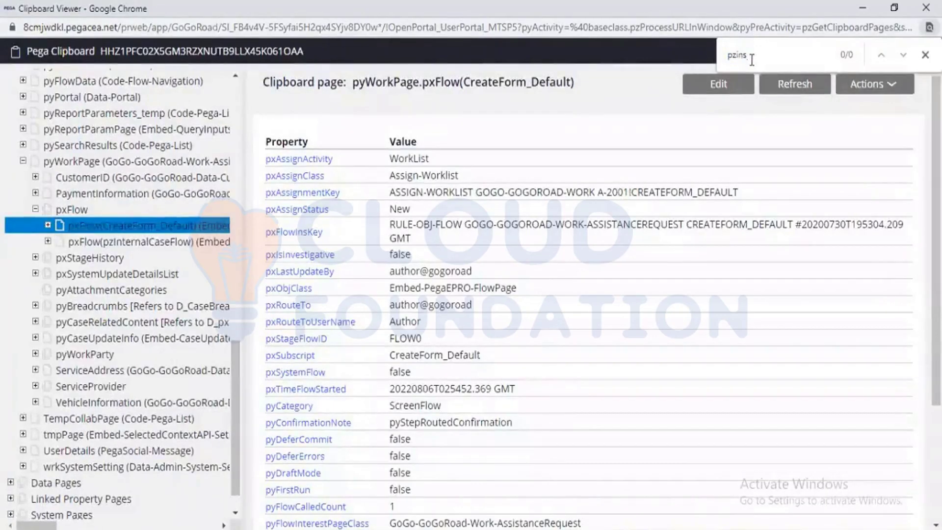
{"action": "scroll", "coordinate": [468, 320], "scroll_direction": "down", "scroll_amount": 3}
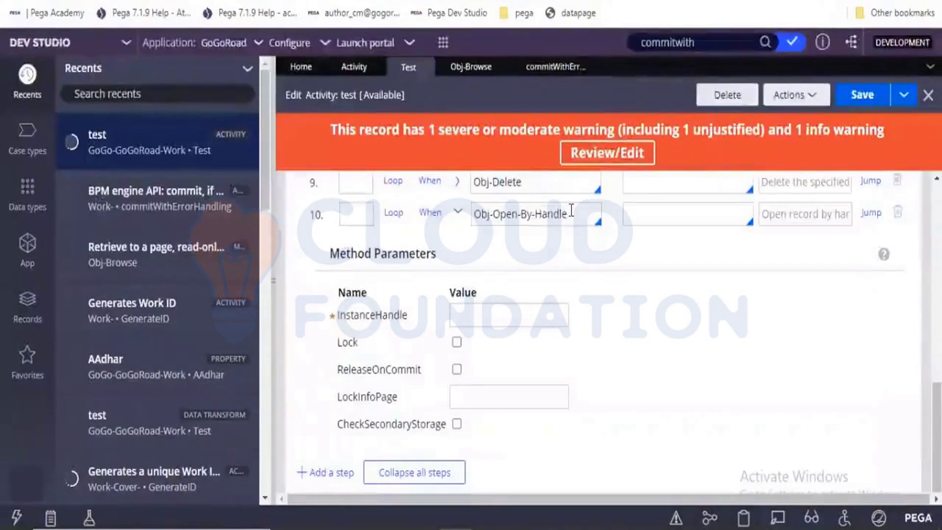
- In Dev Studio's test activity, review step 10's InstanceHandle parameter and open the Obj-Open-By-Handle method help in a maximized window
{"action": "left_click_drag", "start_coordinate": [567, 214], "coordinate": [517, 213]}
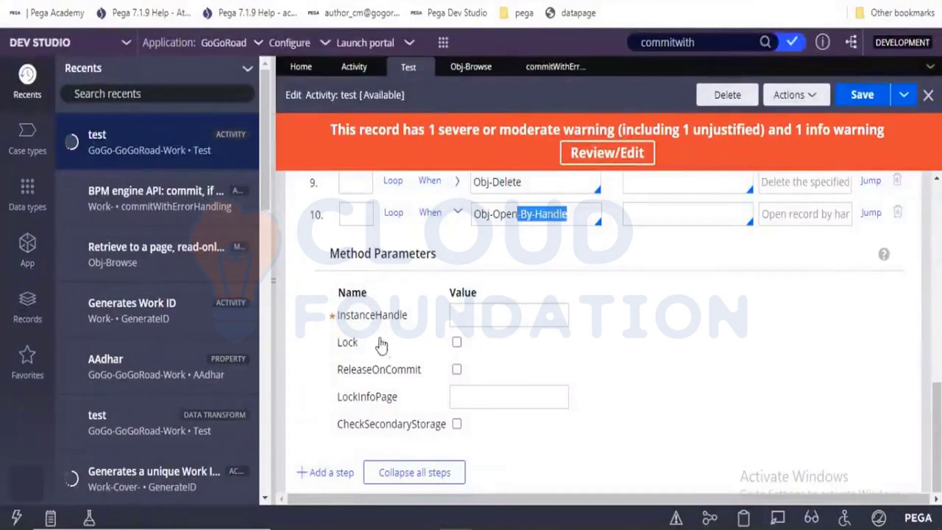
{"action": "left_click", "coordinate": [467, 321]}
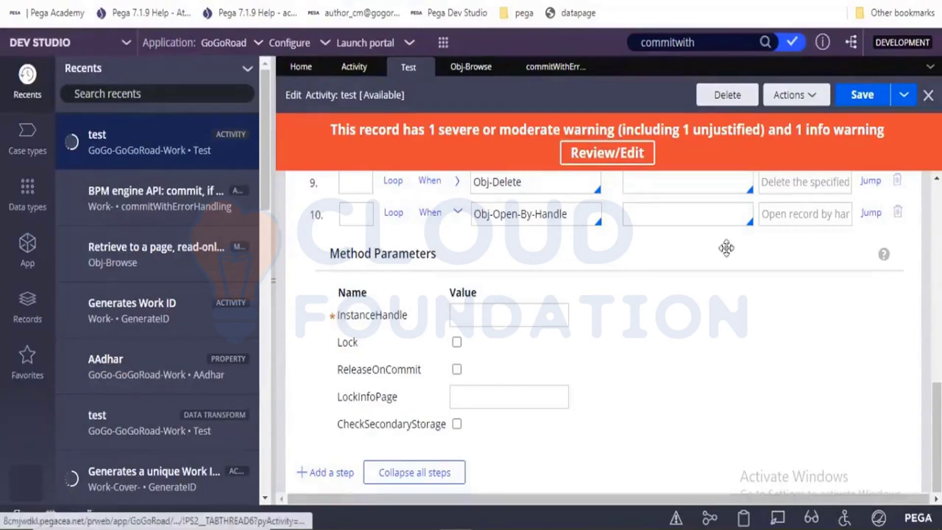
{"action": "left_click", "coordinate": [884, 258]}
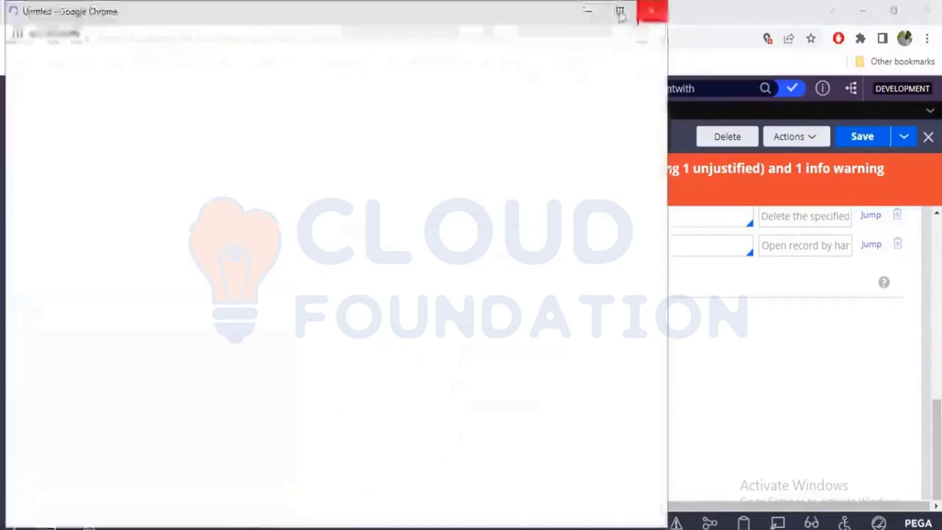
{"action": "left_click", "coordinate": [620, 12]}
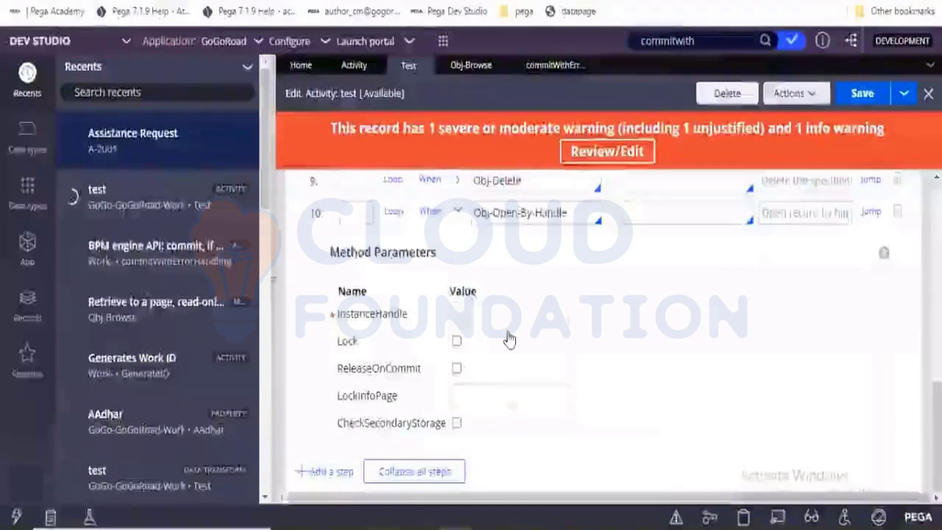
- Add step 11 to the test activity with the method Obj-Delete-By-Handle
{"action": "left_click", "coordinate": [307, 473]}
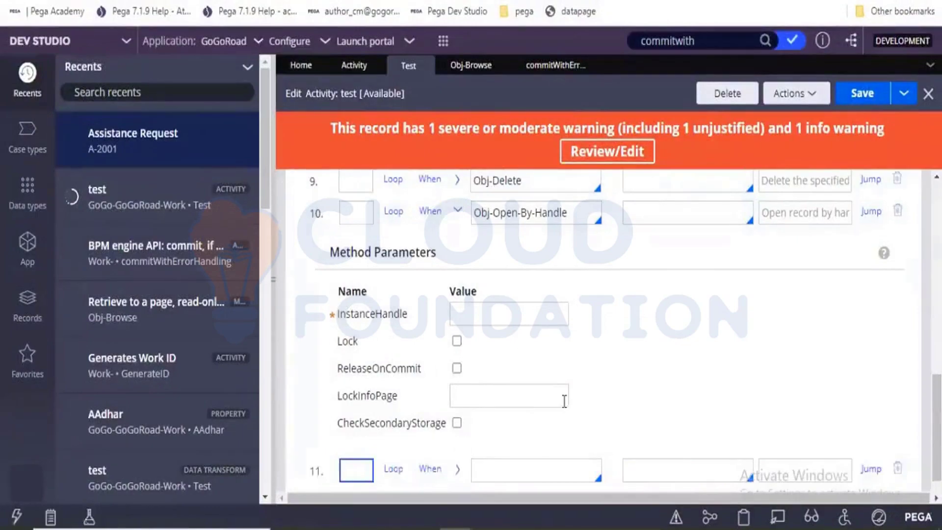
{"action": "scroll", "coordinate": [564, 400], "scroll_direction": "down", "scroll_amount": 1}
{"action": "left_click", "coordinate": [517, 434]}
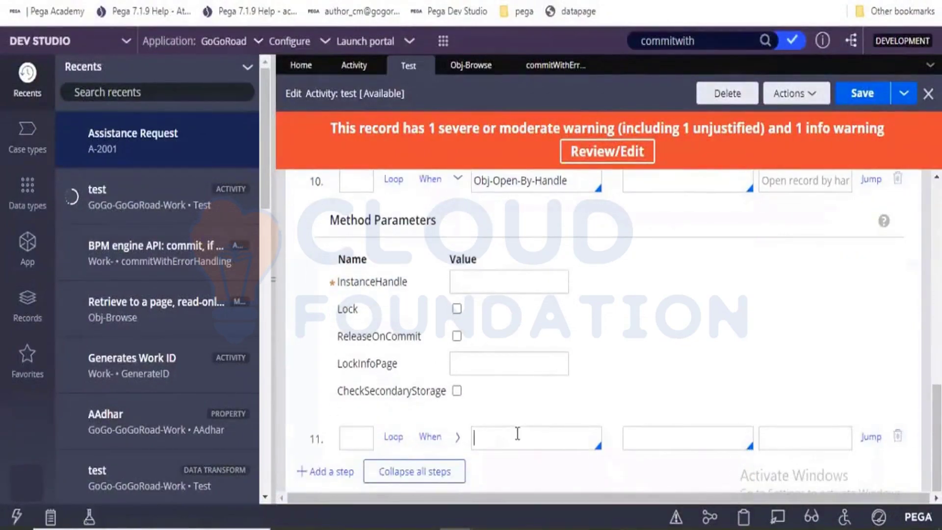
{"action": "type", "text": "obj-del"}
{"action": "key", "text": "Down"}
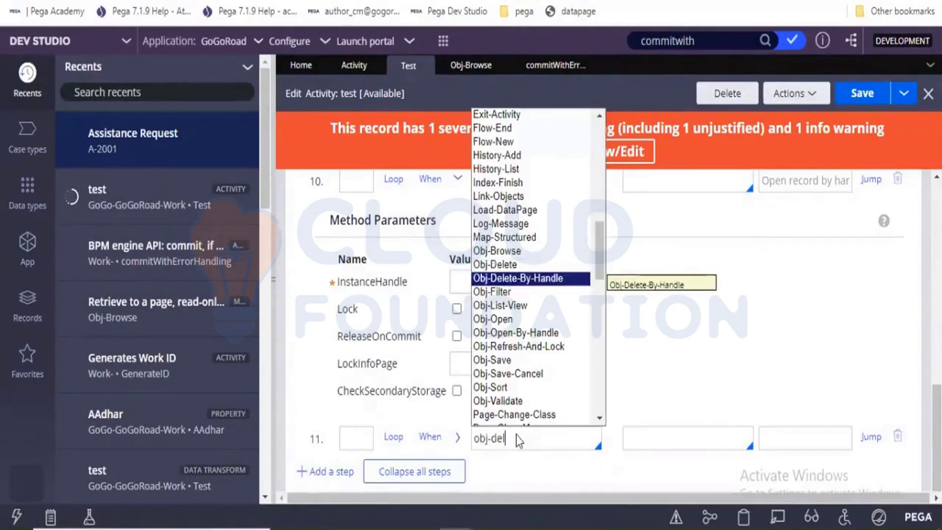
{"action": "key", "text": "Return"}
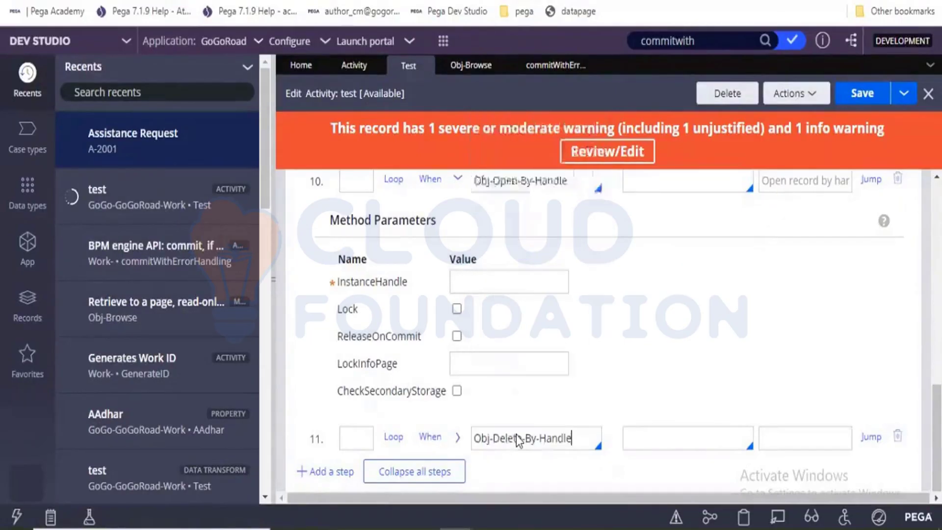
- Expand step 11's method parameters and compare them with those of the Obj-Open-By-Handle step
{"action": "left_click", "coordinate": [457, 443]}
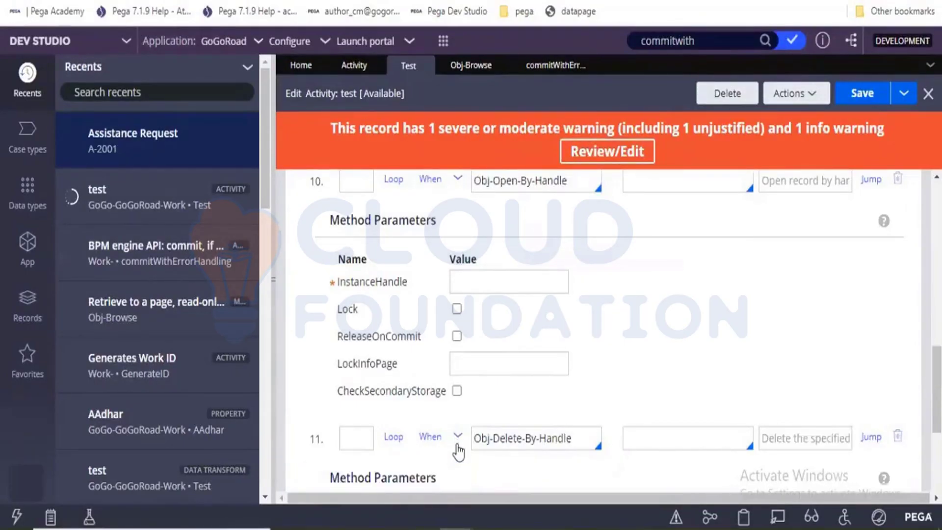
{"action": "scroll", "coordinate": [458, 446], "scroll_direction": "down", "scroll_amount": 5}
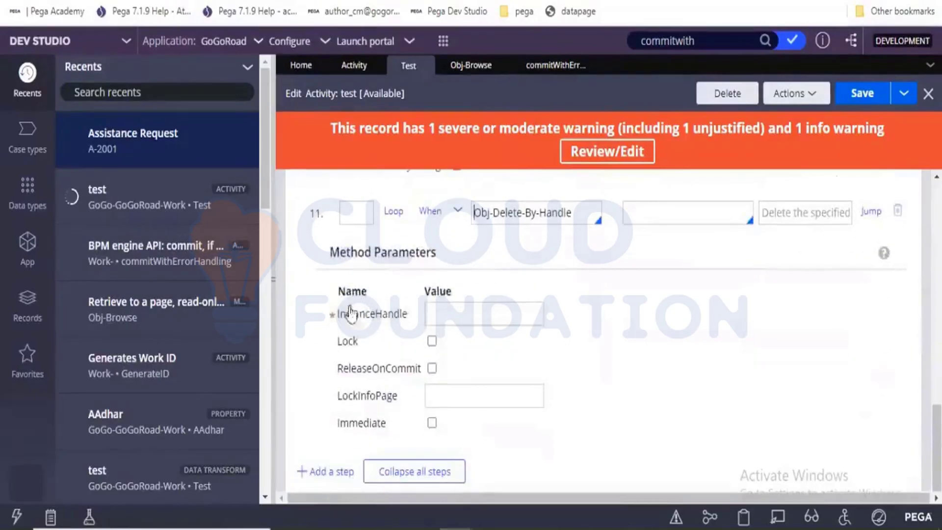
{"action": "scroll", "coordinate": [388, 321], "scroll_direction": "up", "scroll_amount": 3}
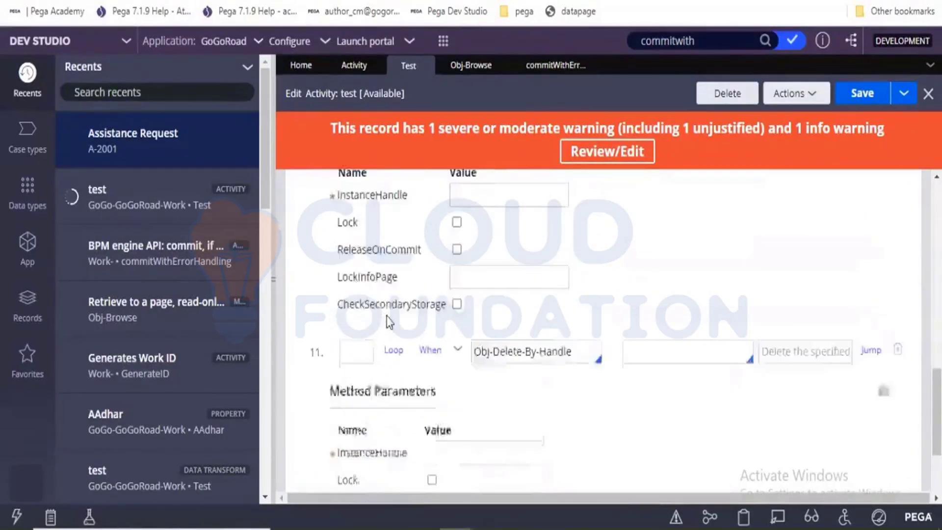
{"action": "scroll", "coordinate": [389, 321], "scroll_direction": "up", "scroll_amount": 1}
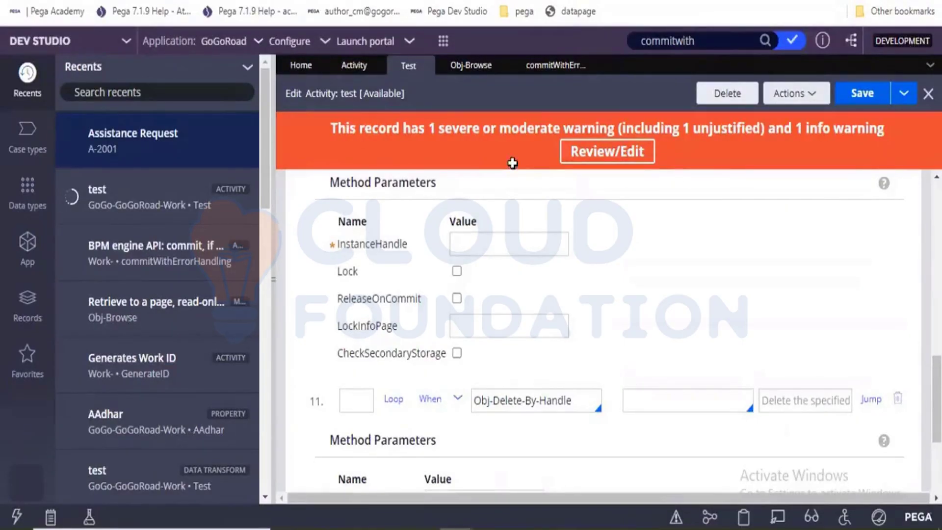
- Check the pzinksey column in Excel's Book1, then read the handle description and InstanceHandle parameter in the Obj-Open-By-Handle documentation
{"action": "key", "text": "alt+Tab"}
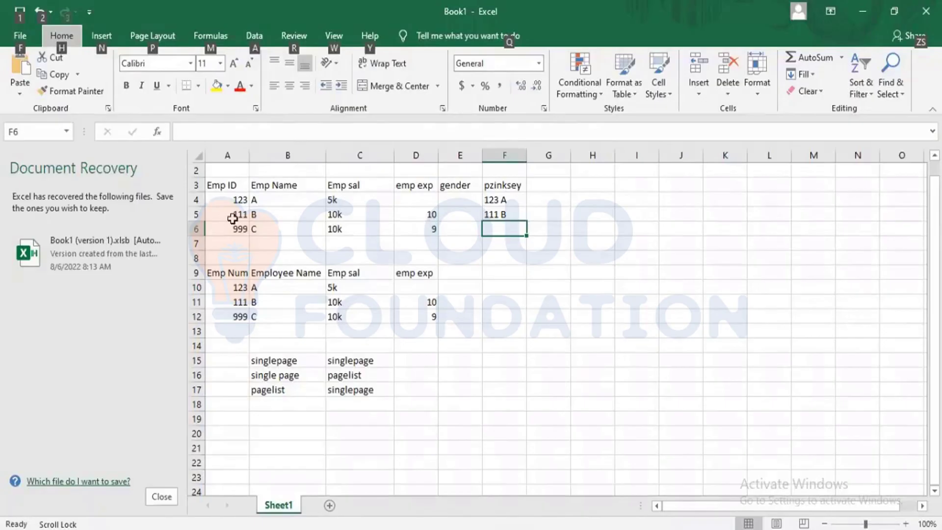
{"action": "key", "text": "alt"}
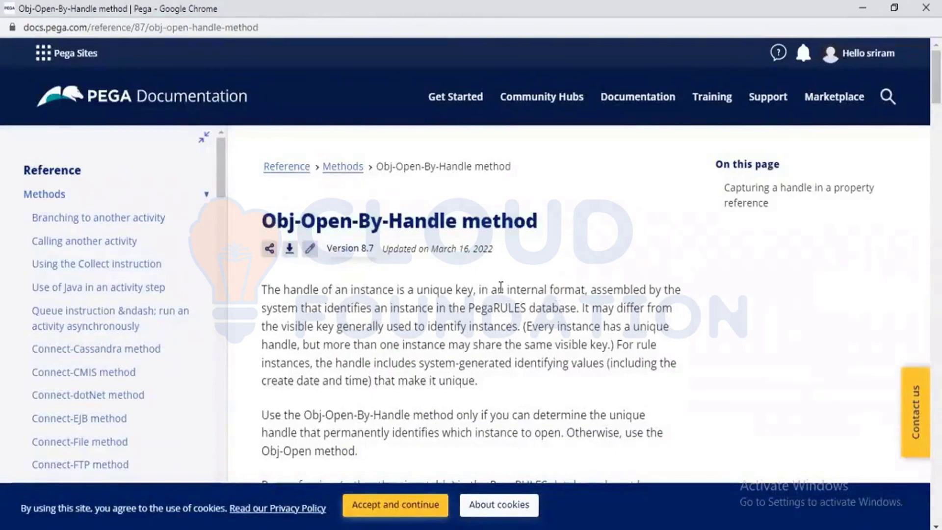
{"action": "left_click_drag", "start_coordinate": [501, 286], "coordinate": [584, 289]}
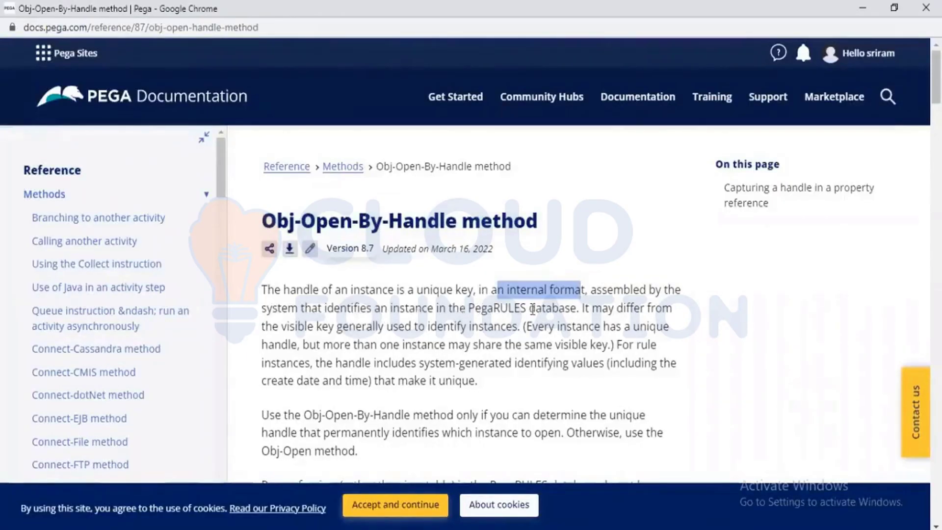
{"action": "left_click_drag", "start_coordinate": [460, 308], "coordinate": [574, 309]}
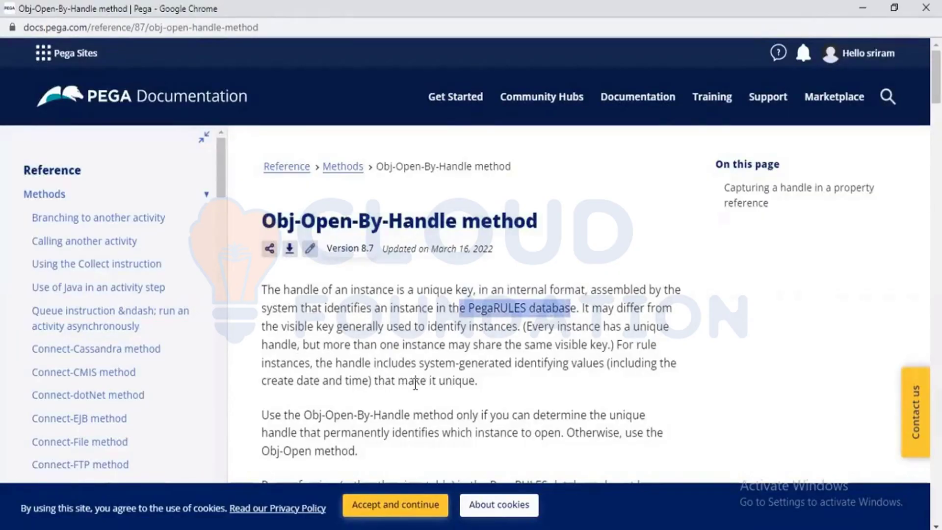
{"action": "scroll", "coordinate": [415, 384], "scroll_direction": "down", "scroll_amount": 15}
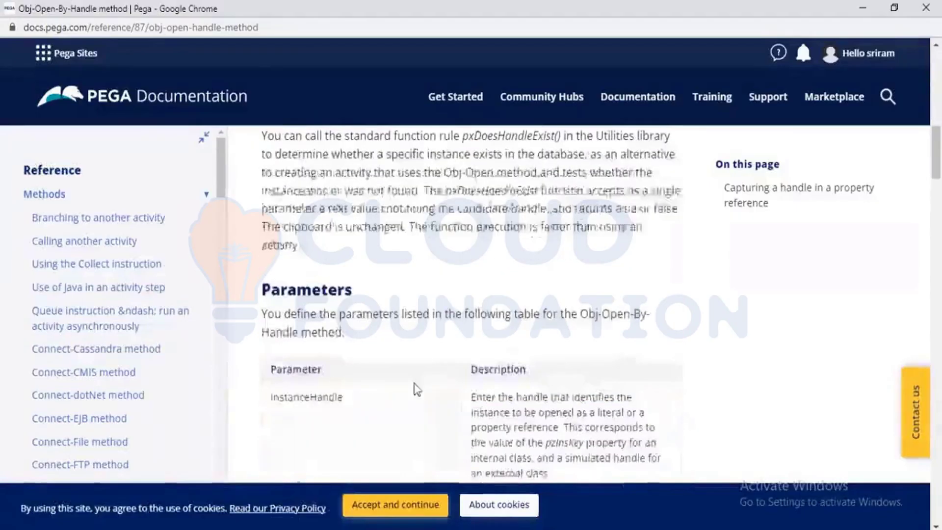
{"action": "scroll", "coordinate": [417, 389], "scroll_direction": "down", "scroll_amount": 2}
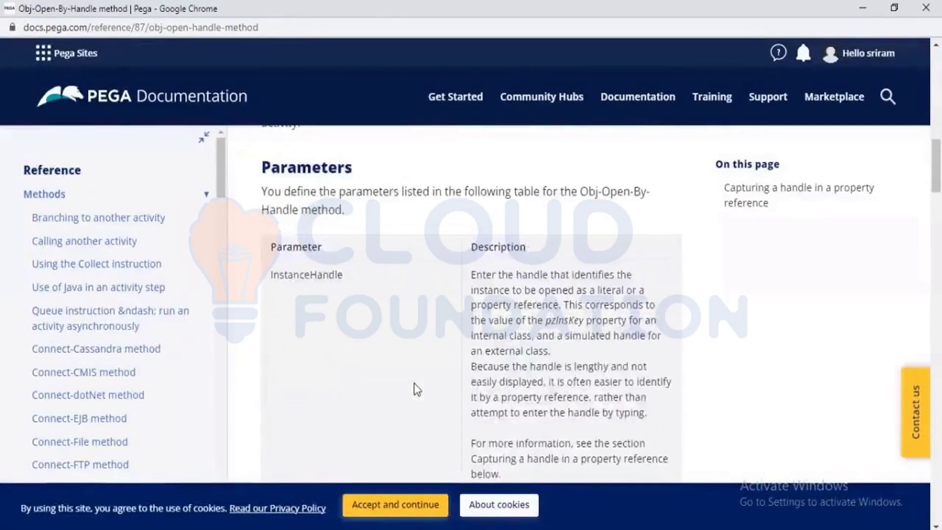
{"action": "scroll", "coordinate": [417, 389], "scroll_direction": "down", "scroll_amount": 1}
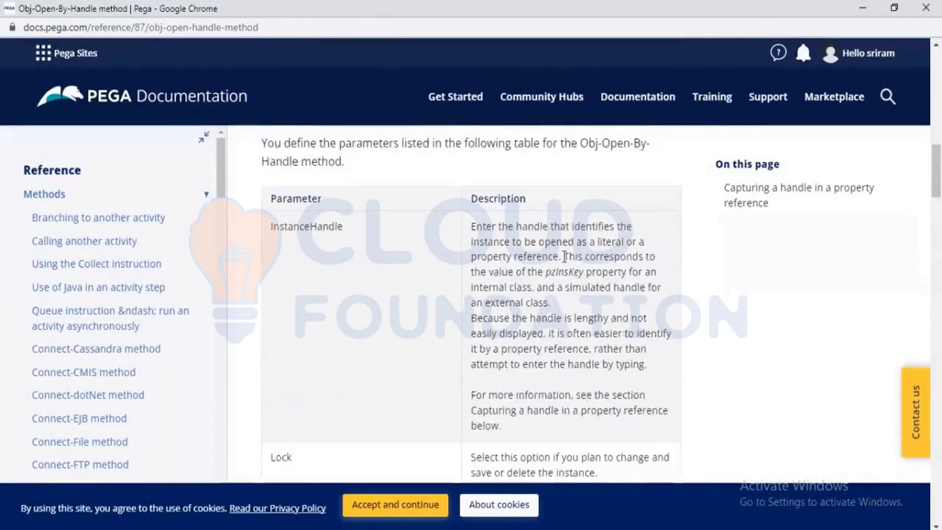
{"action": "left_click_drag", "start_coordinate": [564, 256], "coordinate": [531, 285]}
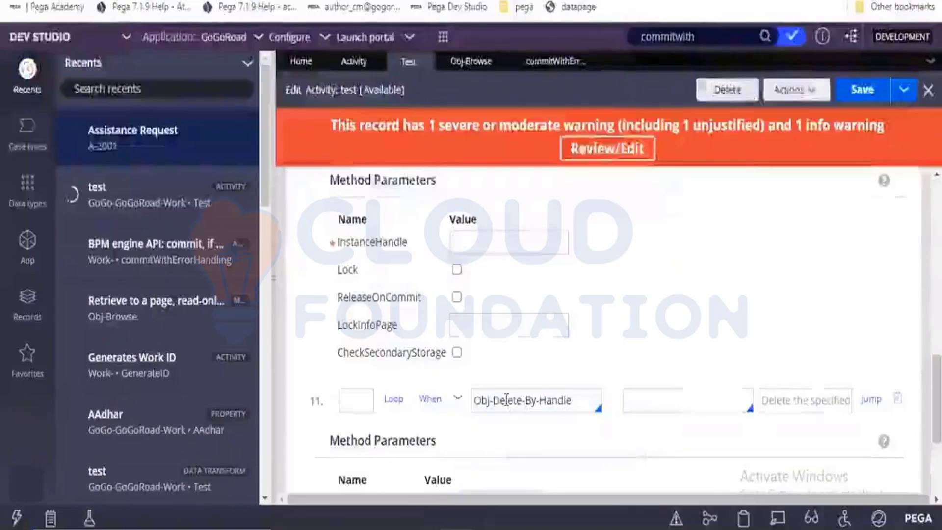
- Review the test activity's steps from Property-Set through Obj-Delete-By-Handle, including the Obj-Open parameters, and collapse step 11's method parameters
{"action": "scroll", "coordinate": [507, 400], "scroll_direction": "up", "scroll_amount": 5}
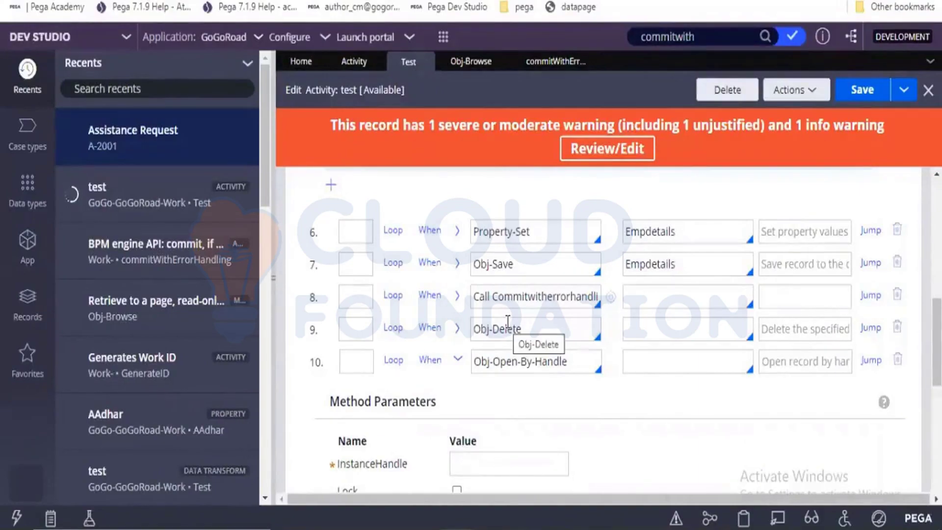
{"action": "scroll", "coordinate": [507, 322], "scroll_direction": "up", "scroll_amount": 5}
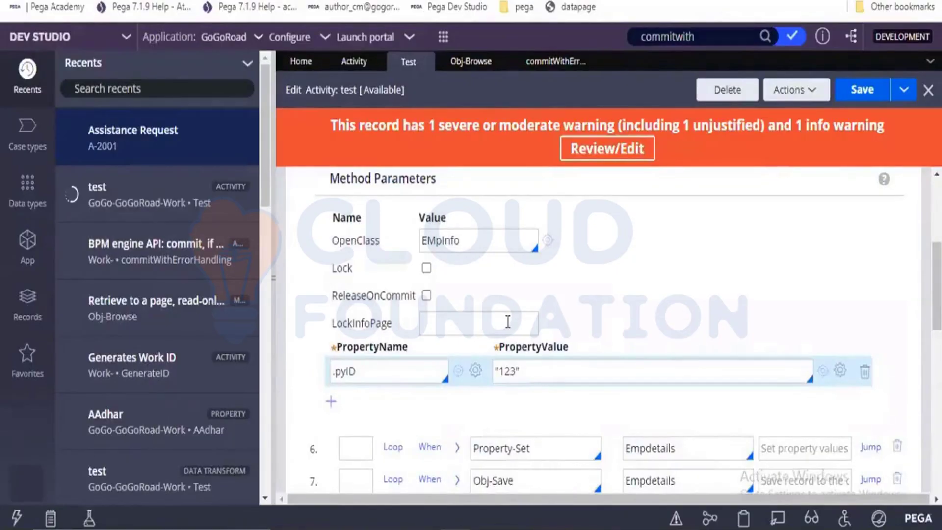
{"action": "scroll", "coordinate": [433, 322], "scroll_direction": "up", "scroll_amount": 4}
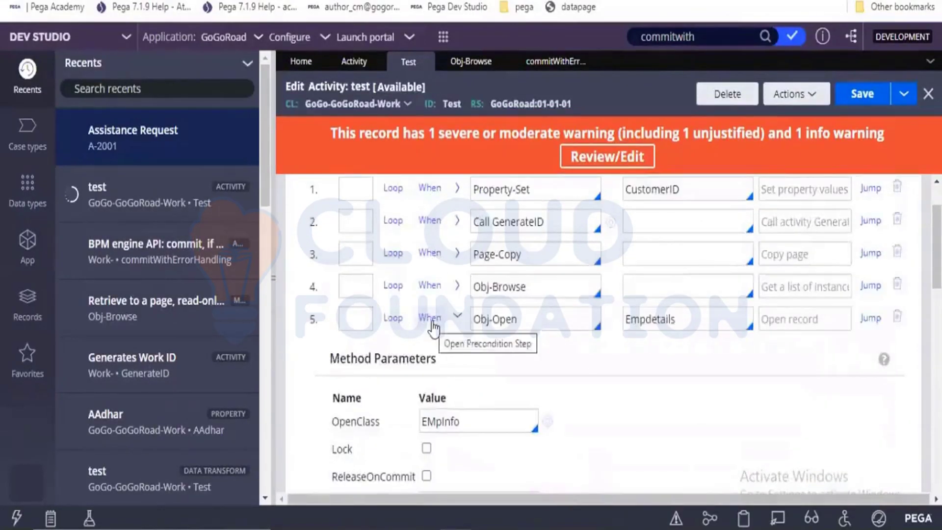
{"action": "scroll", "coordinate": [433, 321], "scroll_direction": "down", "scroll_amount": 5}
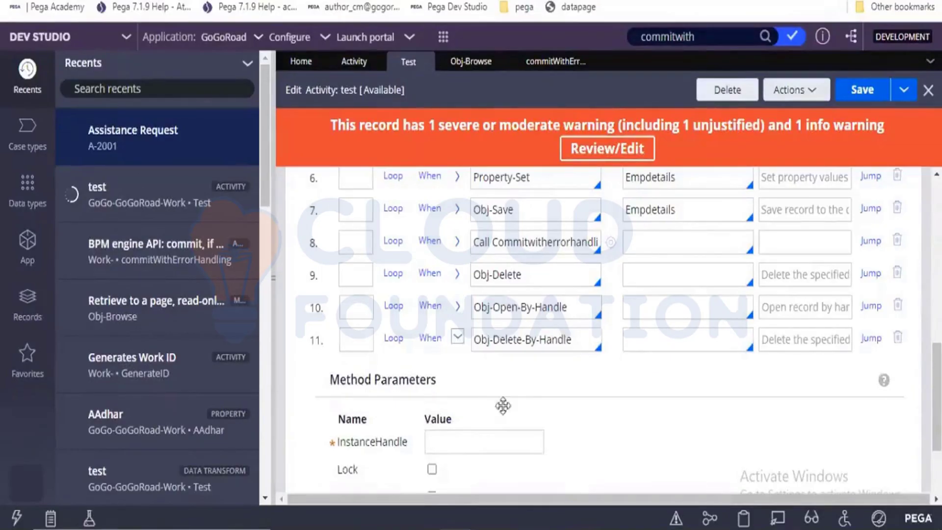
{"action": "left_click", "coordinate": [457, 339]}
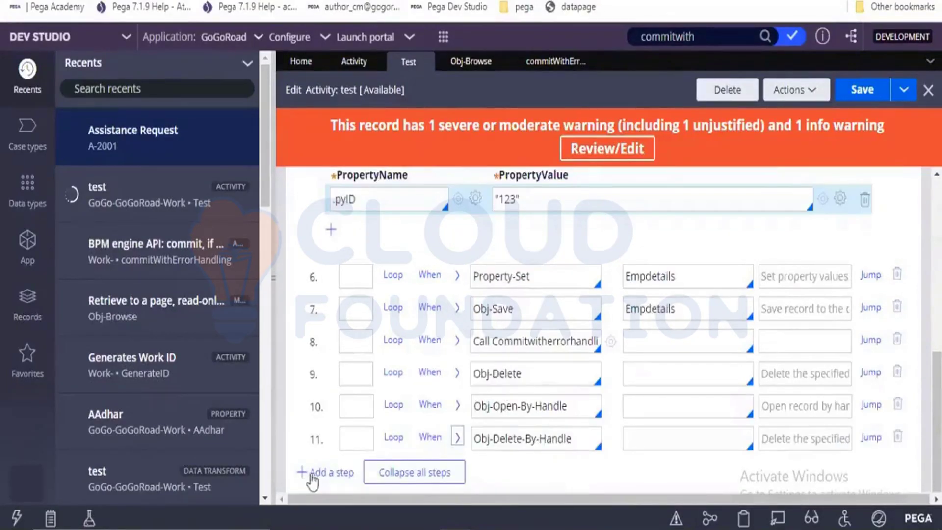
- Add step 12 to the test activity with the method RDB-Open
{"action": "left_click", "coordinate": [330, 472]}
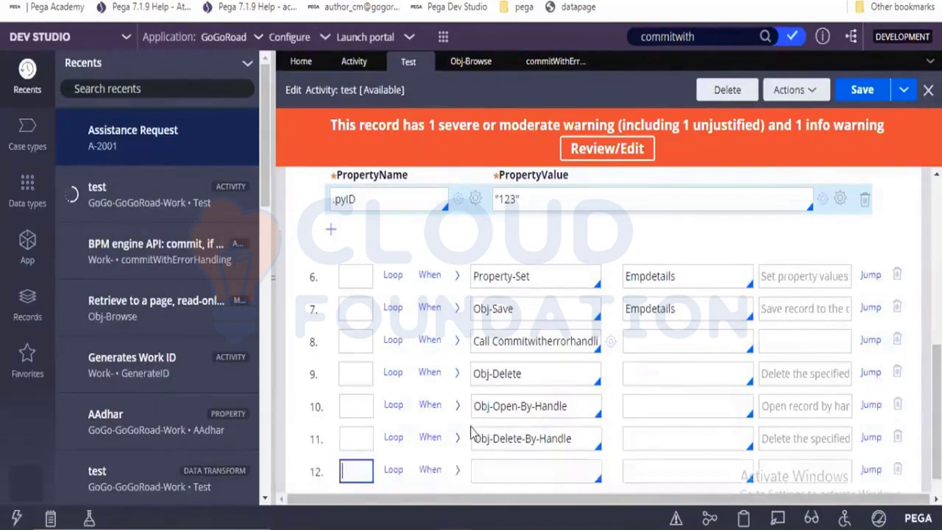
{"action": "scroll", "coordinate": [471, 425], "scroll_direction": "down", "scroll_amount": 1}
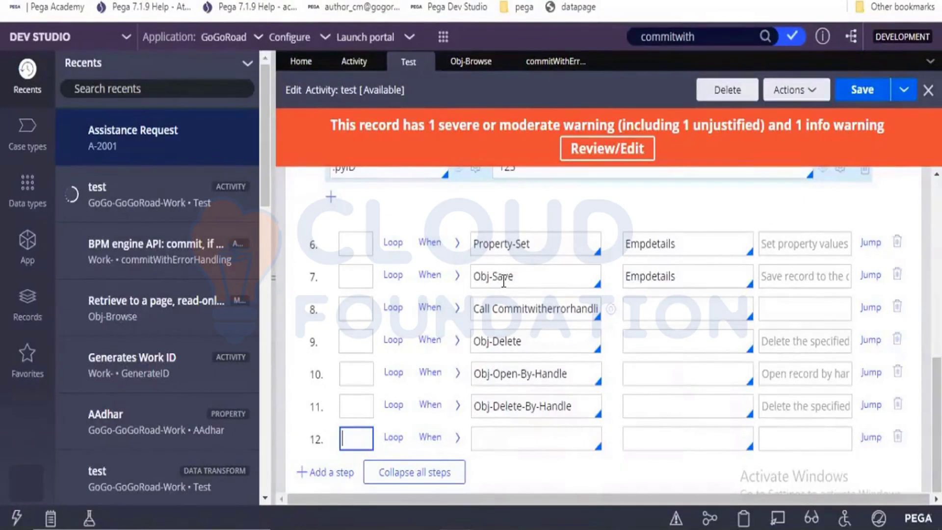
{"action": "left_click", "coordinate": [501, 435]}
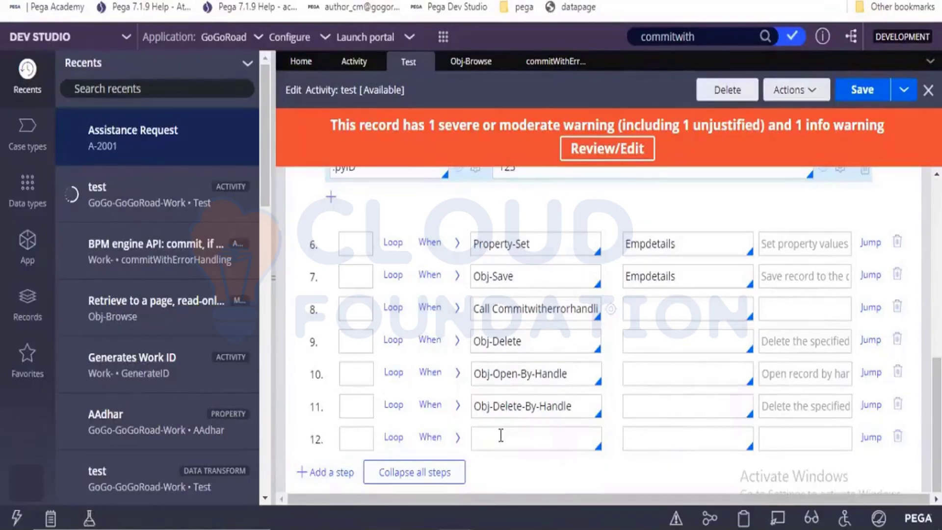
{"action": "type", "text": "RDB"}
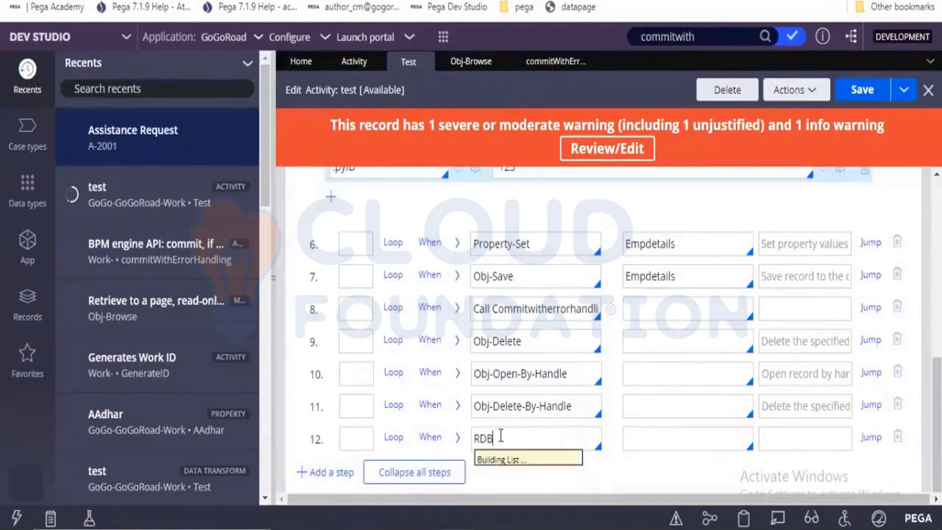
{"action": "key", "text": "Down"}
{"action": "key", "text": "Down"}
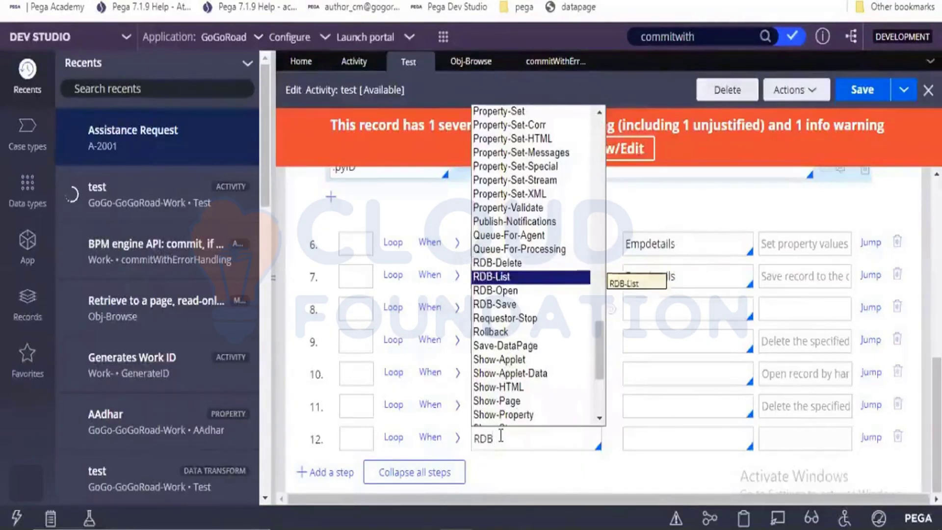
{"action": "key", "text": "Down"}
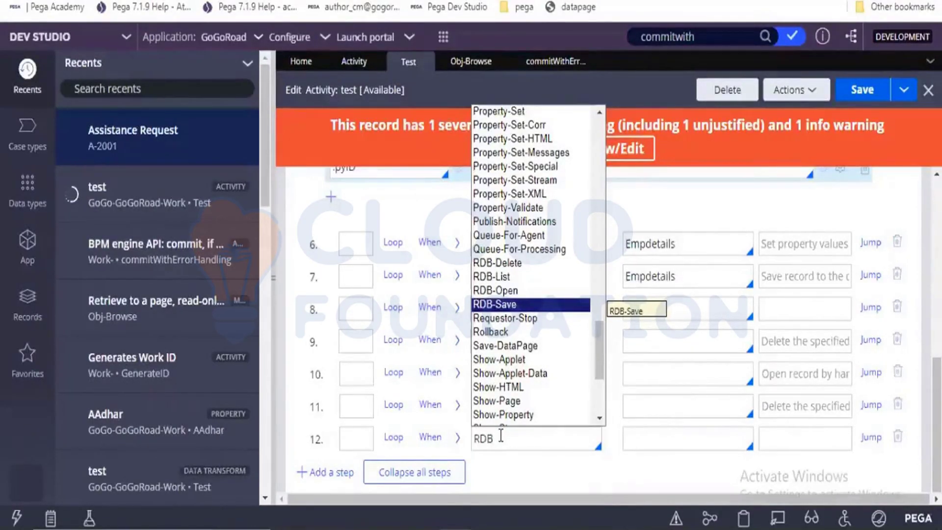
{"action": "key", "text": "Up"}
{"action": "key", "text": "Up"}
{"action": "key", "text": "Up"}
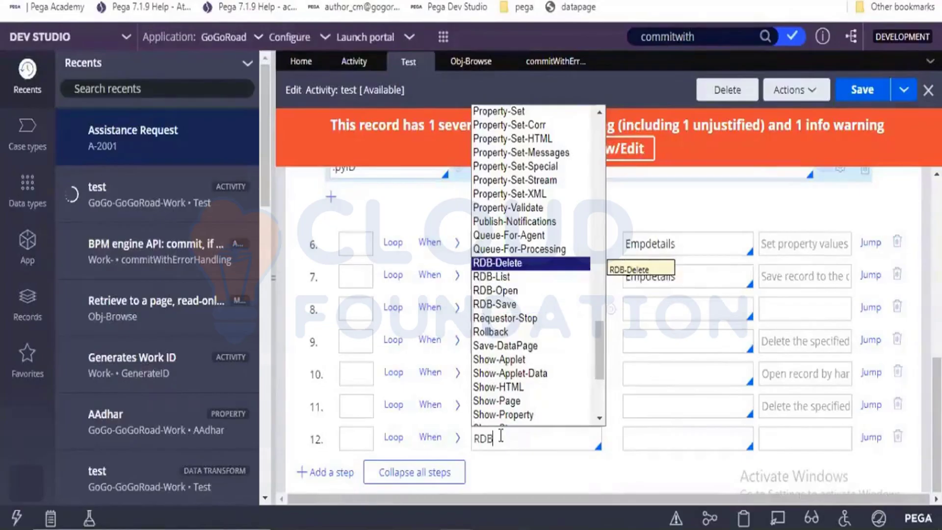
{"action": "key", "text": "Down"}
{"action": "key", "text": "Down"}
{"action": "key", "text": "Return"}
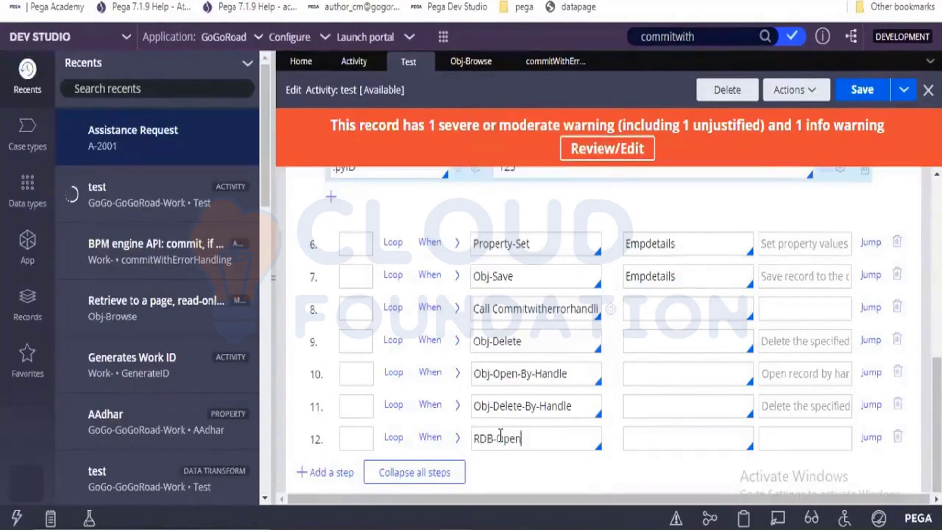
- Expand step 12's RDB-Open method parameters and show the Records explorer
{"action": "left_click", "coordinate": [458, 439]}
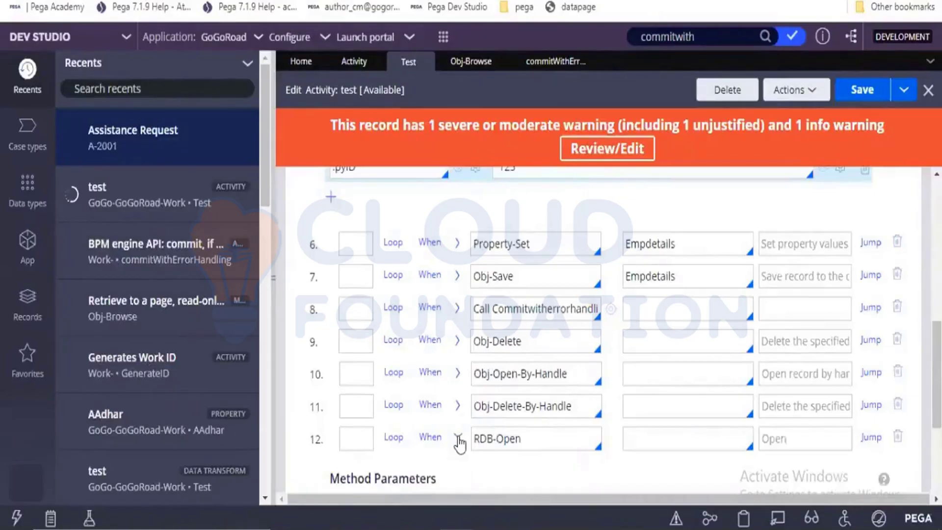
{"action": "scroll", "coordinate": [459, 441], "scroll_direction": "down", "scroll_amount": 4}
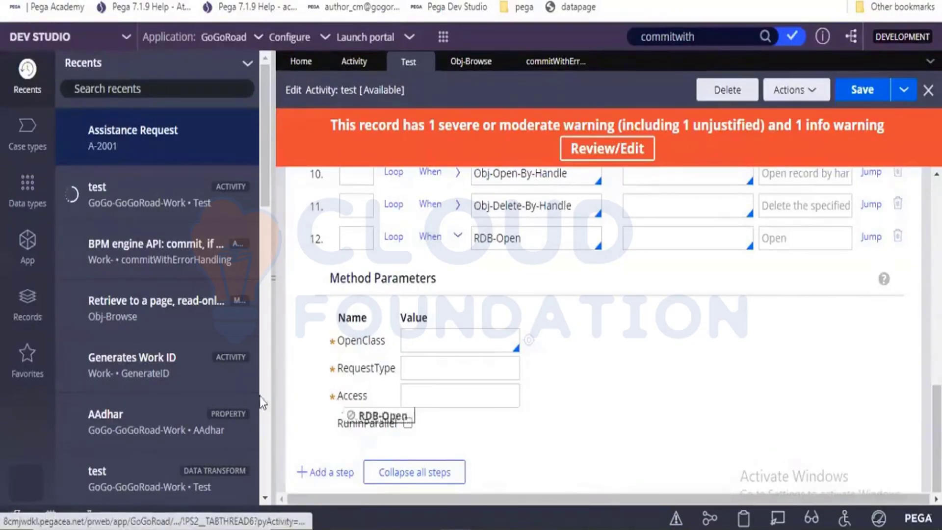
{"action": "left_click", "coordinate": [37, 318]}
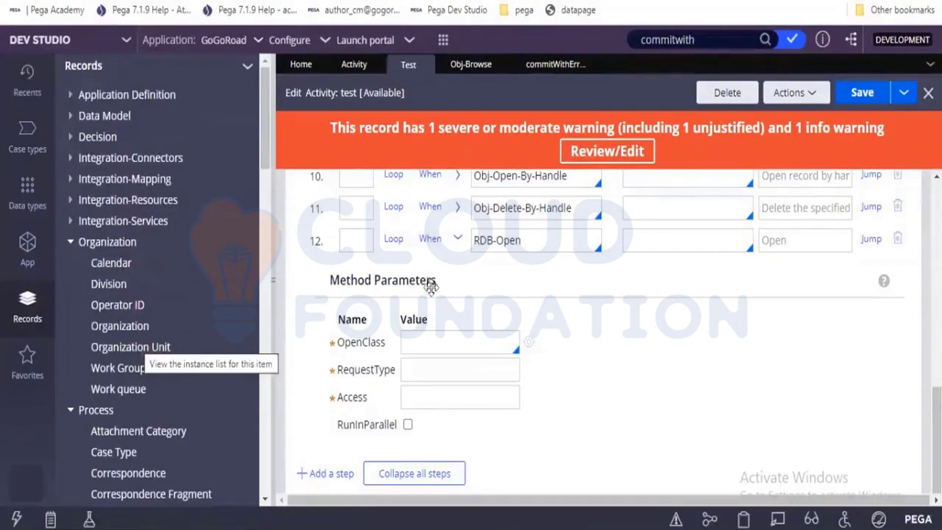
- Open the RDB-Open method help and read its description of external database retrieval and the Connect SQL rule
{"action": "left_click", "coordinate": [884, 282]}
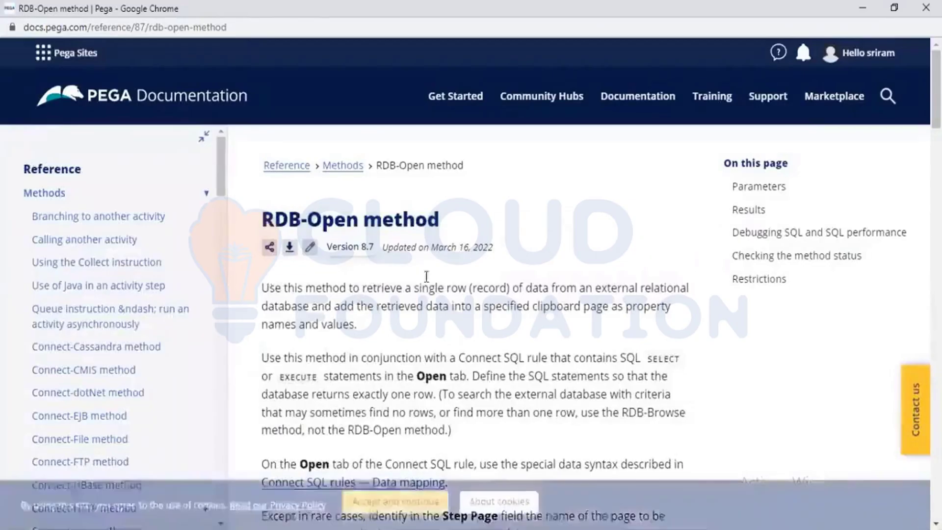
{"action": "left_click_drag", "start_coordinate": [270, 288], "coordinate": [471, 284]}
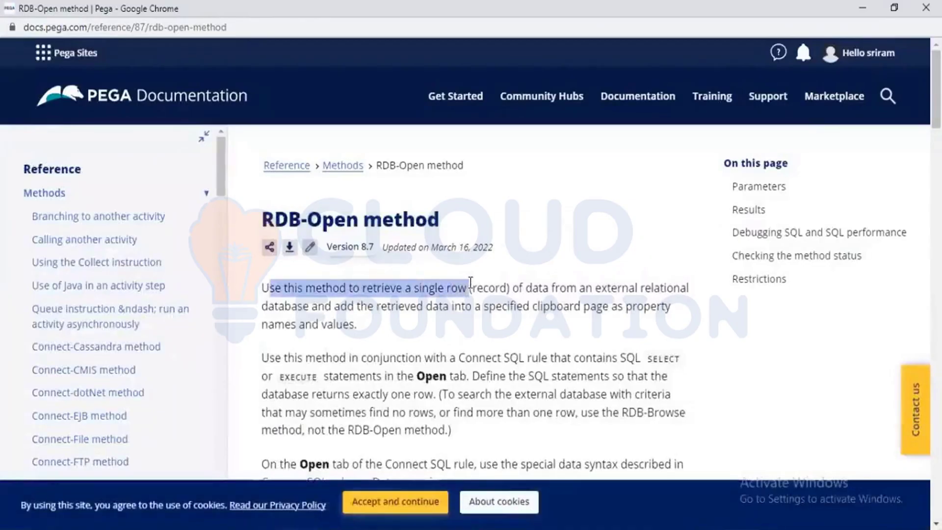
{"action": "left_click_drag", "start_coordinate": [470, 283], "coordinate": [362, 216]}
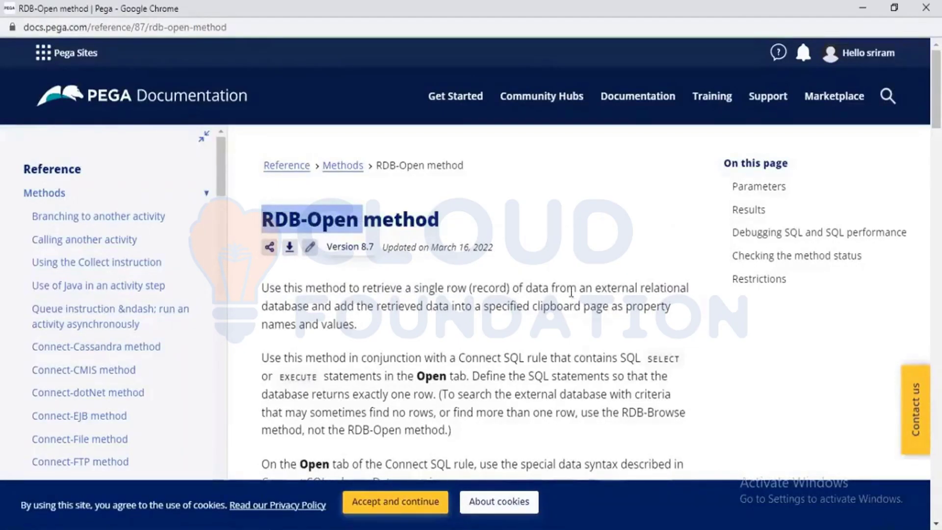
{"action": "left_click_drag", "start_coordinate": [568, 293], "coordinate": [310, 309]}
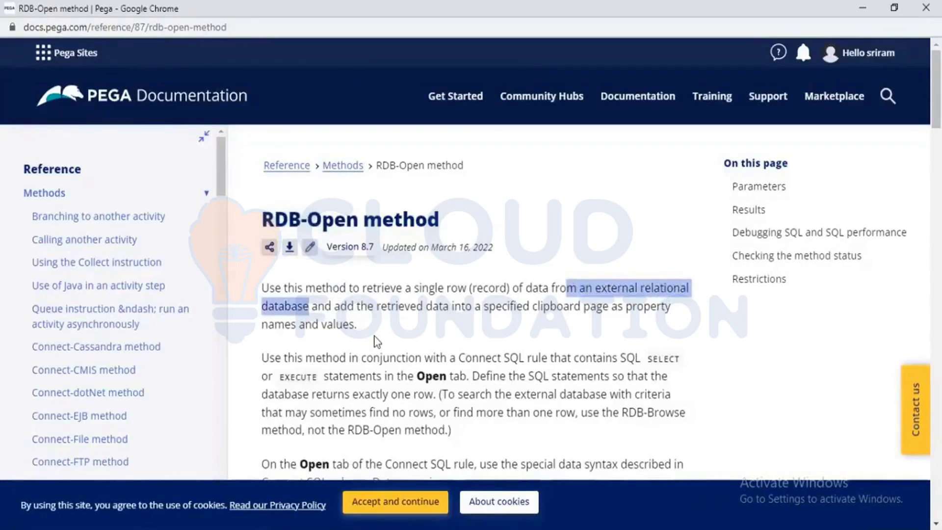
{"action": "scroll", "coordinate": [375, 341], "scroll_direction": "down", "scroll_amount": 5}
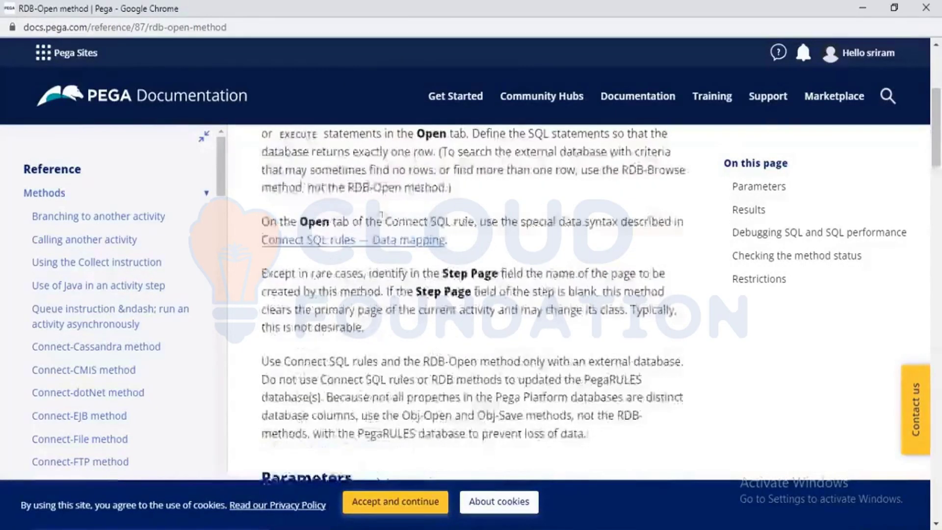
{"action": "left_click_drag", "start_coordinate": [384, 222], "coordinate": [452, 223]}
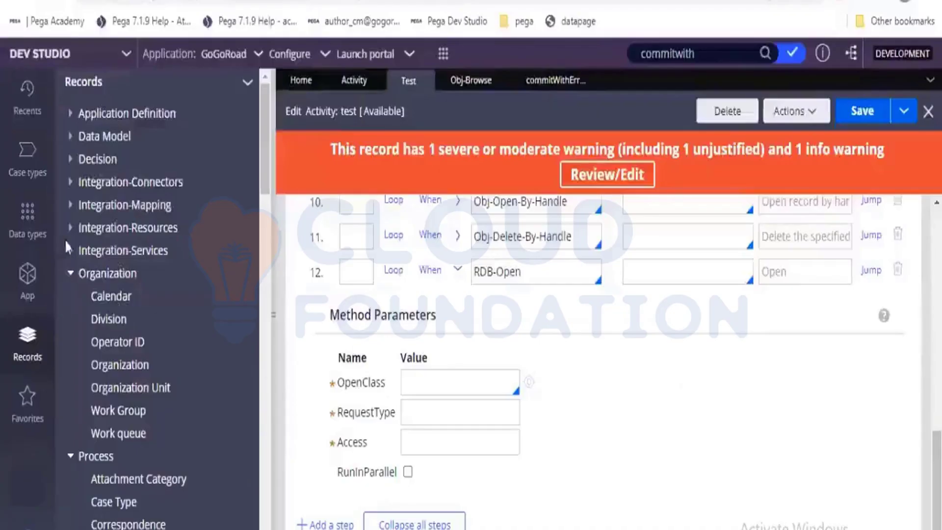
- In Dev Studio, list the Connect SQL instances under Integration-Connectors and open the Data-DM-Notification rule pyUpdatePredictionAlertsRead
{"action": "left_click", "coordinate": [70, 186]}
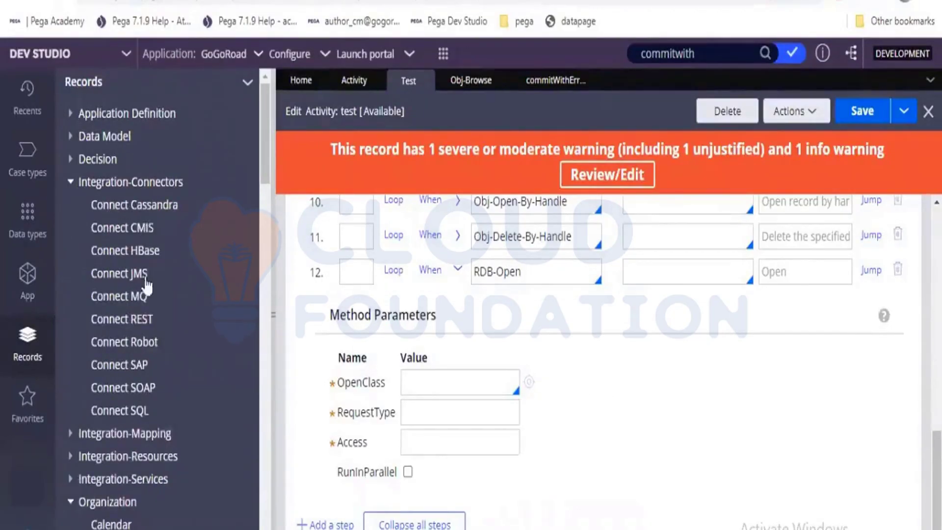
{"action": "left_click", "coordinate": [147, 412]}
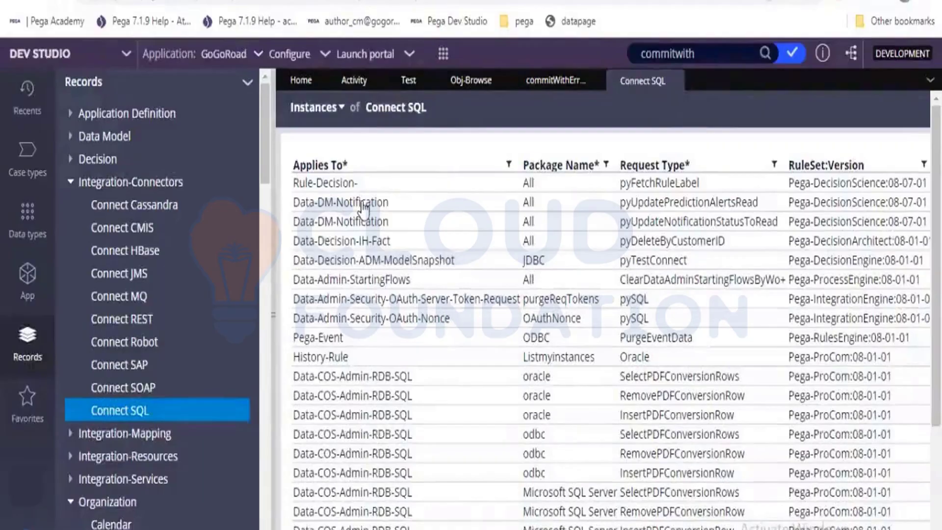
{"action": "left_click", "coordinate": [362, 203]}
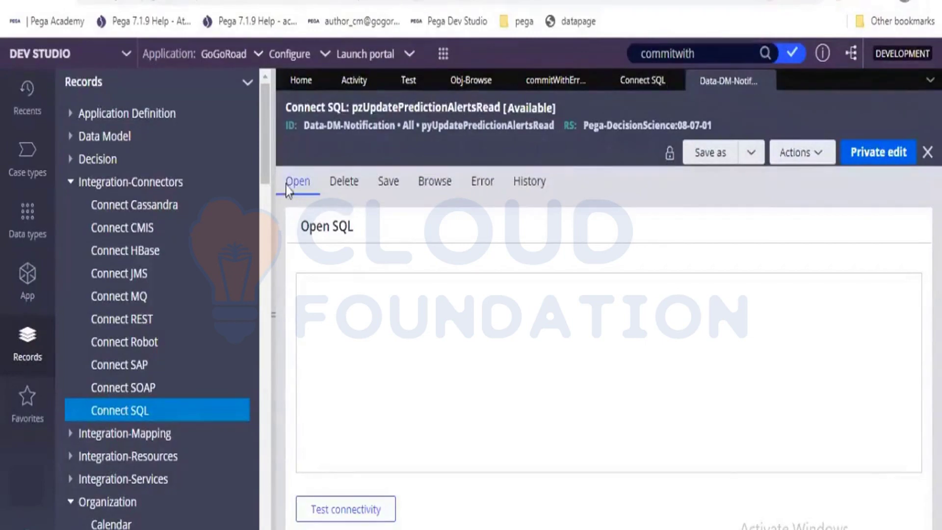
- Examine the Connect SQL rule's Open, Delete and Save SQL sections, highlighting the entire UPDATE statement in Save SQL
{"action": "left_click", "coordinate": [336, 315]}
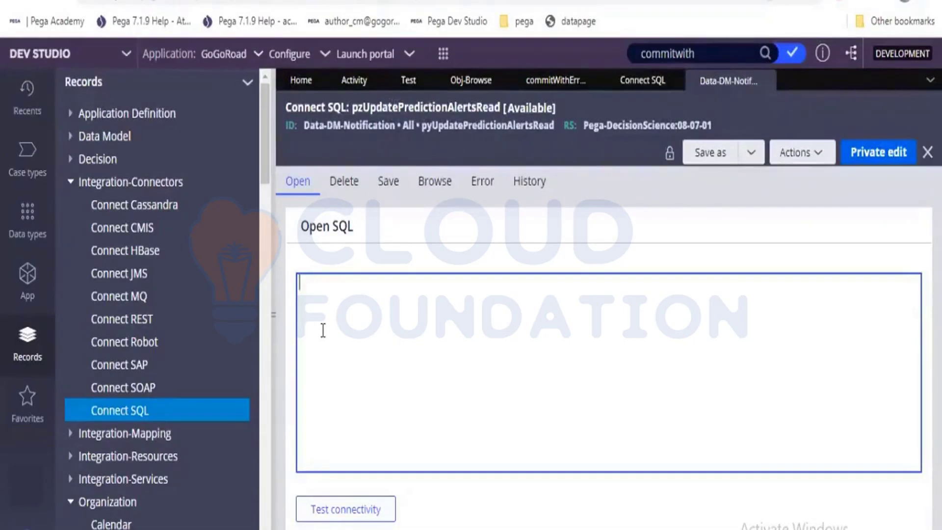
{"action": "left_click", "coordinate": [345, 196]}
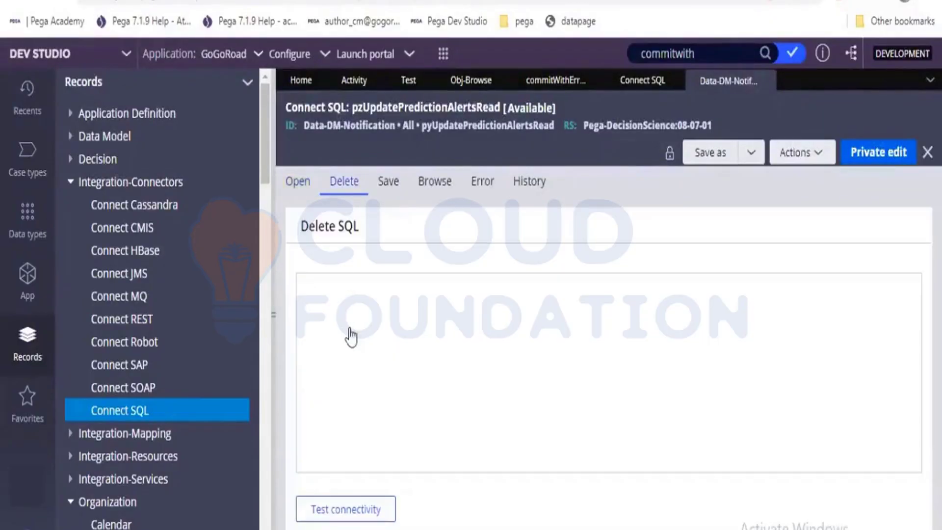
{"action": "left_click", "coordinate": [351, 336]}
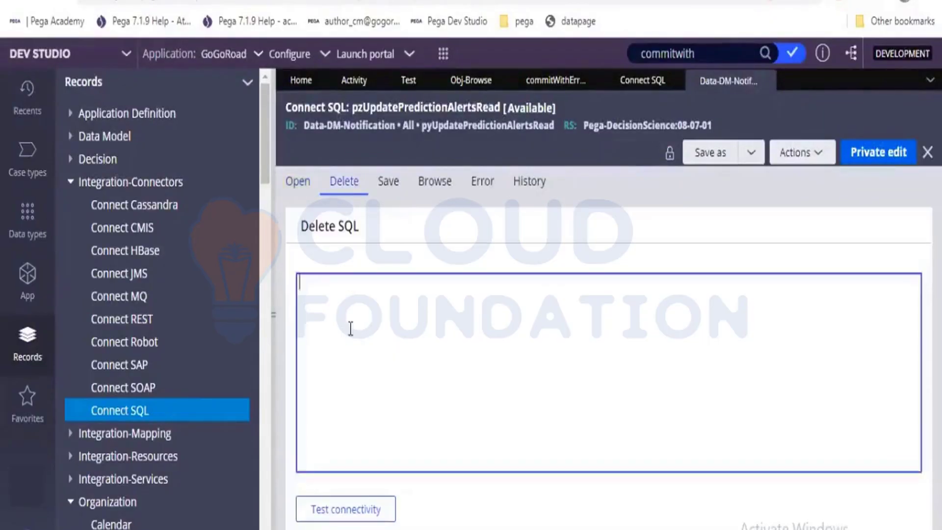
{"action": "left_click", "coordinate": [391, 194]}
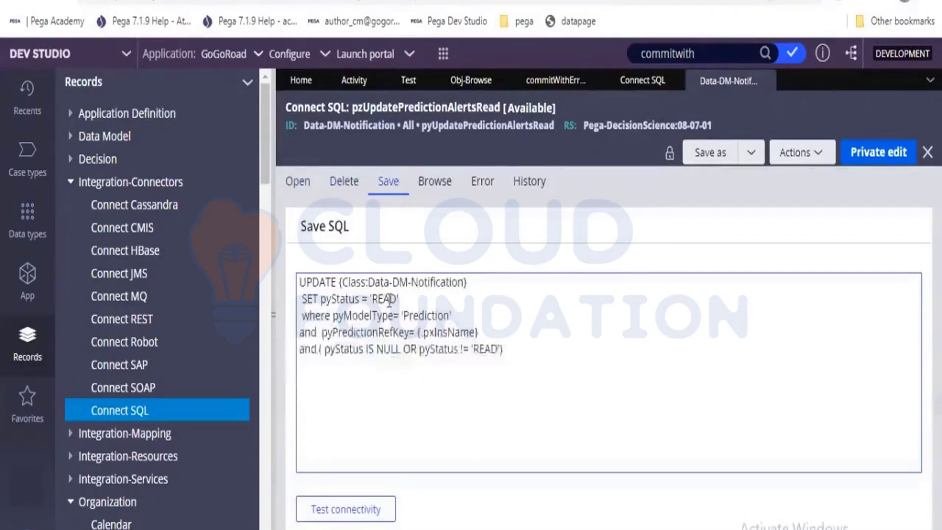
{"action": "left_click", "coordinate": [495, 351]}
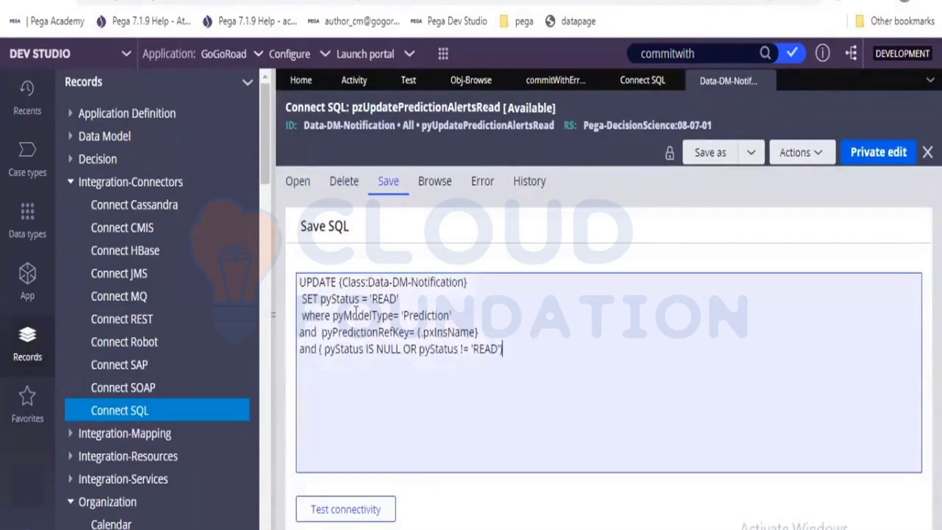
{"action": "key", "text": "ctrl+a"}
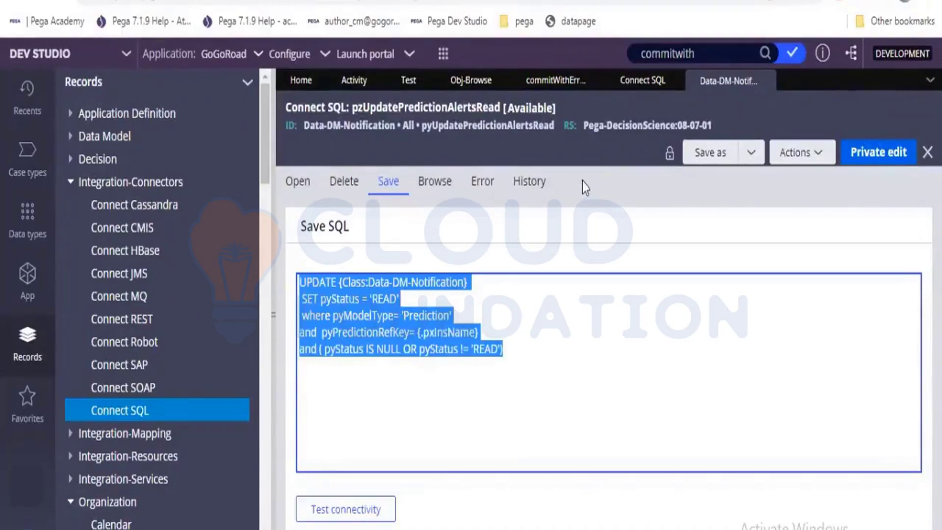
- Return to the test activity, check the Access parameter of the RDB-Open step, and switch back to the RDB-Open documentation
{"action": "left_click", "coordinate": [410, 81]}
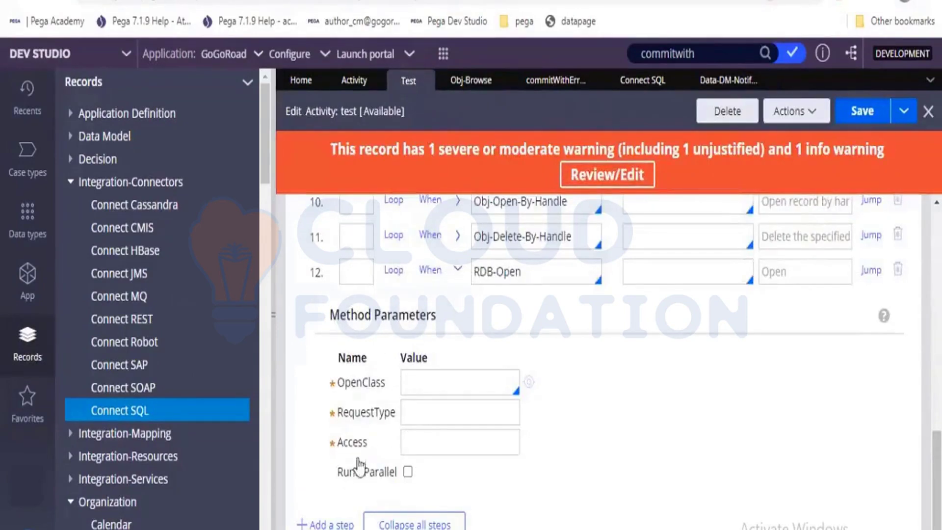
{"action": "mouse_move", "coordinate": [368, 447]}
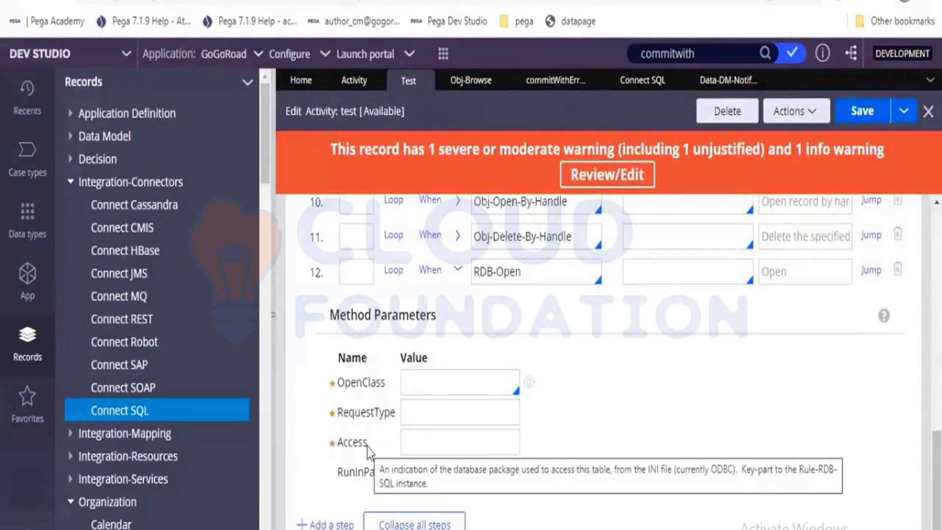
{"action": "left_click", "coordinate": [411, 450]}
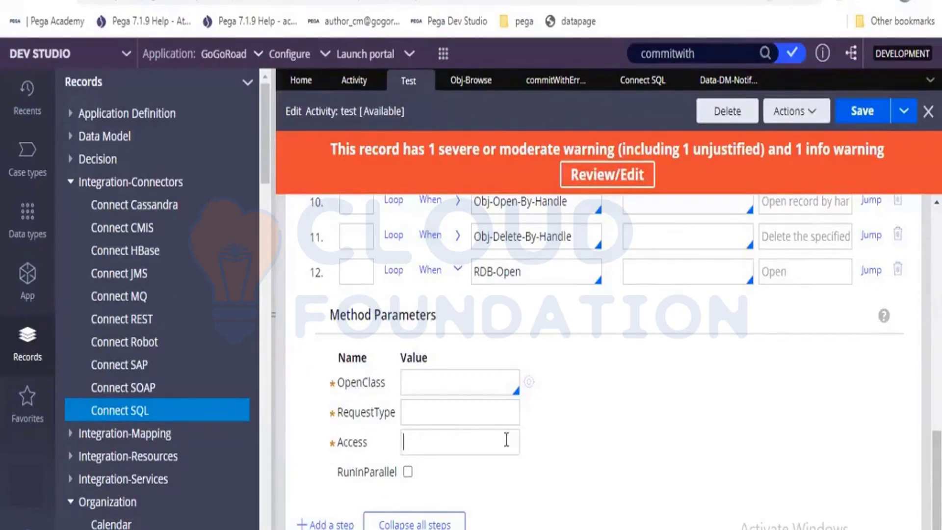
{"action": "key", "text": "alt+Tab"}
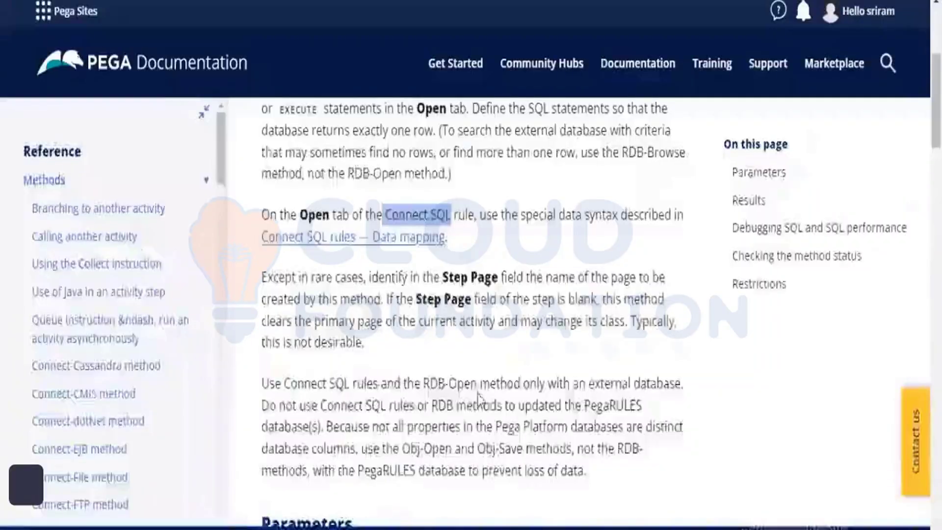
- Read the RDB-Open parameter descriptions and set the RDB-Open step's RequestType to pyUpdatePredictionAlertsRead, copied from the Connect SQL rule
{"action": "scroll", "coordinate": [478, 398], "scroll_direction": "down", "scroll_amount": 9}
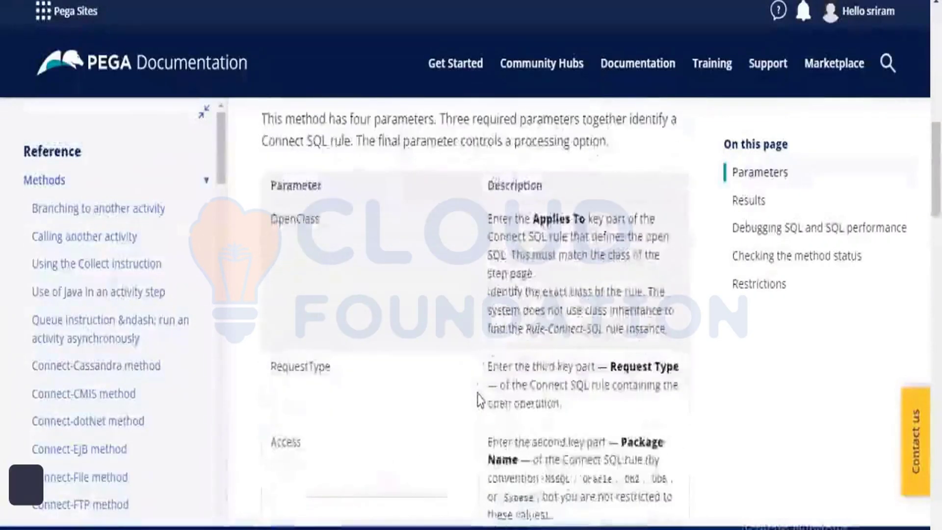
{"action": "scroll", "coordinate": [479, 398], "scroll_direction": "down", "scroll_amount": 3}
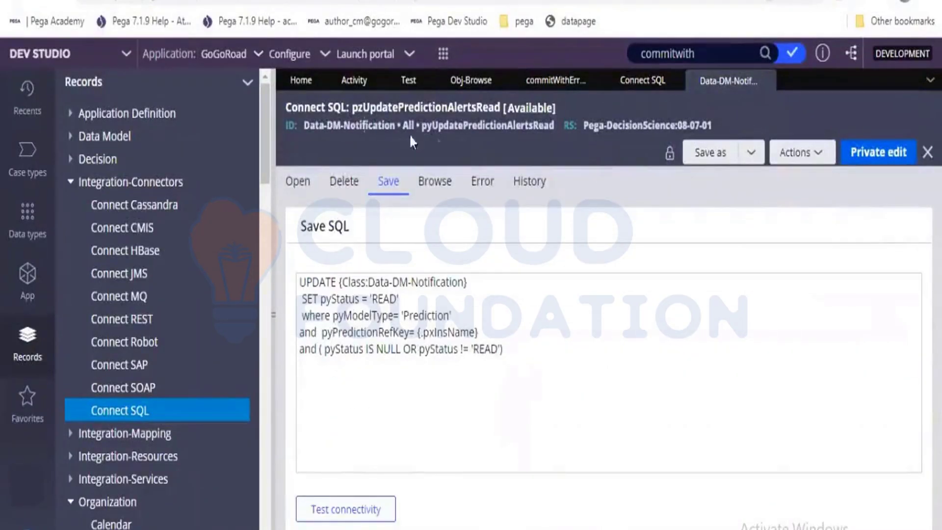
{"action": "double_click", "coordinate": [475, 128]}
{"action": "key", "text": "ctrl+c"}
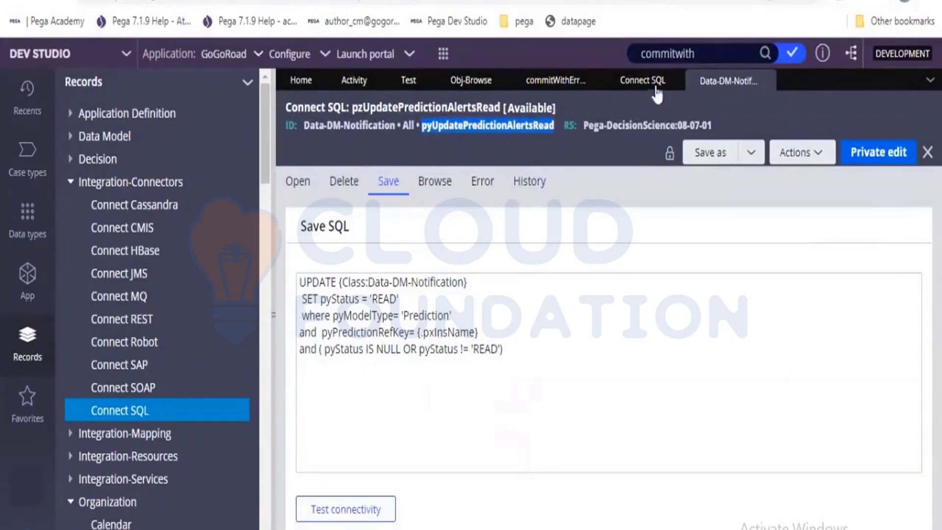
{"action": "left_click", "coordinate": [636, 90]}
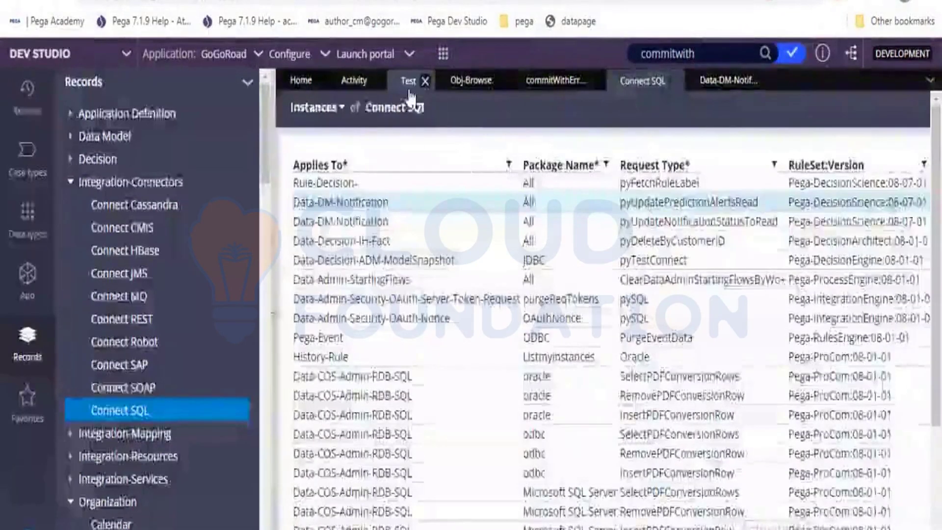
{"action": "left_click", "coordinate": [408, 81]}
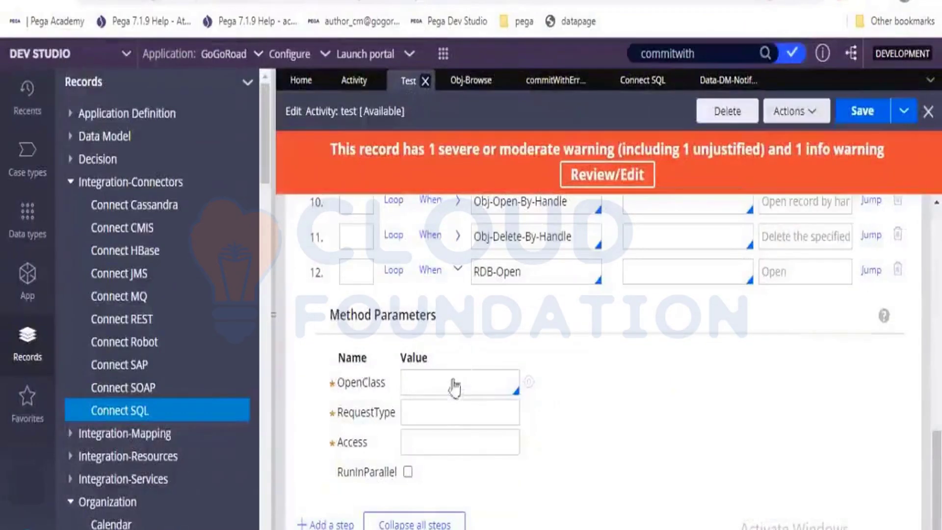
{"action": "left_click", "coordinate": [443, 420]}
{"action": "key", "text": "ctrl+v"}
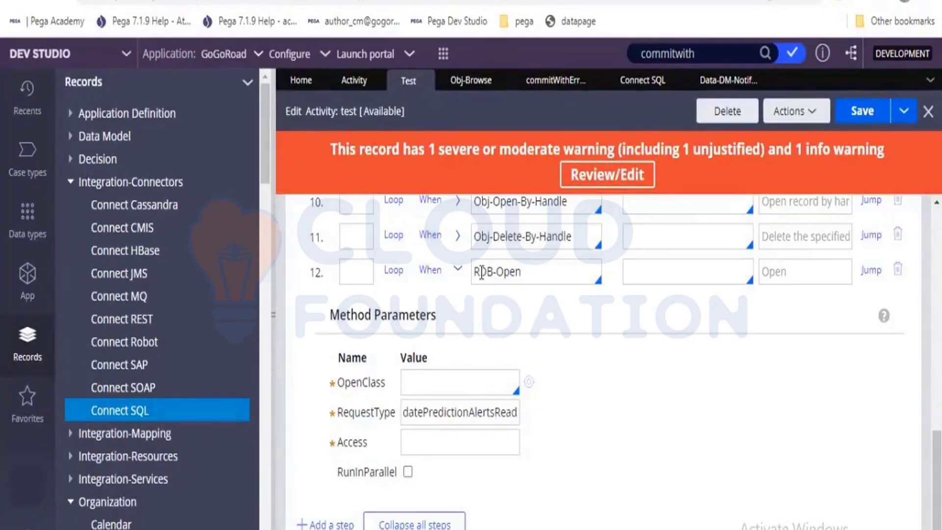
- Examine the Connect SQL rule pyUpdatePredictionAlertsRead again, focusing on its Open SQL section and the neighbouring Delete and Error sections
{"action": "left_click_drag", "start_coordinate": [480, 272], "coordinate": [520, 271]}
{"action": "left_click", "coordinate": [714, 88]}
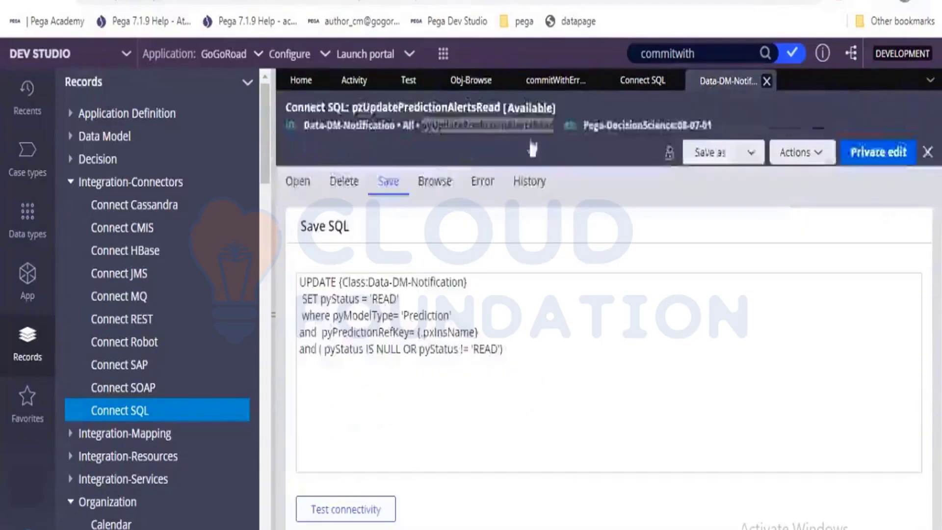
{"action": "left_click", "coordinate": [303, 183]}
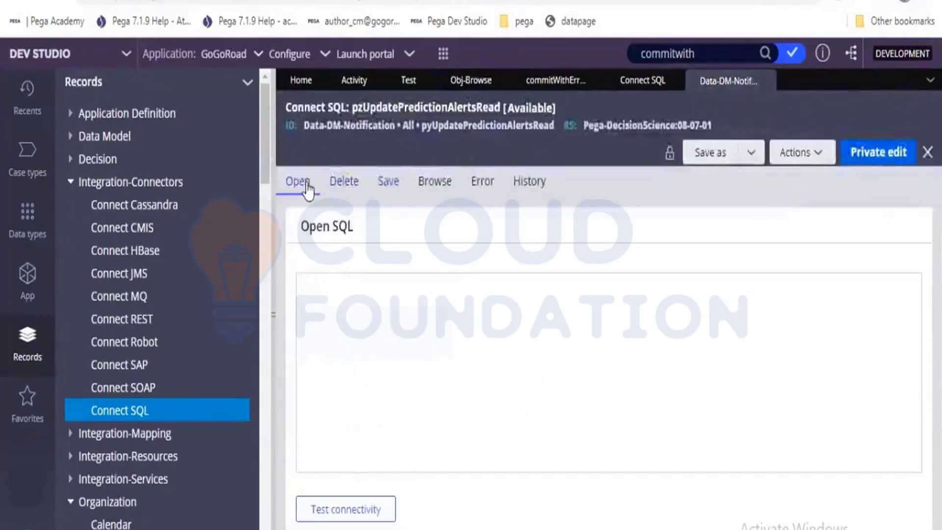
{"action": "left_click", "coordinate": [348, 378]}
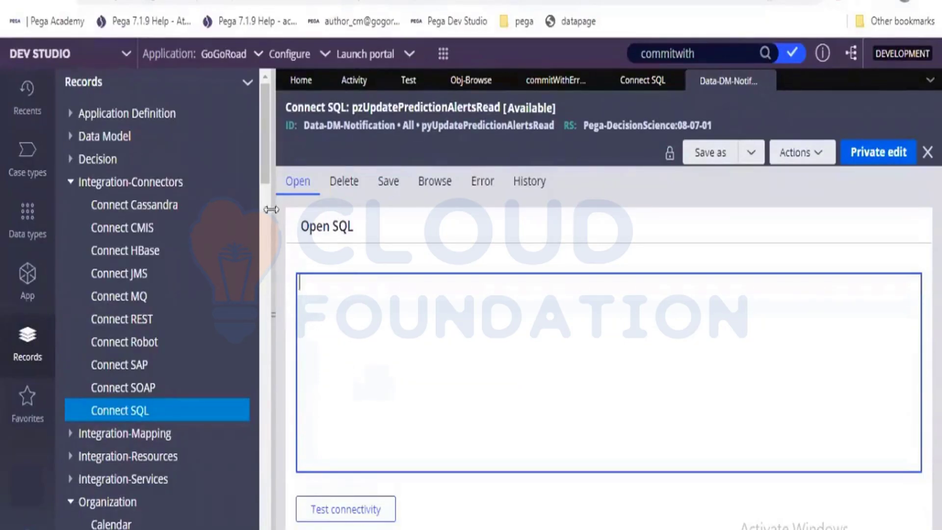
{"action": "left_click_drag", "start_coordinate": [287, 104], "coordinate": [341, 107]}
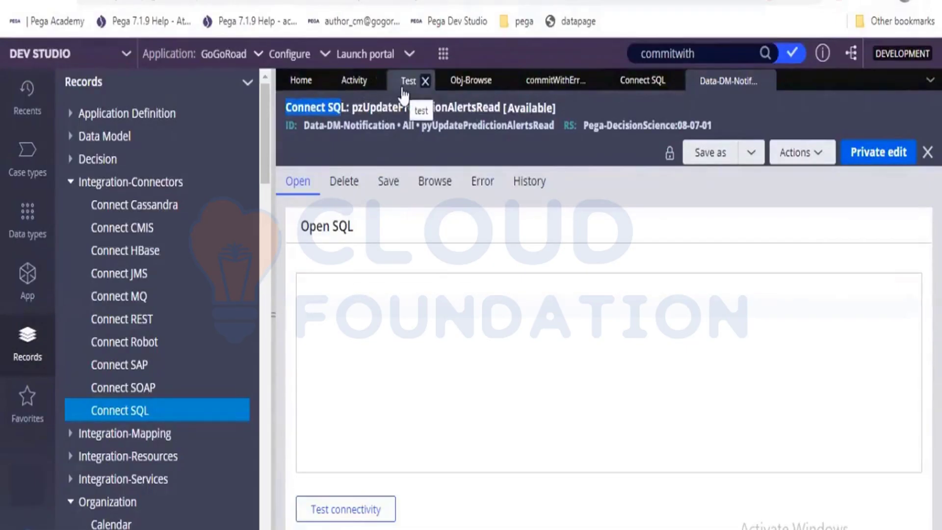
{"action": "left_click", "coordinate": [335, 315]}
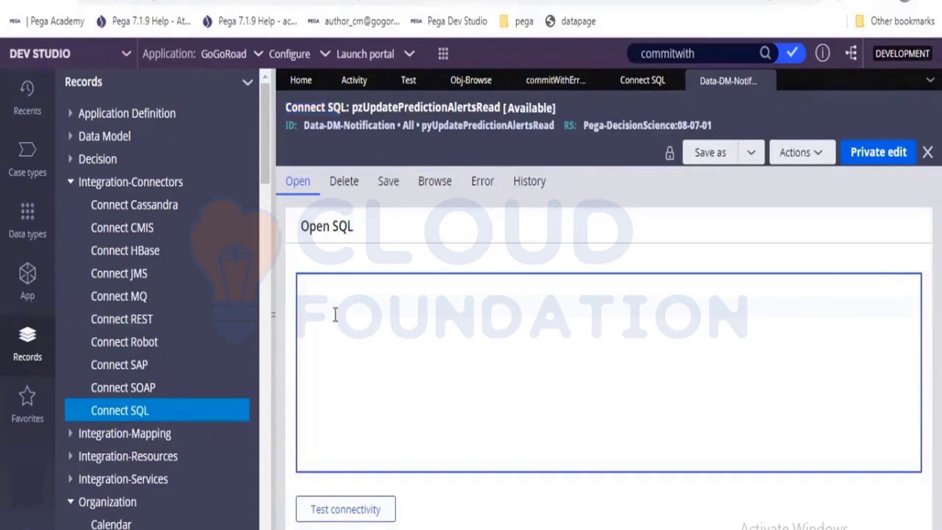
{"action": "left_click", "coordinate": [345, 193]}
{"action": "left_click", "coordinate": [479, 181]}
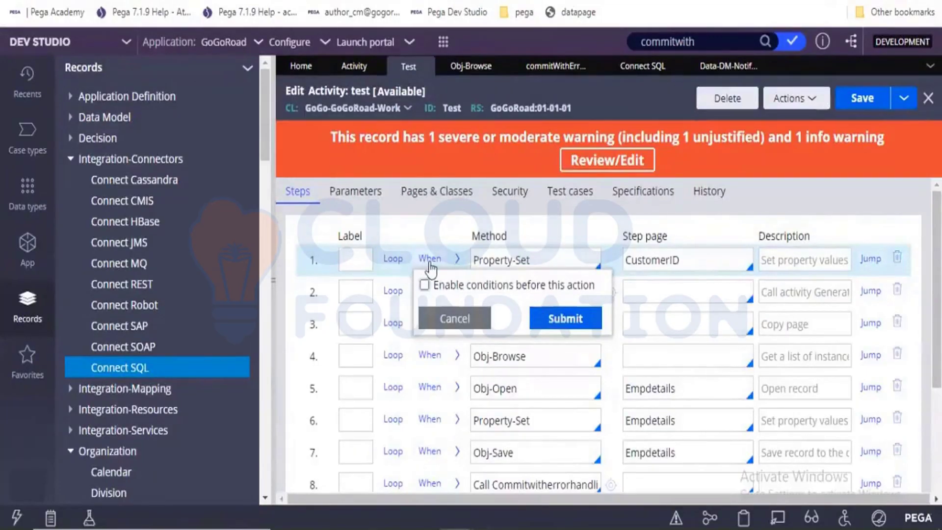
- Examine the When conditions before and the Jump conditions after the first Property-Set step of the test activity
{"action": "left_click", "coordinate": [424, 285]}
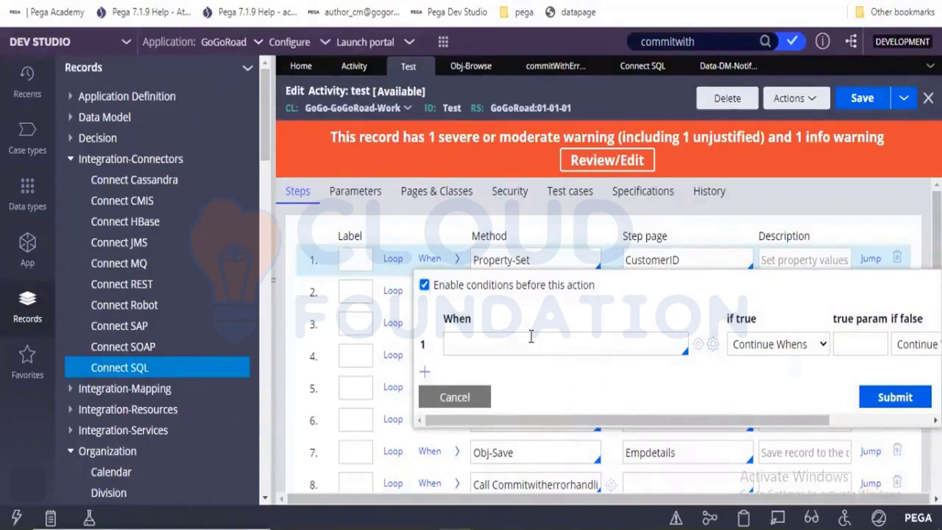
{"action": "left_click", "coordinate": [866, 256]}
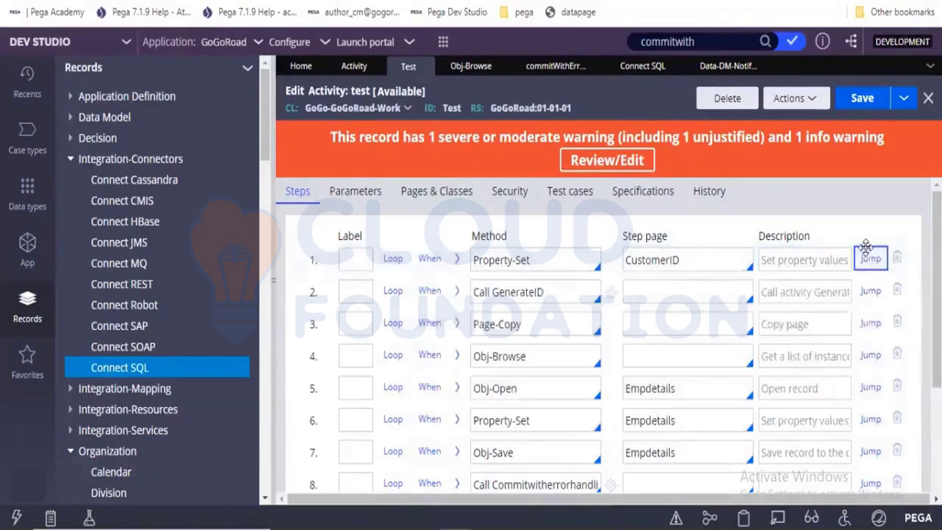
{"action": "left_click", "coordinate": [867, 256]}
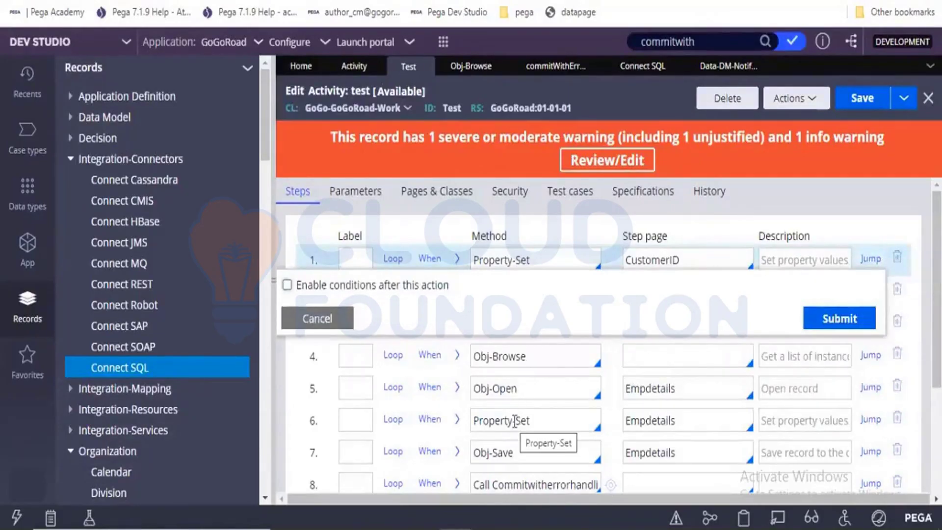
- Insert a new activity step below the Property-Set step on Empdetails and set its method to Connect-REST
{"action": "left_click", "coordinate": [532, 420]}
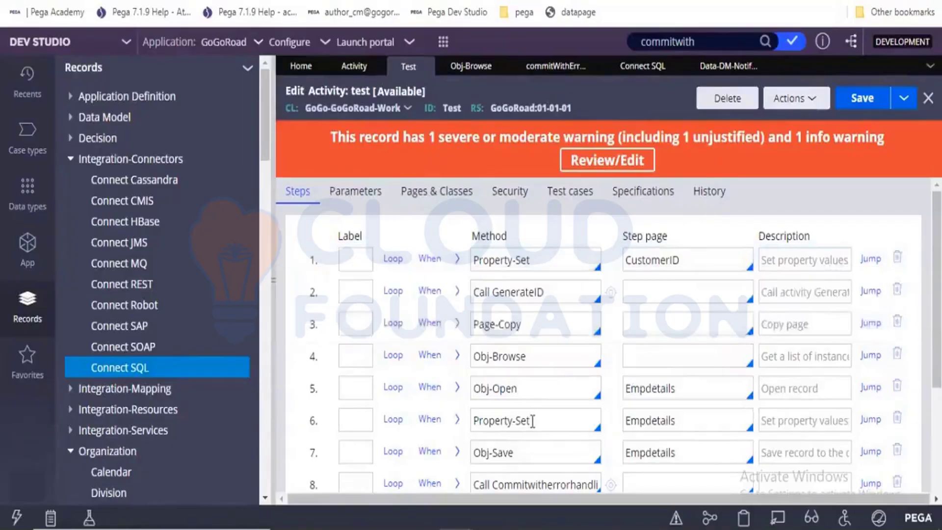
{"action": "scroll", "coordinate": [532, 420], "scroll_direction": "down", "scroll_amount": 4}
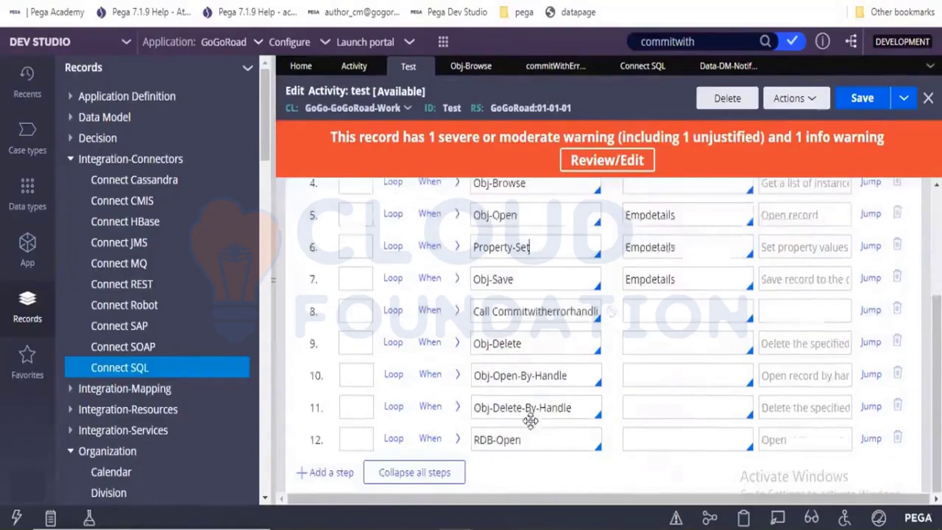
{"action": "left_click", "coordinate": [316, 473]}
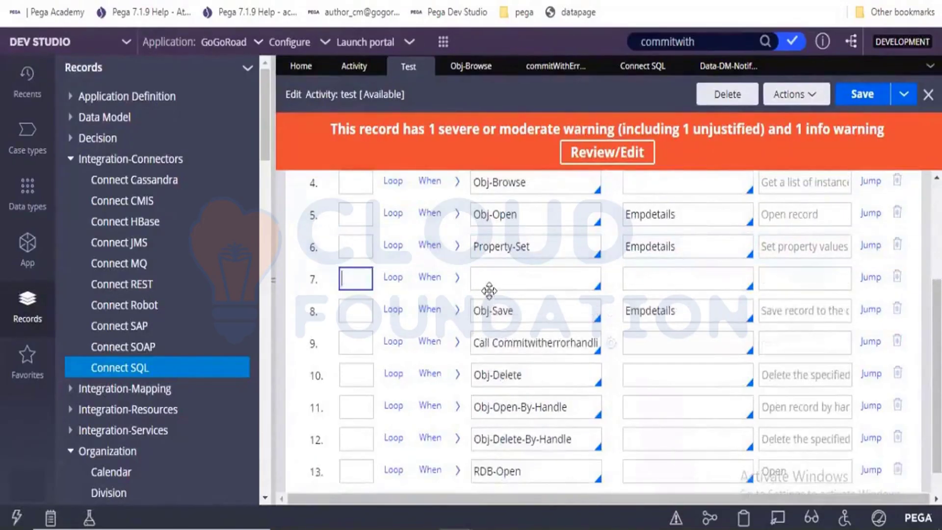
{"action": "left_click", "coordinate": [488, 289]}
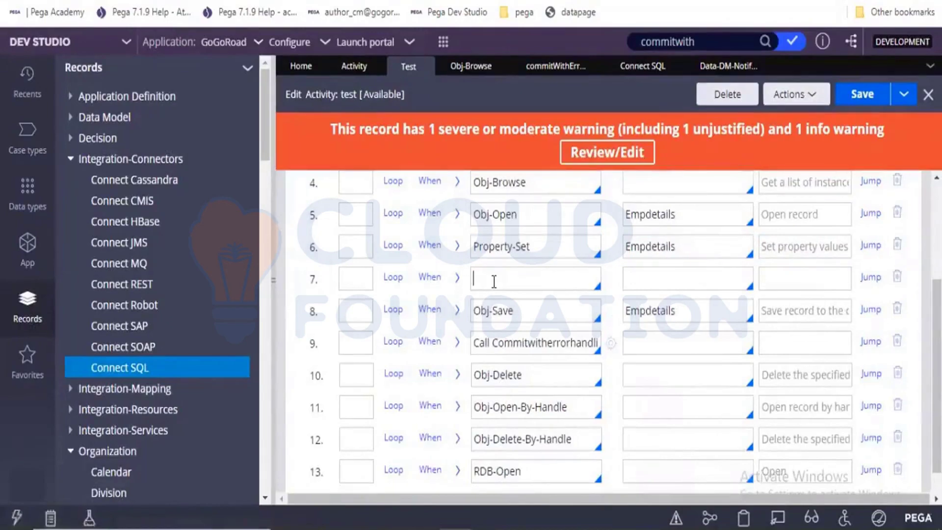
{"action": "type", "text": "Conne"}
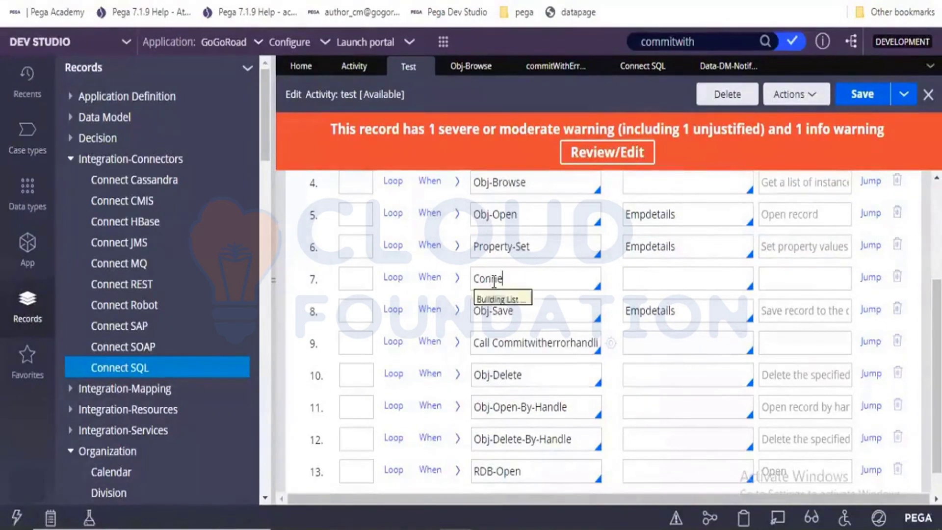
{"action": "key", "text": "Down"}
{"action": "key", "text": "Down"}
{"action": "key", "text": "Down"}
{"action": "key", "text": "Down"}
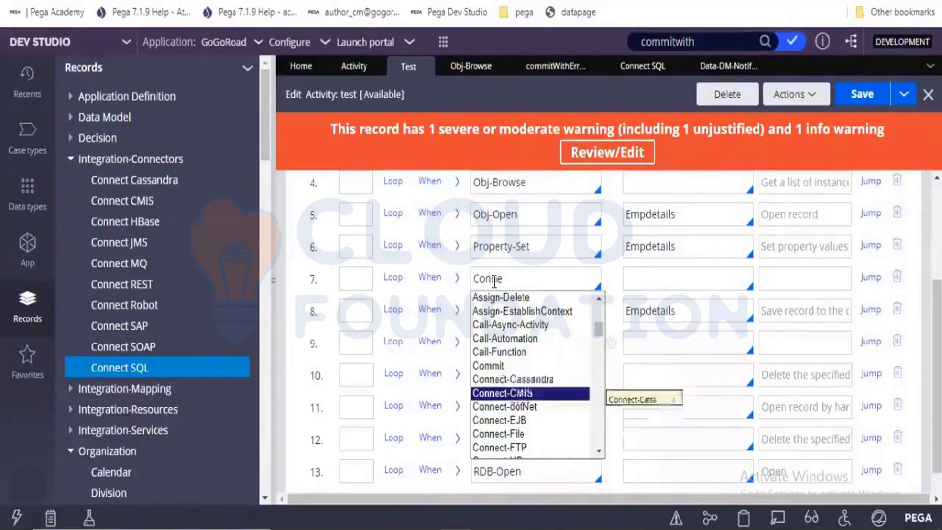
{"action": "key", "text": "Down"}
{"action": "key", "text": "Down"}
{"action": "key", "text": "Down"}
{"action": "key", "text": "Down"}
{"action": "key", "text": "Down"}
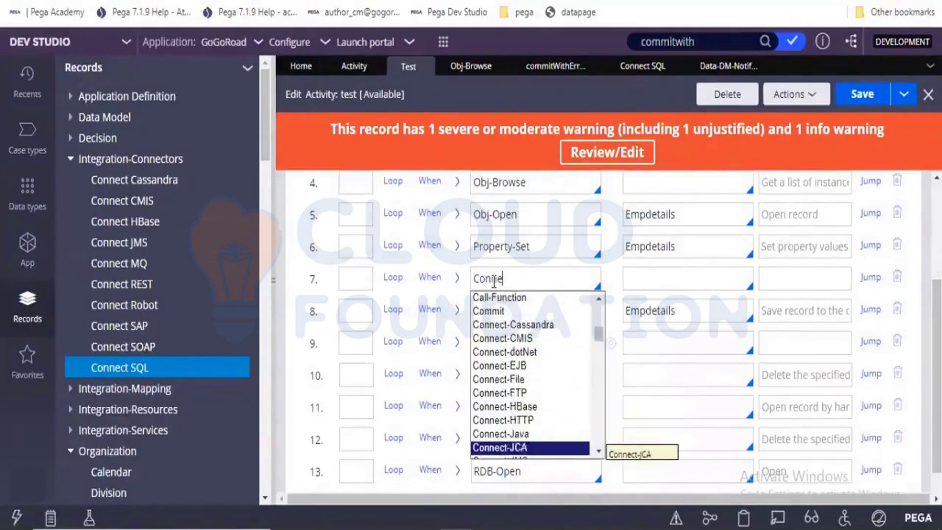
{"action": "key", "text": "Down"}
{"action": "key", "text": "Down"}
{"action": "key", "text": "Down"}
{"action": "key", "text": "Down"}
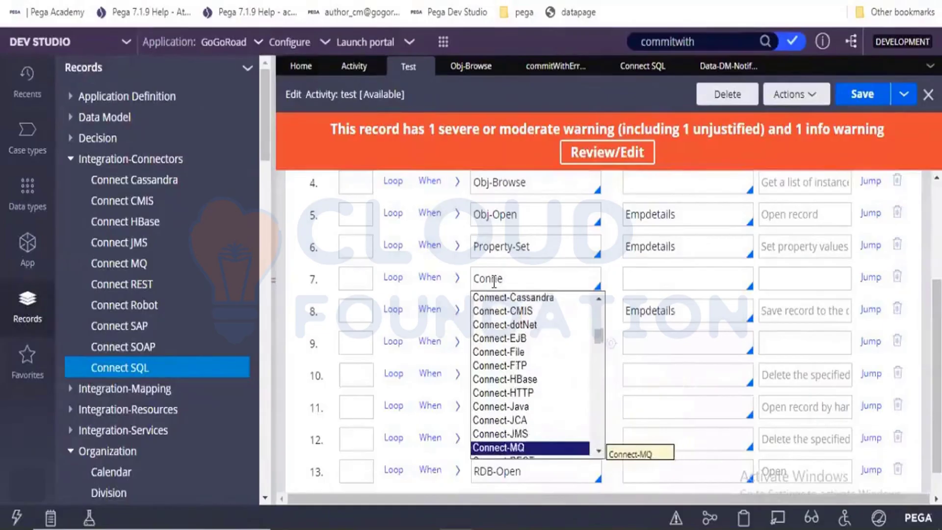
{"action": "key", "text": "Up"}
{"action": "key", "text": "Return"}
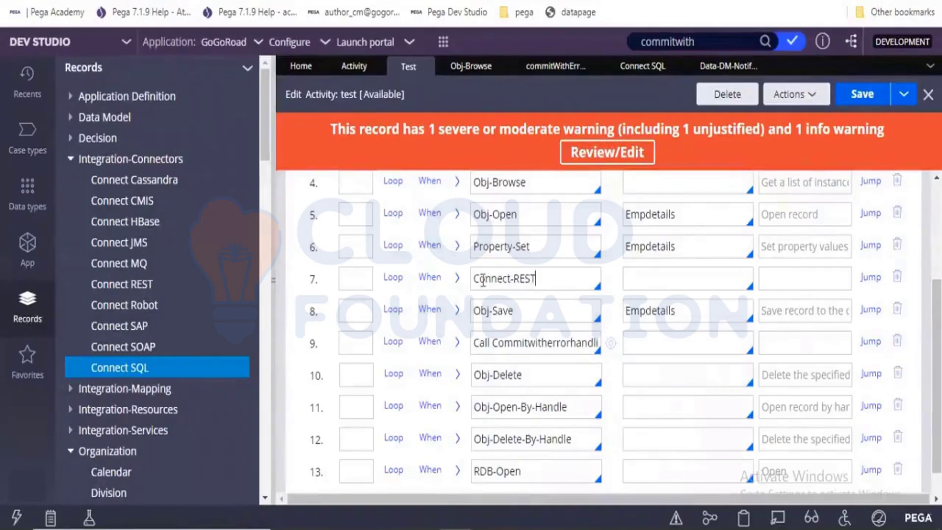
{"action": "left_click_drag", "start_coordinate": [538, 279], "coordinate": [472, 279]}
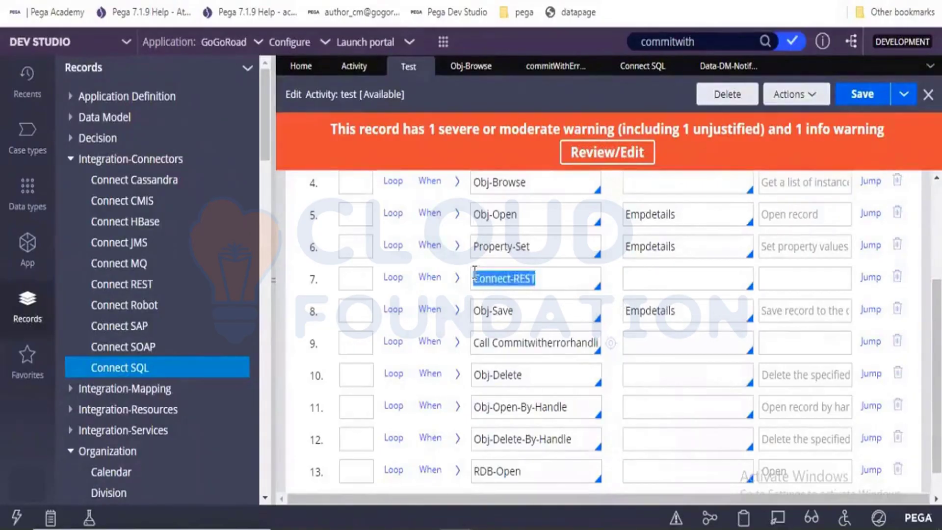
- Enable conditions after the Connect-REST step and set the if false action to Jump to Later Step
{"action": "left_click", "coordinate": [867, 278]}
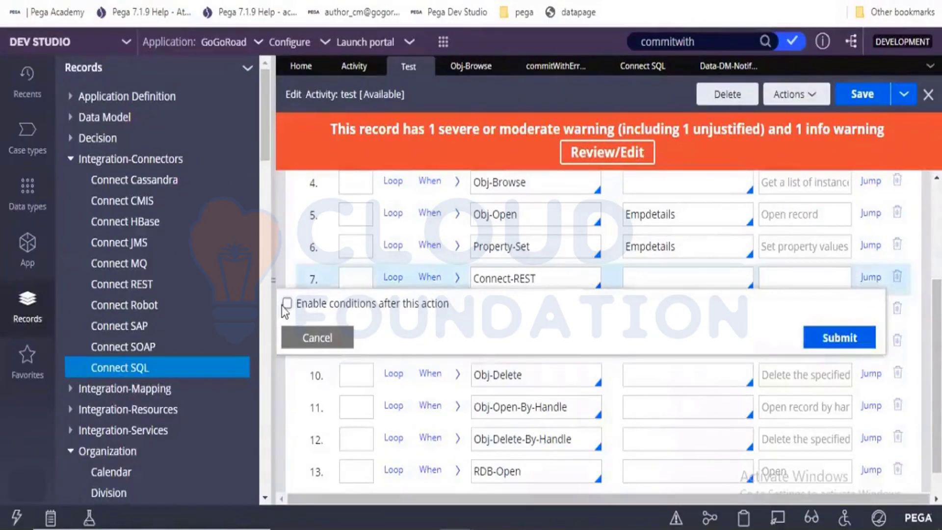
{"action": "left_click", "coordinate": [287, 303]}
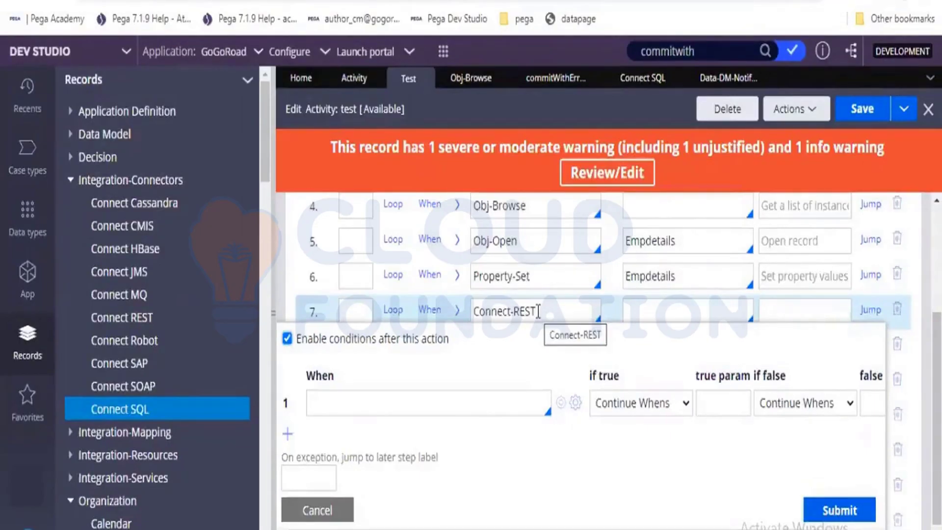
{"action": "left_click", "coordinate": [380, 395]}
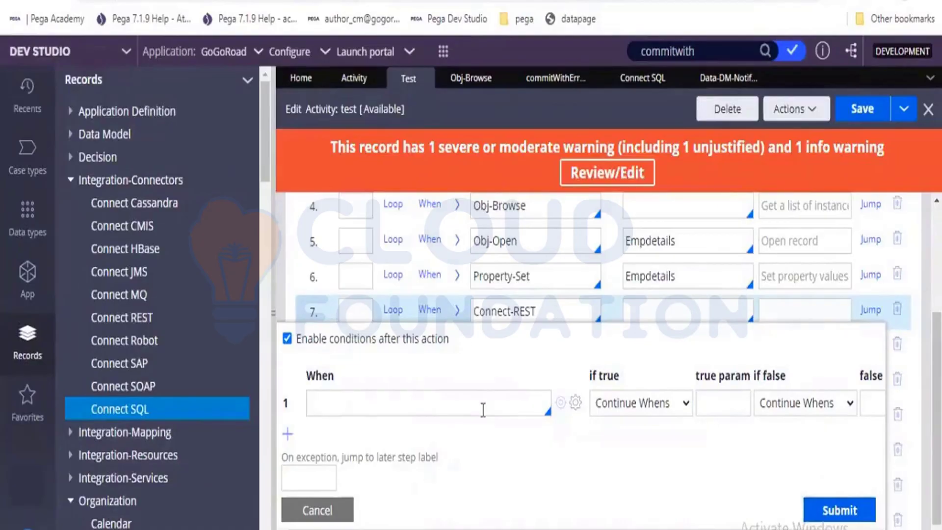
{"action": "left_click", "coordinate": [796, 401]}
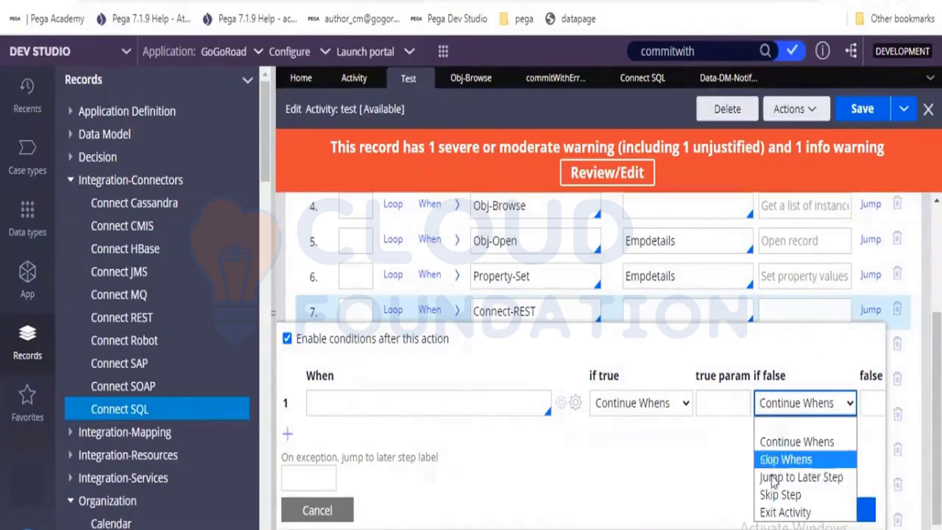
{"action": "left_click", "coordinate": [772, 478]}
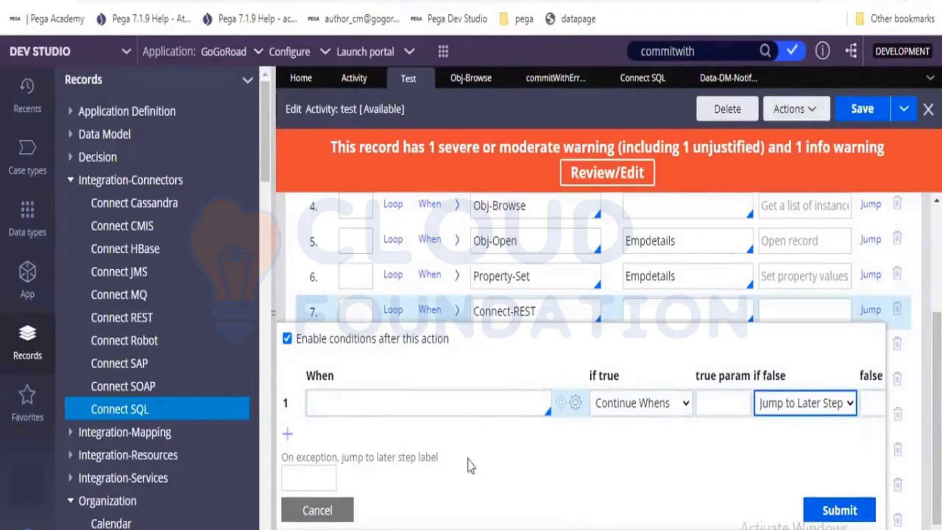
- Examine the Connect-REST step's field for the label to jump to on exception, and leave the conditions without submitting them
{"action": "left_click", "coordinate": [304, 473]}
{"action": "left_click_drag", "start_coordinate": [290, 461], "coordinate": [435, 464]}
{"action": "left_click", "coordinate": [317, 477]}
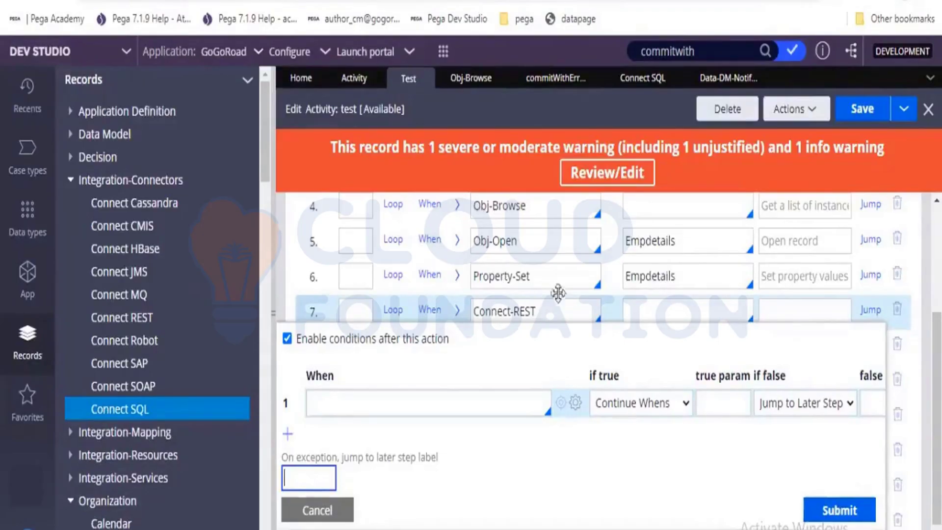
{"action": "left_click", "coordinate": [500, 309]}
{"action": "left_click_drag", "start_coordinate": [499, 309], "coordinate": [475, 310]}
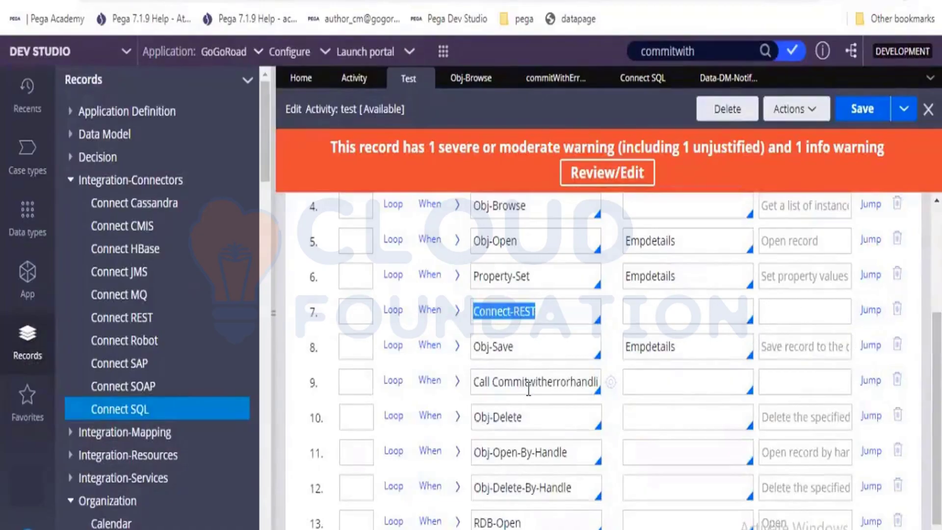
- Expand the method parameters of the Obj-Open step on Empdetails and enable its Lock option
{"action": "scroll", "coordinate": [461, 326], "scroll_direction": "up", "scroll_amount": 1}
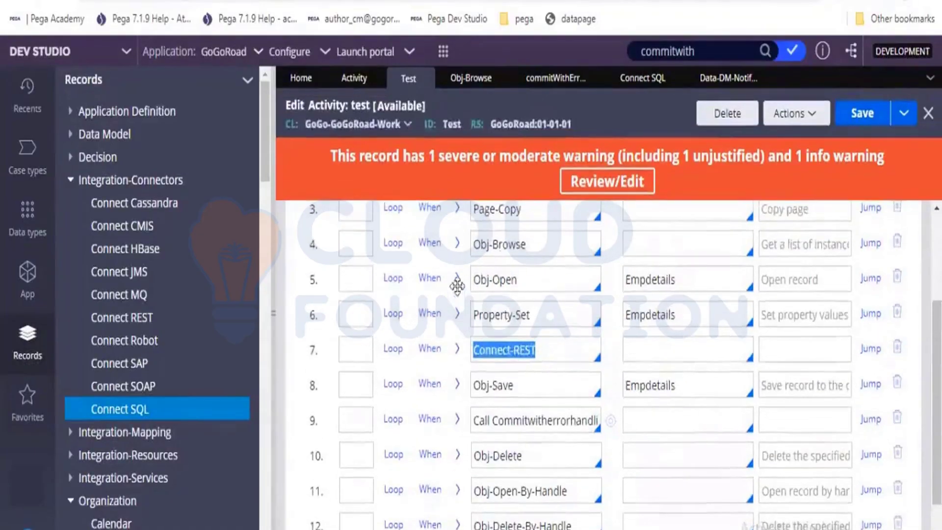
{"action": "left_click", "coordinate": [457, 278]}
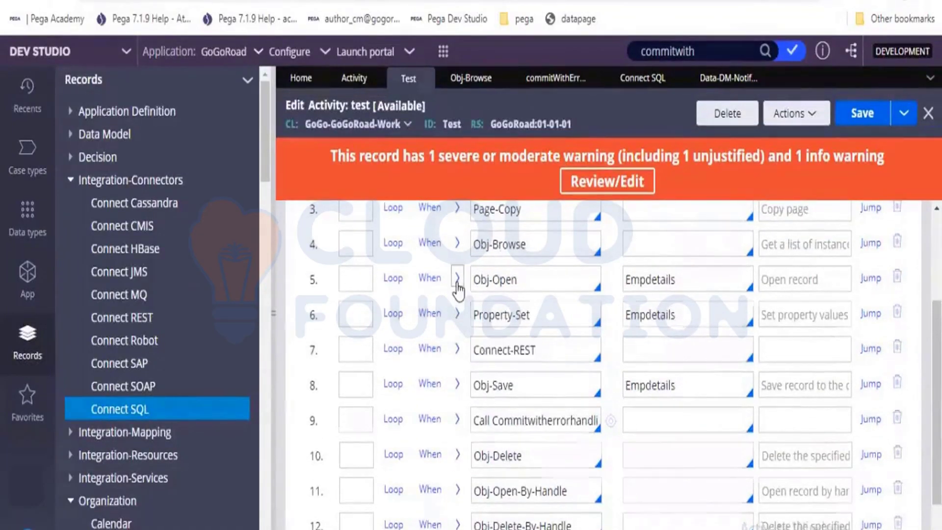
{"action": "left_click", "coordinate": [425, 422]}
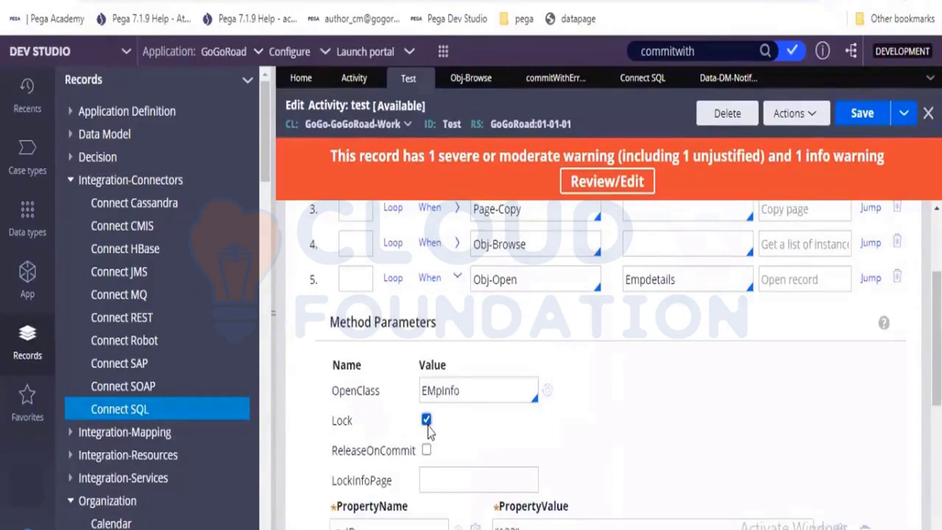
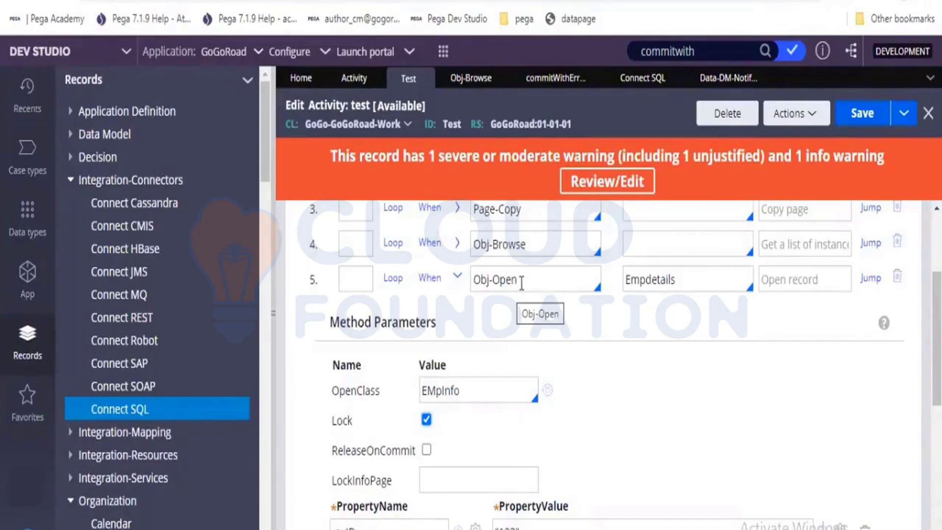
- Examine the conditions that can be enabled after the Obj-Open step on Empdetails, and leave them without submitting
{"action": "double_click", "coordinate": [650, 279]}
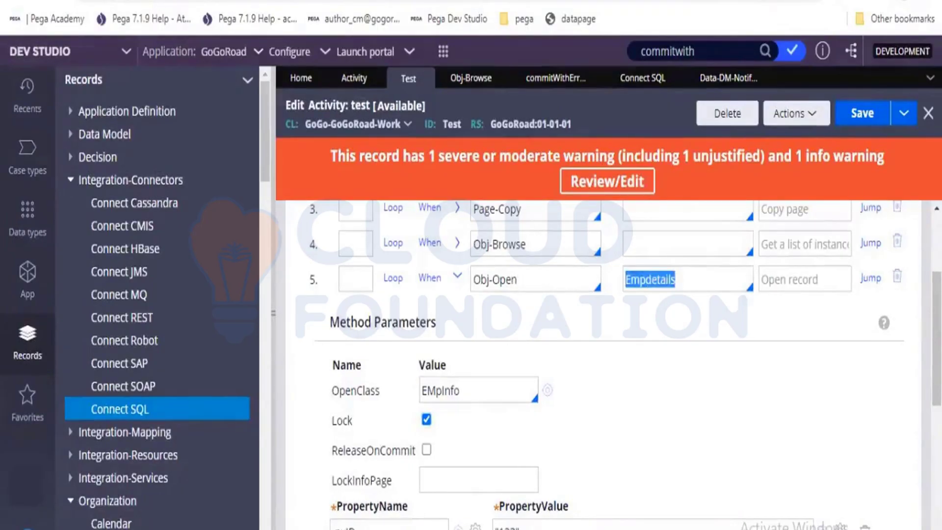
{"action": "left_click", "coordinate": [419, 2]}
{"action": "left_click", "coordinate": [873, 275]}
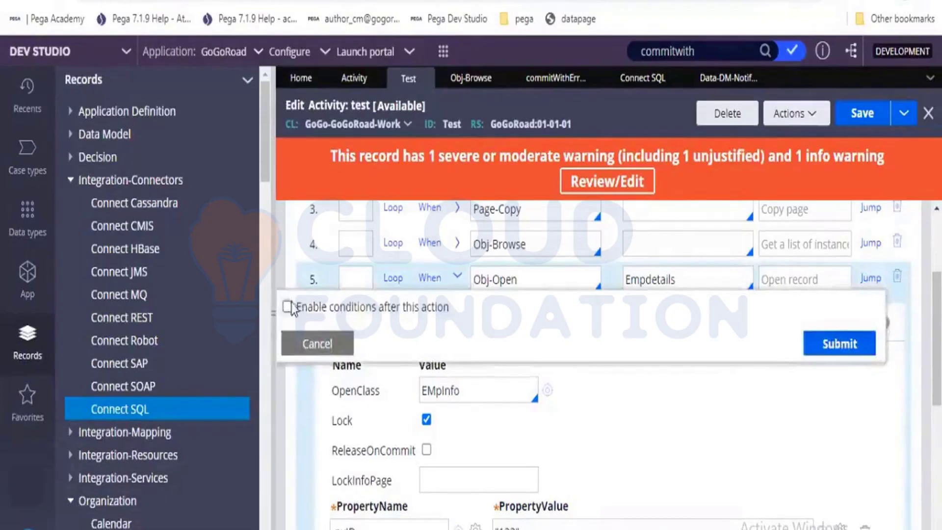
{"action": "left_click", "coordinate": [287, 307]}
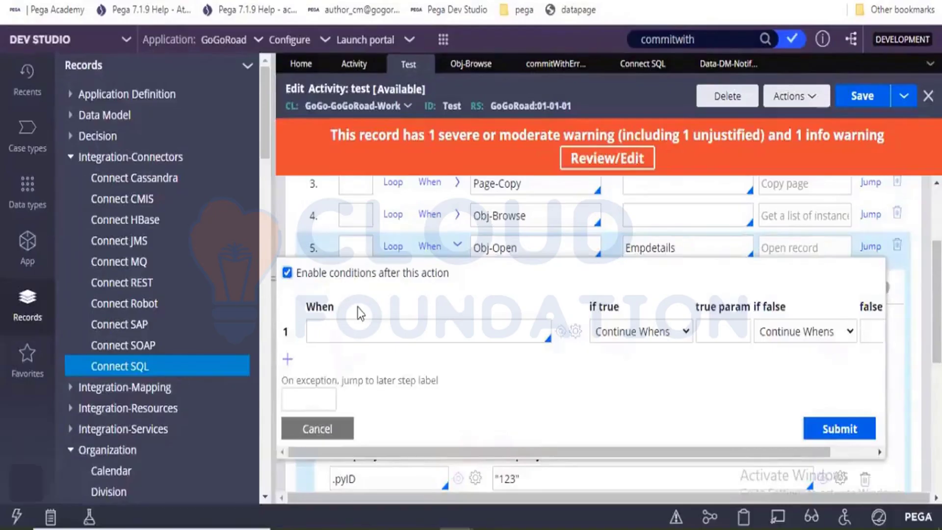
{"action": "left_click", "coordinate": [514, 250]}
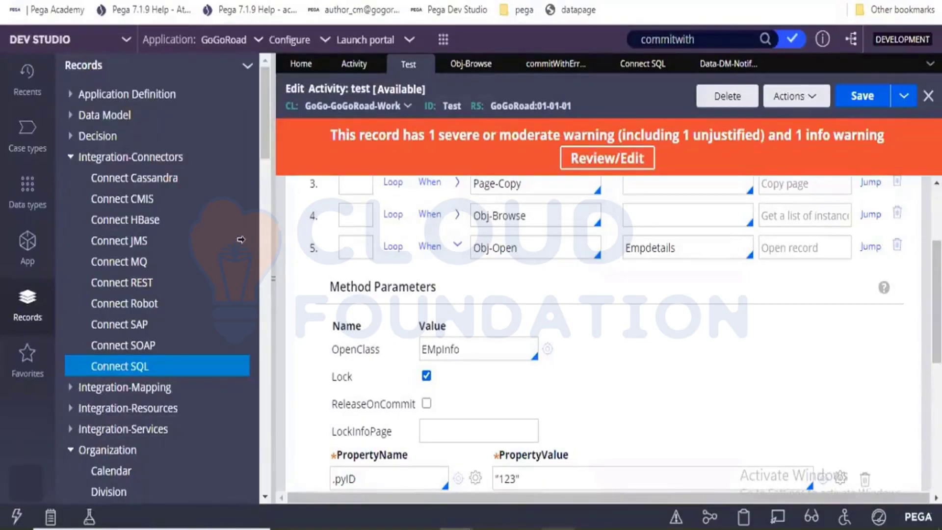
- Switch to the day 5.txt notes in Notepad and add obj-save and obj-del on separate lines below obj-open
{"action": "key", "text": "alt+Tab"}
{"action": "key", "text": "alt+Tab"}
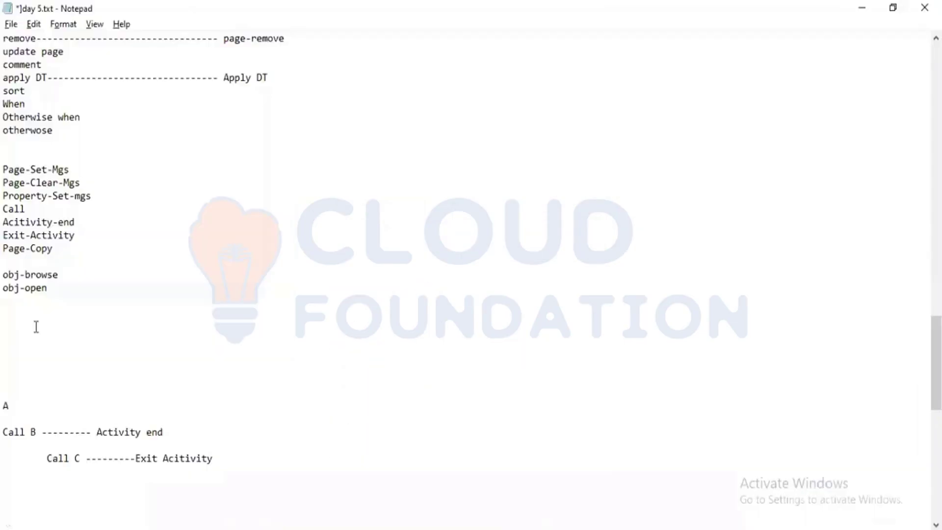
{"action": "type", "text": "obj-save"}
{"action": "key", "text": "Return"}
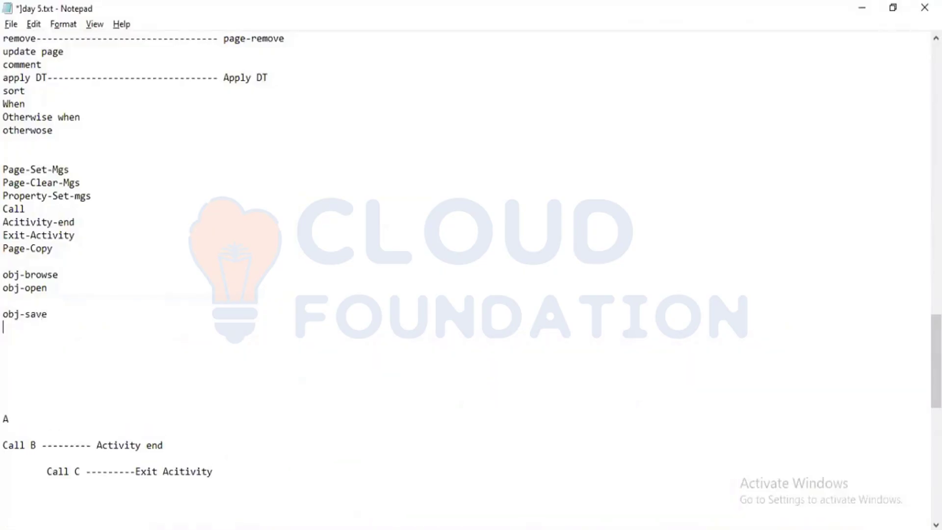
{"action": "type", "text": "obj-del"}
{"action": "key", "text": "Return"}
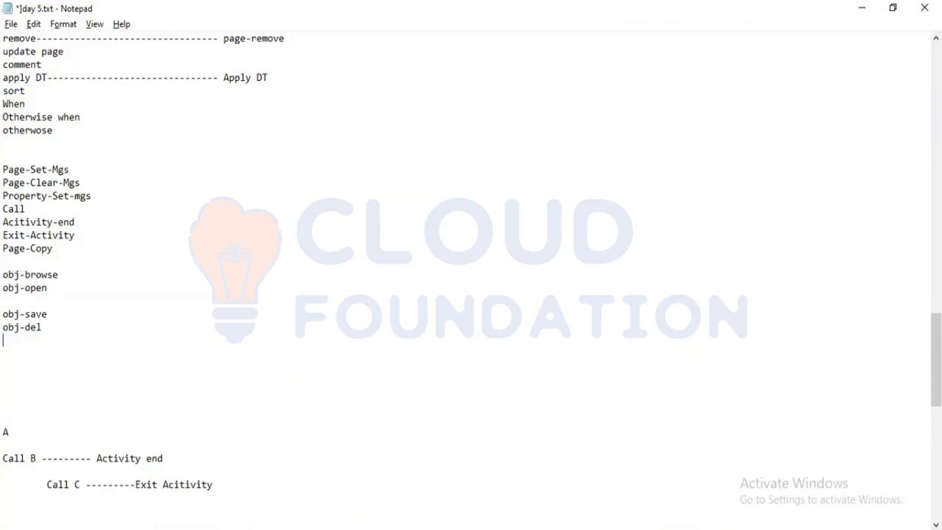
- Add the lines obj-open=-by-handle, obj-del-by-handle and commit below obj-del in the notes
{"action": "type", "text": "obj-open=-by-handle4"}
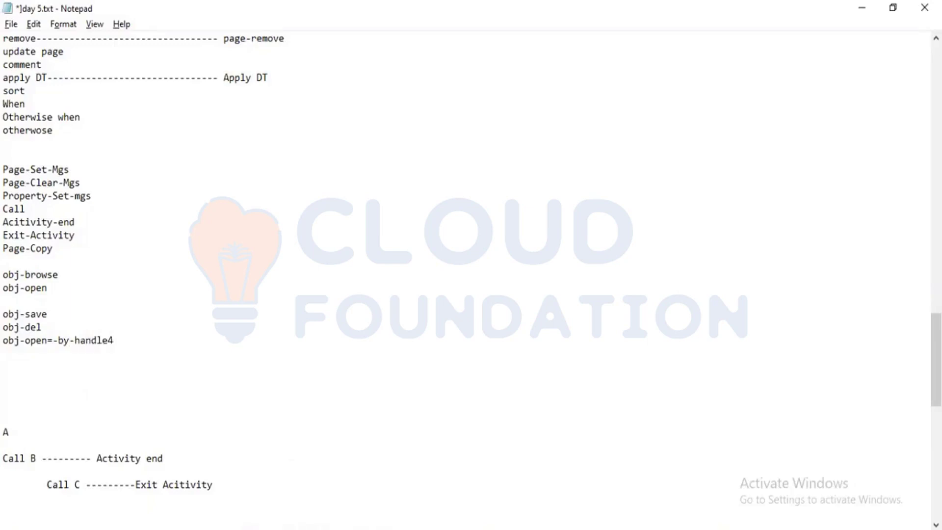
{"action": "key", "text": "BackSpace"}
{"action": "key", "text": "Return"}
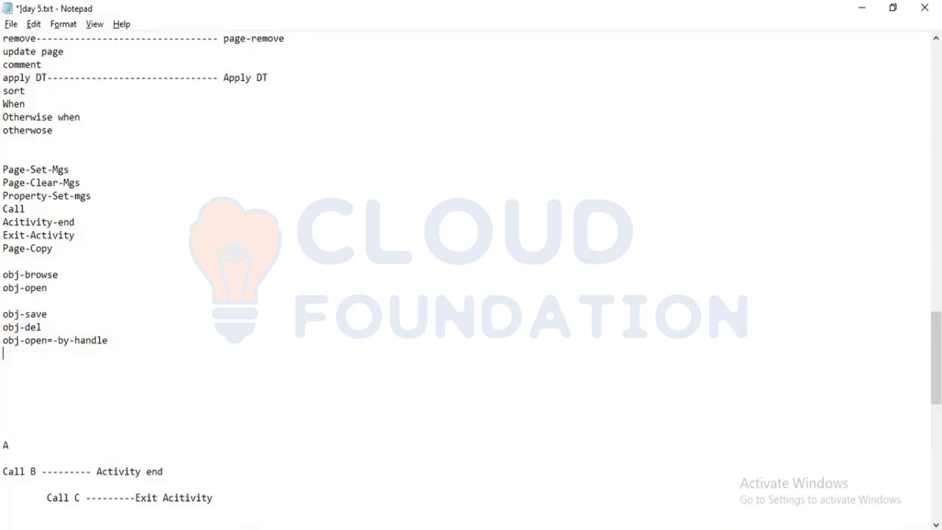
{"action": "type", "text": "obj-del-by-handle"}
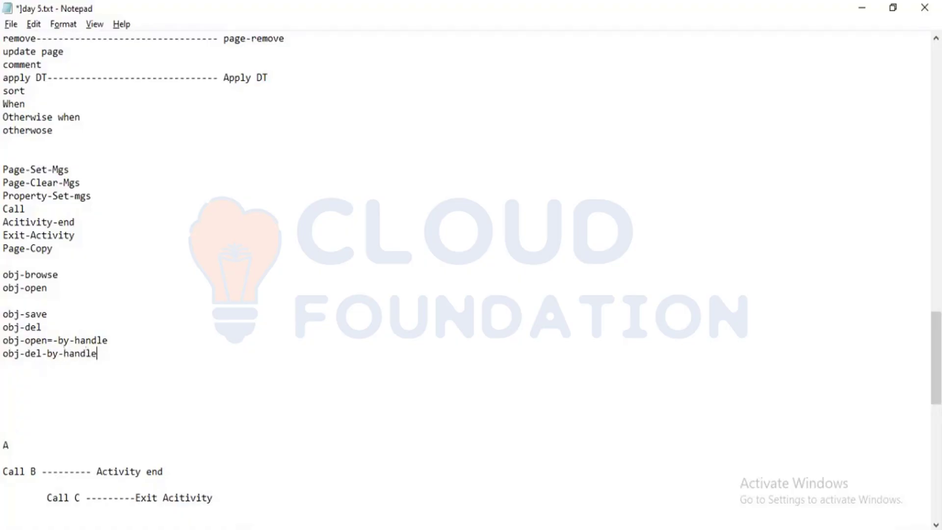
{"action": "key", "text": "Return"}
{"action": "type", "text": "comm"}
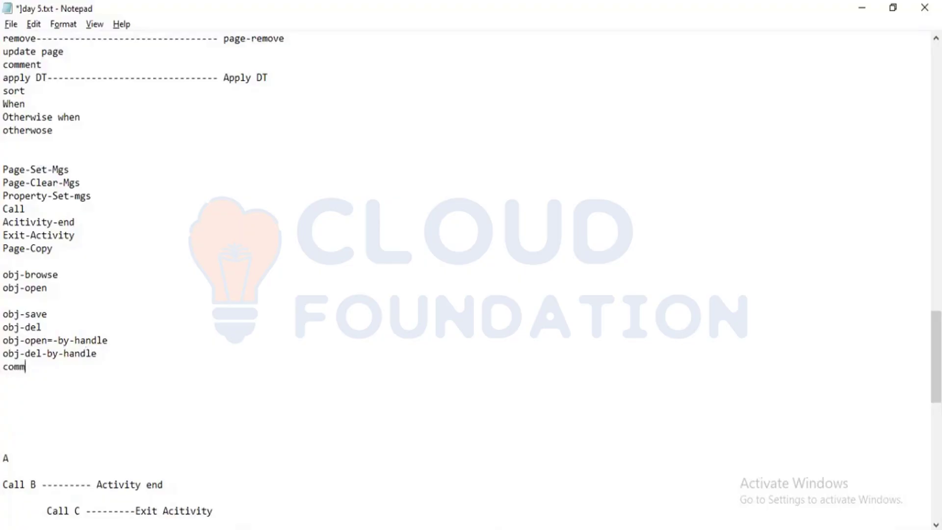
{"action": "type", "text": "it"}
{"action": "key", "text": "Return"}
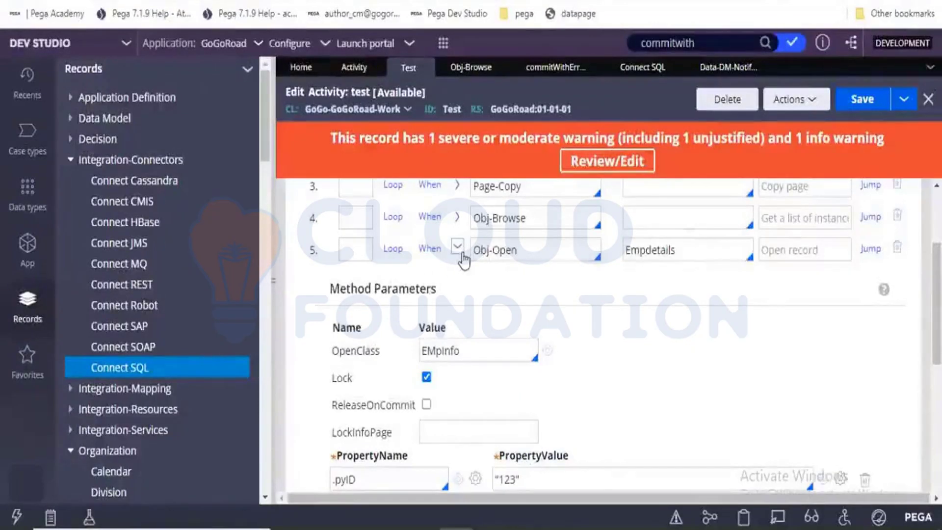
- Collapse the method parameters of the Obj-Open step in Pega's test activity and review the activity's full step list
{"action": "left_click", "coordinate": [457, 247]}
{"action": "scroll", "coordinate": [474, 347], "scroll_direction": "down", "scroll_amount": 1}
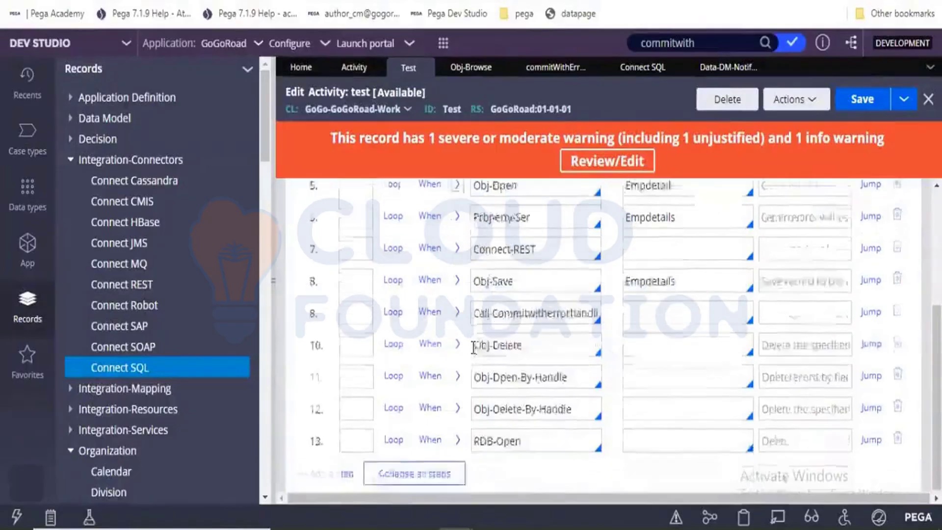
{"action": "scroll", "coordinate": [474, 347], "scroll_direction": "up", "scroll_amount": 4}
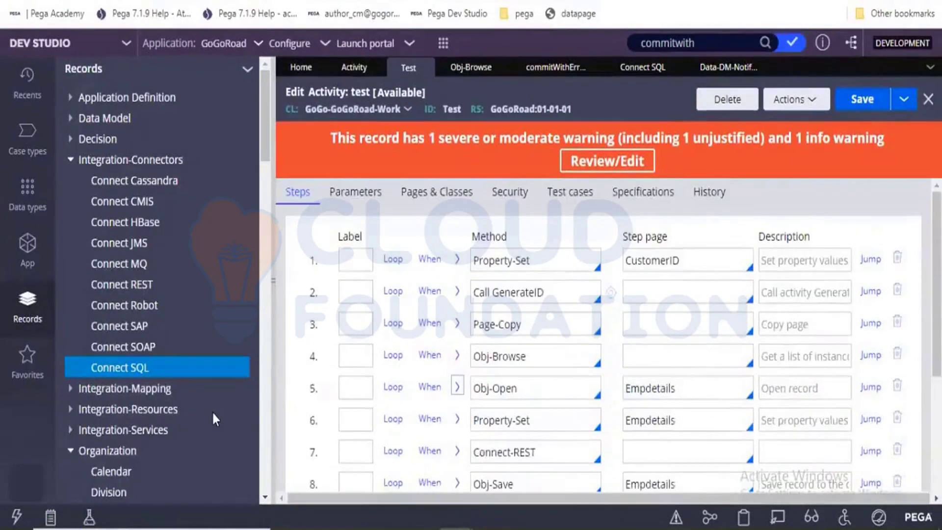
- Collapse the Integration-Connectors, Organization, Process, SysAdmin and Technical categories in the Records explorer
{"action": "left_click", "coordinate": [70, 160]}
{"action": "left_click", "coordinate": [70, 242]}
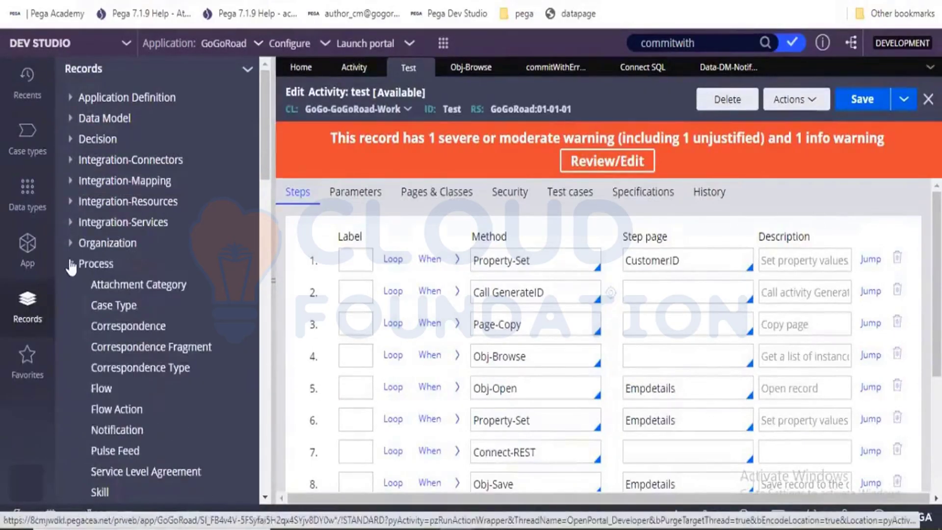
{"action": "left_click", "coordinate": [70, 264]}
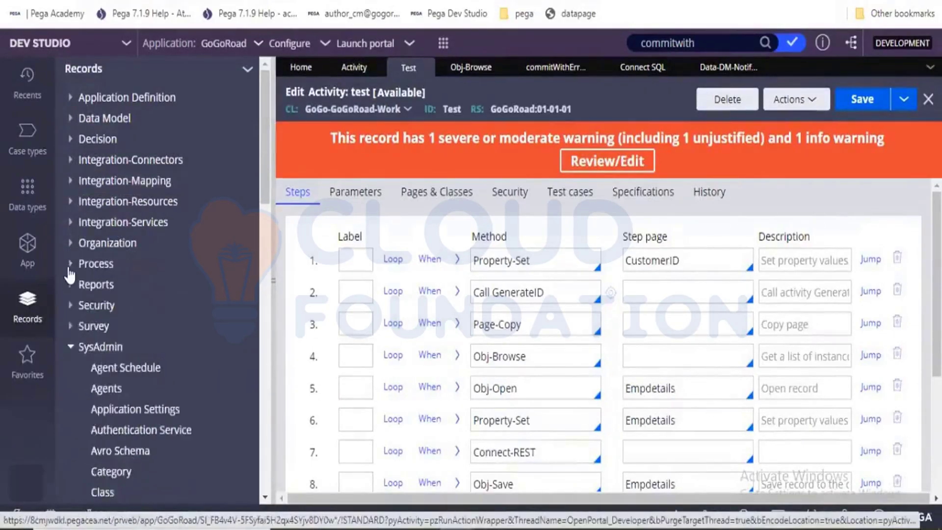
{"action": "left_click", "coordinate": [70, 346]}
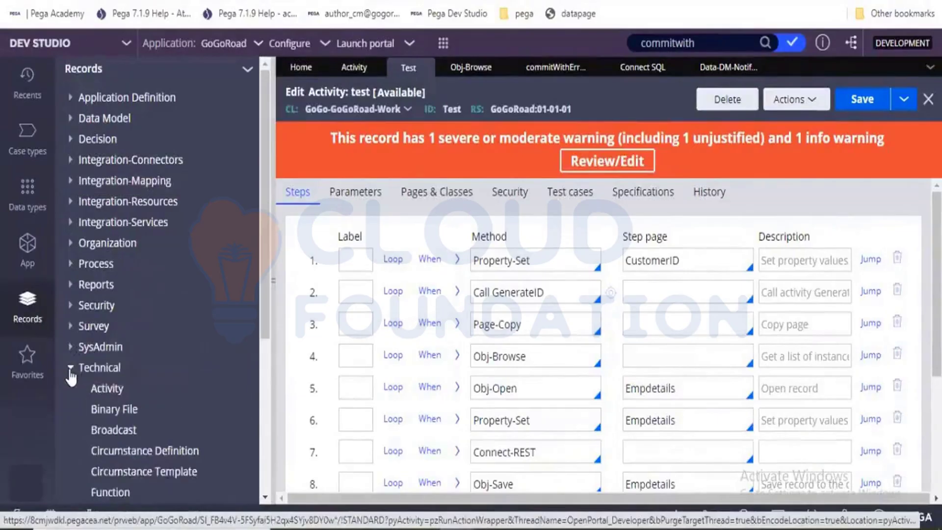
{"action": "left_click", "coordinate": [70, 368]}
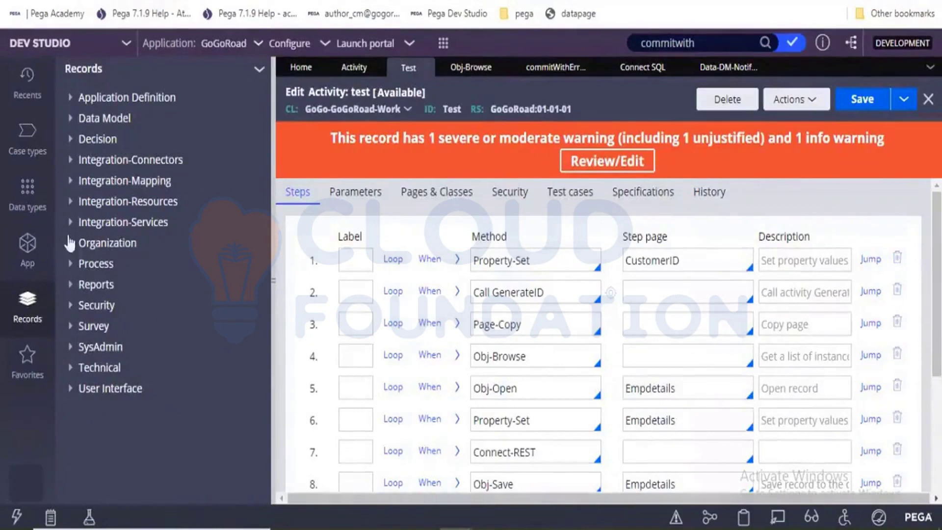
- Look through the Process rule types, and open the pyGetMailAttachmentsWithEmailContent report definition from the Reports category
{"action": "left_click", "coordinate": [70, 265]}
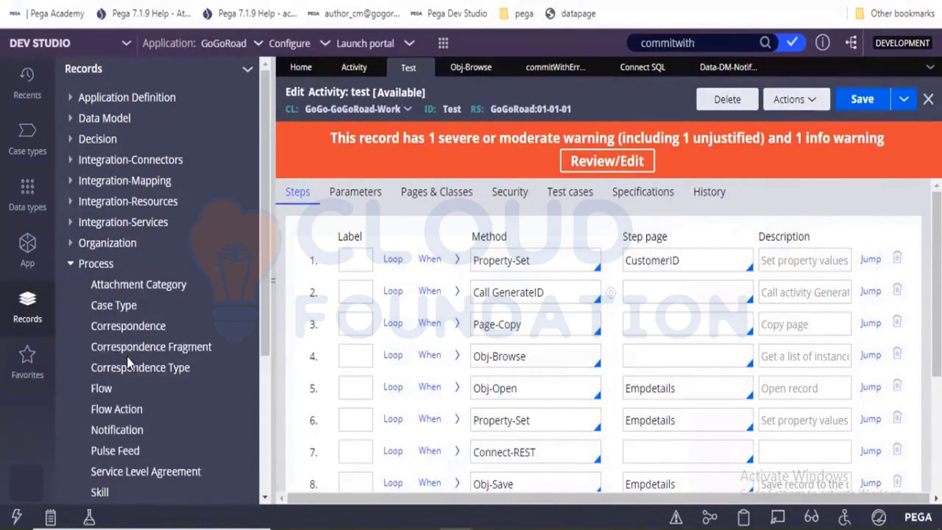
{"action": "scroll", "coordinate": [127, 357], "scroll_direction": "down", "scroll_amount": 3}
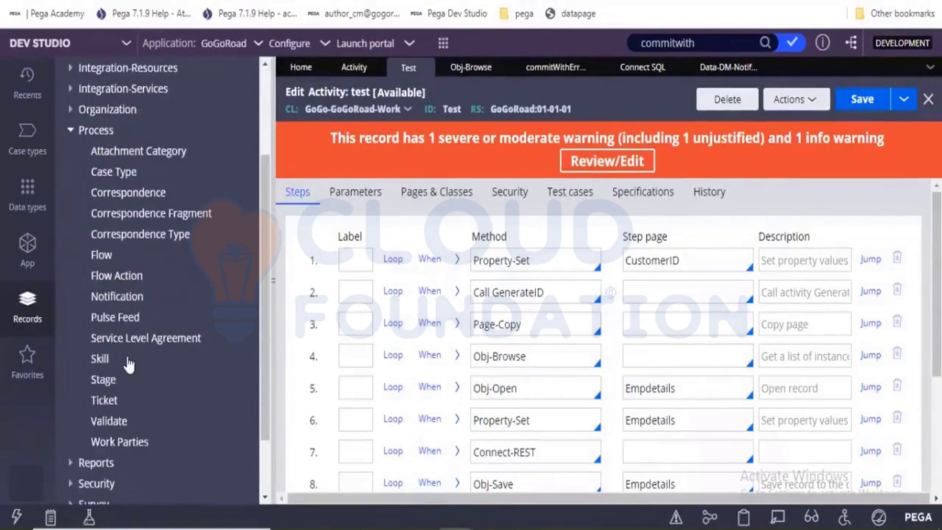
{"action": "left_click", "coordinate": [71, 131]}
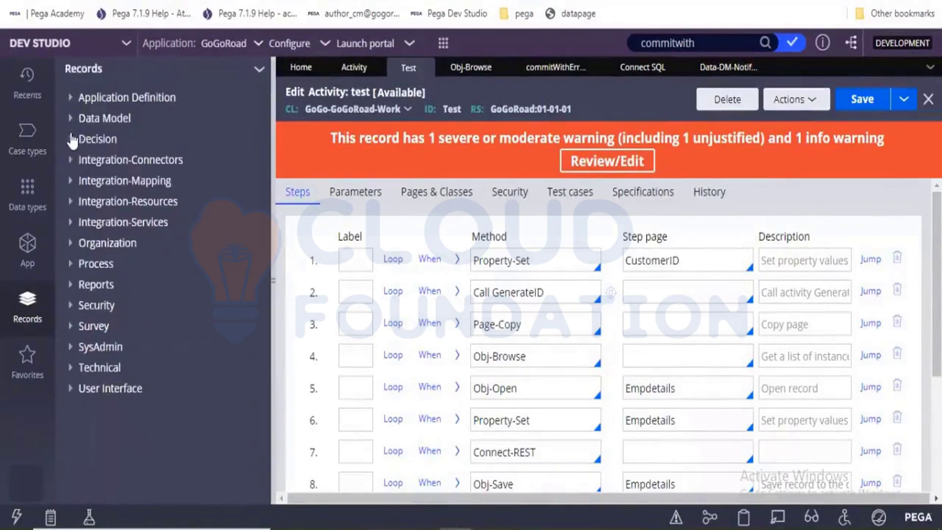
{"action": "left_click", "coordinate": [71, 284]}
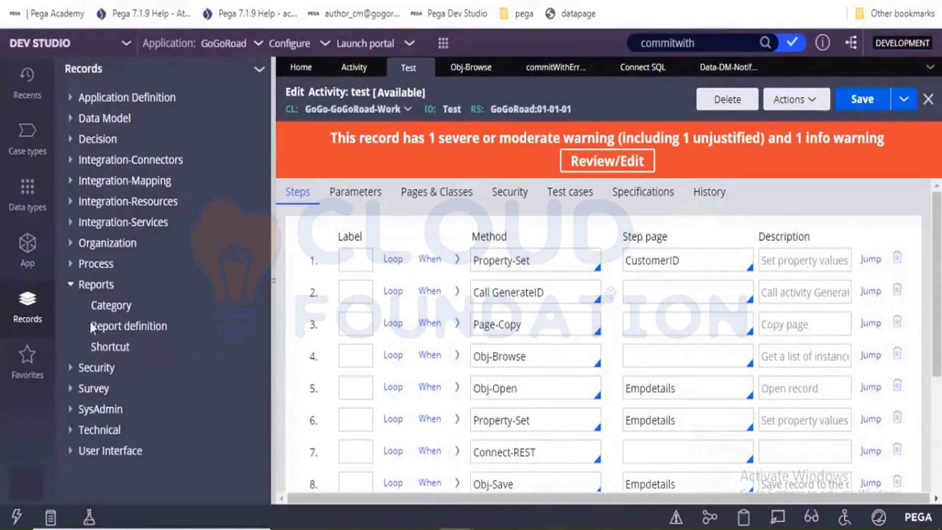
{"action": "left_click", "coordinate": [137, 336]}
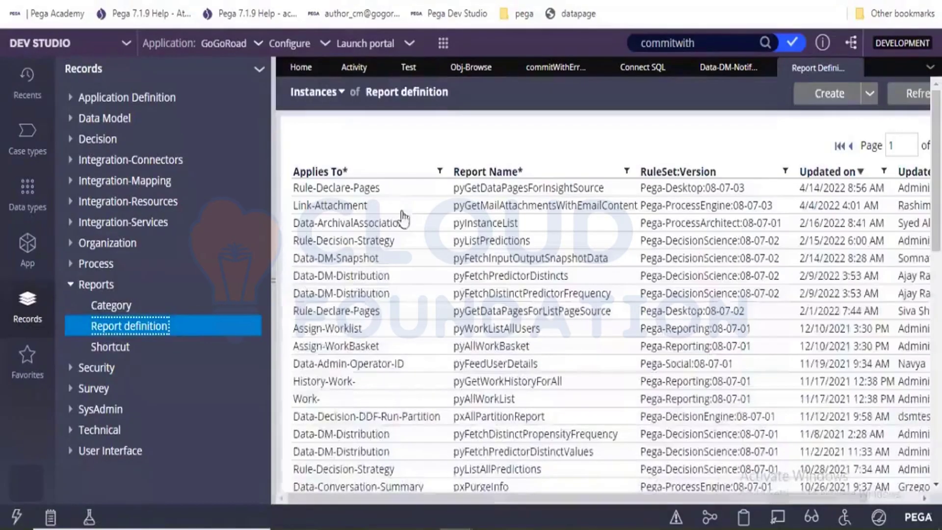
{"action": "left_click", "coordinate": [465, 211]}
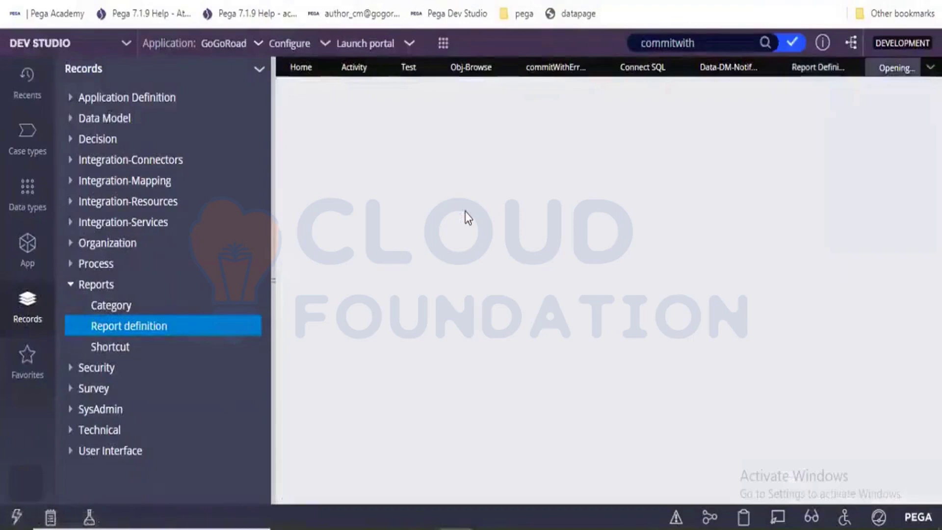
- Return to the test activity and expand the method parameters of the Obj-Browse step
{"action": "left_click", "coordinate": [392, 67]}
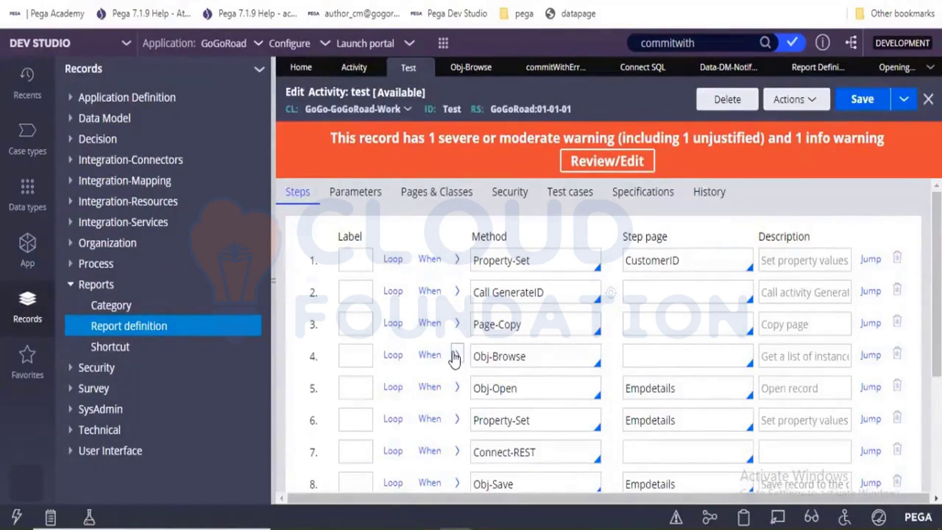
{"action": "scroll", "coordinate": [455, 358], "scroll_direction": "down", "scroll_amount": 4}
{"action": "scroll", "coordinate": [453, 351], "scroll_direction": "up", "scroll_amount": 3}
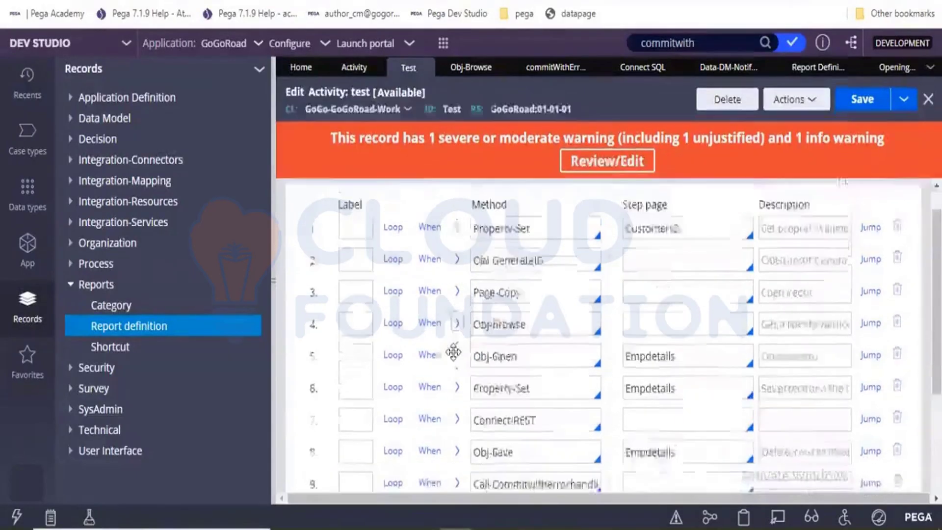
{"action": "scroll", "coordinate": [453, 351], "scroll_direction": "up", "scroll_amount": 1}
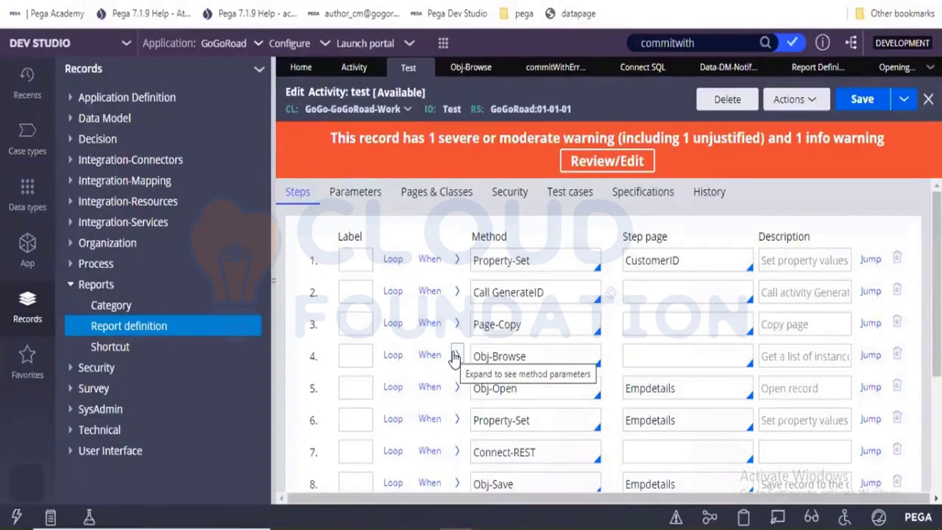
{"action": "left_click", "coordinate": [455, 356]}
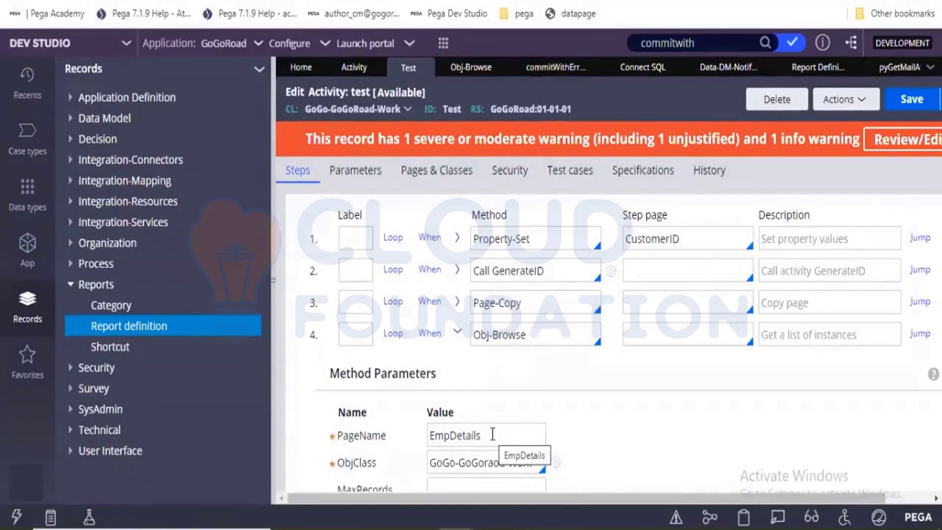
- Narrow the Records explorer to examine the column sources of the pyGetMailAttachmentsWithEmailContent report definition, and return to the test activity
{"action": "left_click", "coordinate": [879, 71]}
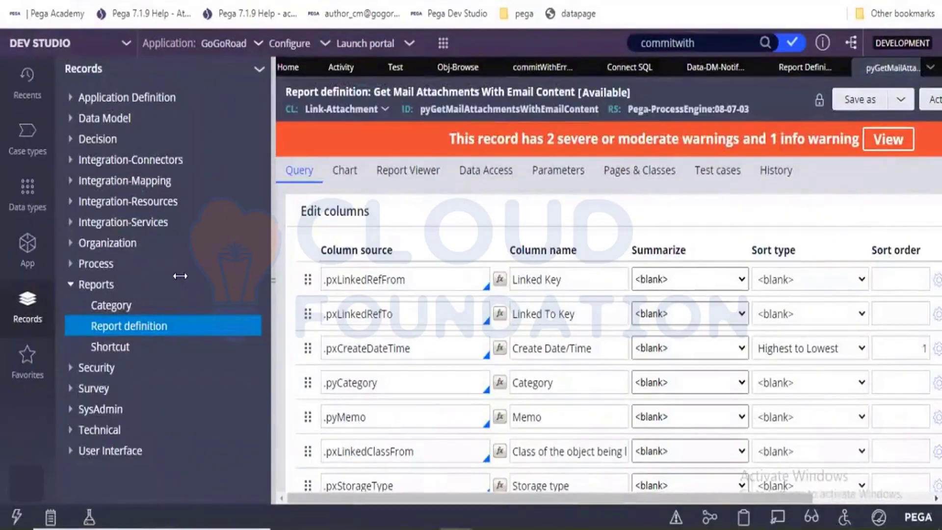
{"action": "left_click_drag", "start_coordinate": [180, 276], "coordinate": [162, 276]}
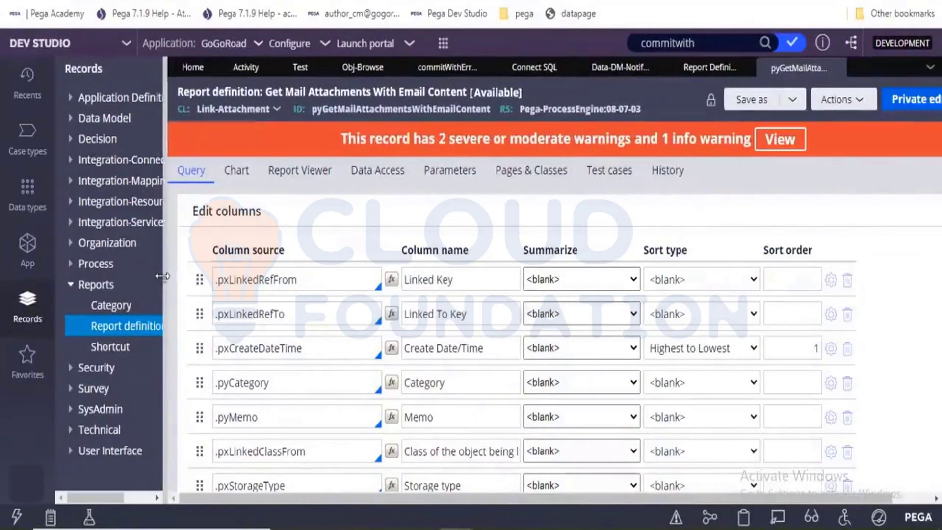
{"action": "left_click", "coordinate": [313, 280]}
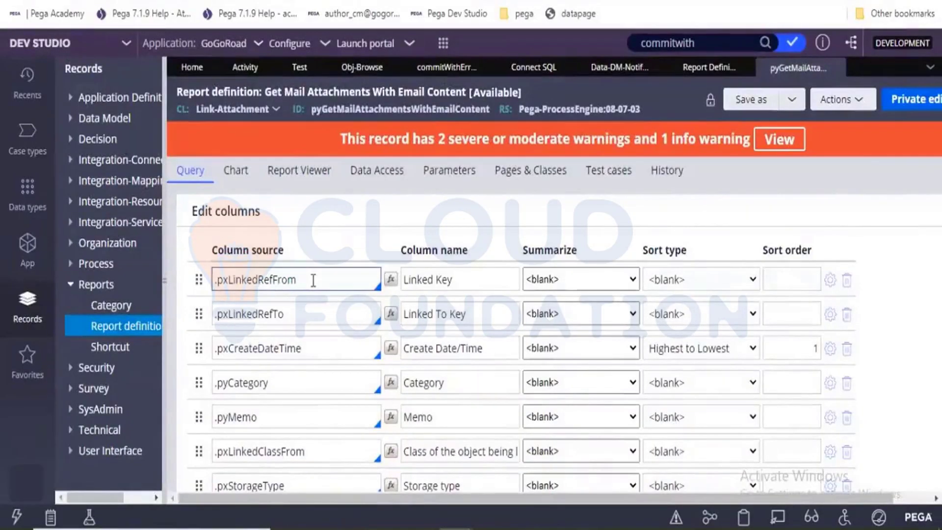
{"action": "left_click", "coordinate": [318, 384]}
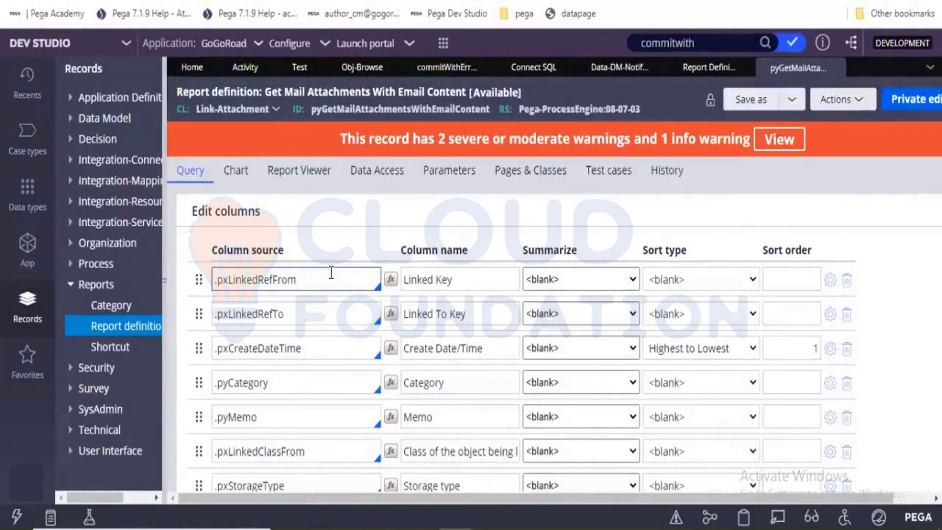
{"action": "left_click", "coordinate": [366, 63]}
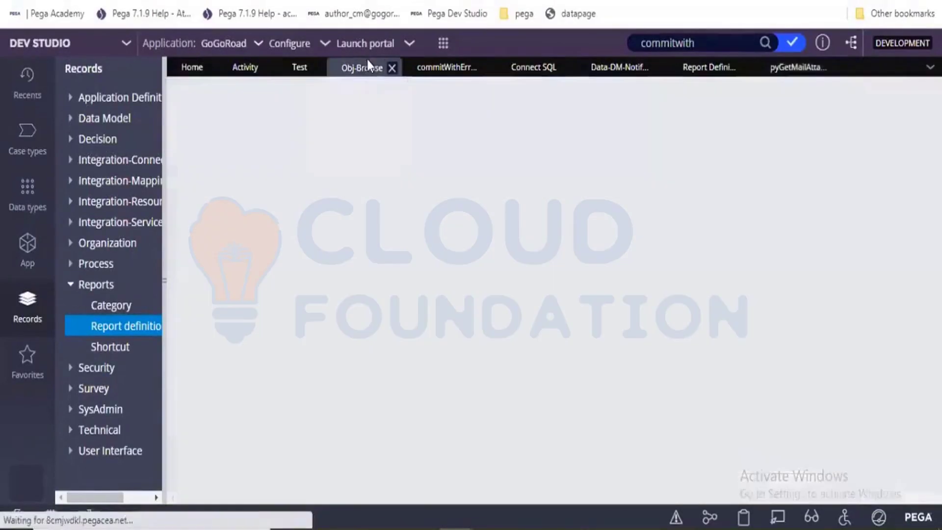
{"action": "left_click", "coordinate": [302, 71]}
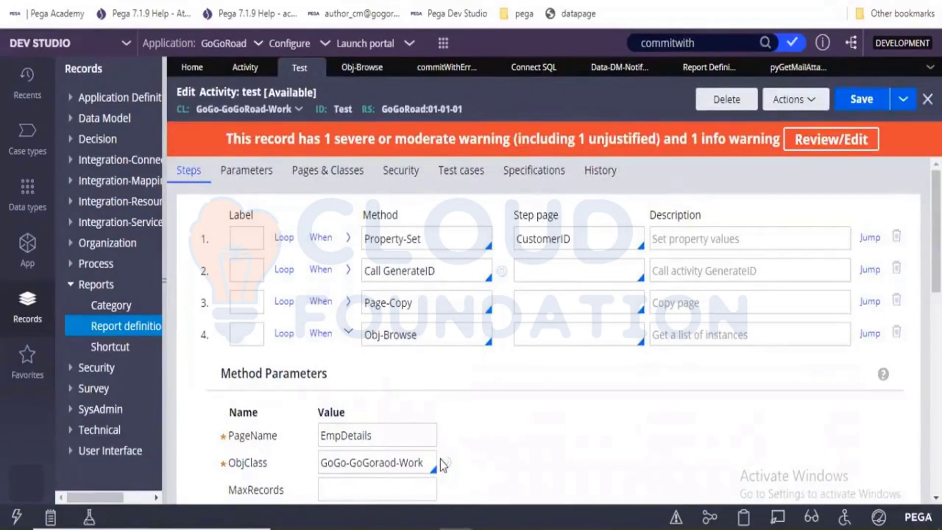
- View the columns of the pyGetMailAttachmentsWithEmailContent report definition, and highlight the ObjClass value of the test activity's Obj-Browse step
{"action": "left_click", "coordinate": [795, 74]}
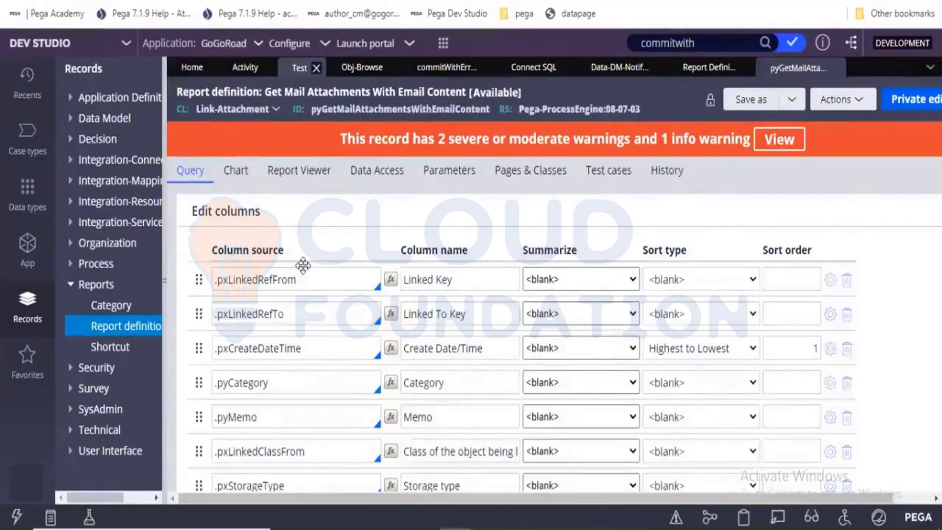
{"action": "scroll", "coordinate": [363, 473], "scroll_direction": "down", "scroll_amount": 5}
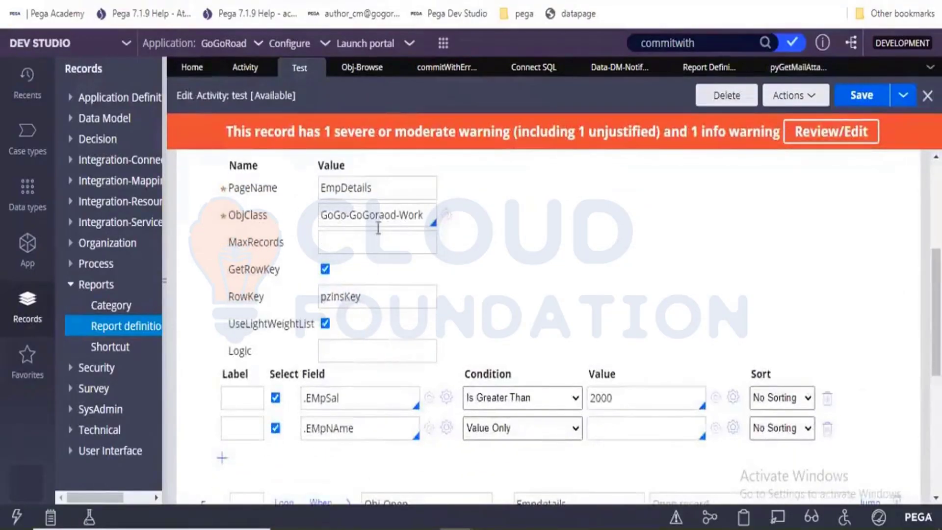
{"action": "triple_click", "coordinate": [385, 215]}
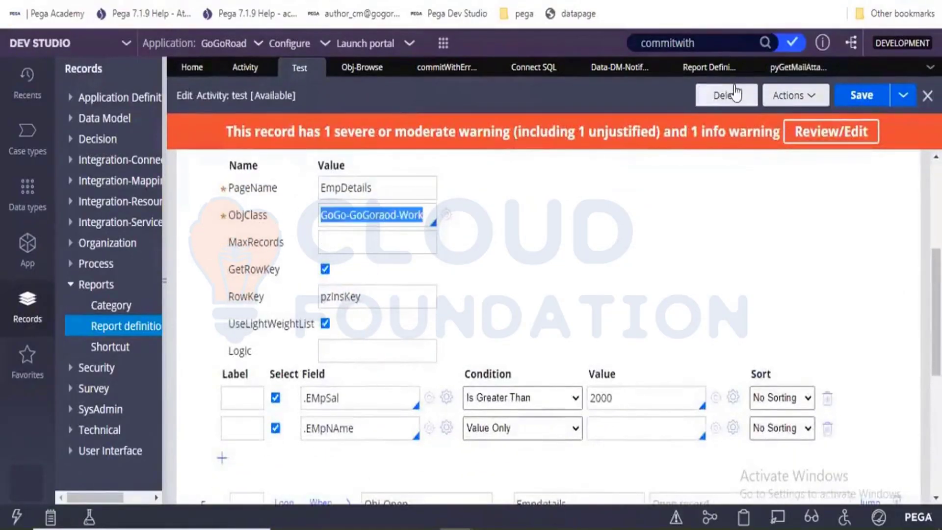
- Recheck the report definition's column sources against the Obj-Browse parameters in the test activity, and highlight the ObjClass value again
{"action": "left_click", "coordinate": [777, 79]}
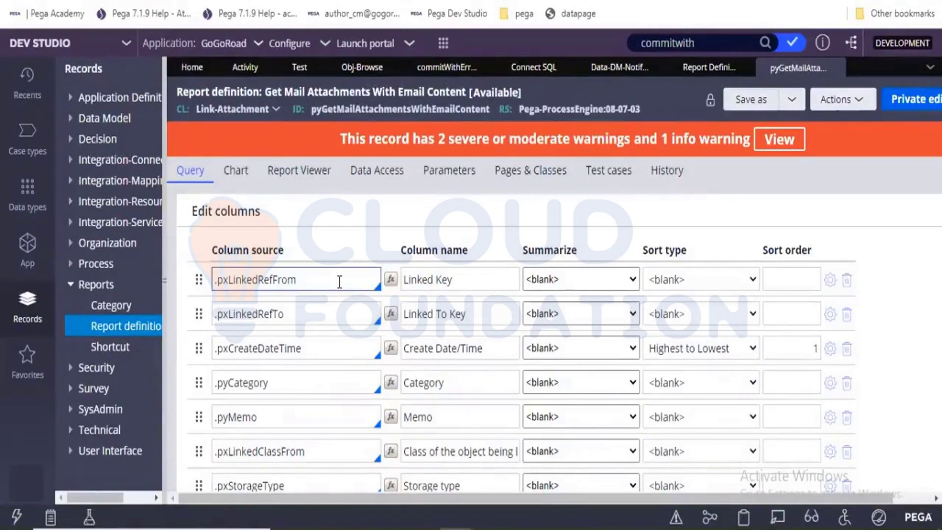
{"action": "left_click", "coordinate": [295, 73]}
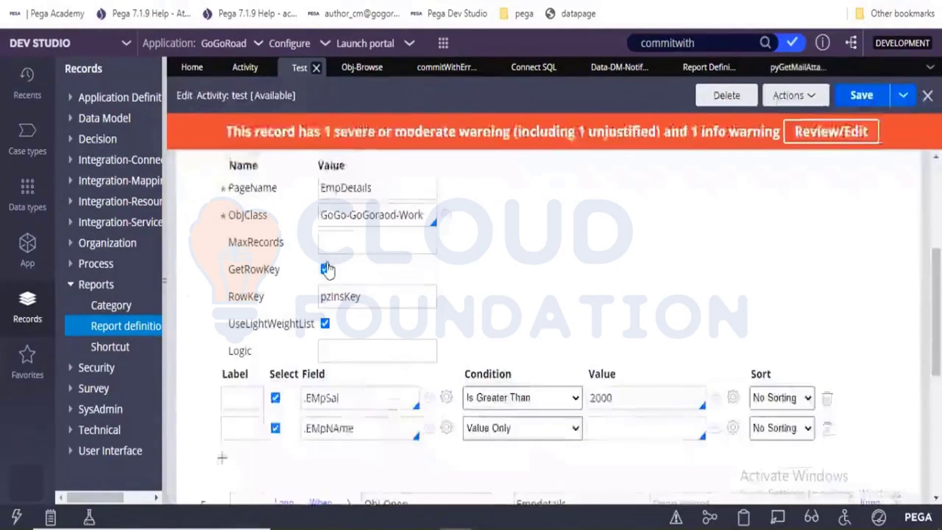
{"action": "scroll", "coordinate": [328, 270], "scroll_direction": "up", "scroll_amount": 1}
{"action": "scroll", "coordinate": [328, 269], "scroll_direction": "up", "scroll_amount": 2}
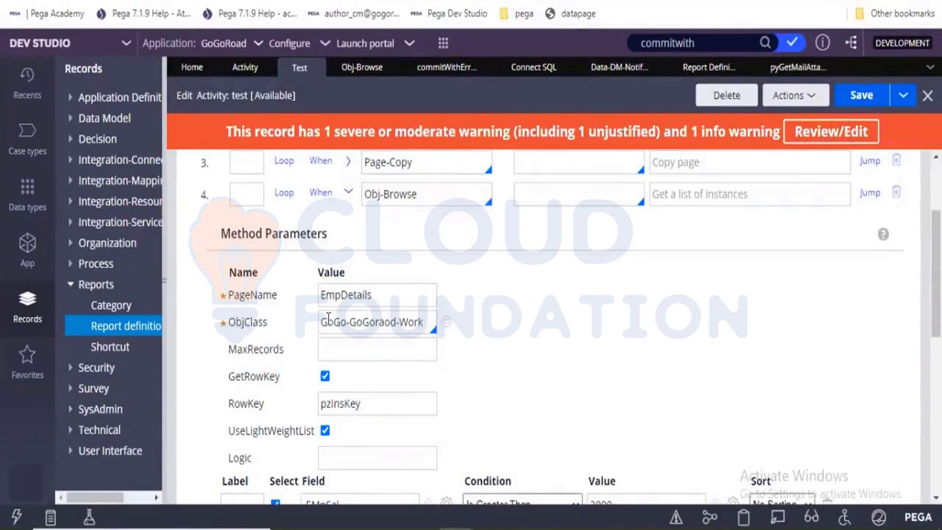
{"action": "left_click_drag", "start_coordinate": [323, 318], "coordinate": [403, 326]}
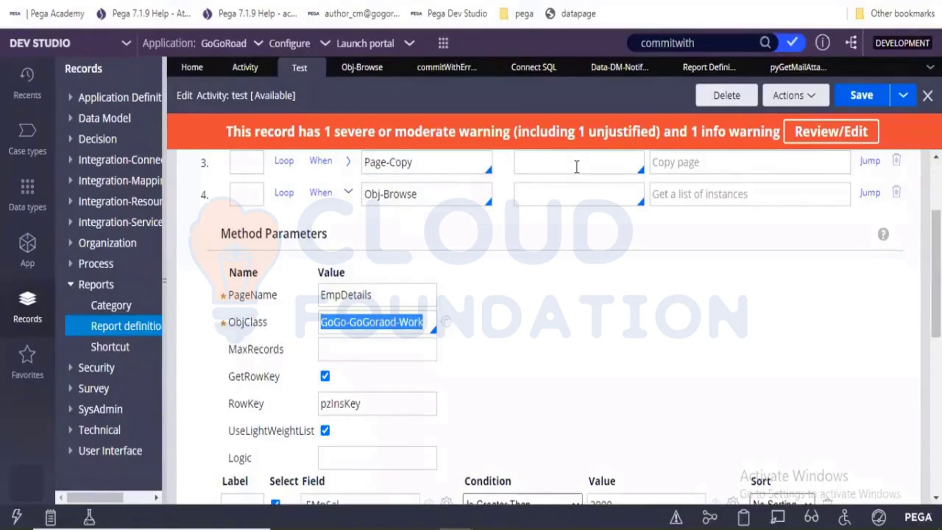
- Review the columns and filter conditions of the pyGetMailAttachmentsWithEmailContent report definition
{"action": "left_click", "coordinate": [780, 74]}
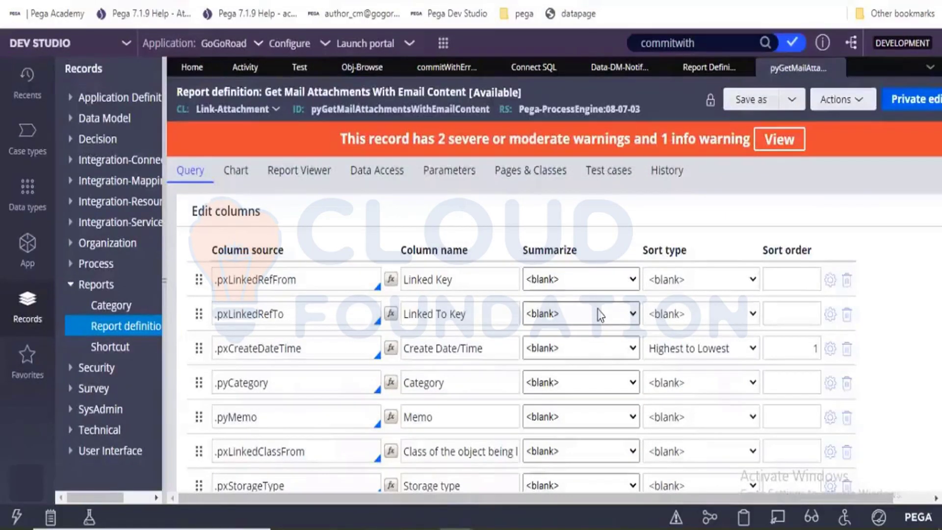
{"action": "scroll", "coordinate": [438, 381], "scroll_direction": "down", "scroll_amount": 10}
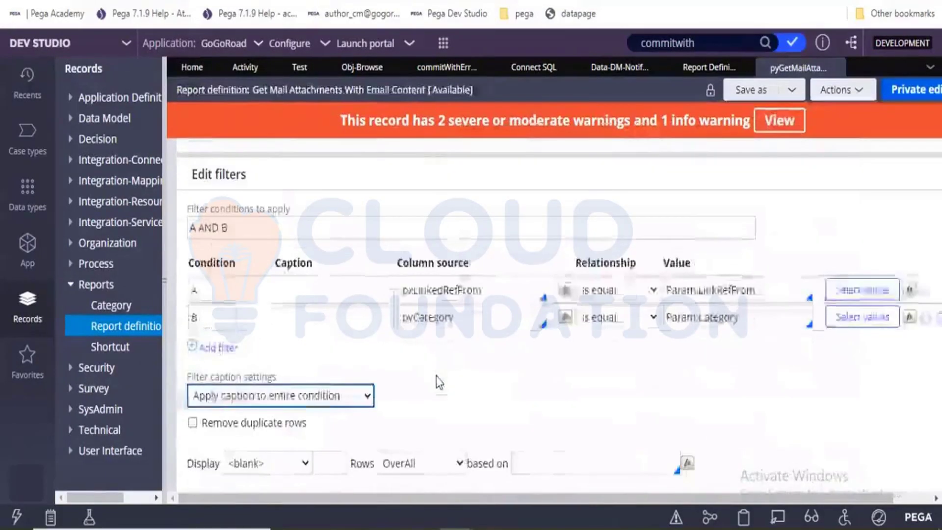
{"action": "scroll", "coordinate": [438, 381], "scroll_direction": "up", "scroll_amount": 10}
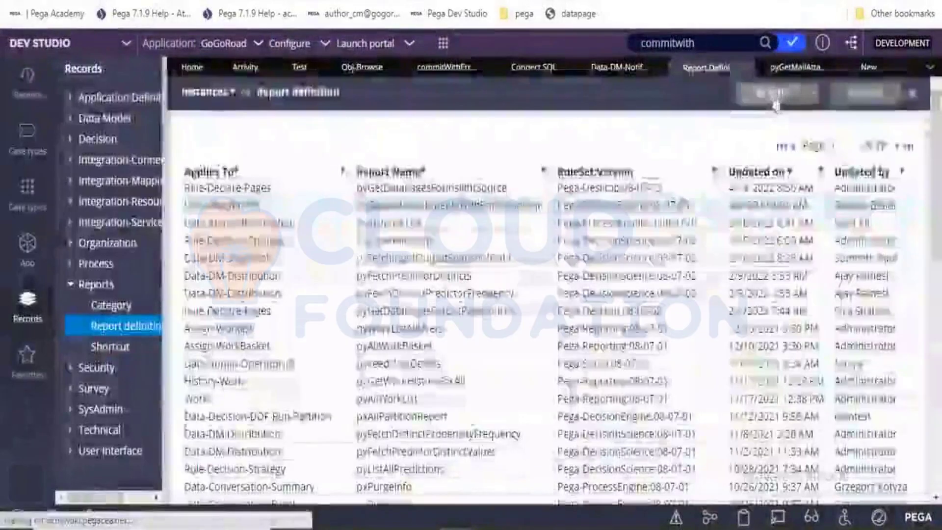
- Start a new report definition record and set its Apply to class to GoGo-GoGoRoad-Work
{"action": "left_click", "coordinate": [774, 96]}
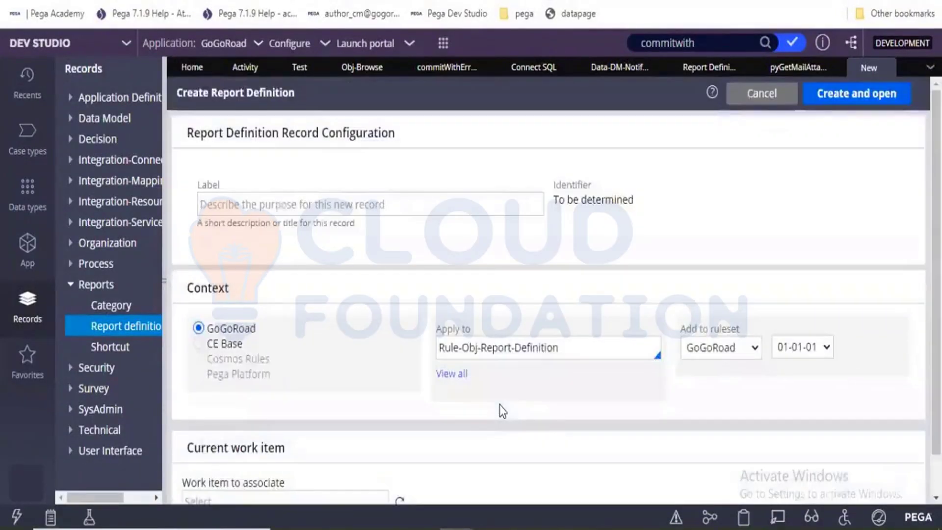
{"action": "left_click", "coordinate": [563, 346]}
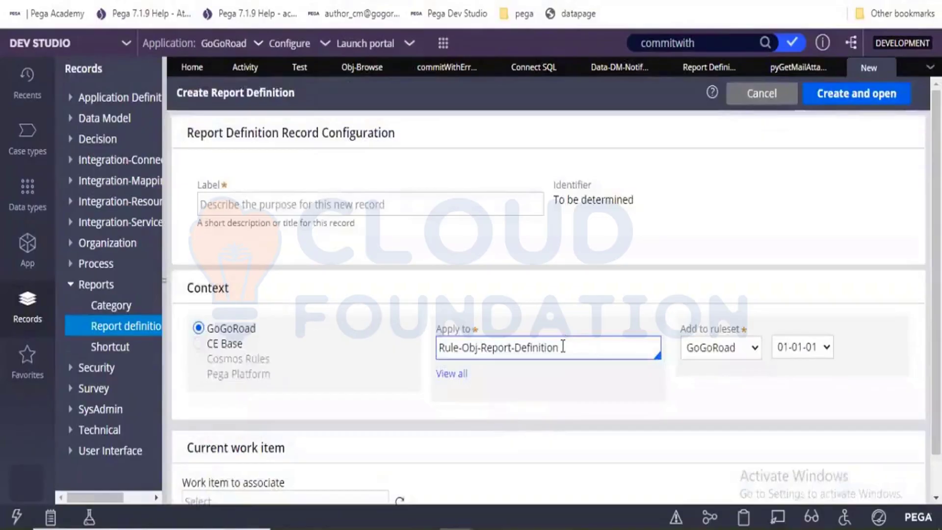
{"action": "left_click_drag", "start_coordinate": [563, 346], "coordinate": [435, 345]}
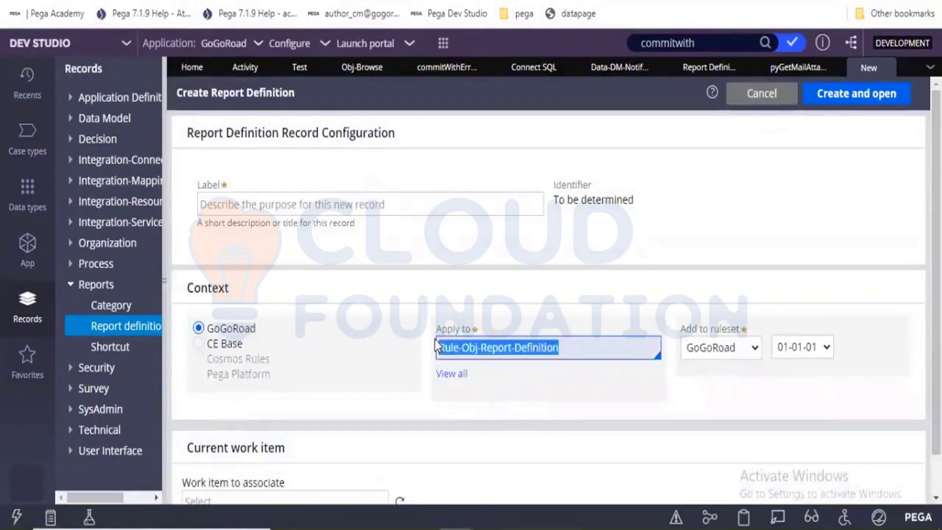
{"action": "key", "text": "BackSpace"}
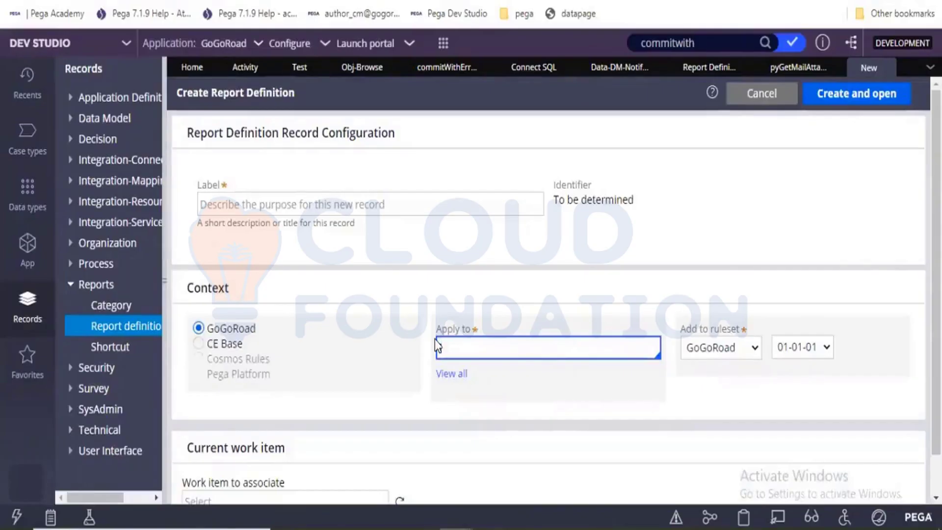
{"action": "left_click", "coordinate": [435, 343]}
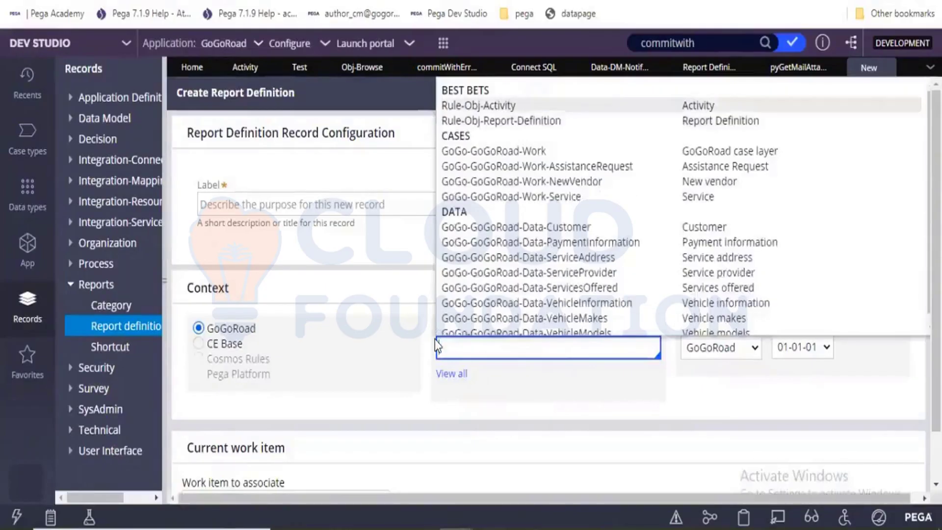
{"action": "key", "text": "Down"}
{"action": "key", "text": "Down"}
{"action": "key", "text": "Return"}
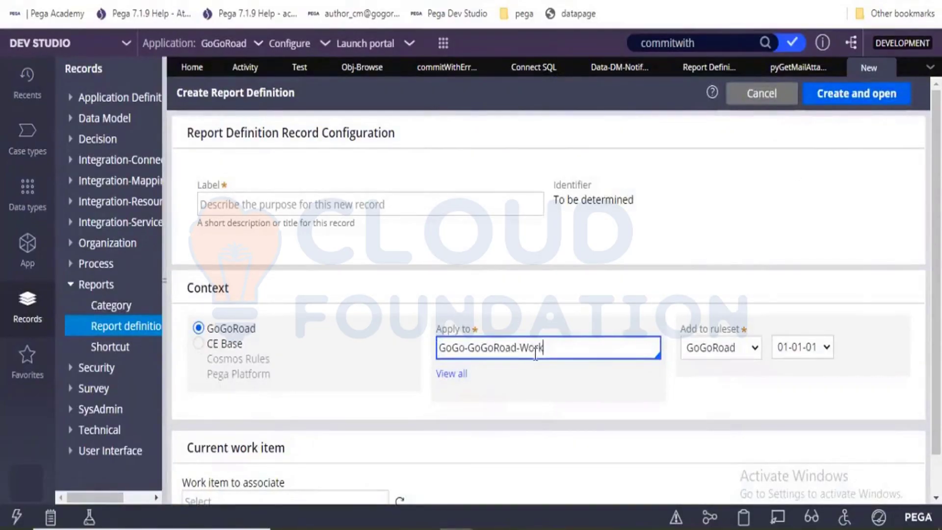
- Label the new report definition WorkRD and create and open it
{"action": "left_click", "coordinate": [387, 204]}
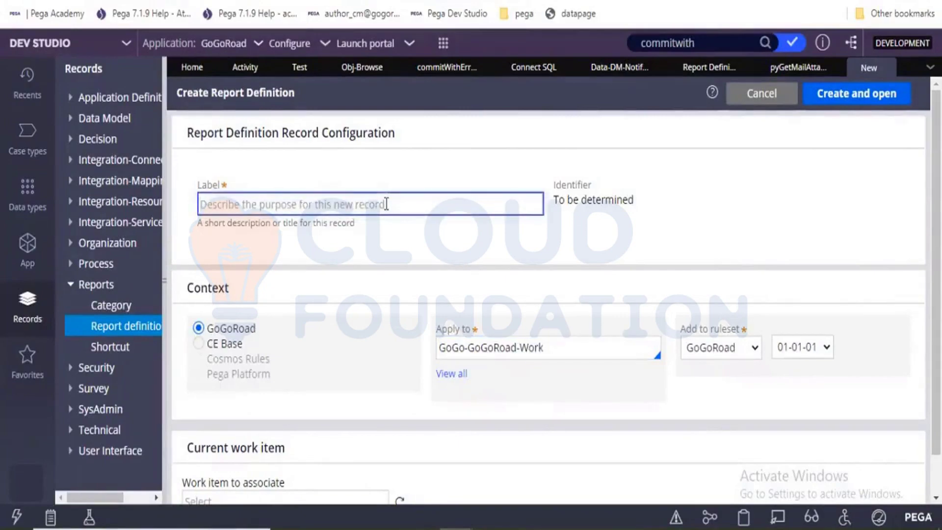
{"action": "type", "text": "WorkRD"}
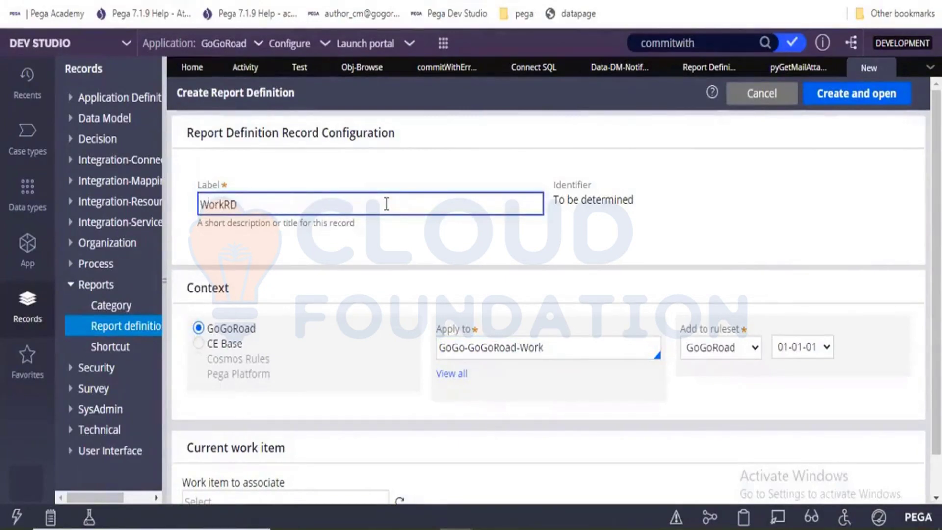
{"action": "left_click", "coordinate": [831, 105]}
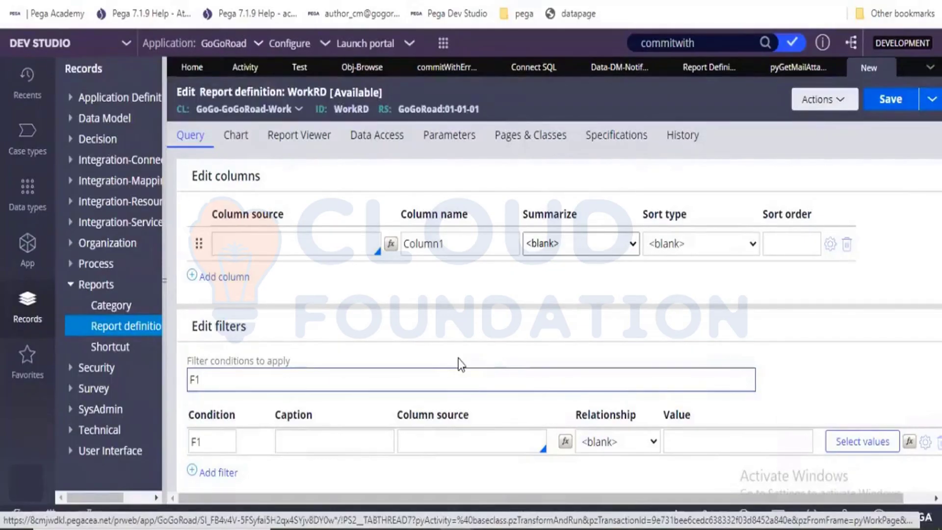
- Set the source of the report's first column to .pyID
{"action": "left_click", "coordinate": [222, 294]}
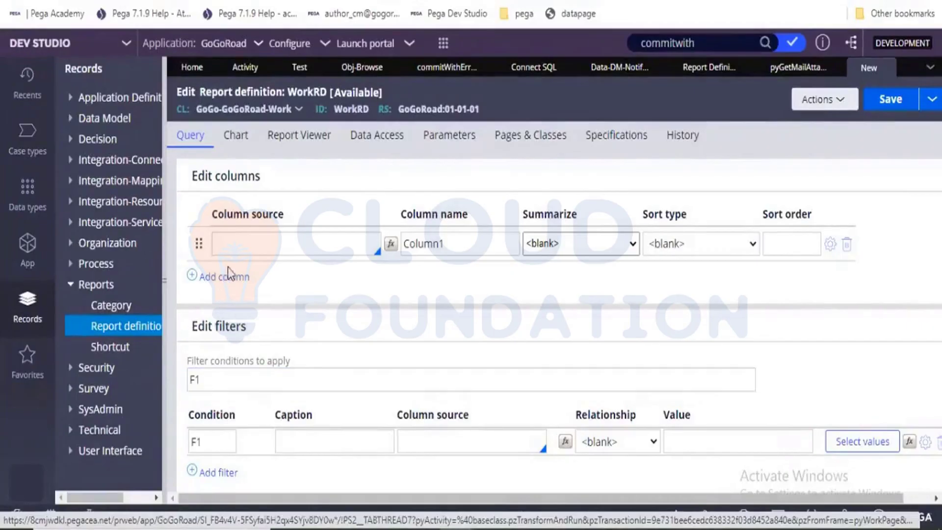
{"action": "left_click", "coordinate": [267, 239]}
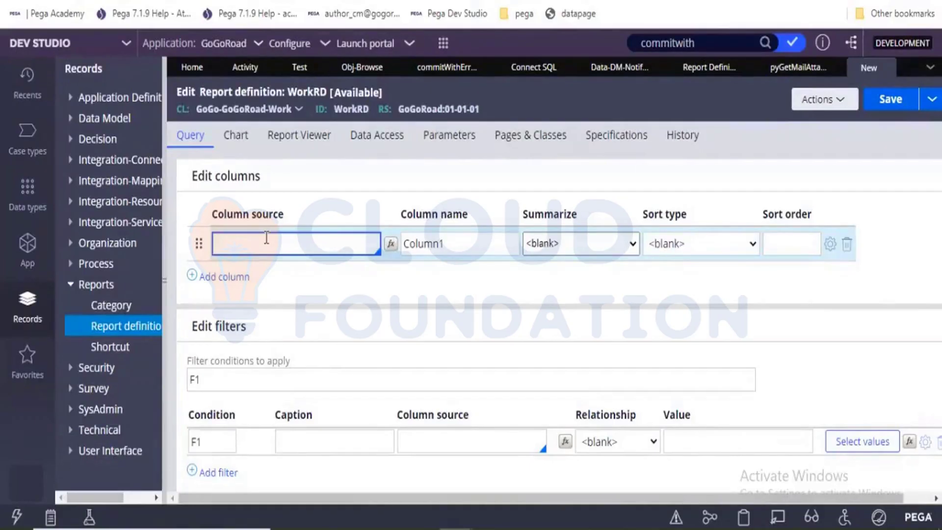
{"action": "type", "text": ".p"}
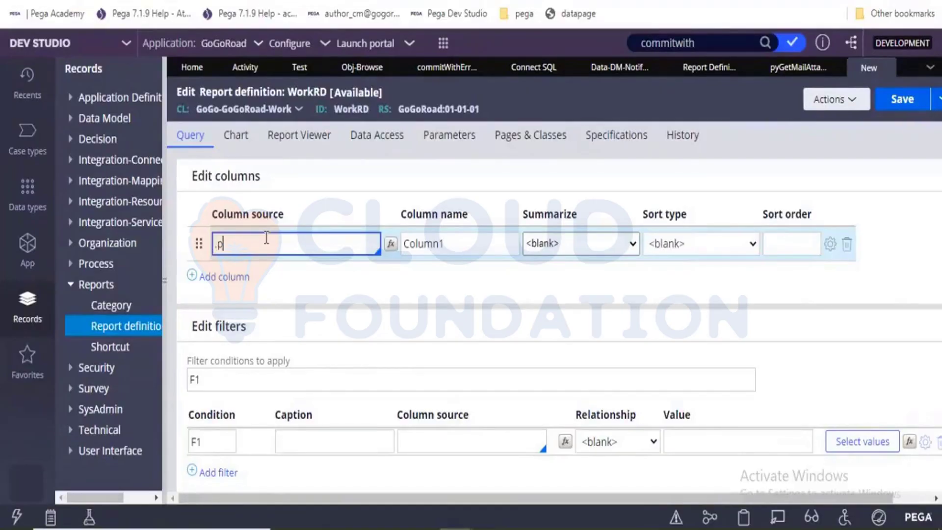
{"action": "type", "text": "yID"}
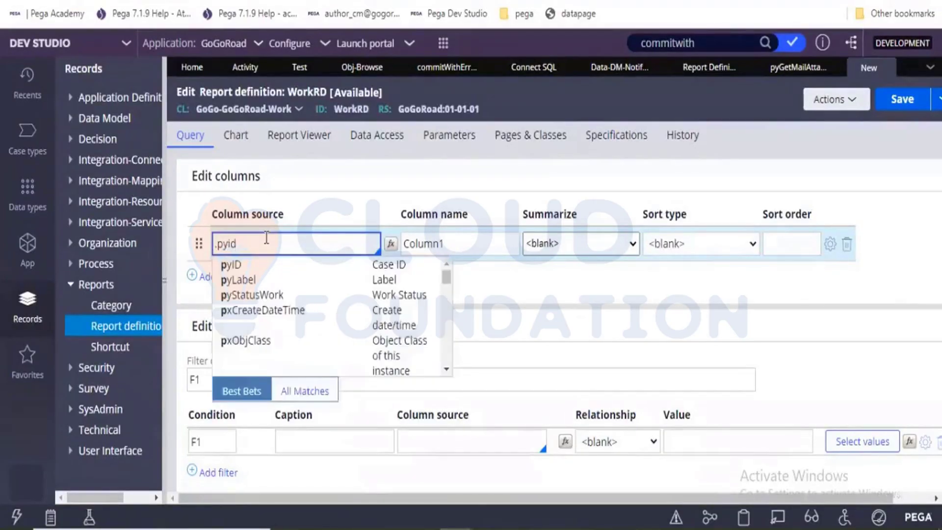
{"action": "key", "text": "Return"}
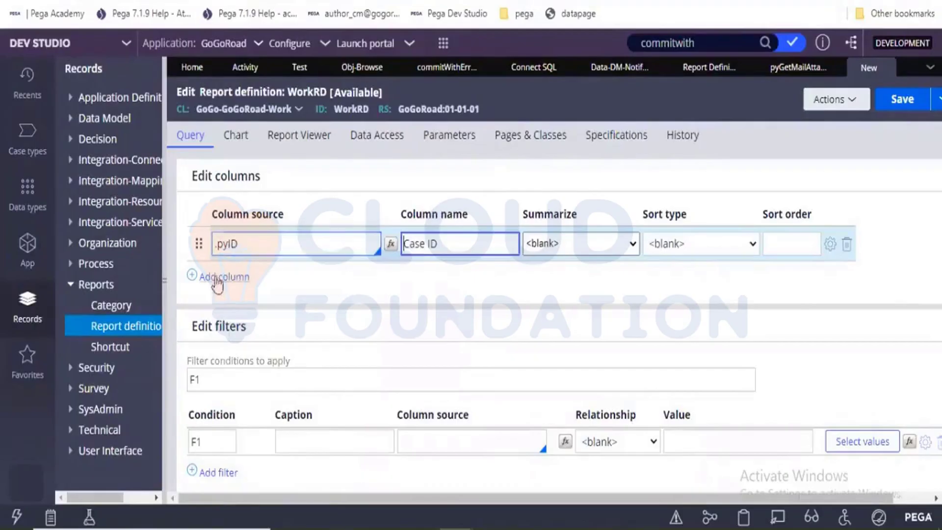
- Add a second report column with .pyStatusWork as its source
{"action": "left_click", "coordinate": [216, 289]}
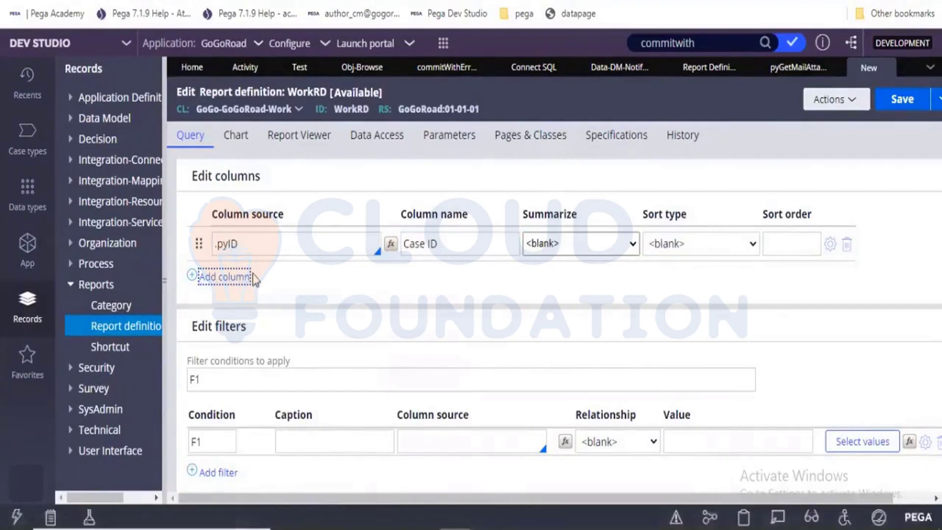
{"action": "left_click", "coordinate": [219, 279]}
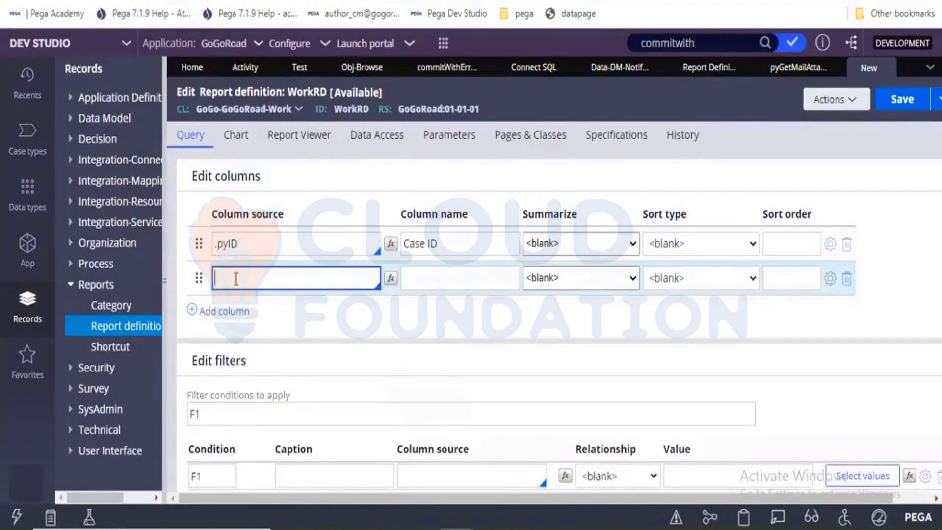
{"action": "type", "text": ".pySt"}
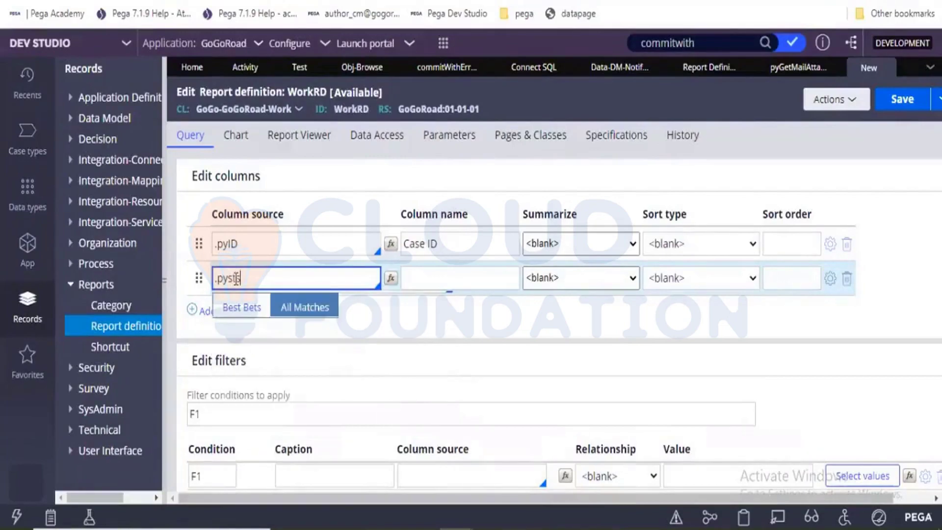
{"action": "type", "text": "a"}
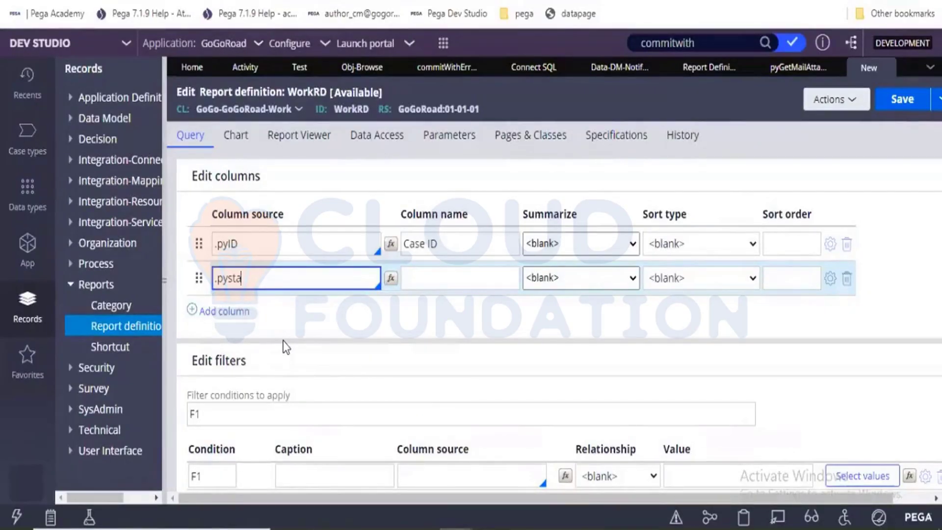
{"action": "type", "text": "tusWork"}
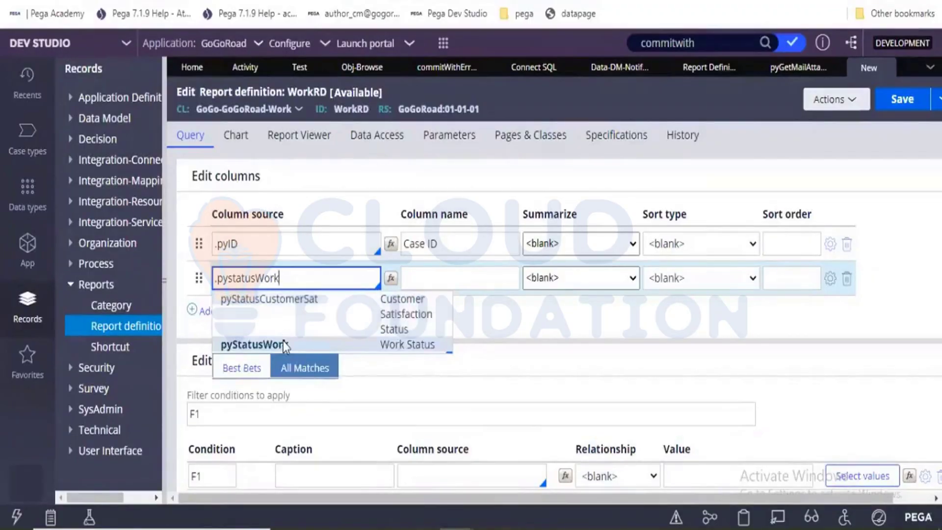
{"action": "left_click", "coordinate": [284, 342]}
- Add a third report column with .pxCreateOperator as its source
{"action": "left_click", "coordinate": [238, 311]}
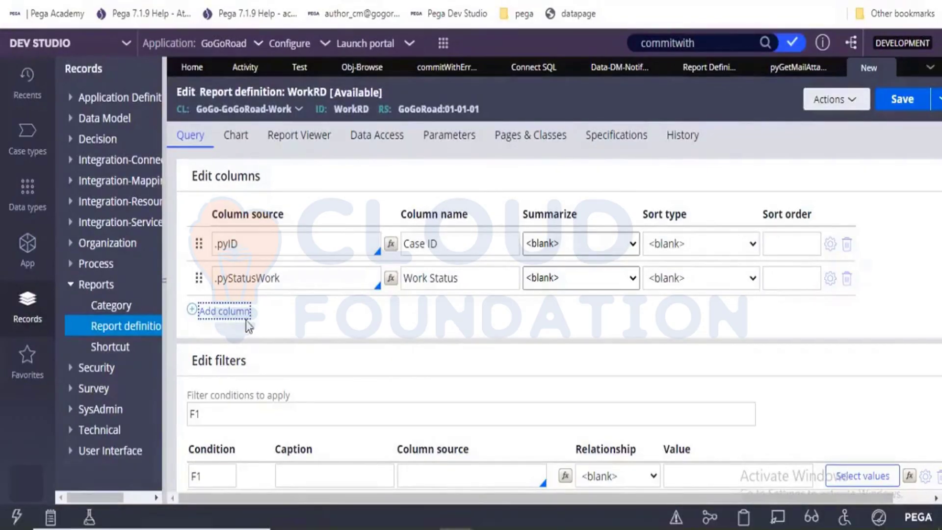
{"action": "left_click", "coordinate": [234, 316]}
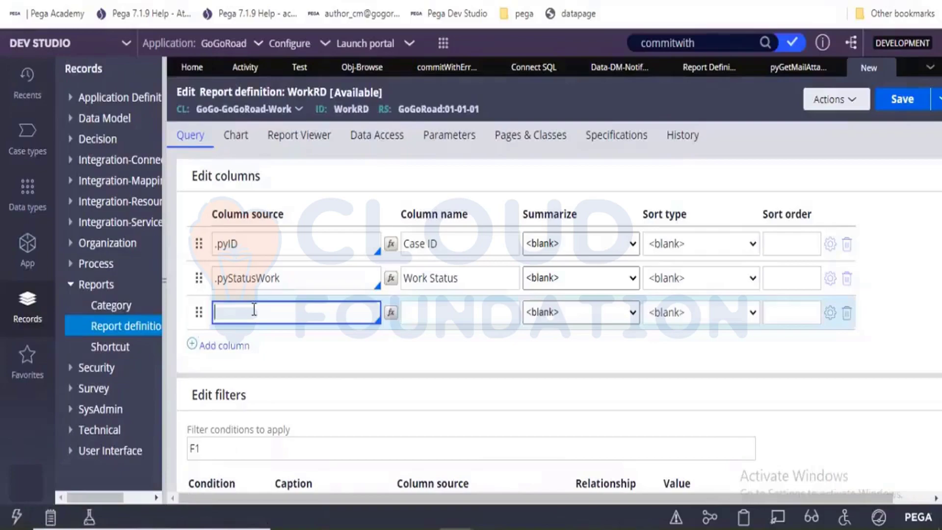
{"action": "type", "text": ".pxcr"}
{"action": "key", "text": "Down"}
{"action": "key", "text": "Down"}
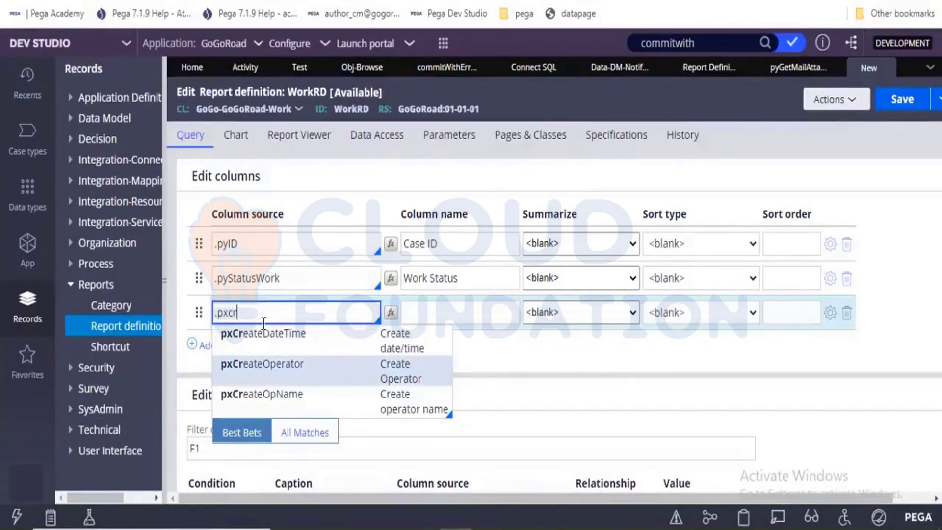
{"action": "left_click", "coordinate": [276, 368]}
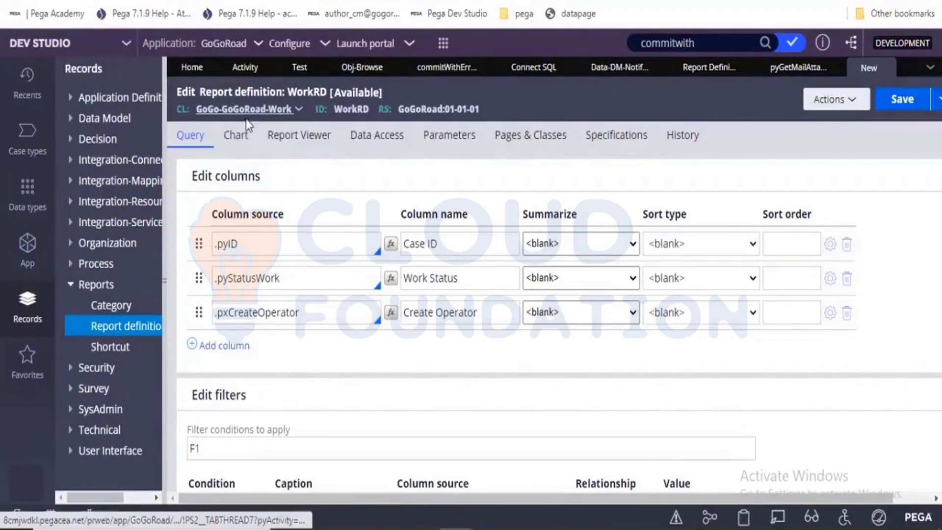
- Save the WorkRD report definition and run it
{"action": "left_click", "coordinate": [907, 106]}
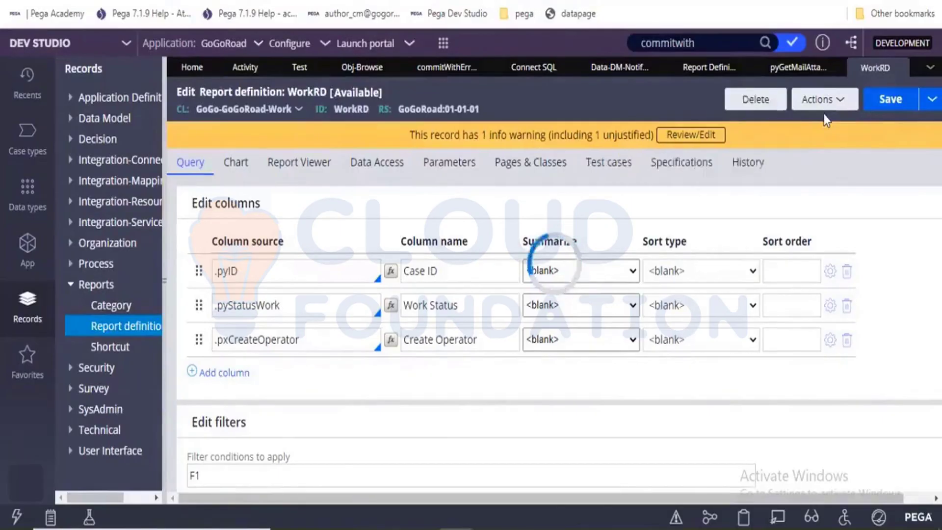
{"action": "left_click", "coordinate": [827, 101]}
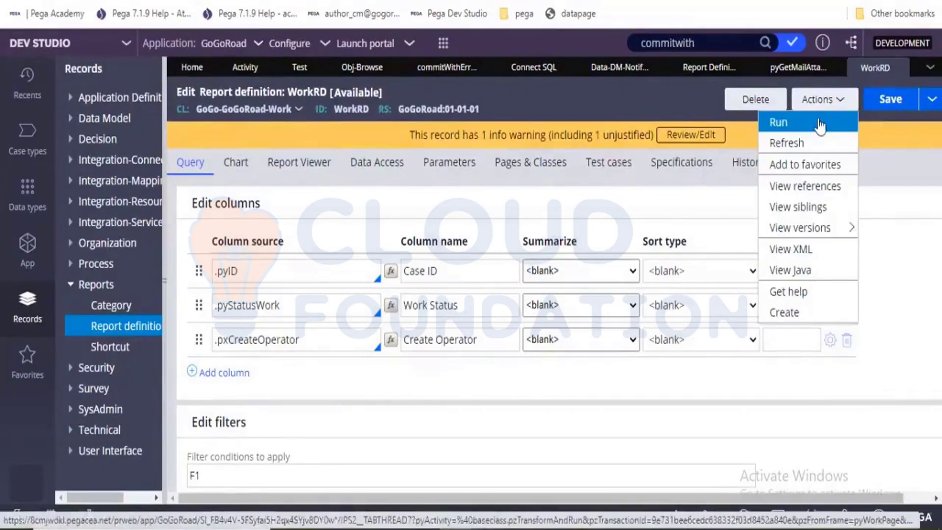
{"action": "left_click", "coordinate": [820, 125]}
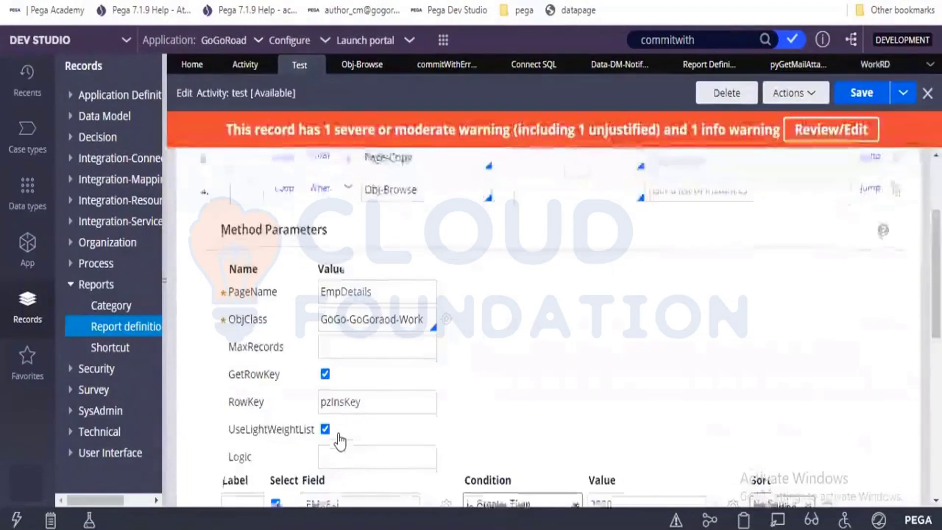
- Review the .EMpSal and .EMpNAme fields in the Obj-Browse method parameters of the test activity
{"action": "scroll", "coordinate": [340, 442], "scroll_direction": "up", "scroll_amount": 5}
{"action": "scroll", "coordinate": [339, 442], "scroll_direction": "up", "scroll_amount": 5}
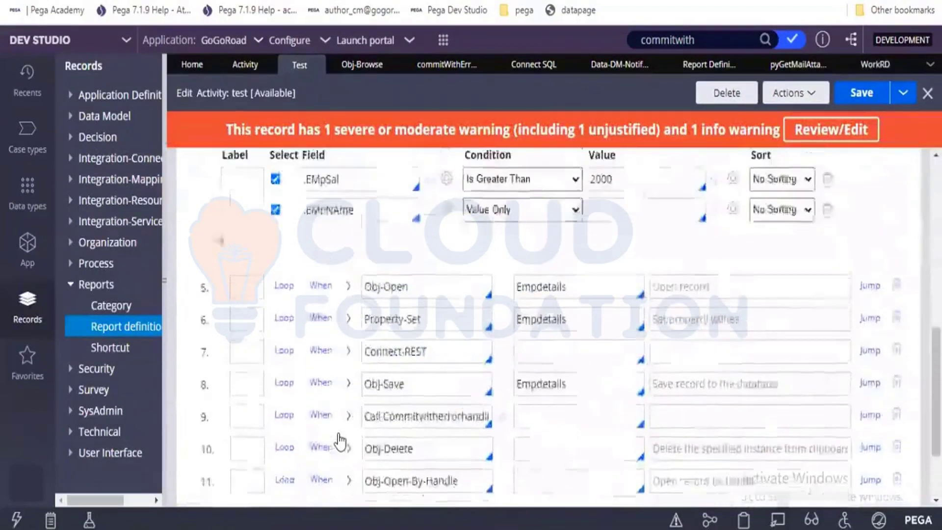
{"action": "scroll", "coordinate": [340, 441], "scroll_direction": "up", "scroll_amount": 3}
{"action": "left_click_drag", "start_coordinate": [346, 398], "coordinate": [312, 397]}
{"action": "triple_click", "coordinate": [300, 434]}
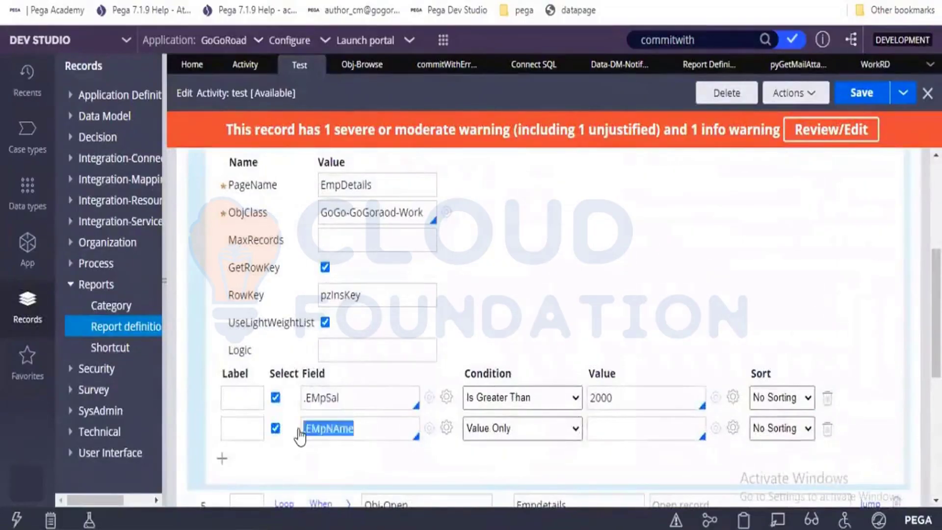
{"action": "left_click", "coordinate": [300, 435]}
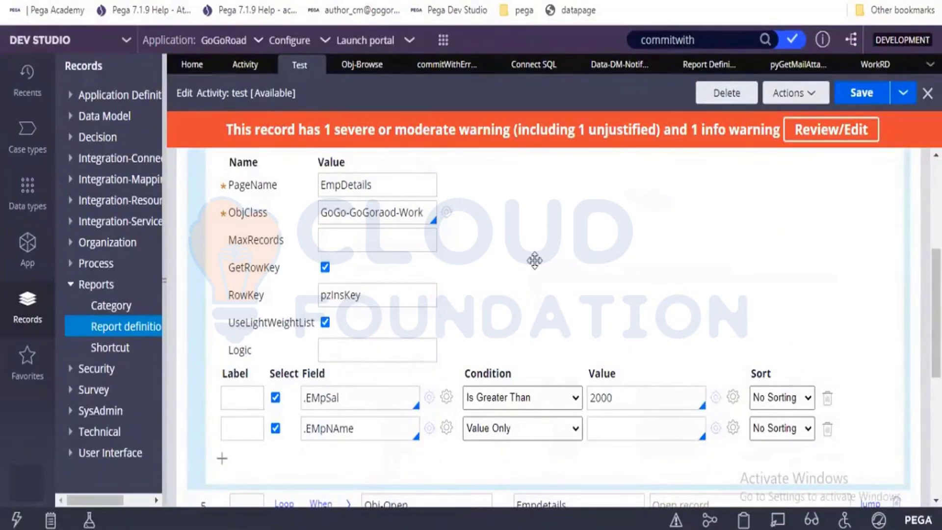
- Compare the employee table in the Excel workbook with the .pyID column source of the WorkRD report definition
{"action": "left_click", "coordinate": [869, 72]}
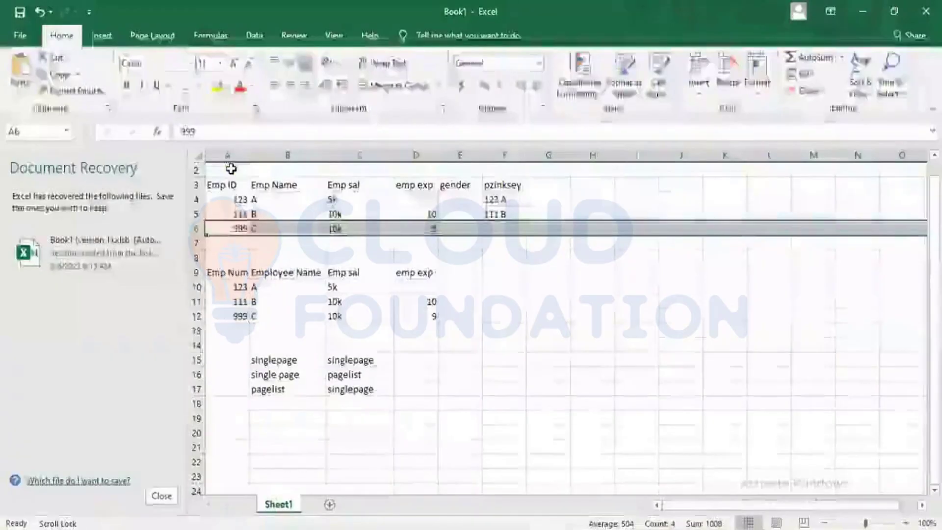
{"action": "left_click", "coordinate": [231, 168]}
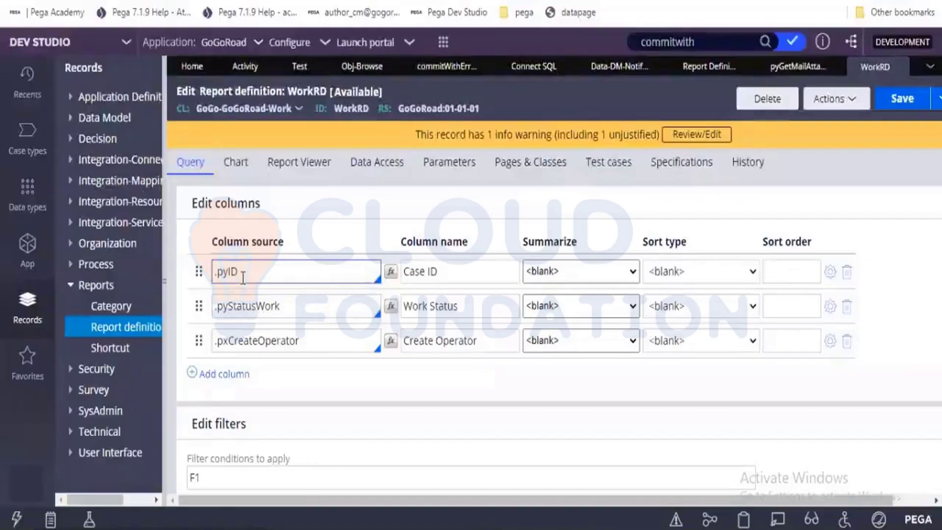
{"action": "left_click", "coordinate": [212, 271]}
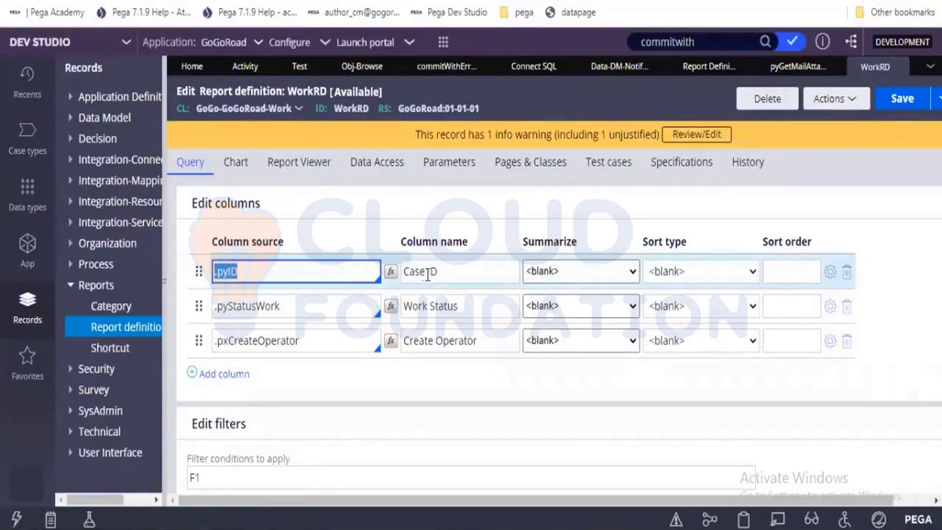
- Add a fourth report column with .pzInsKey as its source
{"action": "left_click_drag", "start_coordinate": [459, 305], "coordinate": [411, 304]}
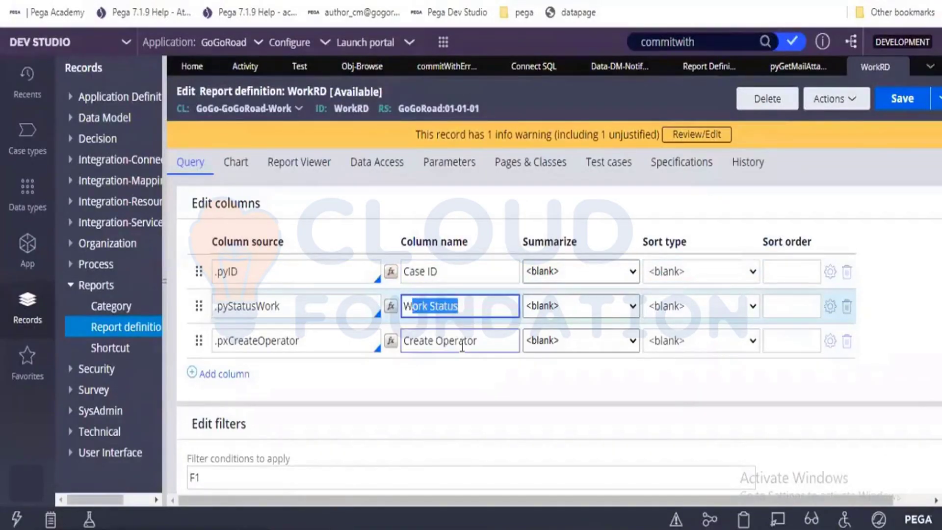
{"action": "left_click_drag", "start_coordinate": [463, 340], "coordinate": [413, 340]}
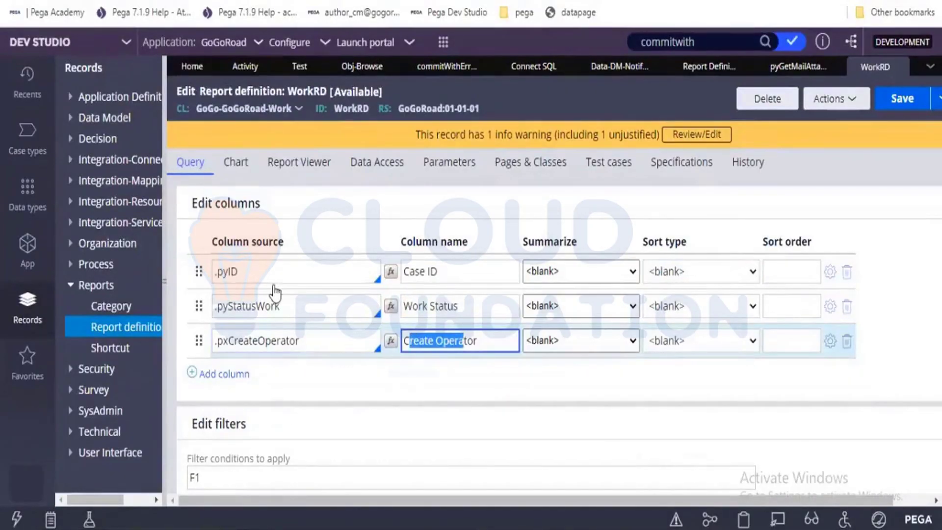
{"action": "left_click", "coordinate": [239, 378]}
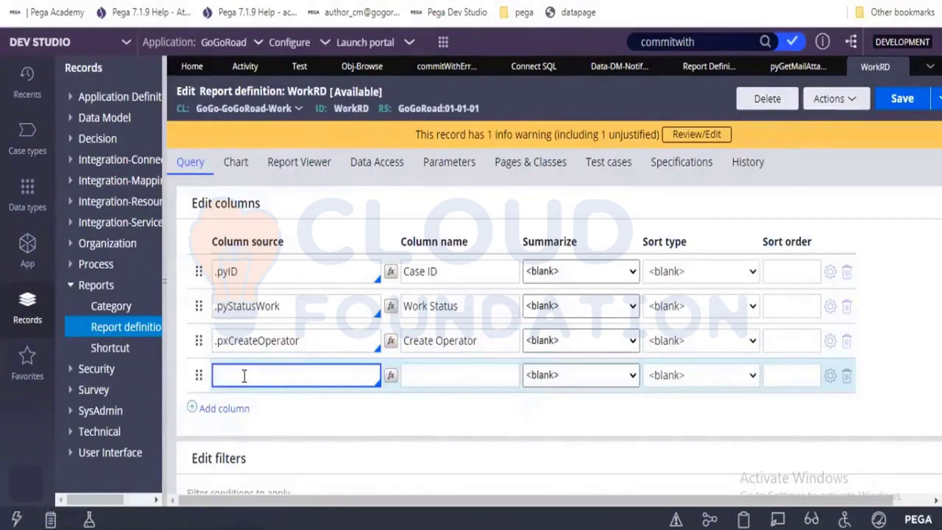
{"action": "type", "text": ".pzink"}
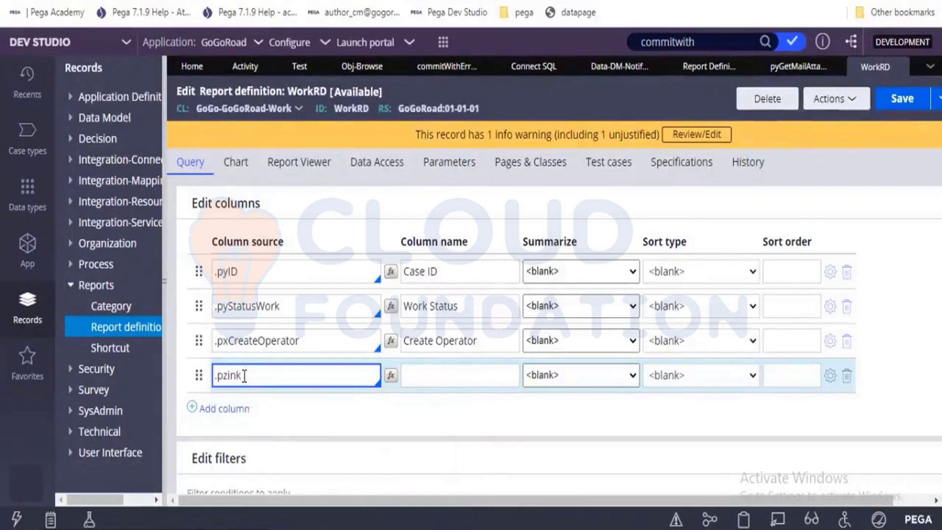
{"action": "key", "text": "BackSpace"}
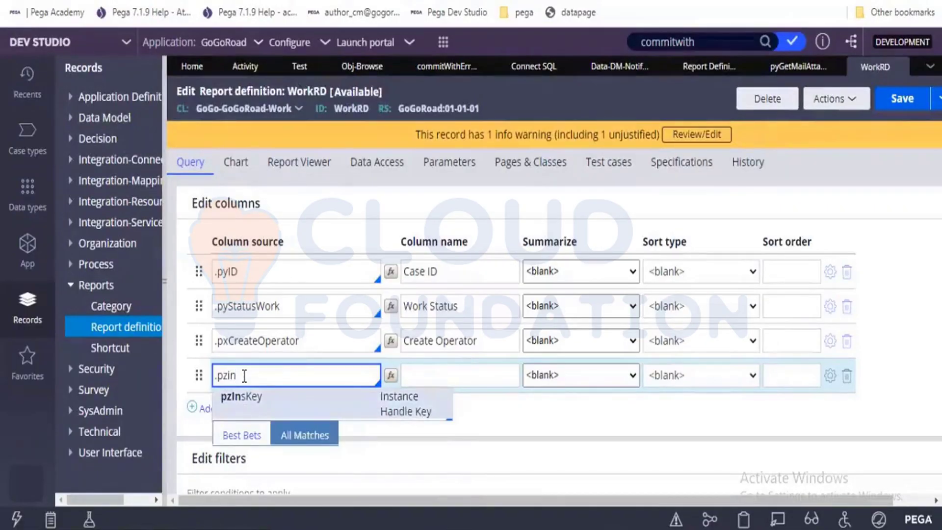
{"action": "key", "text": "Return"}
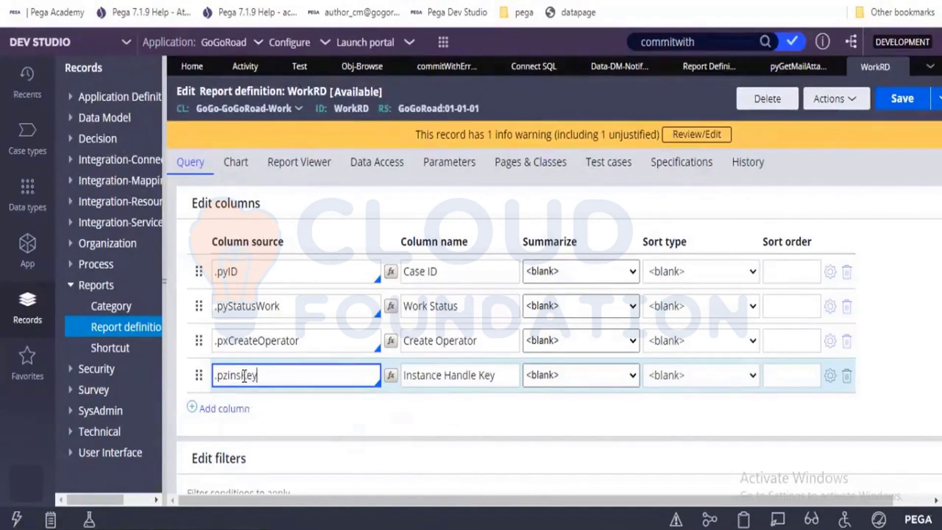
{"action": "key", "text": "Tab"}
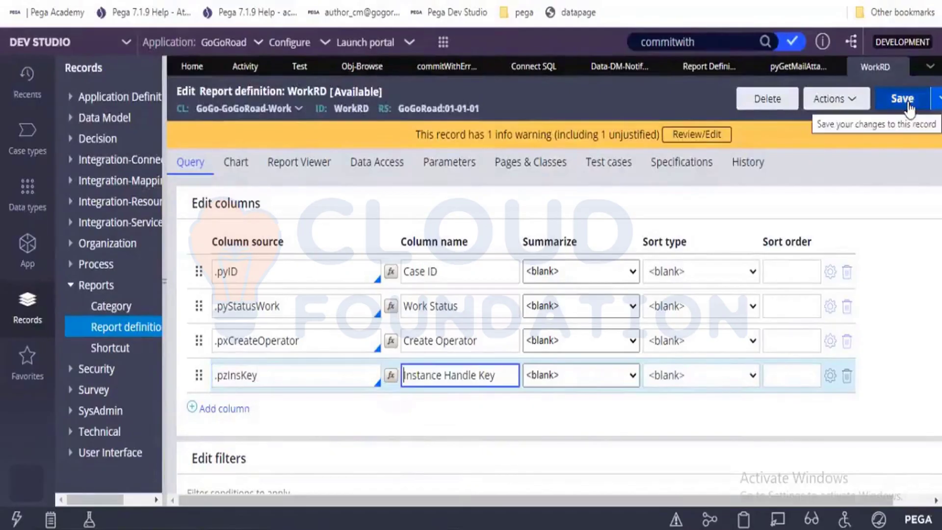
- Save the report definition with the added key column, run it and check the Instance Handle Key column
{"action": "left_click", "coordinate": [909, 109]}
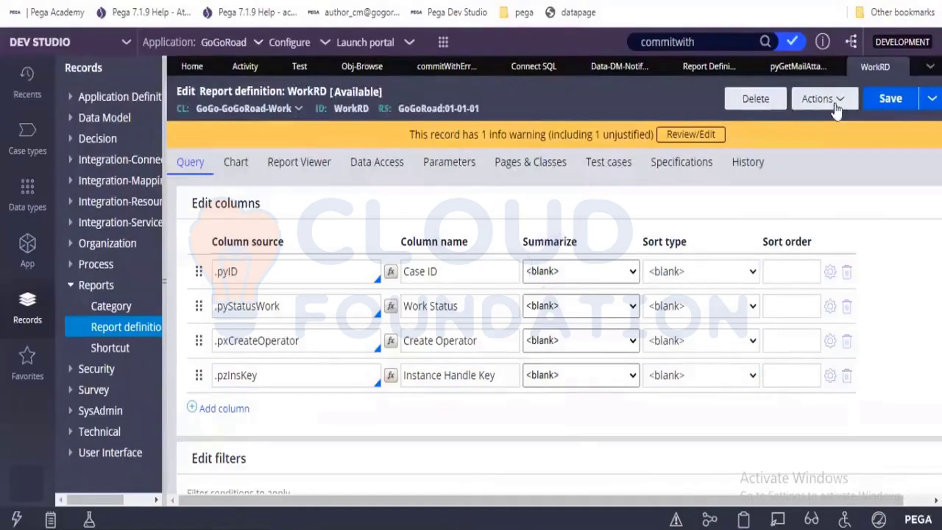
{"action": "left_click", "coordinate": [834, 104]}
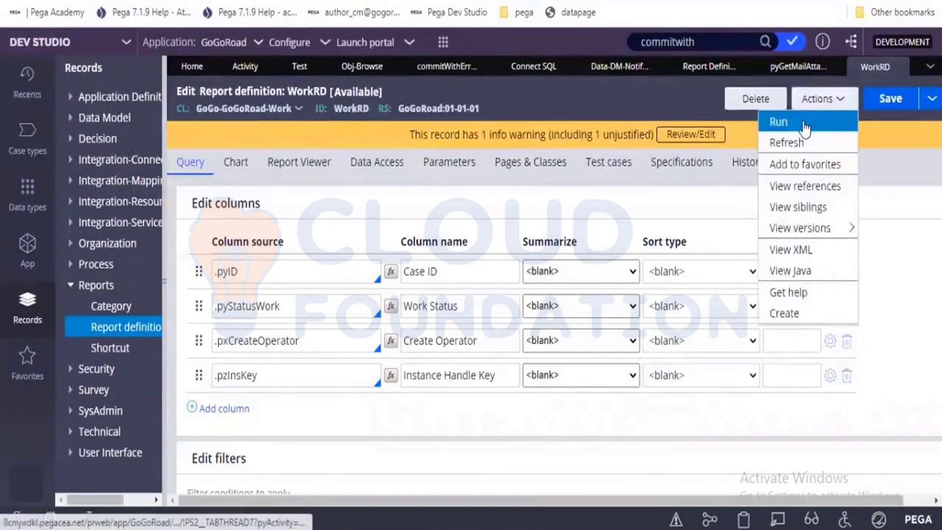
{"action": "left_click", "coordinate": [805, 128]}
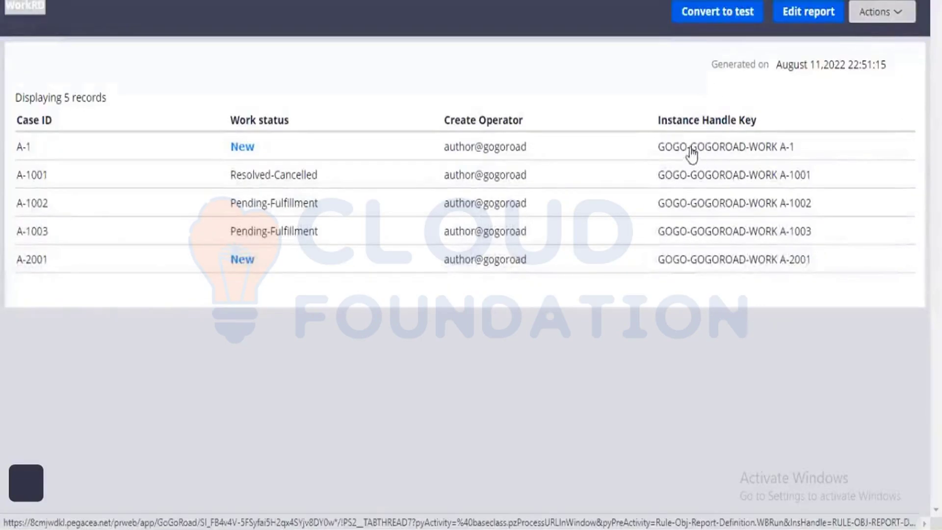
{"action": "left_click_drag", "start_coordinate": [657, 132], "coordinate": [759, 131]}
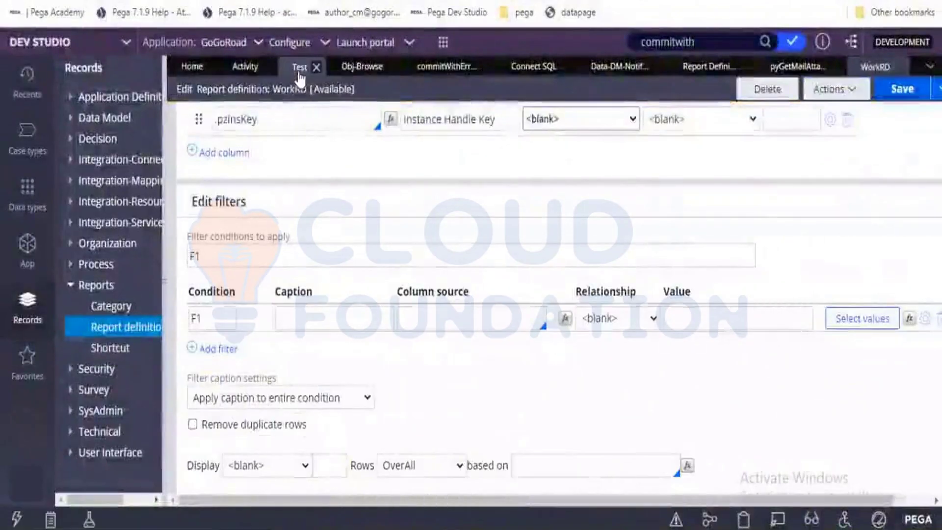
- Compare the .EMpSal condition in the test activity's Obj-Browse parameters with the column and filter sections of WorkRD
{"action": "left_click", "coordinate": [299, 72]}
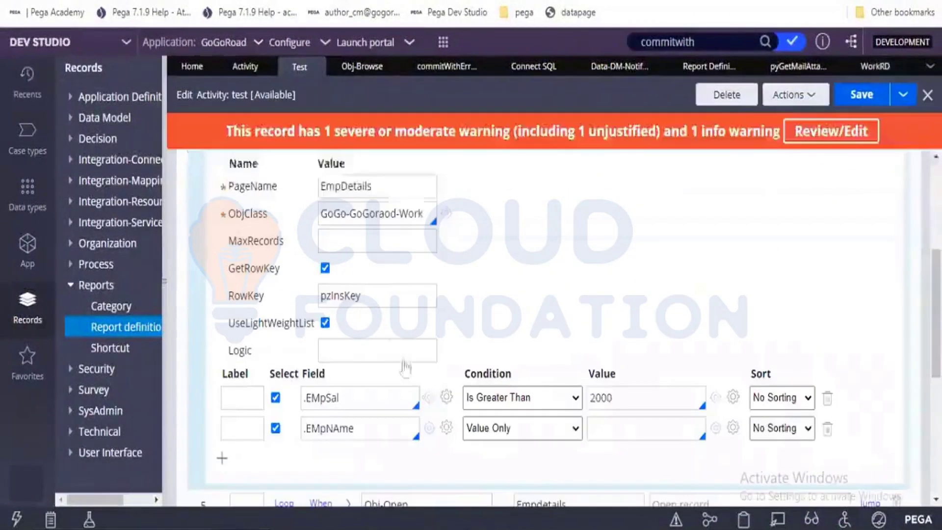
{"action": "left_click_drag", "start_coordinate": [363, 395], "coordinate": [305, 395]}
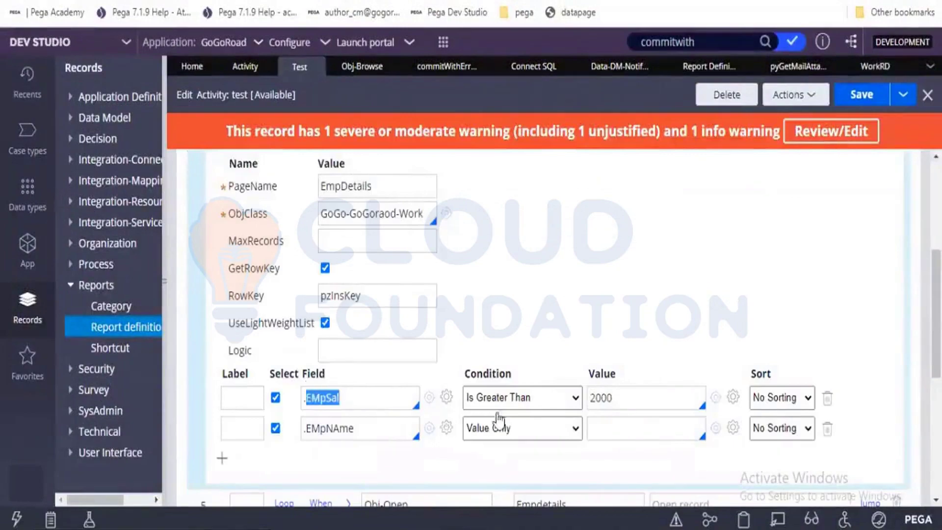
{"action": "left_click_drag", "start_coordinate": [607, 398], "coordinate": [590, 397]}
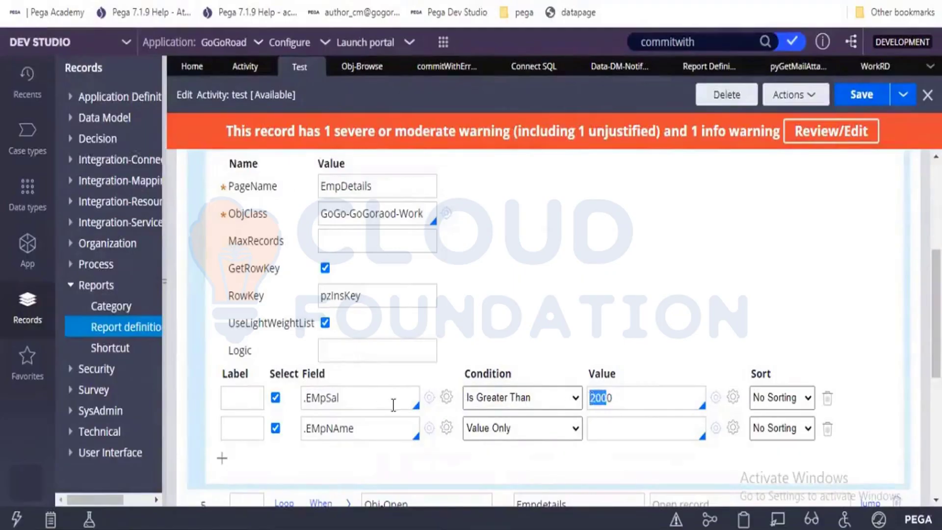
{"action": "left_click", "coordinate": [859, 95]}
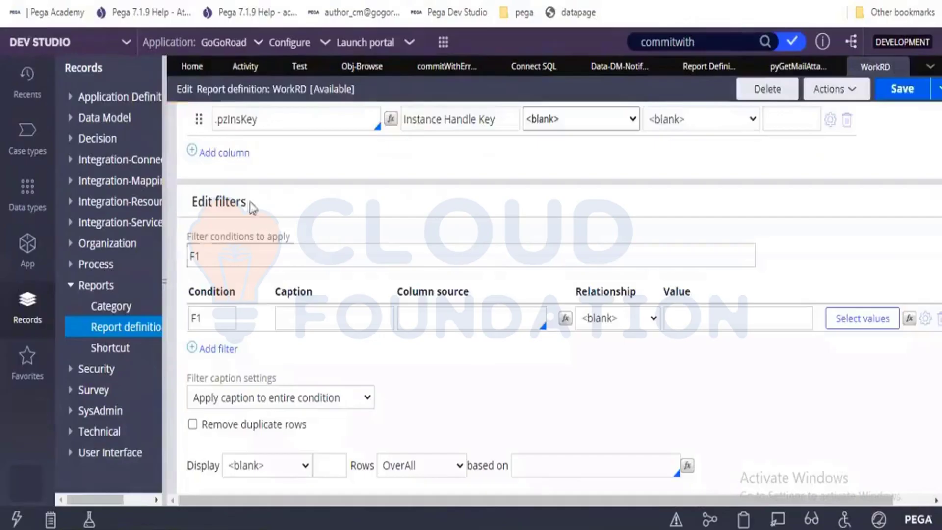
{"action": "triple_click", "coordinate": [219, 204]}
{"action": "scroll", "coordinate": [219, 205], "scroll_direction": "up", "scroll_amount": 5}
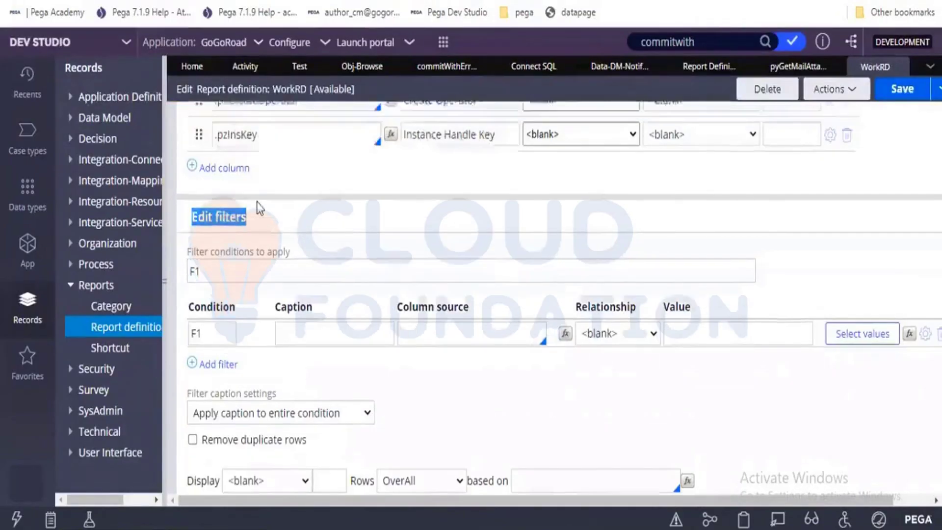
{"action": "triple_click", "coordinate": [259, 206]}
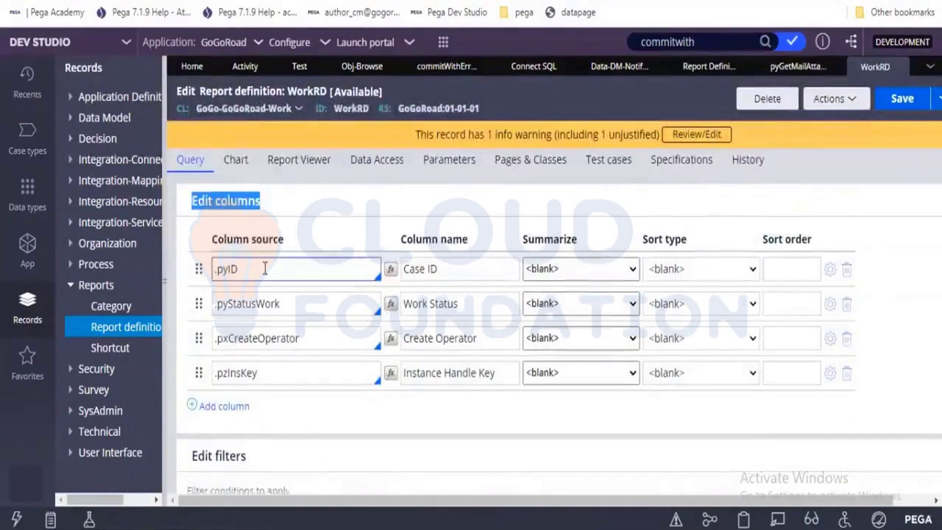
{"action": "scroll", "coordinate": [206, 270], "scroll_direction": "down", "scroll_amount": 5}
{"action": "left_click_drag", "start_coordinate": [193, 205], "coordinate": [242, 201]}
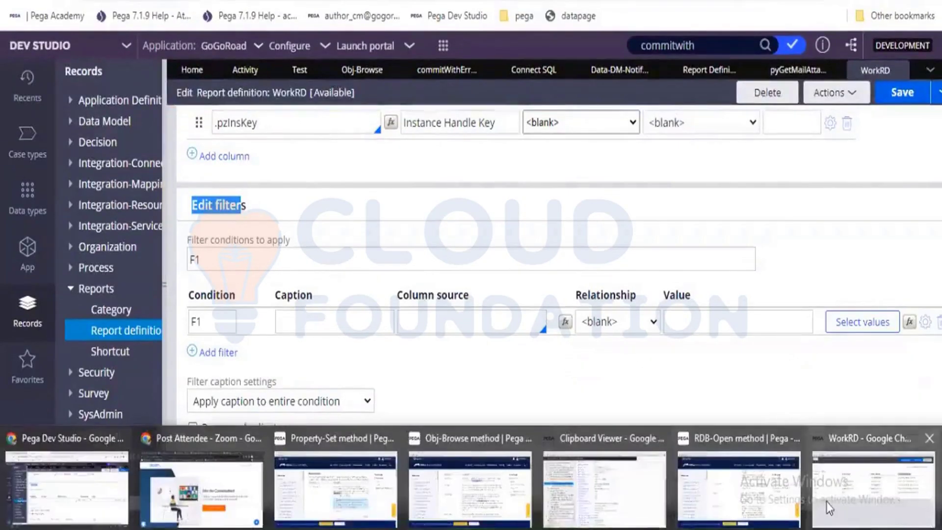
- Check the work statuses in the report output and set filter F1's column source to .pyStatusWork
{"action": "left_click", "coordinate": [826, 501]}
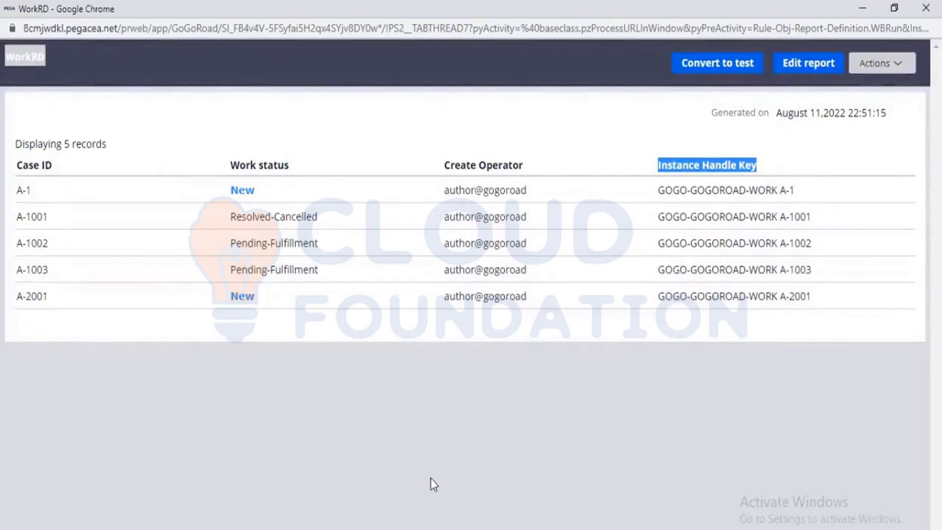
{"action": "key", "text": "alt+Tab"}
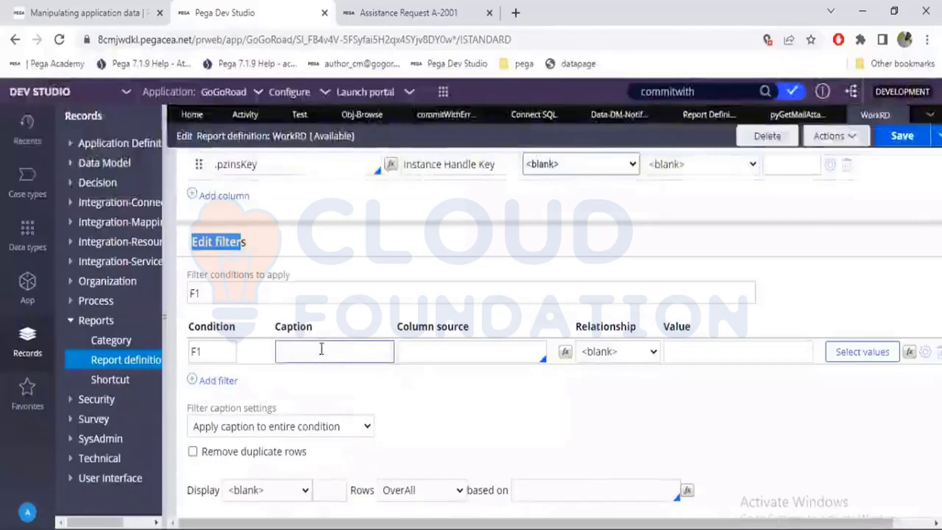
{"action": "left_click", "coordinate": [421, 358]}
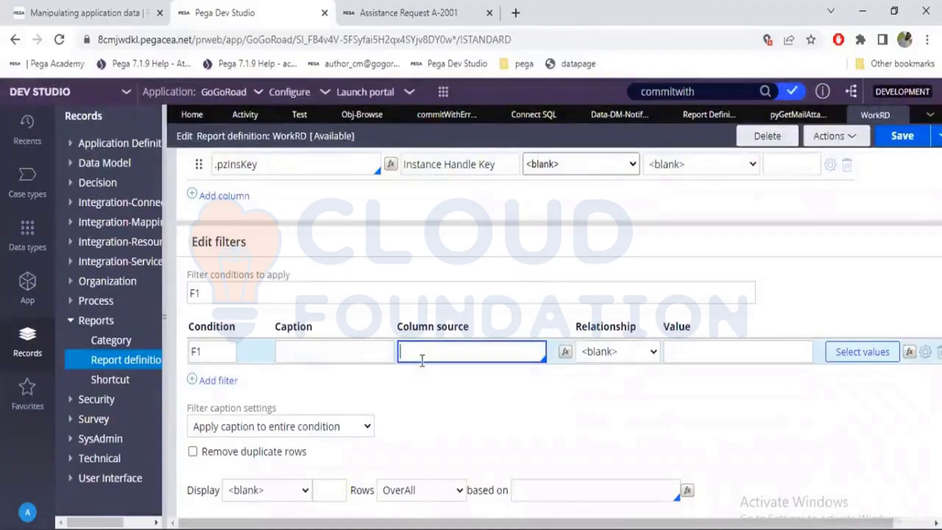
{"action": "key", "text": "alt+Tab"}
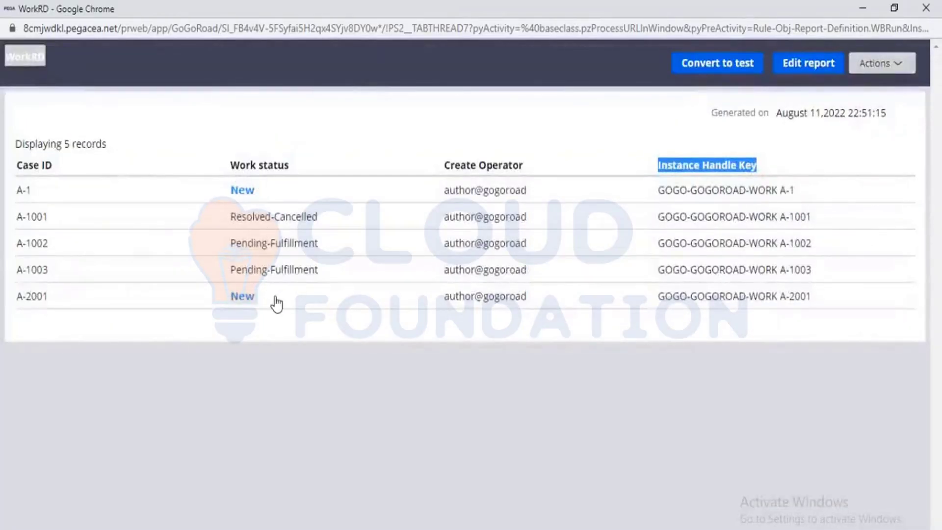
{"action": "key", "text": "alt+Tab"}
{"action": "scroll", "coordinate": [353, 395], "scroll_direction": "up", "scroll_amount": 5}
{"action": "triple_click", "coordinate": [262, 334]}
{"action": "key", "text": "ctrl+c"}
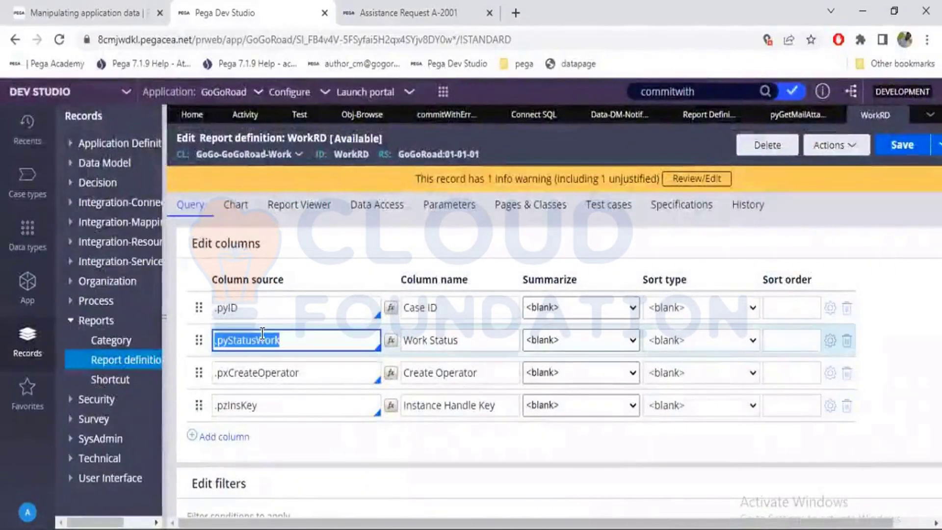
{"action": "scroll", "coordinate": [266, 368], "scroll_direction": "down", "scroll_amount": 5}
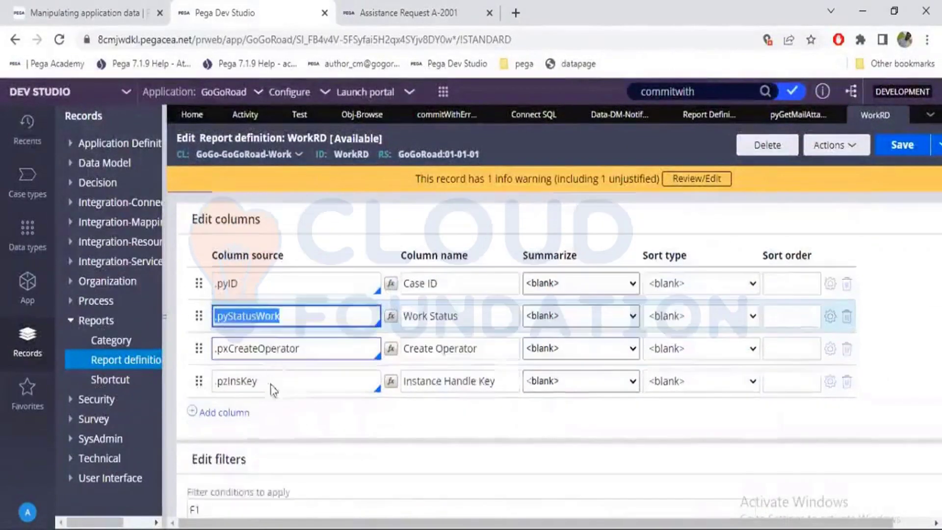
{"action": "left_click", "coordinate": [460, 352]}
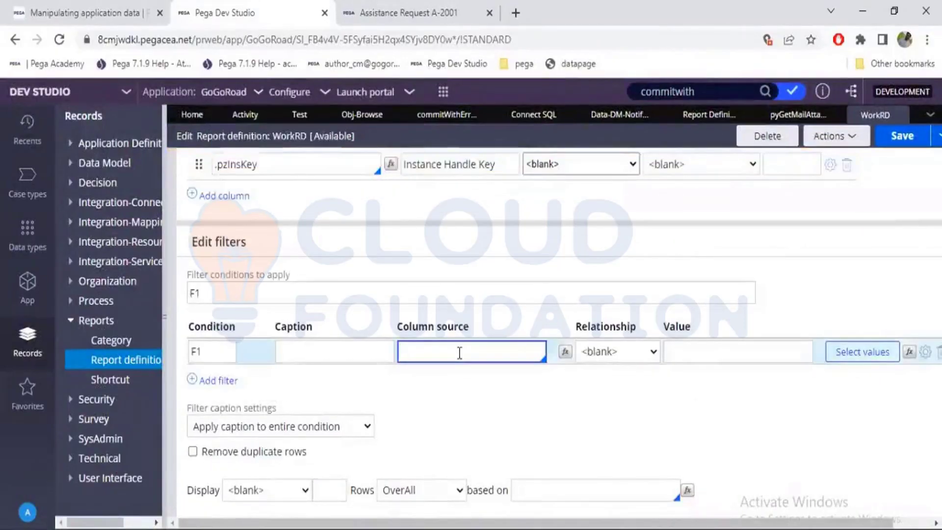
{"action": "key", "text": "ctrl+v"}
- Set filter F1's relationship to Contains and its value to "Pending"
{"action": "left_click", "coordinate": [599, 371]}
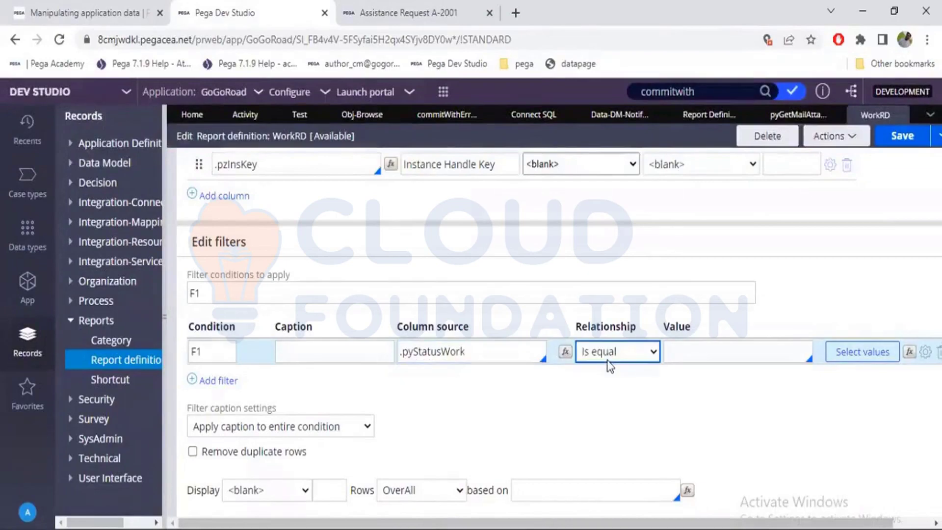
{"action": "left_click", "coordinate": [609, 366]}
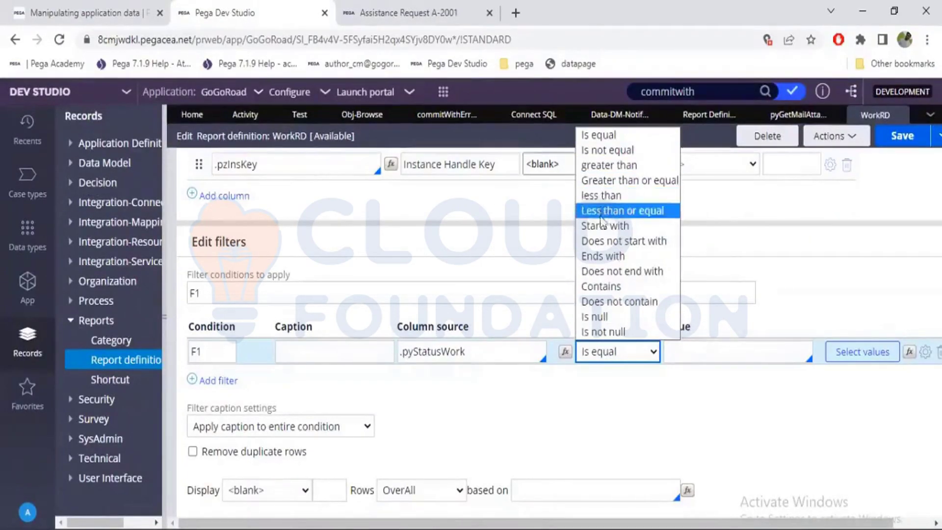
{"action": "left_click", "coordinate": [602, 287]}
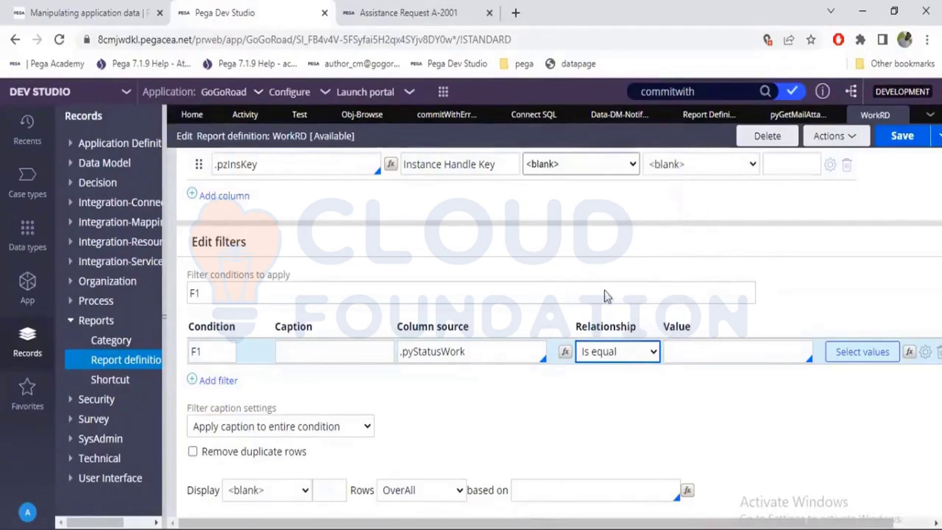
{"action": "left_click", "coordinate": [679, 355]}
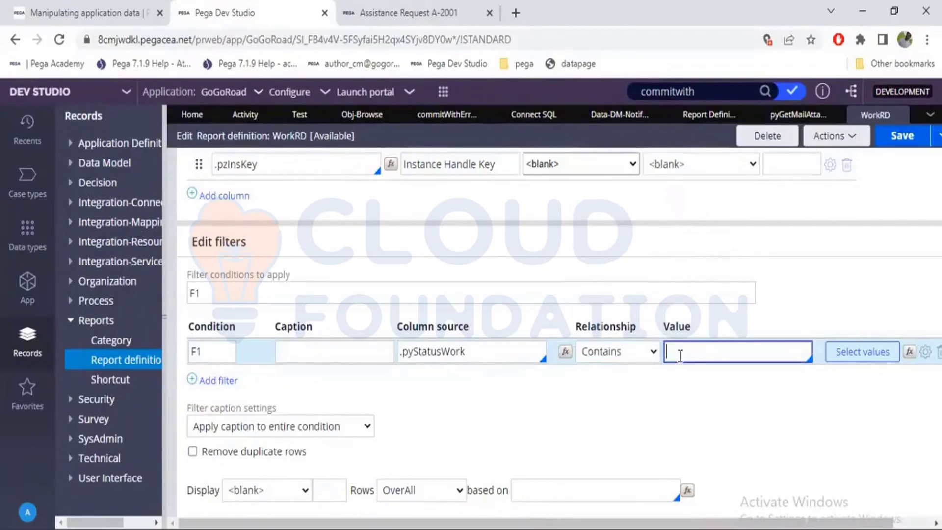
{"action": "type", "text": "\"Pen\""}
{"action": "key", "text": "Left"}
{"action": "type", "text": "Pending"}
- Save WorkRD with the work status filter and run the filtered report
{"action": "left_click", "coordinate": [896, 138]}
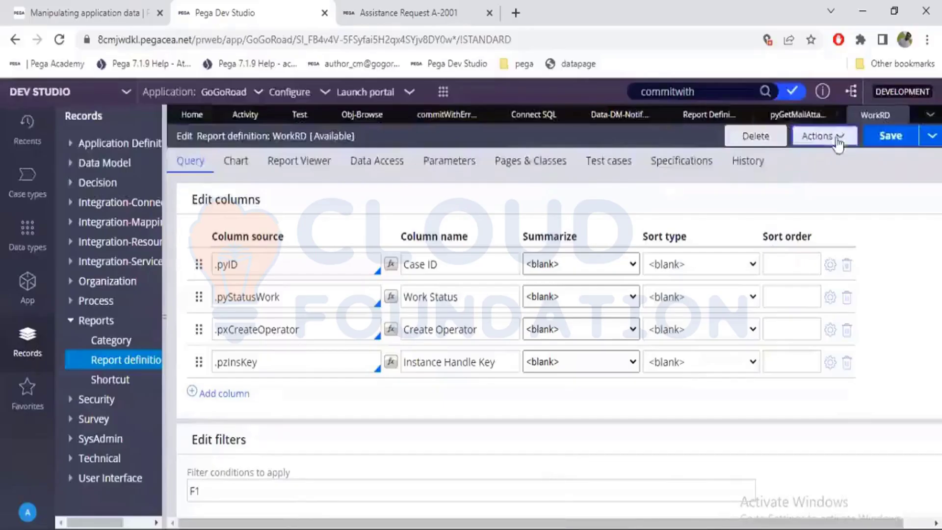
{"action": "left_click", "coordinate": [839, 142]}
{"action": "left_click", "coordinate": [822, 156]}
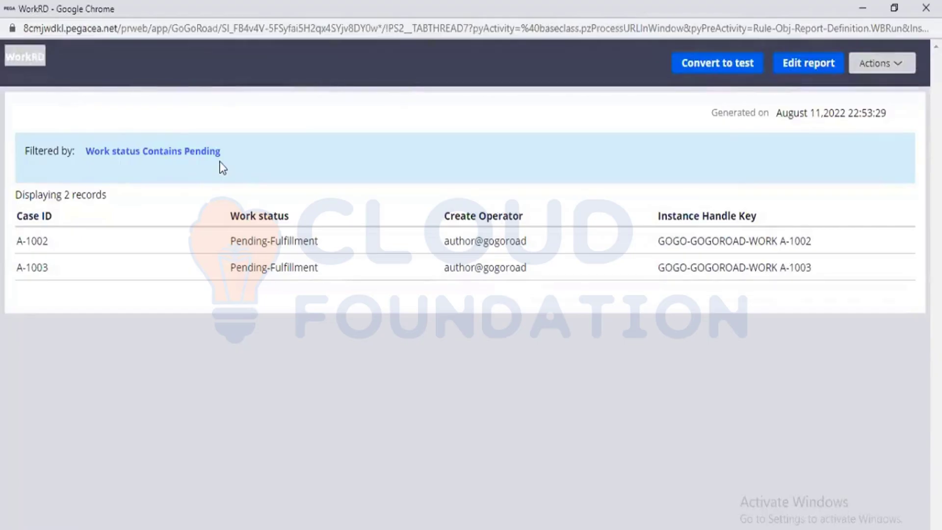
- Review the F1 filter condition and the column sources of the WorkRD report definition
{"action": "key", "text": "alt+Tab"}
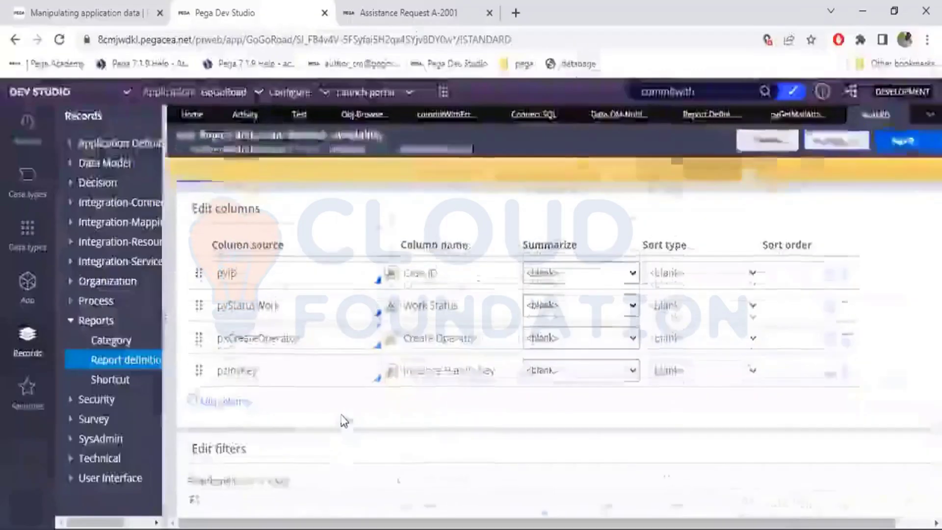
{"action": "scroll", "coordinate": [341, 420], "scroll_direction": "down", "scroll_amount": 3}
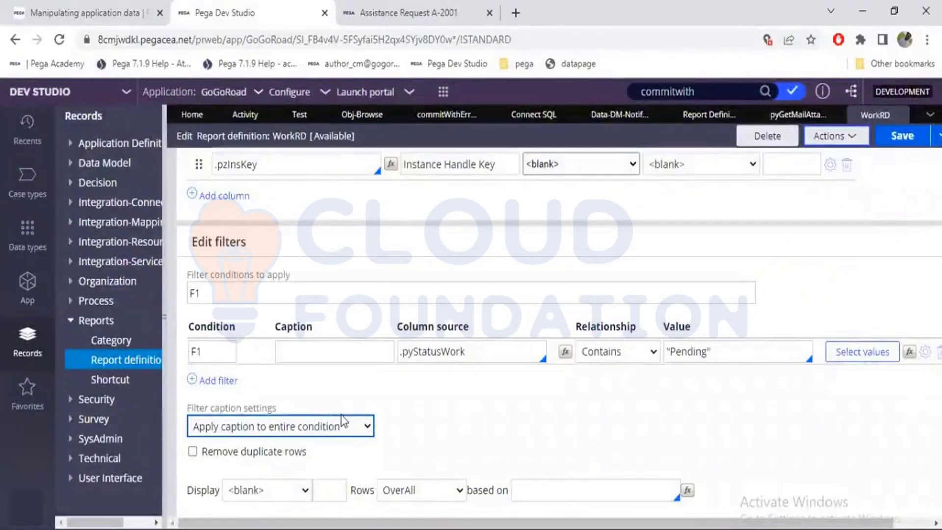
{"action": "scroll", "coordinate": [342, 420], "scroll_direction": "up", "scroll_amount": 1}
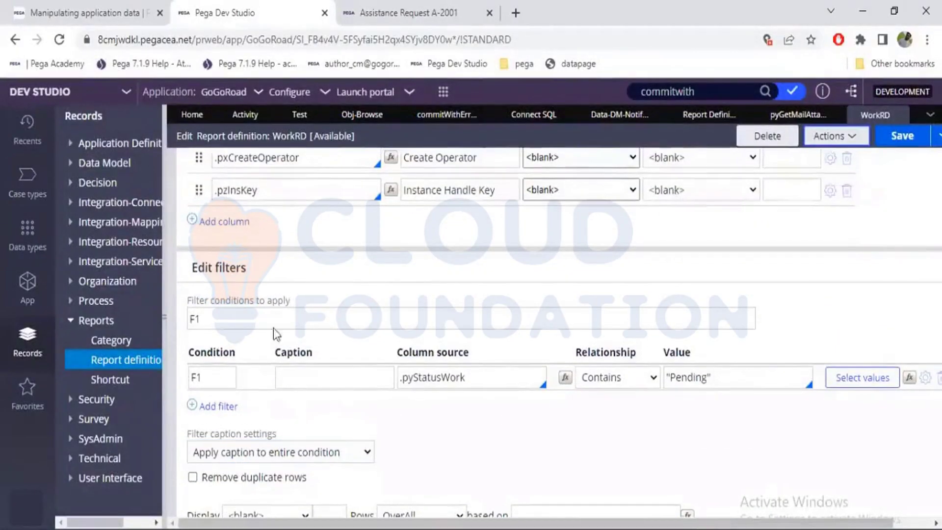
{"action": "left_click", "coordinate": [283, 314]}
{"action": "scroll", "coordinate": [283, 309], "scroll_direction": "up", "scroll_amount": 5}
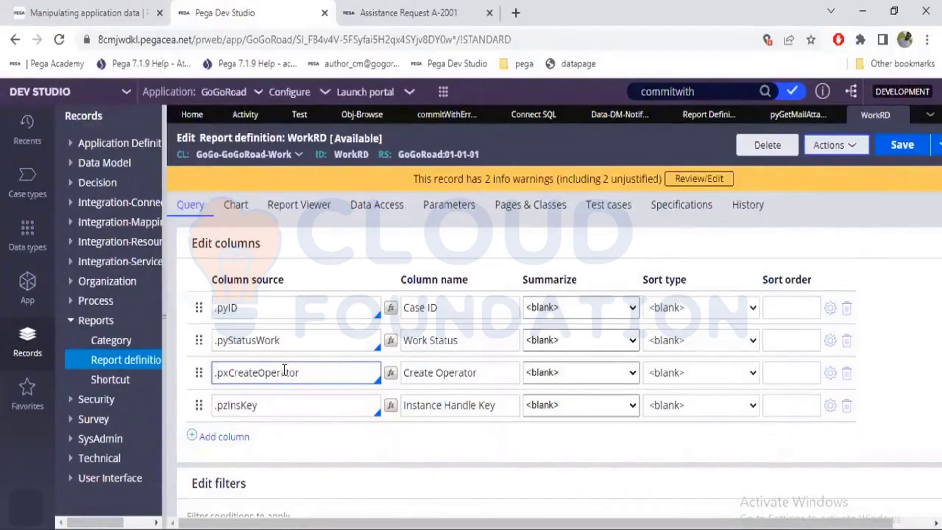
- Review filter F1's column source and value in WorkRD and compare them with the filtered report output
{"action": "scroll", "coordinate": [285, 371], "scroll_direction": "down", "scroll_amount": 4}
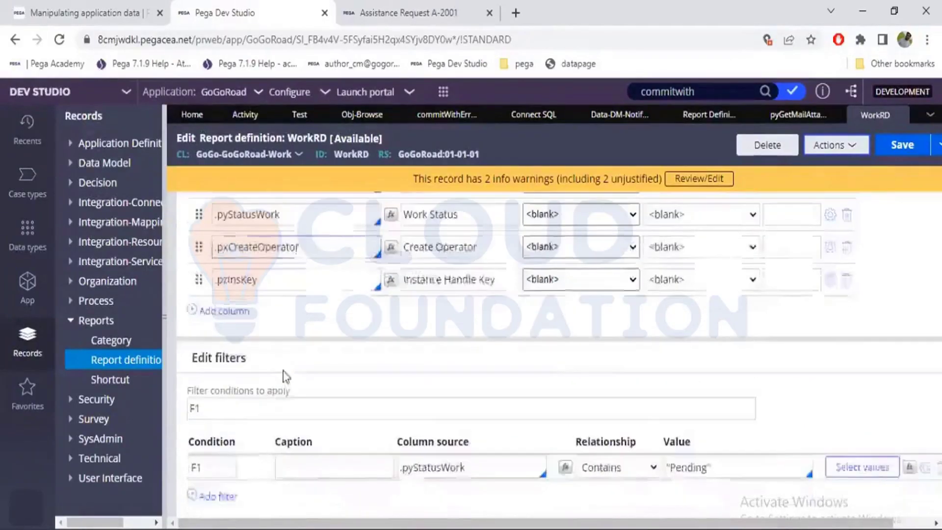
{"action": "left_click_drag", "start_coordinate": [190, 313], "coordinate": [255, 321]}
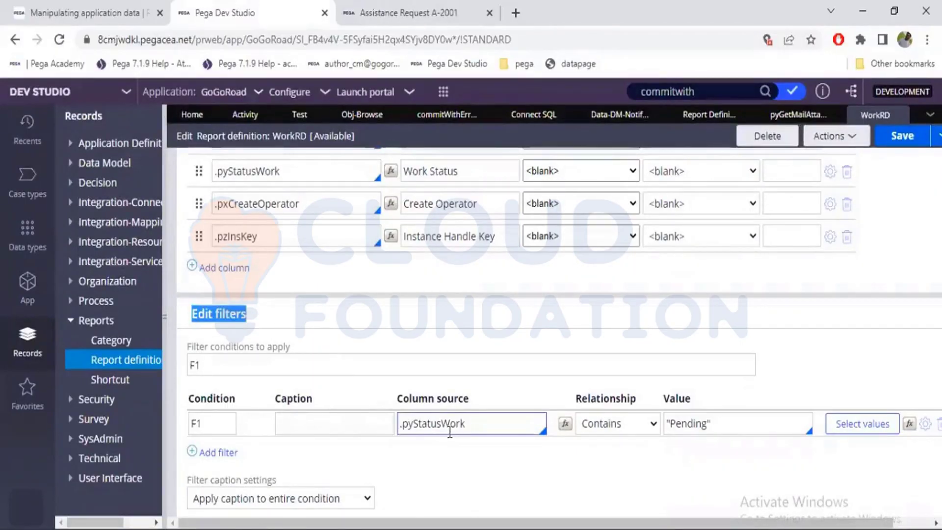
{"action": "left_click_drag", "start_coordinate": [461, 425], "coordinate": [400, 423]}
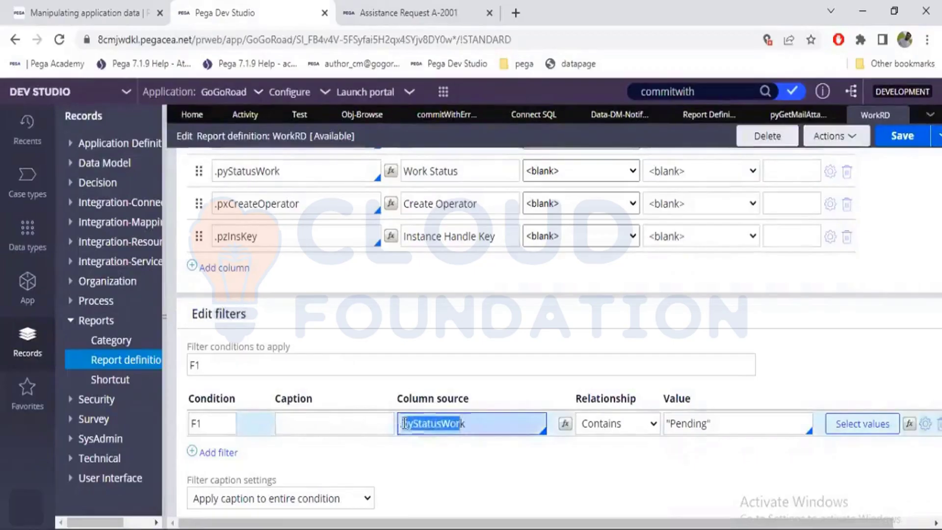
{"action": "double_click", "coordinate": [672, 419]}
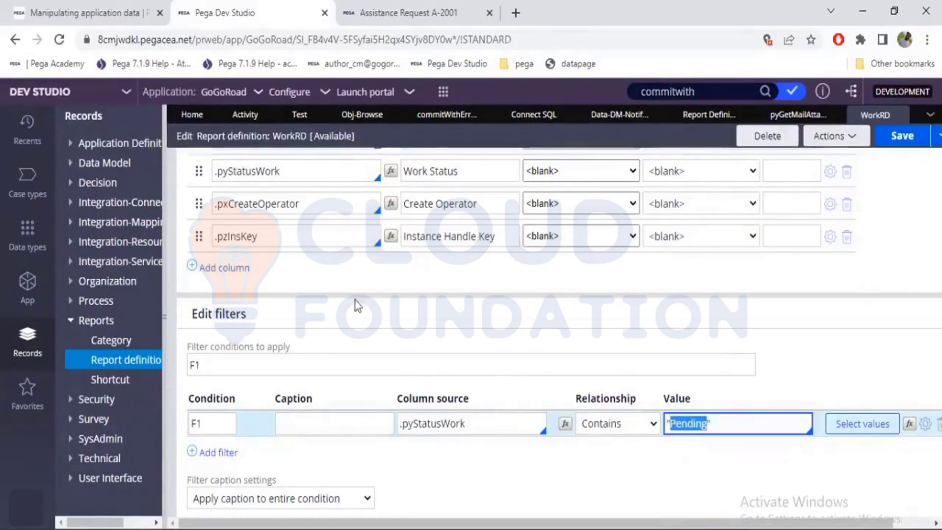
{"action": "key", "text": "alt+Tab"}
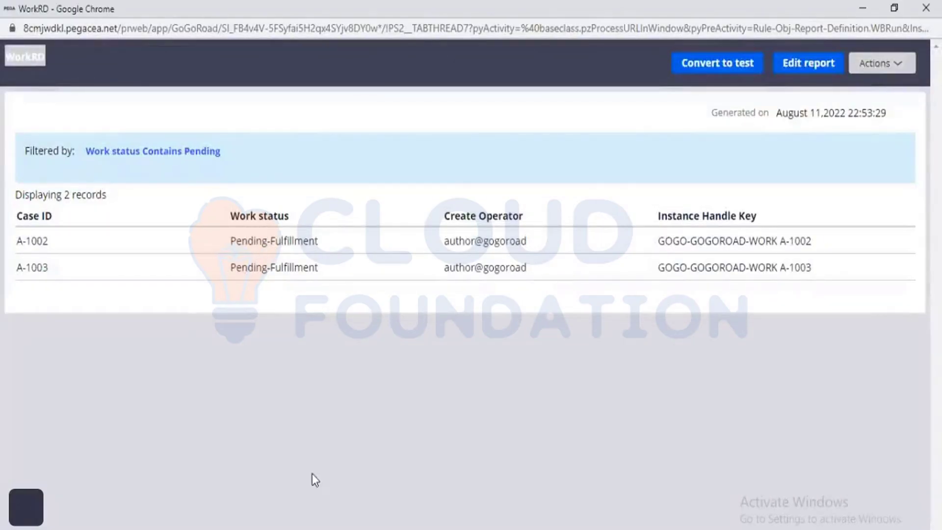
{"action": "key", "text": "alt+Tab"}
- Add two blank filter rows below F1 in WorkRD and inspect the combined filter conditions
{"action": "left_click", "coordinate": [217, 455]}
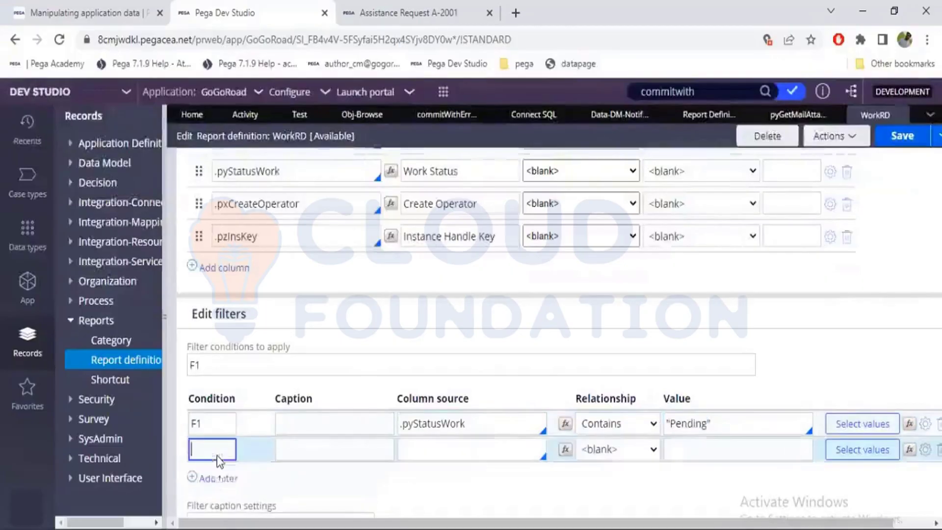
{"action": "left_click", "coordinate": [216, 478]}
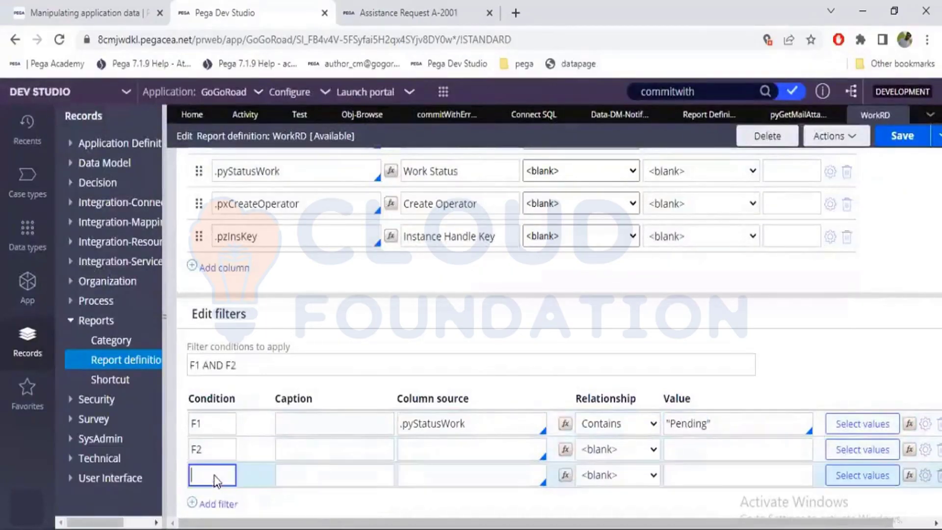
{"action": "left_click", "coordinate": [290, 363]}
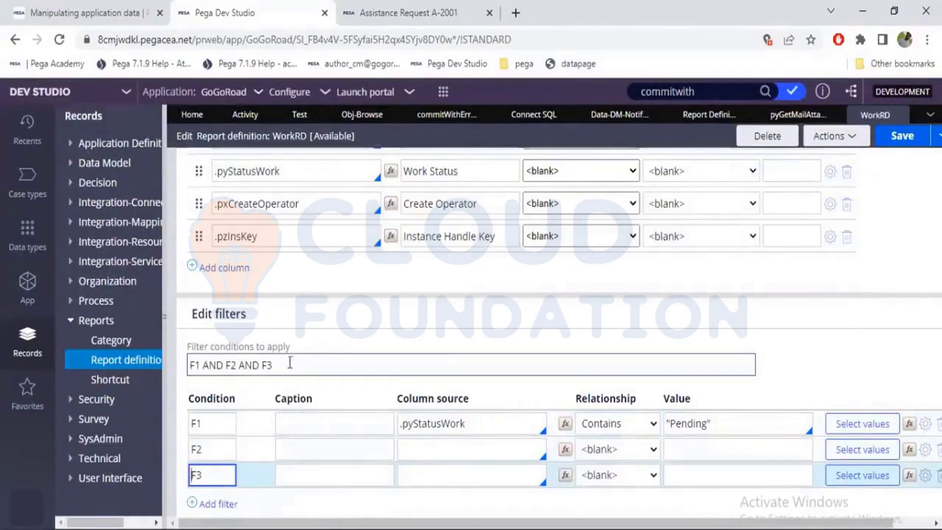
{"action": "left_click_drag", "start_coordinate": [291, 364], "coordinate": [190, 364]}
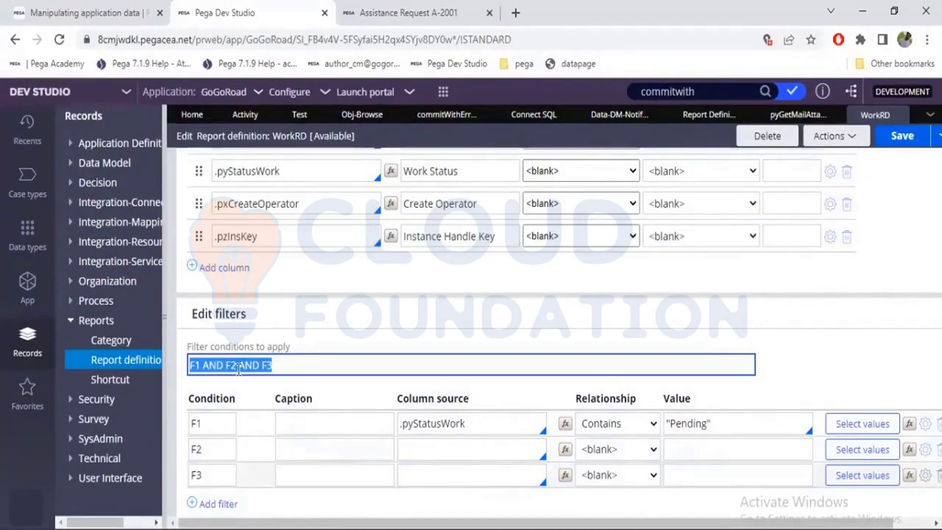
- Examine the Obj-Browse parameters and the .EMpSal condition in the Test activity for comparison with the report definition
{"action": "scroll", "coordinate": [239, 368], "scroll_direction": "up", "scroll_amount": 3}
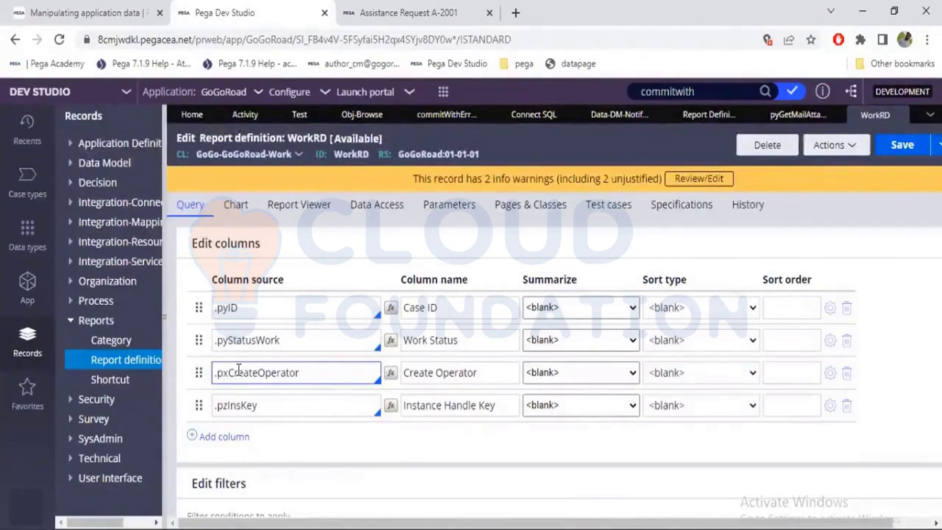
{"action": "left_click", "coordinate": [299, 118]}
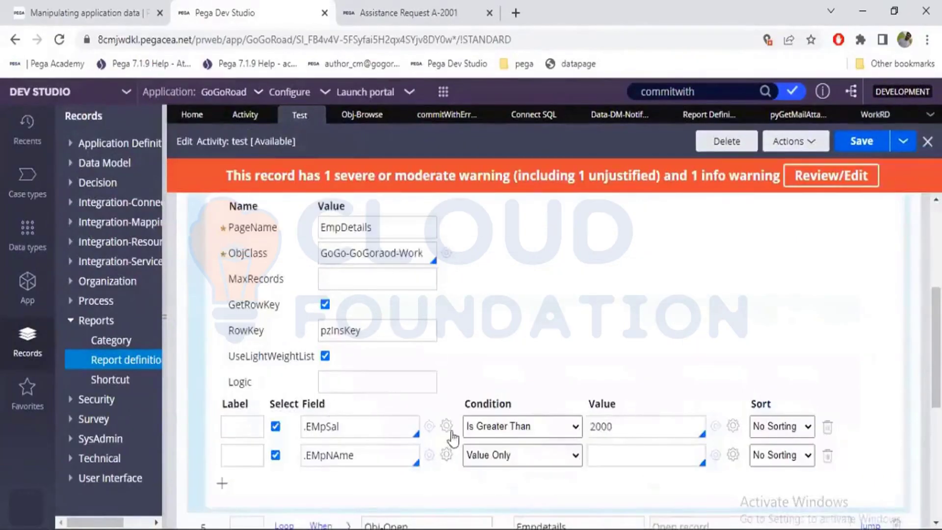
{"action": "left_click", "coordinate": [503, 434]}
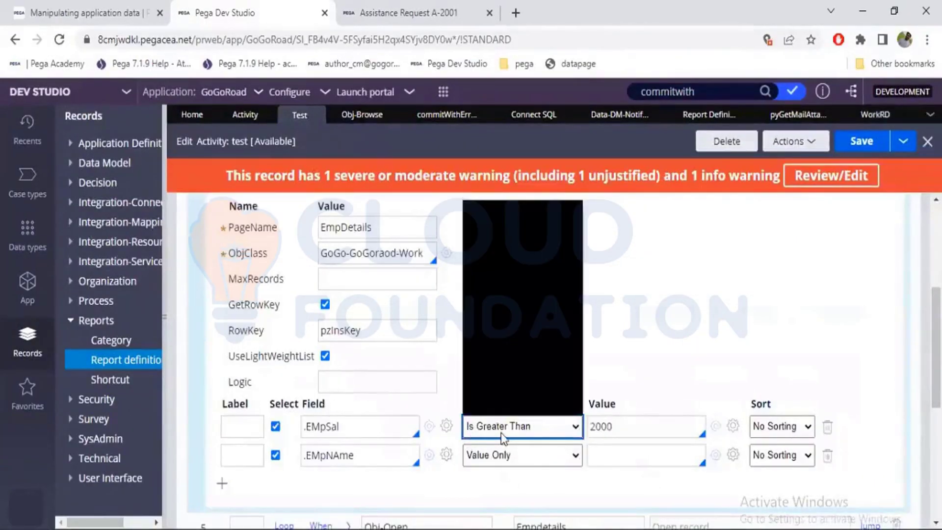
{"action": "left_click", "coordinate": [503, 436]}
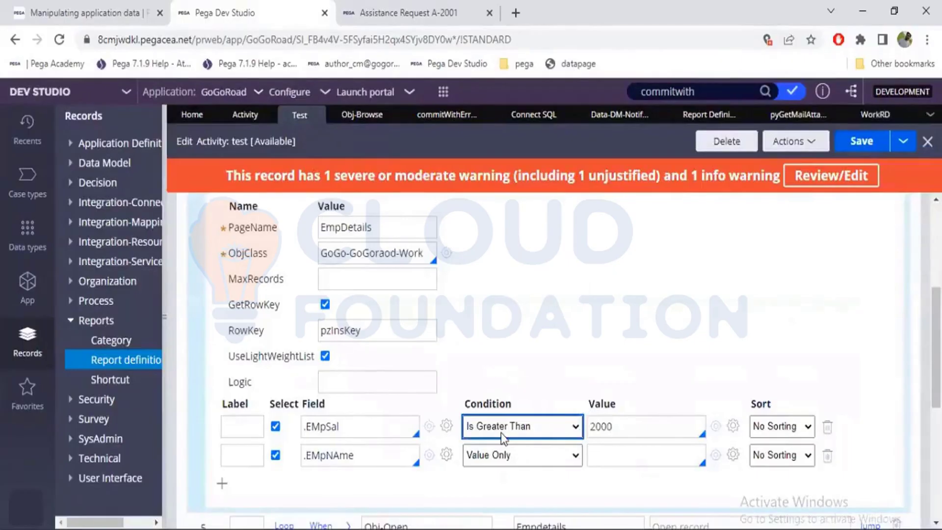
{"action": "scroll", "coordinate": [360, 411], "scroll_direction": "up", "scroll_amount": 3}
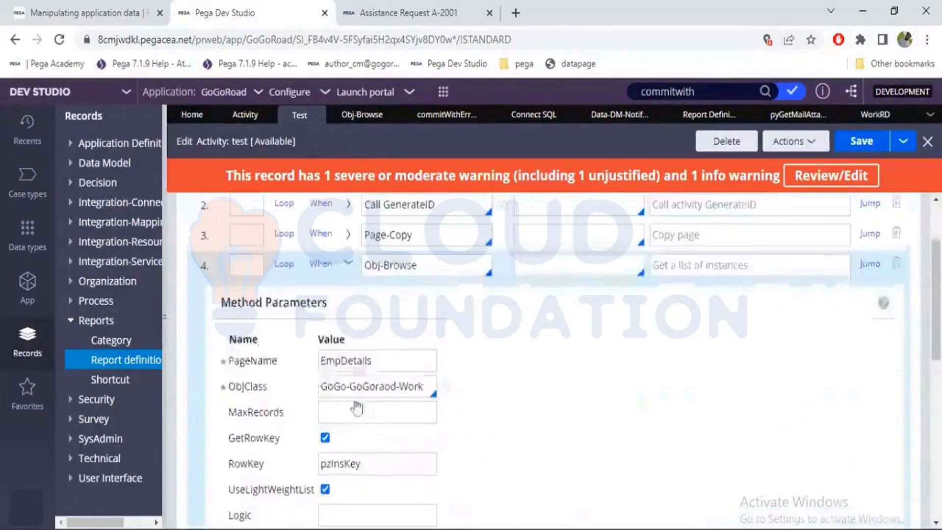
{"action": "scroll", "coordinate": [356, 407], "scroll_direction": "up", "scroll_amount": 1}
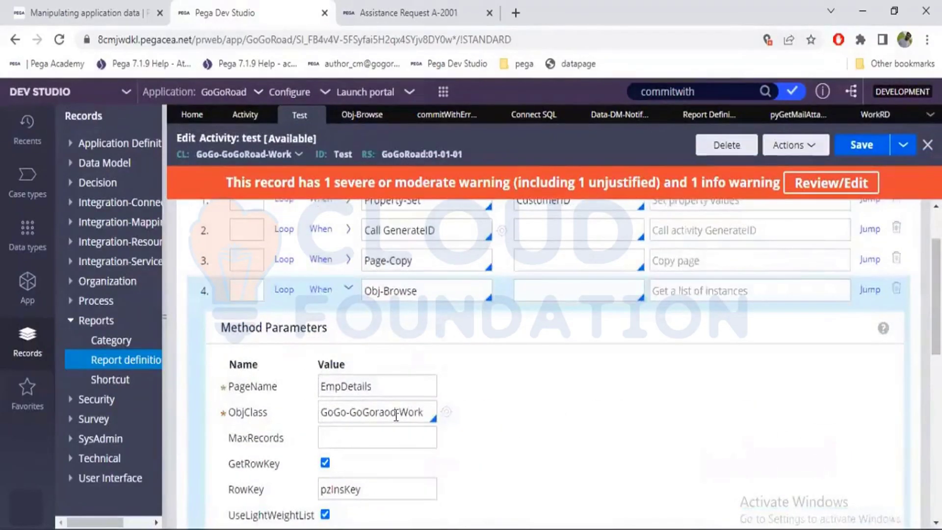
{"action": "scroll", "coordinate": [396, 414], "scroll_direction": "down", "scroll_amount": 3}
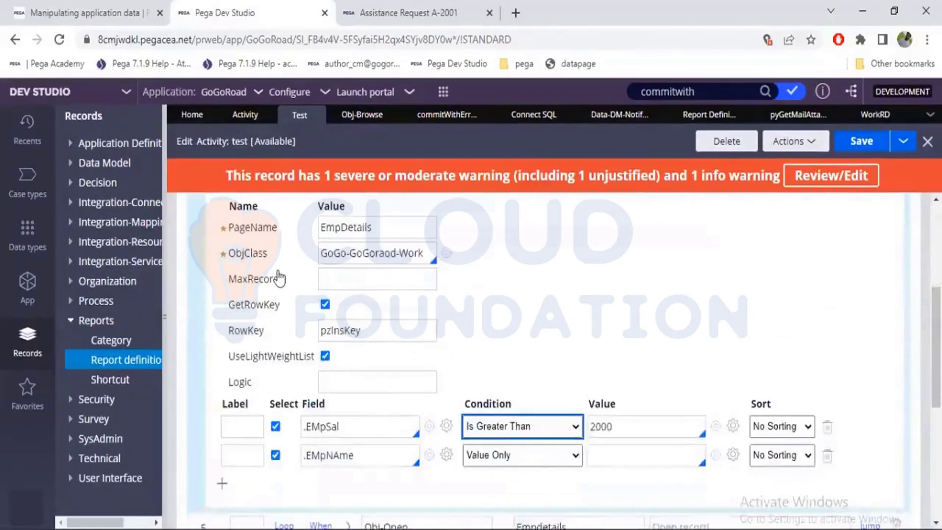
- Return to WorkRD and look through its Report Viewer, Data Access, Parameters and Pages & Classes settings
{"action": "left_click", "coordinate": [873, 113]}
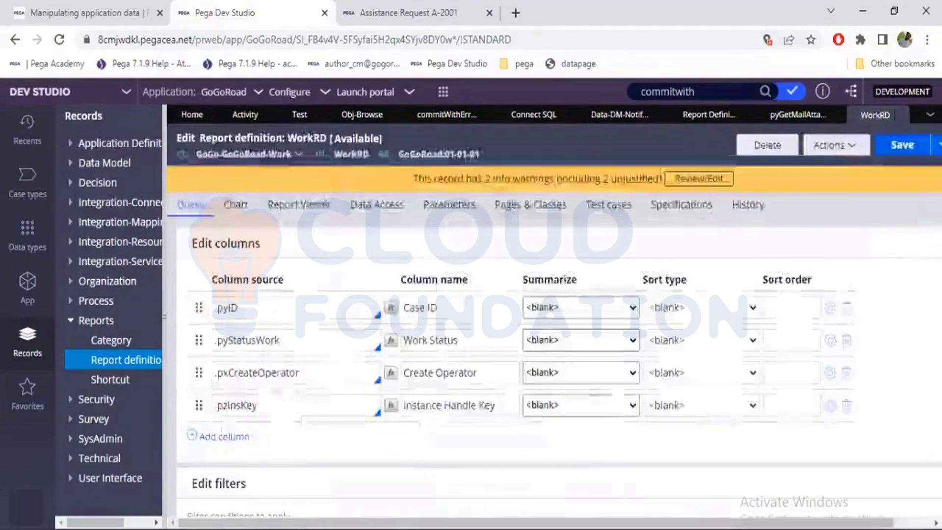
{"action": "left_click", "coordinate": [298, 205]}
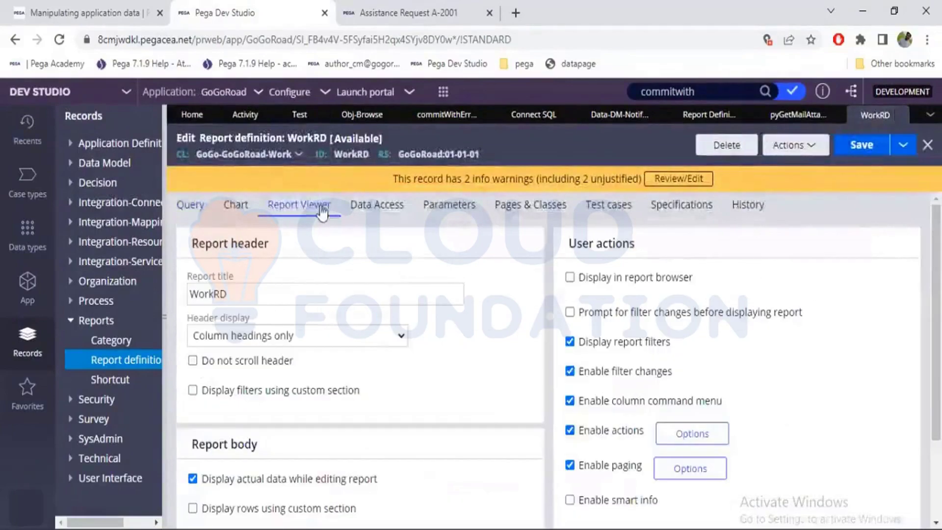
{"action": "left_click", "coordinate": [353, 210]}
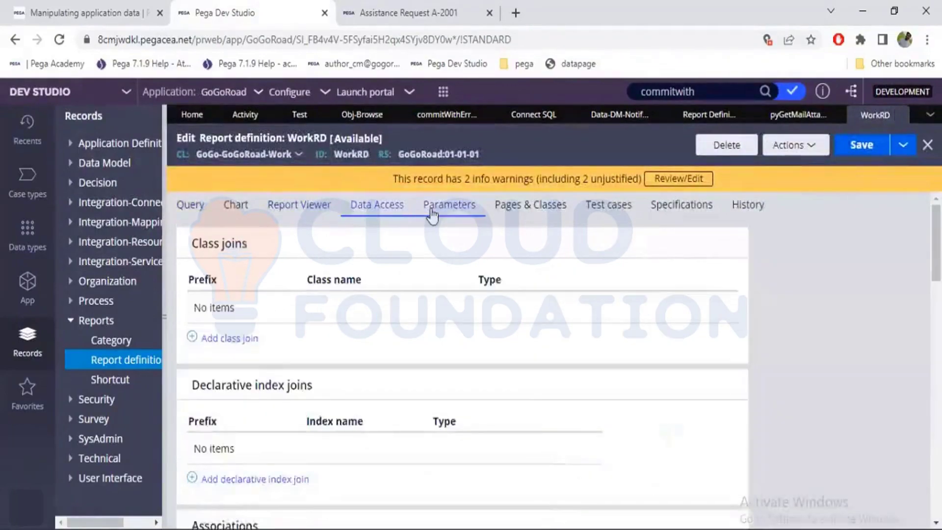
{"action": "left_click", "coordinate": [431, 214]}
{"action": "left_click", "coordinate": [523, 206]}
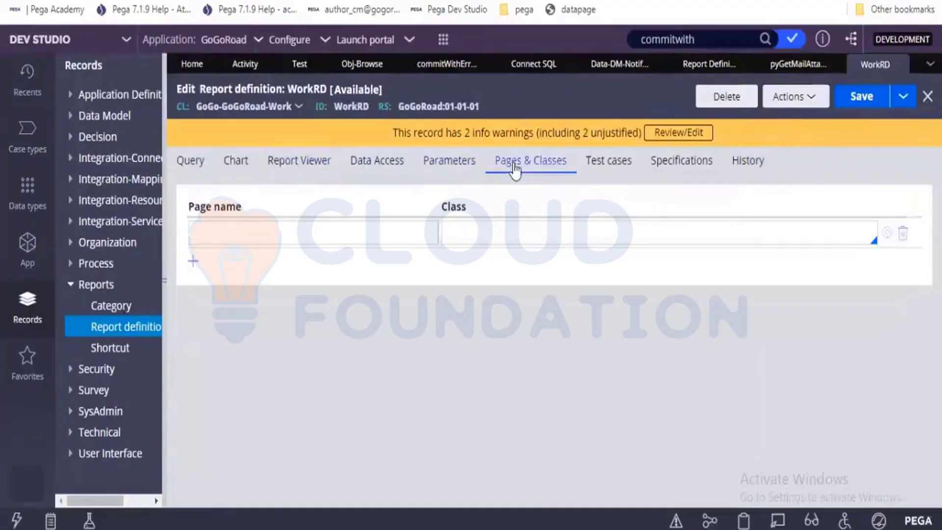
- Examine WorkRD's chart editor and its Report Viewer header, body, grouping and user action options
{"action": "left_click", "coordinate": [236, 163]}
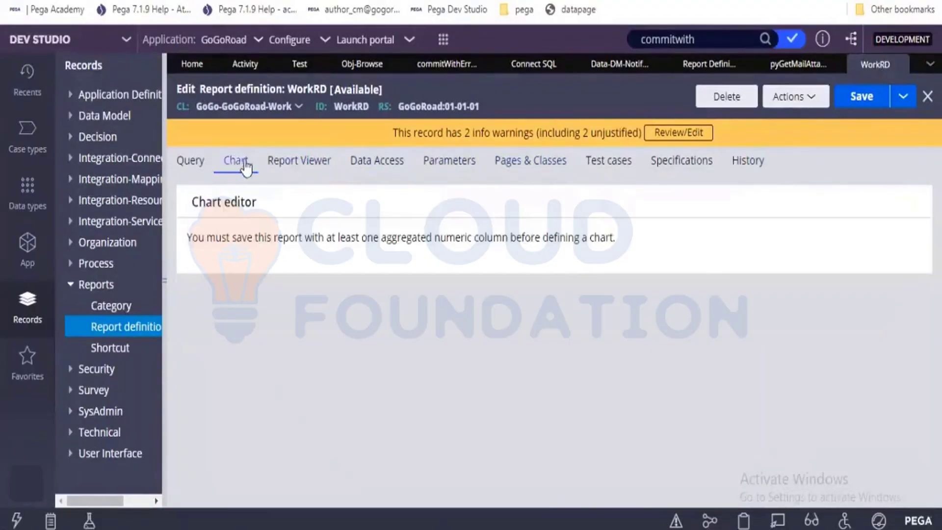
{"action": "left_click", "coordinate": [273, 166]}
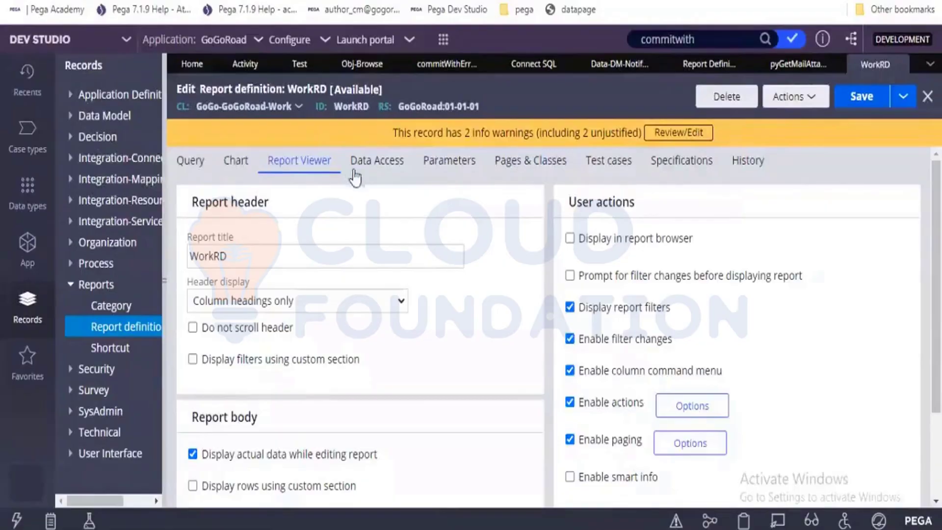
{"action": "scroll", "coordinate": [443, 304], "scroll_direction": "down", "scroll_amount": 3}
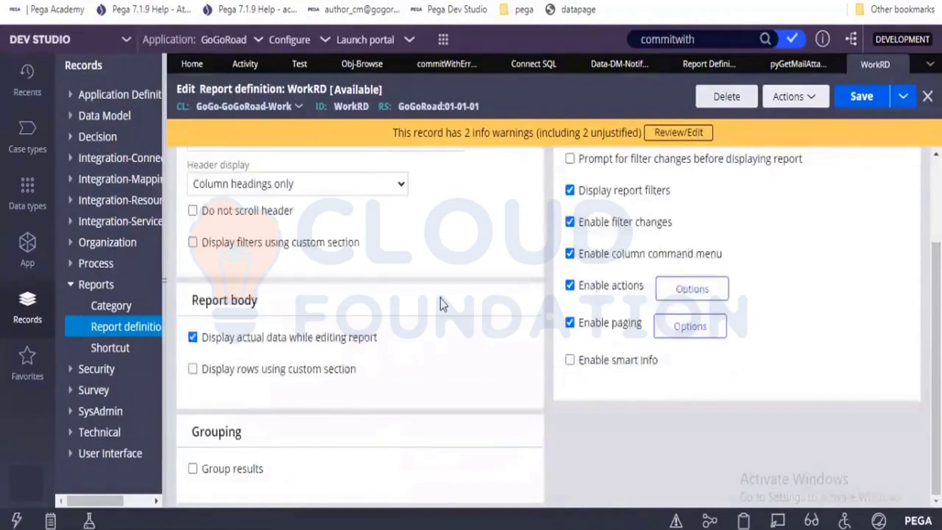
{"action": "scroll", "coordinate": [443, 304], "scroll_direction": "up", "scroll_amount": 3}
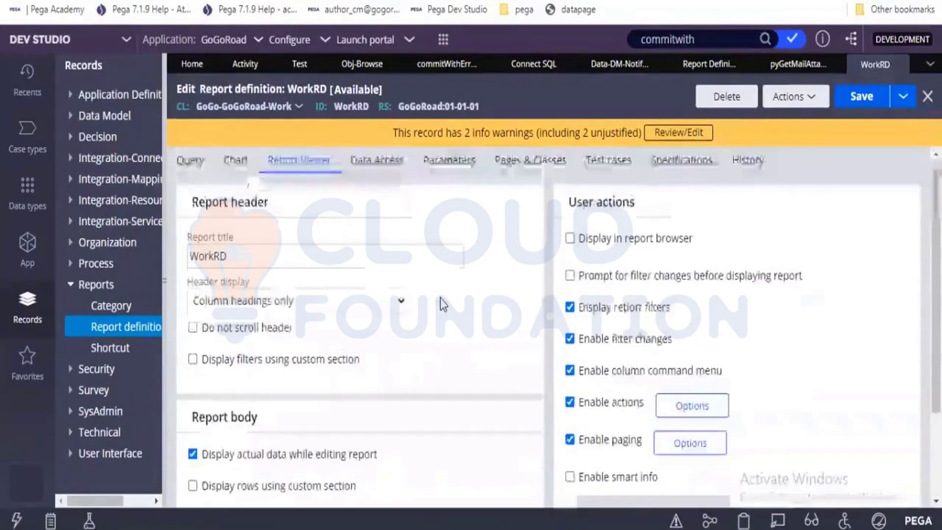
- Examine WorkRD's data access settings, including joins, sub-reports, data retrieval preference, row key and privilege
{"action": "left_click", "coordinate": [375, 164]}
{"action": "scroll", "coordinate": [479, 319], "scroll_direction": "down", "scroll_amount": 10}
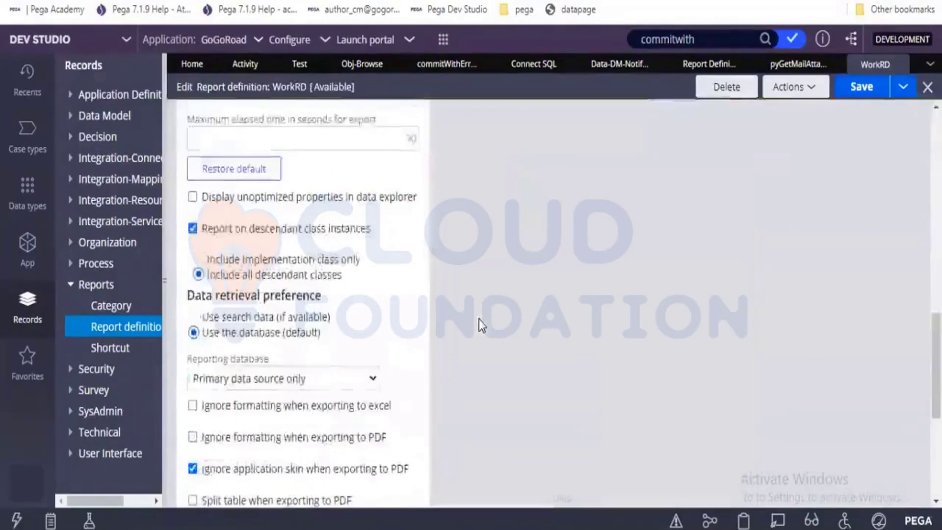
{"action": "scroll", "coordinate": [479, 319], "scroll_direction": "down", "scroll_amount": 6}
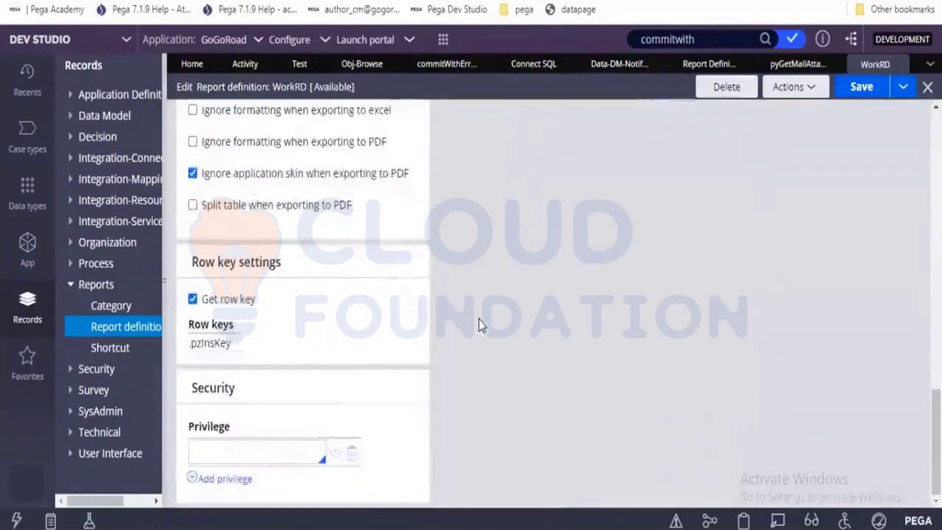
{"action": "scroll", "coordinate": [479, 319], "scroll_direction": "up", "scroll_amount": 15}
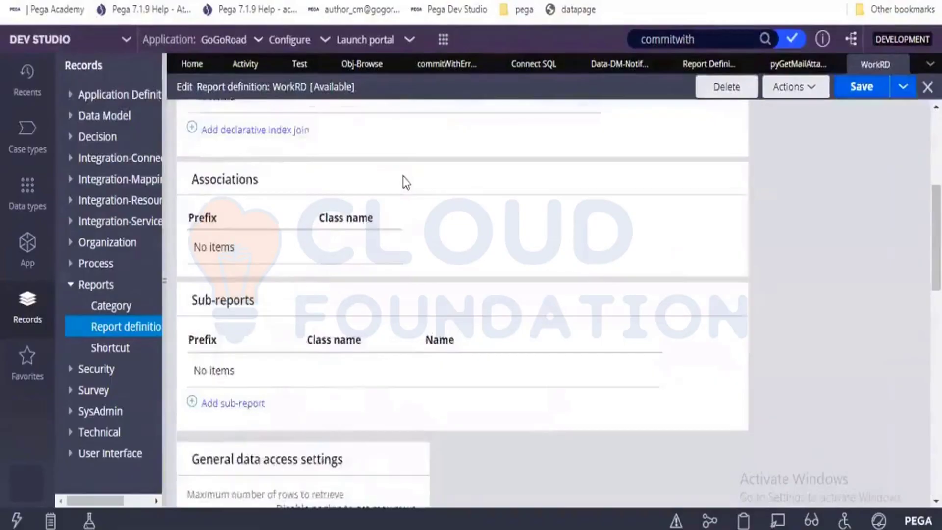
{"action": "scroll", "coordinate": [421, 174], "scroll_direction": "up", "scroll_amount": 2}
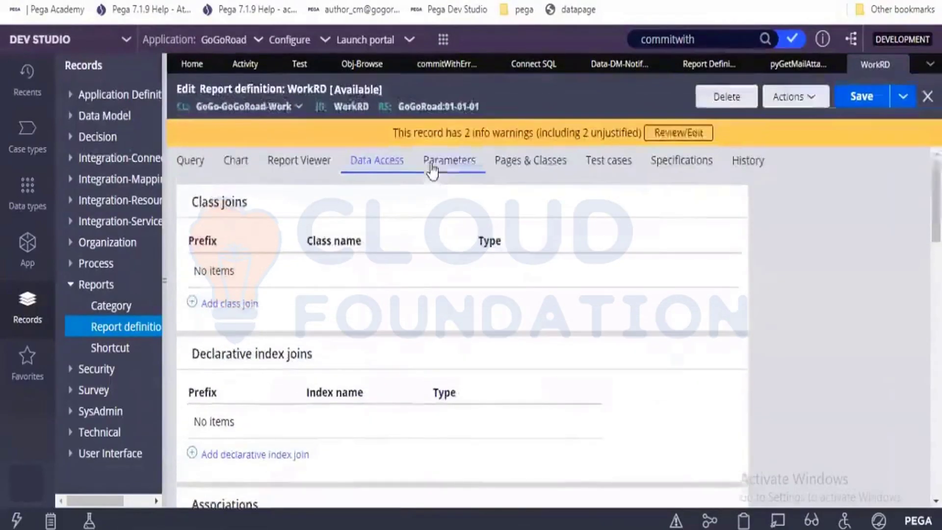
- Check WorkRD's parameters and its pages and classes, and return to the query's column definitions
{"action": "left_click", "coordinate": [432, 170]}
{"action": "left_click", "coordinate": [528, 170]}
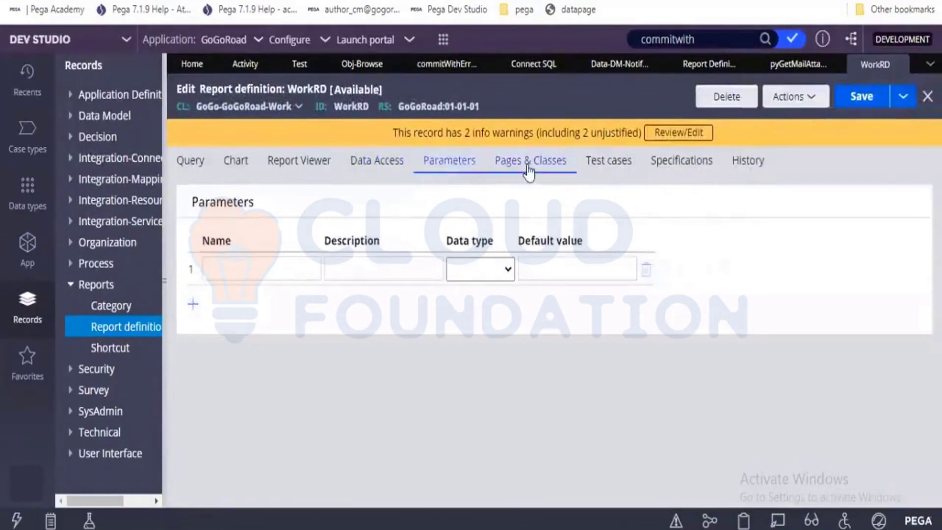
{"action": "left_click", "coordinate": [189, 167]}
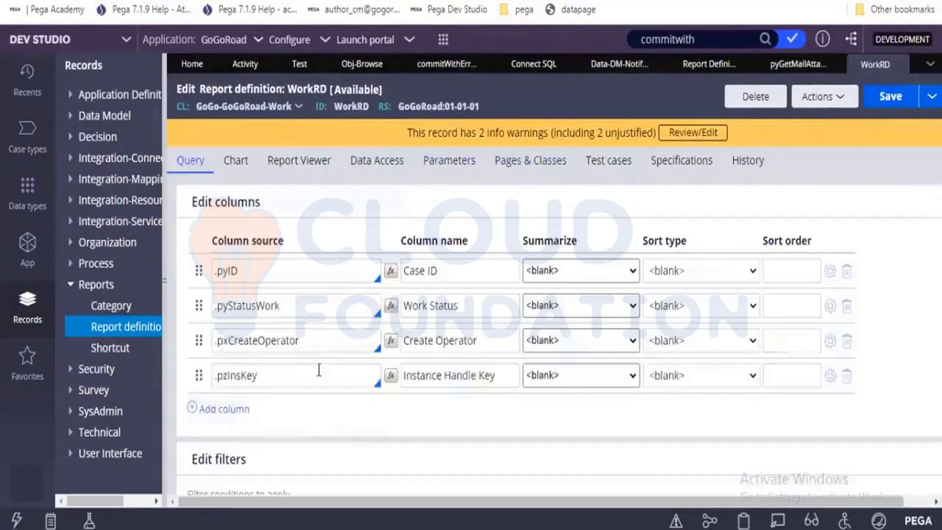
{"action": "left_click", "coordinate": [319, 370]}
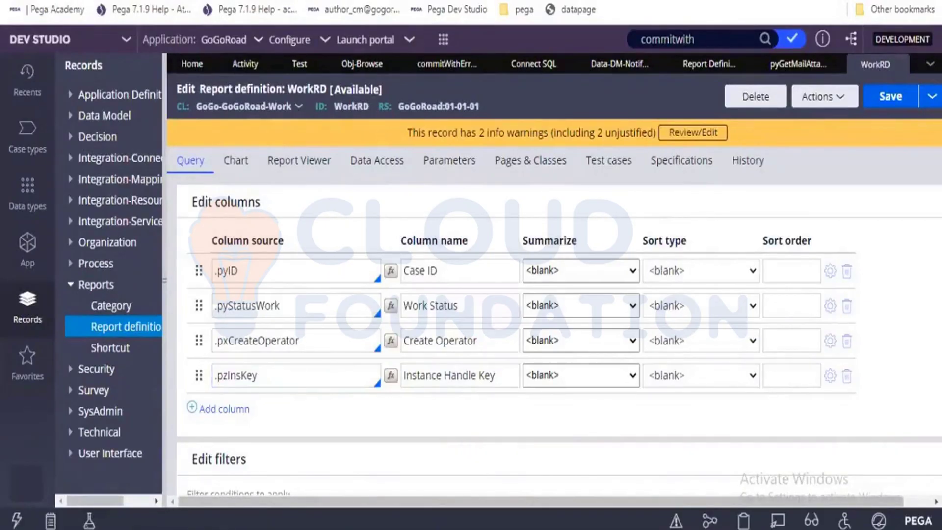
- Switch to the Excel workbook and add an Emp Email column header in E9 of the second employee table
{"action": "key", "text": "alt+Tab"}
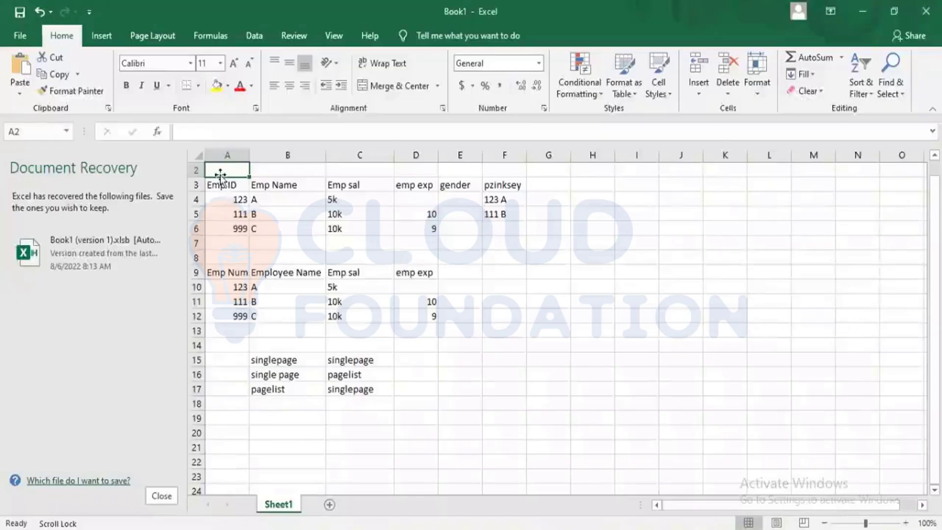
{"action": "left_click", "coordinate": [258, 328]}
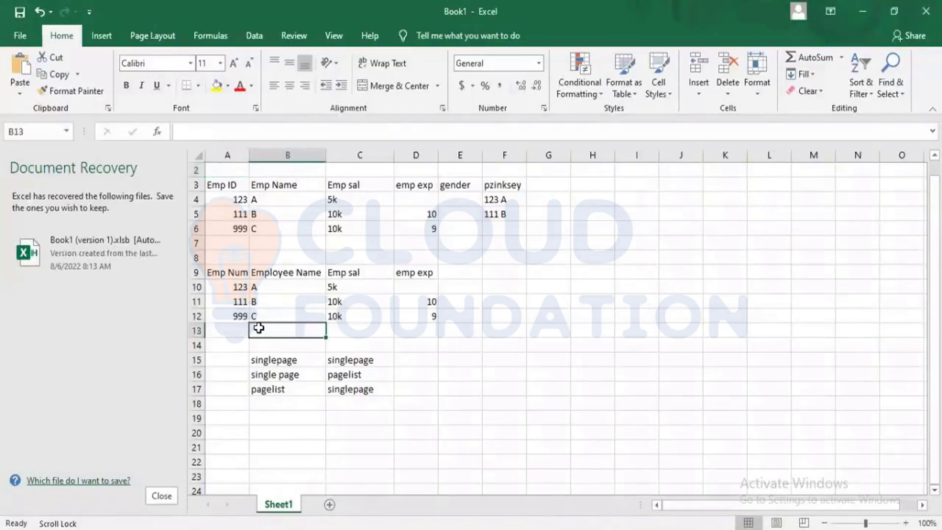
{"action": "left_click", "coordinate": [461, 273]}
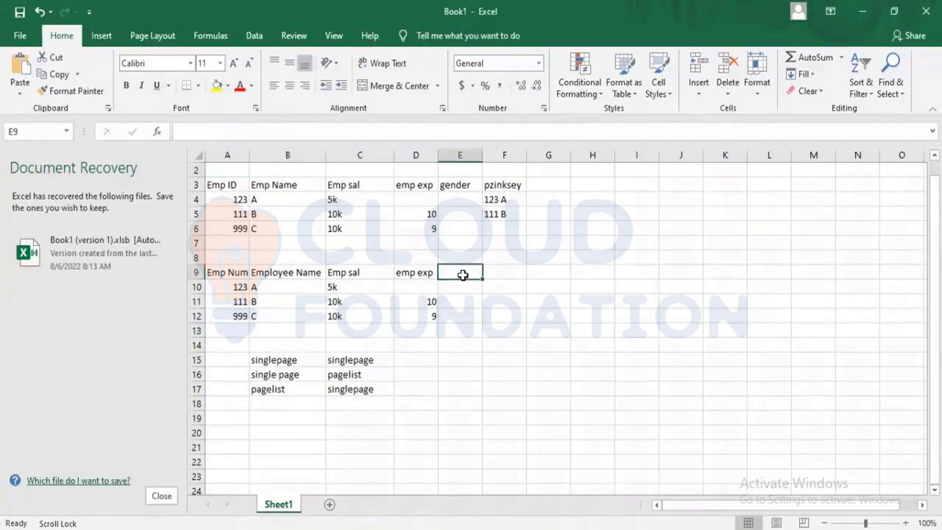
{"action": "type", "text": "Emp"}
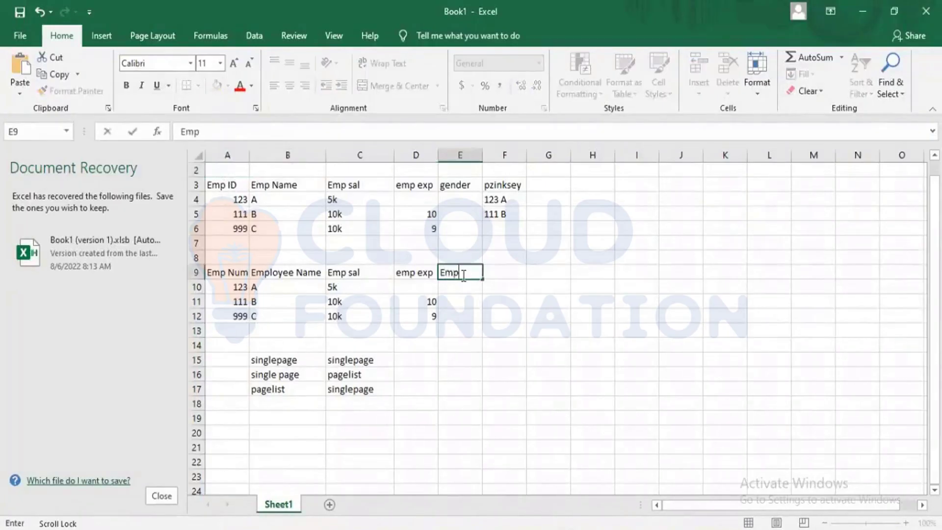
{"action": "type", "text": " EMail"}
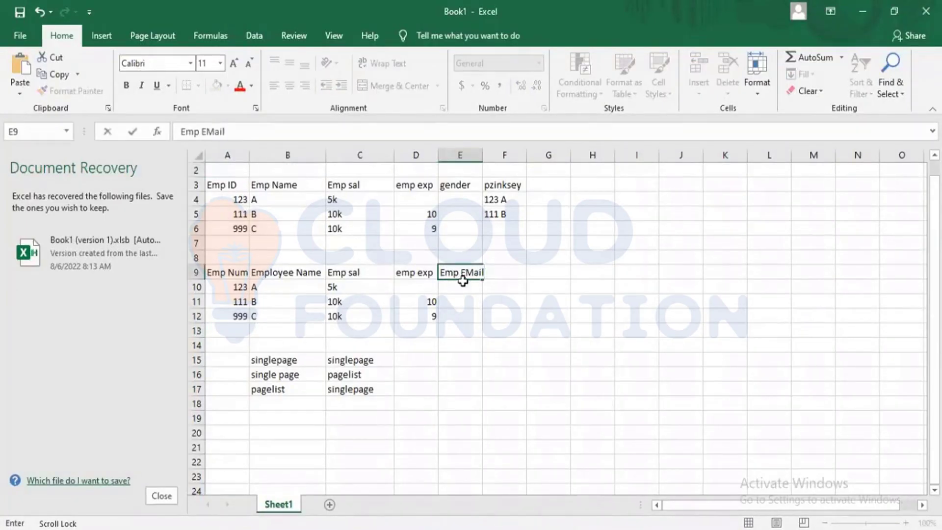
{"action": "left_click", "coordinate": [547, 191]}
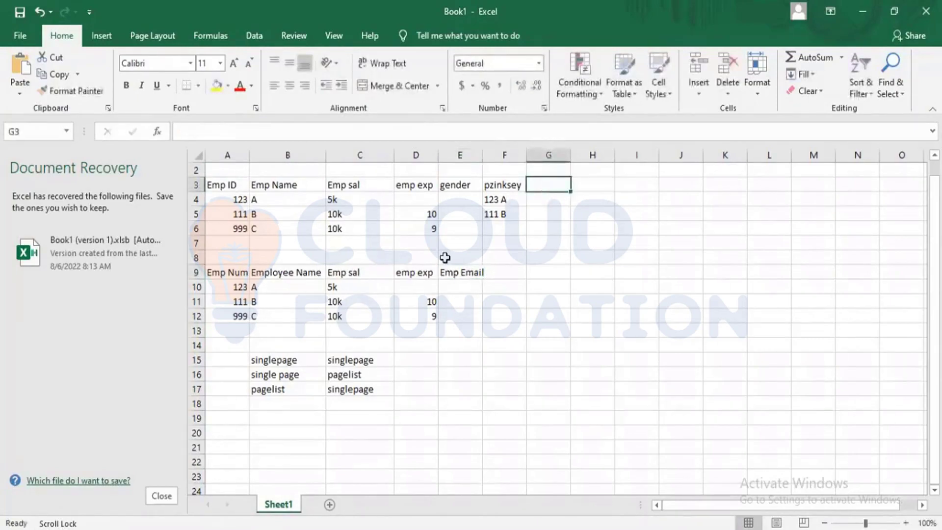
{"action": "left_click", "coordinate": [267, 189]}
{"action": "left_click", "coordinate": [468, 273]}
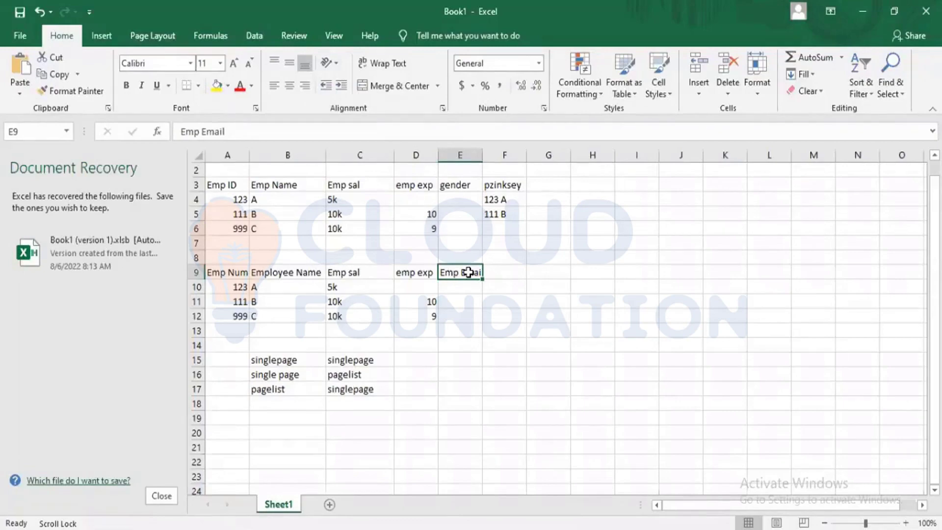
- Return to WorkRD in Dev Studio and add a class join with prefix A in its data access settings
{"action": "key", "text": "alt+Tab"}
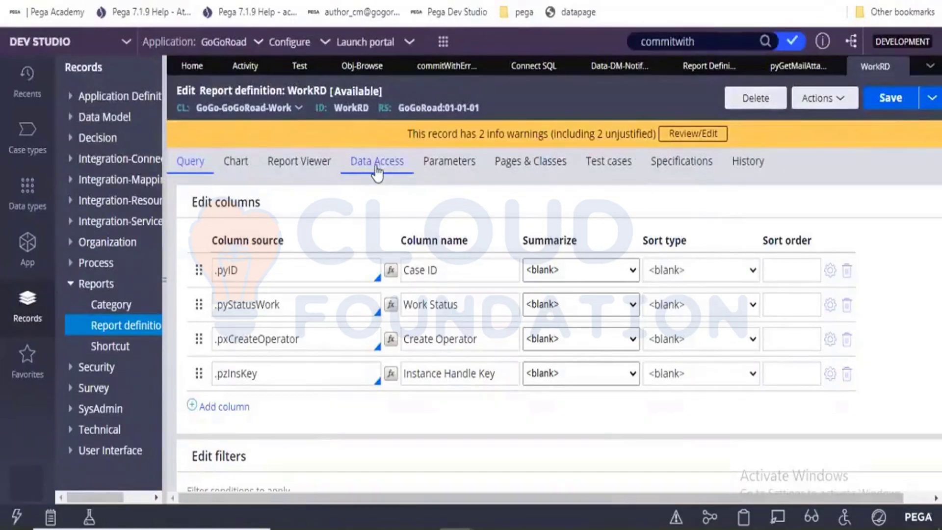
{"action": "left_click", "coordinate": [376, 169]}
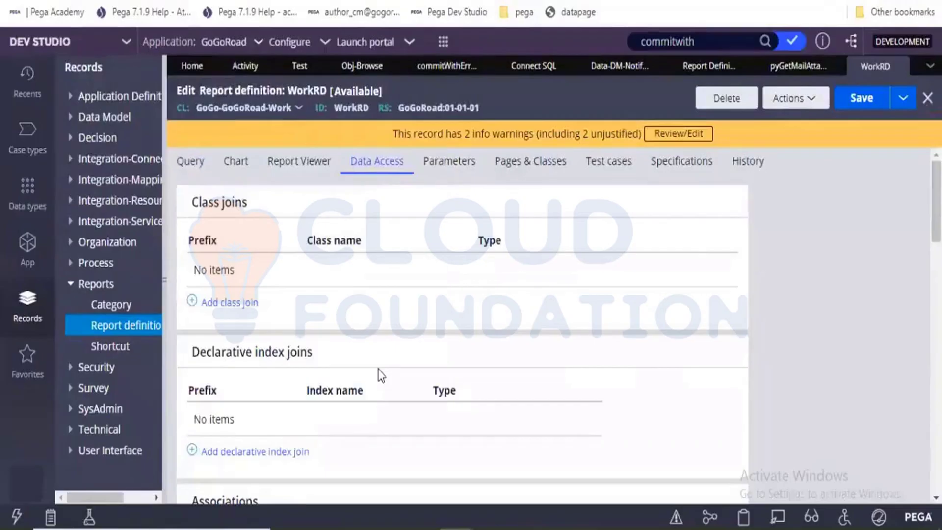
{"action": "scroll", "coordinate": [381, 375], "scroll_direction": "down", "scroll_amount": 5}
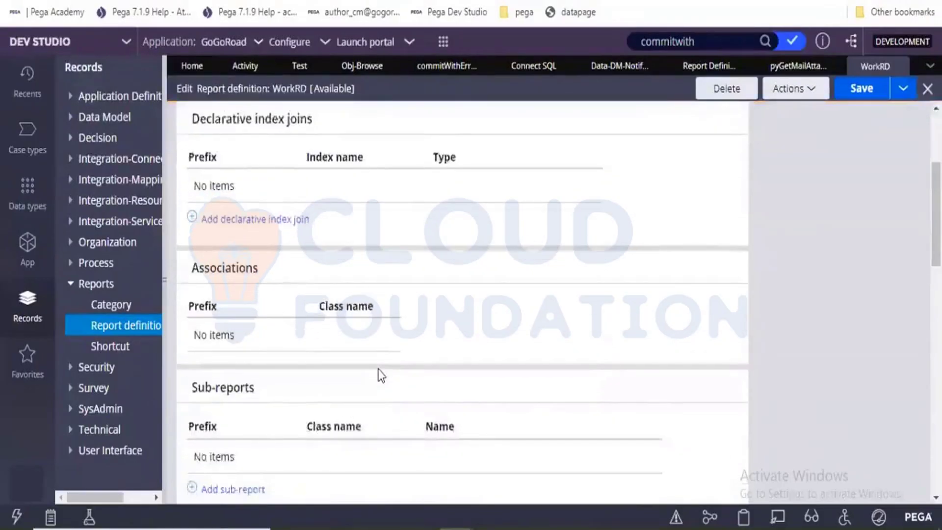
{"action": "scroll", "coordinate": [380, 375], "scroll_direction": "up", "scroll_amount": 5}
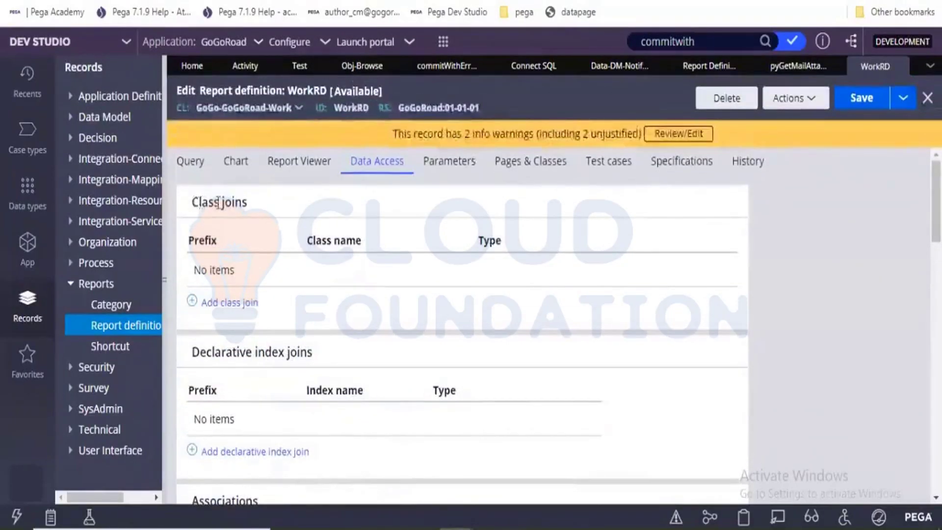
{"action": "left_click_drag", "start_coordinate": [192, 202], "coordinate": [248, 203]}
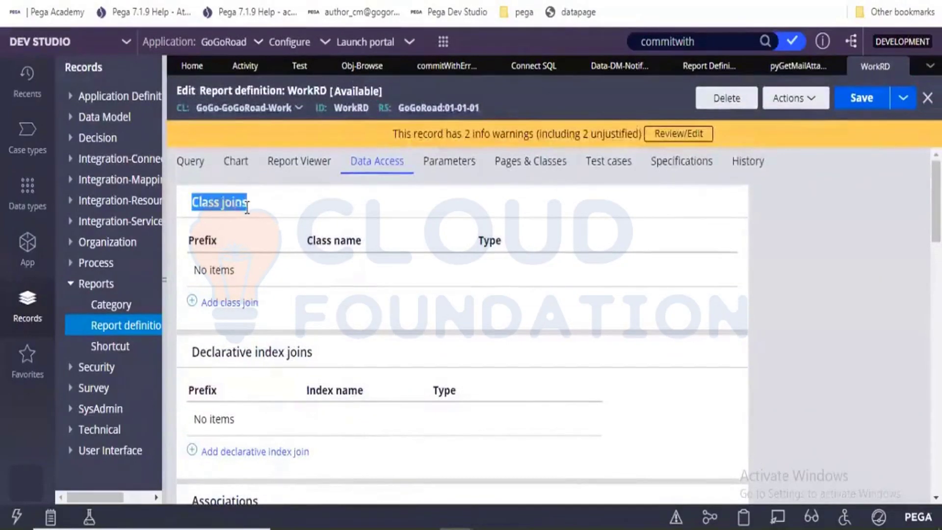
{"action": "left_click", "coordinate": [230, 302]}
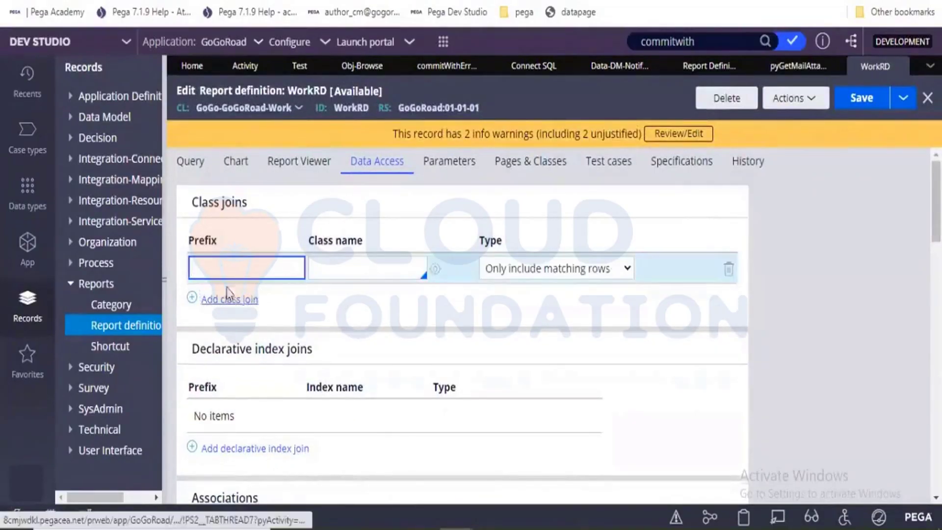
{"action": "type", "text": "A"}
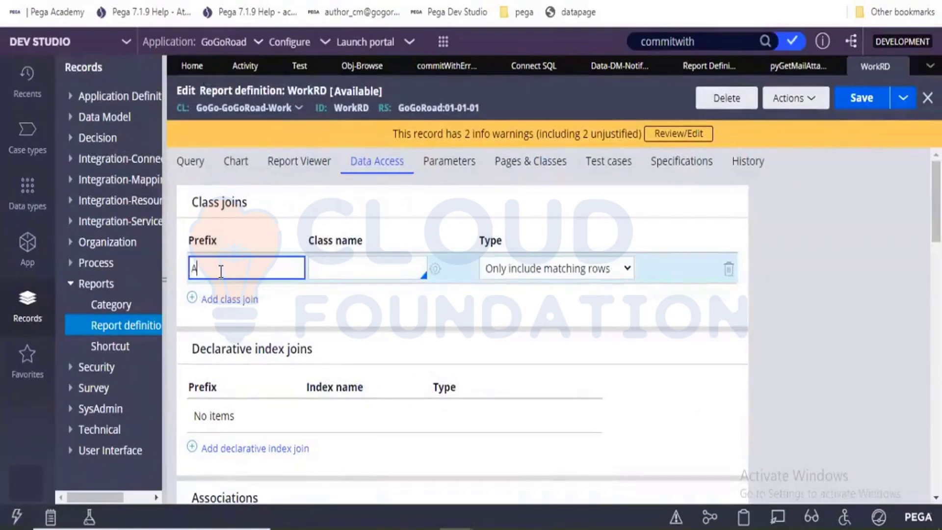
- Set the class name of join A to GoGo-GoGoRoad-Work
{"action": "left_click", "coordinate": [325, 268]}
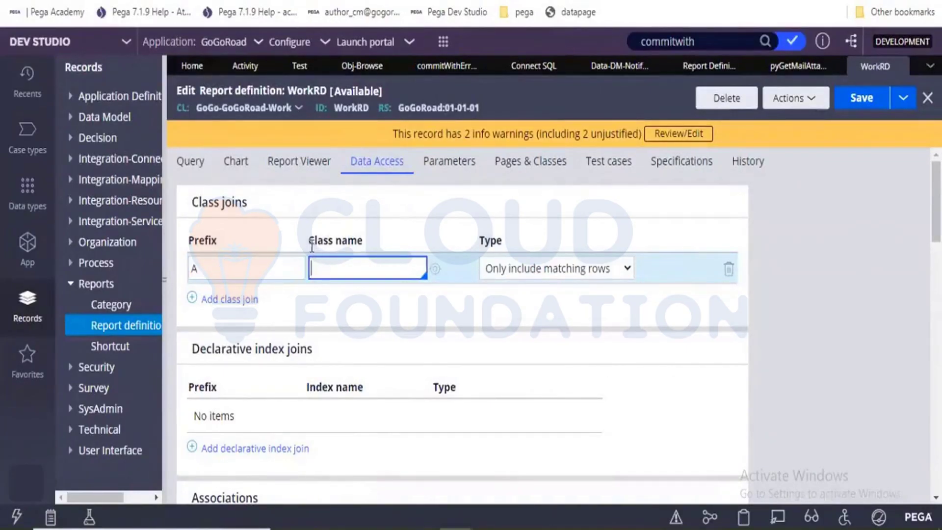
{"action": "left_click_drag", "start_coordinate": [308, 240], "coordinate": [369, 242]}
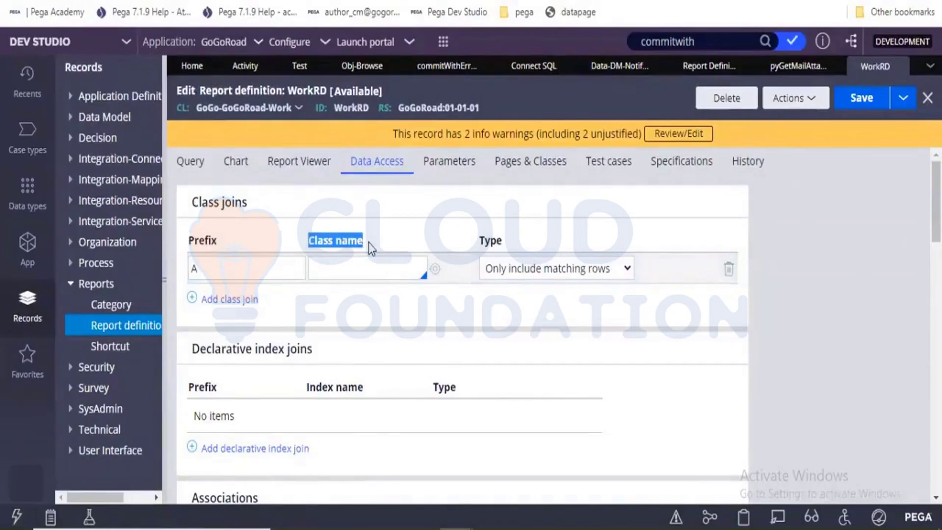
{"action": "left_click", "coordinate": [353, 270]}
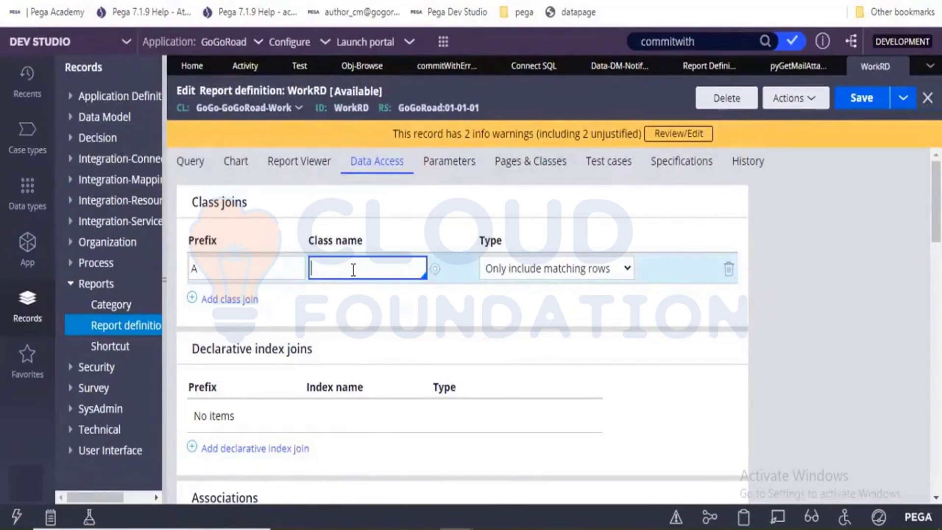
{"action": "left_click", "coordinate": [353, 270]}
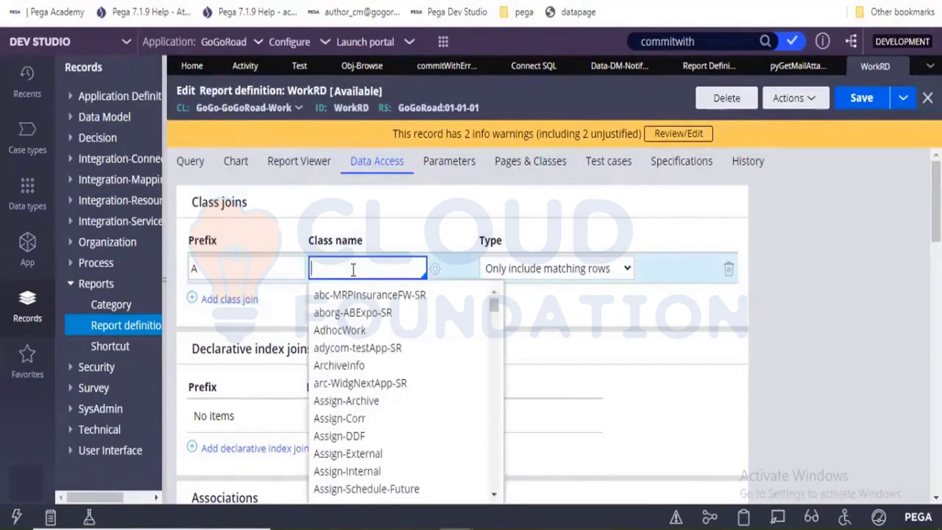
{"action": "type", "text": "GoGO"}
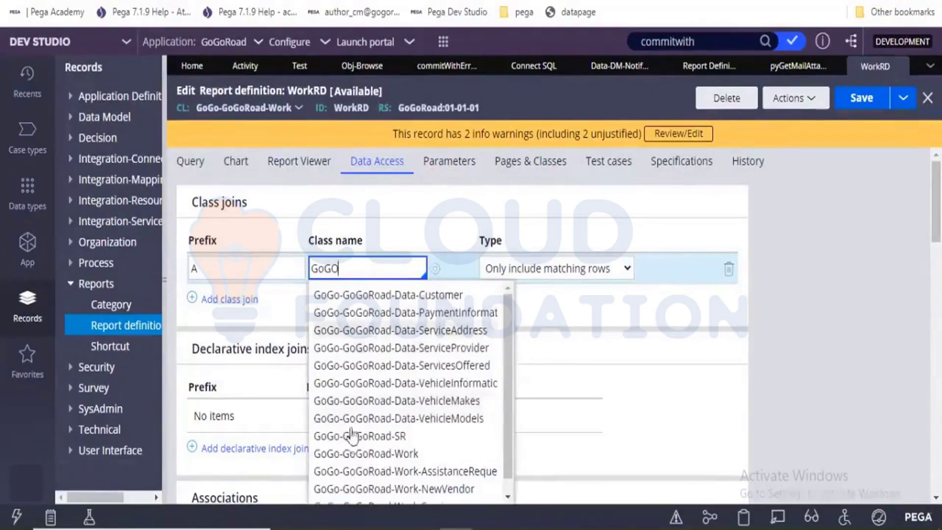
{"action": "left_click", "coordinate": [353, 452]}
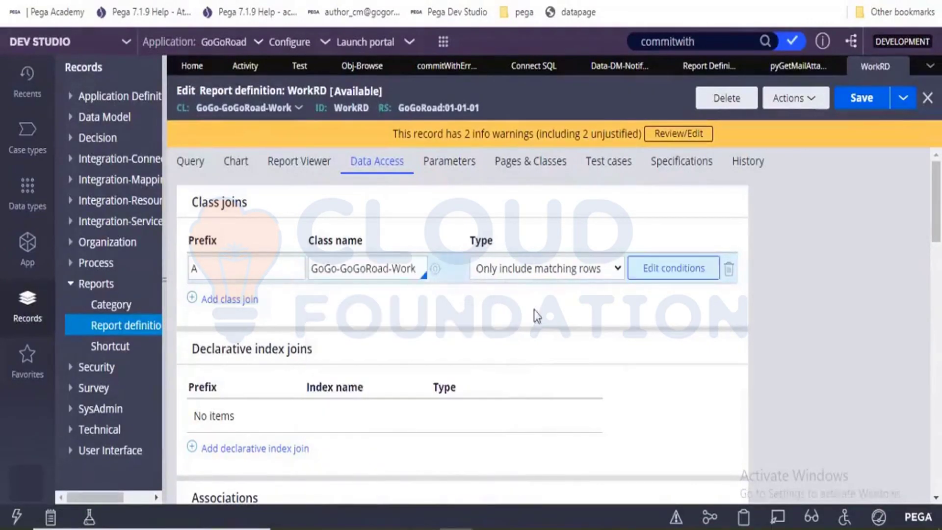
- Examine the join type options for class join A, keeping Only include matching rows
{"action": "left_click", "coordinate": [552, 271]}
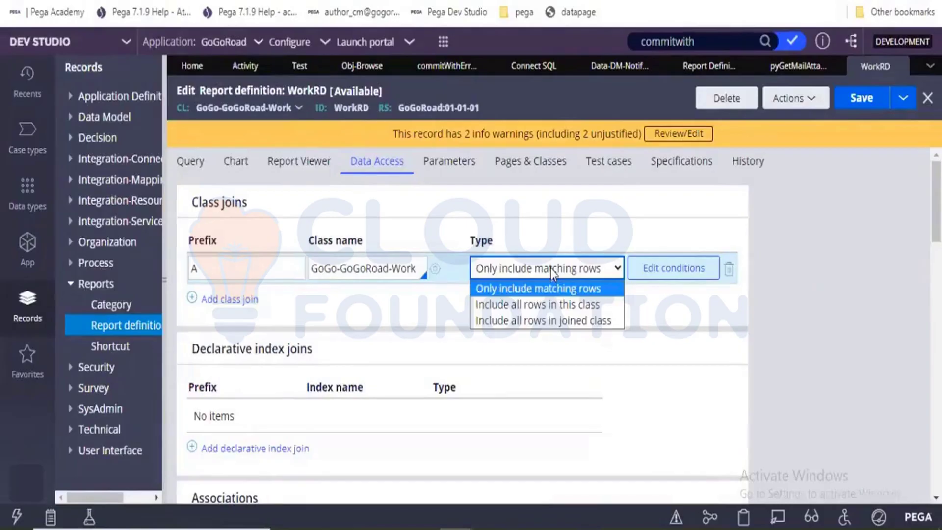
{"action": "left_click", "coordinate": [550, 285]}
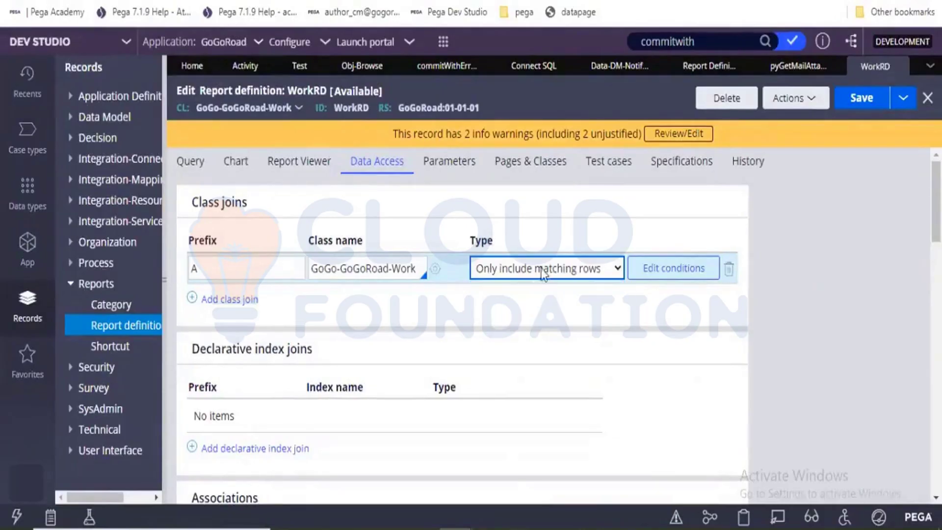
{"action": "left_click", "coordinate": [542, 271]}
{"action": "left_click", "coordinate": [542, 271]}
{"action": "left_click", "coordinate": [542, 271]}
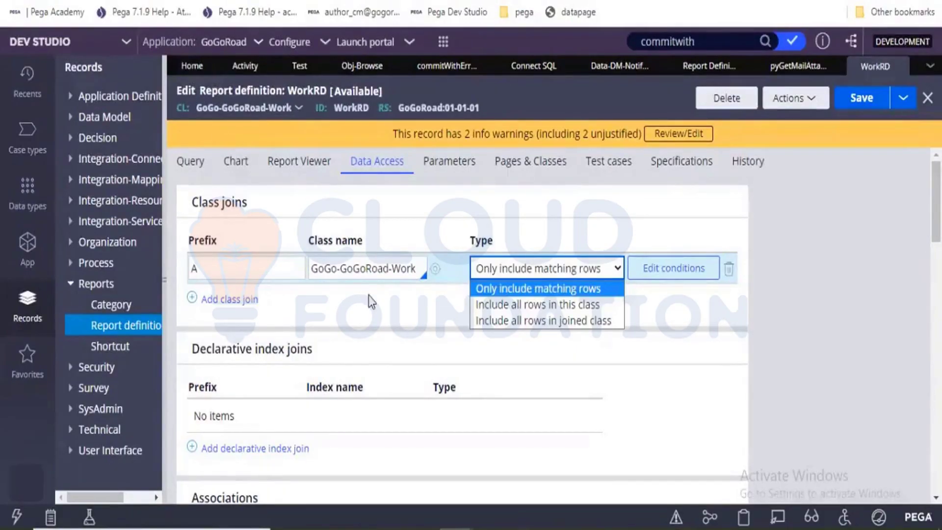
- Change the class name of join A to Assign-WorkBasket and delete the extra blank join row
{"action": "double_click", "coordinate": [373, 270]}
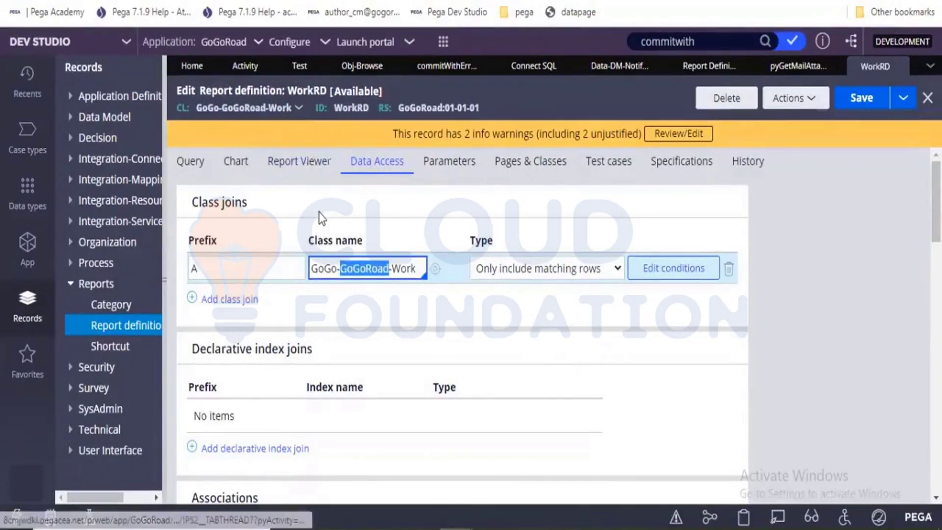
{"action": "key", "text": "ctrl+a"}
{"action": "key", "text": "BackSpace"}
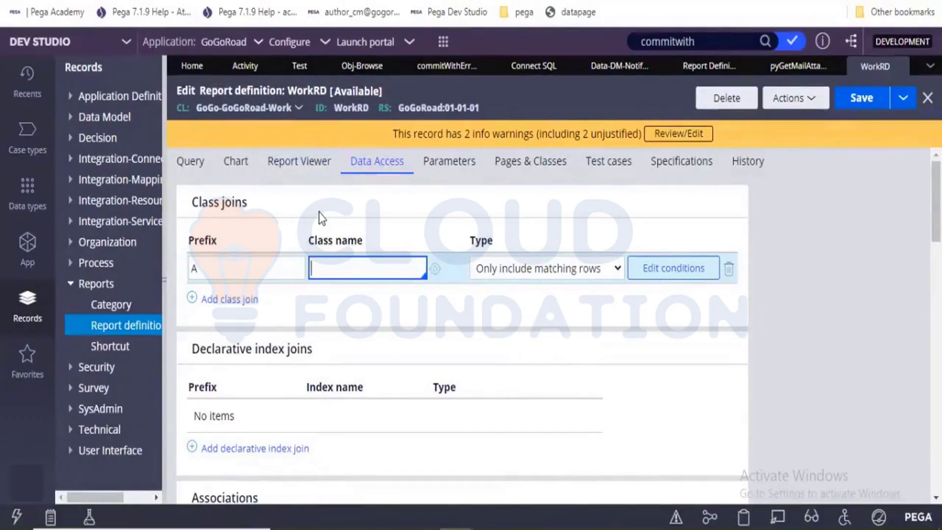
{"action": "type", "text": "Lin"}
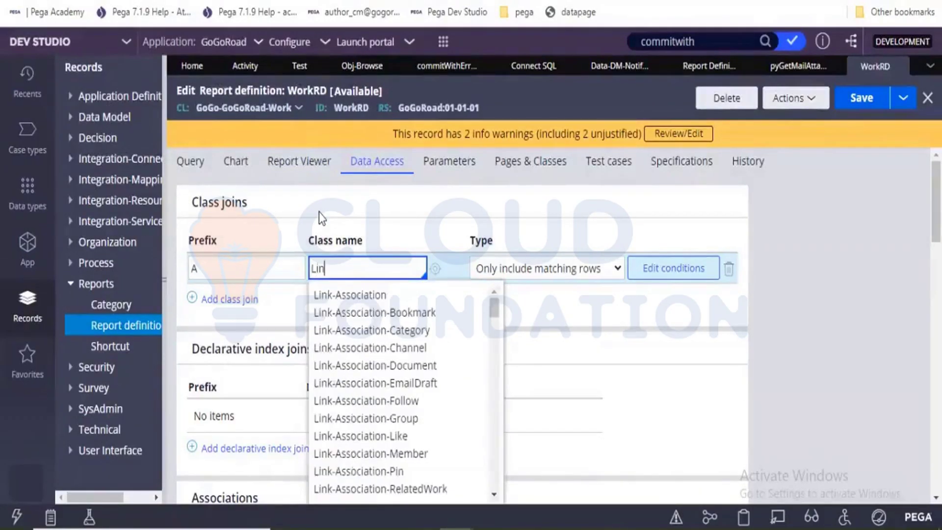
{"action": "key", "text": "BackSpace"}
{"action": "key", "text": "BackSpace"}
{"action": "key", "text": "BackSpace"}
{"action": "type", "text": "A"}
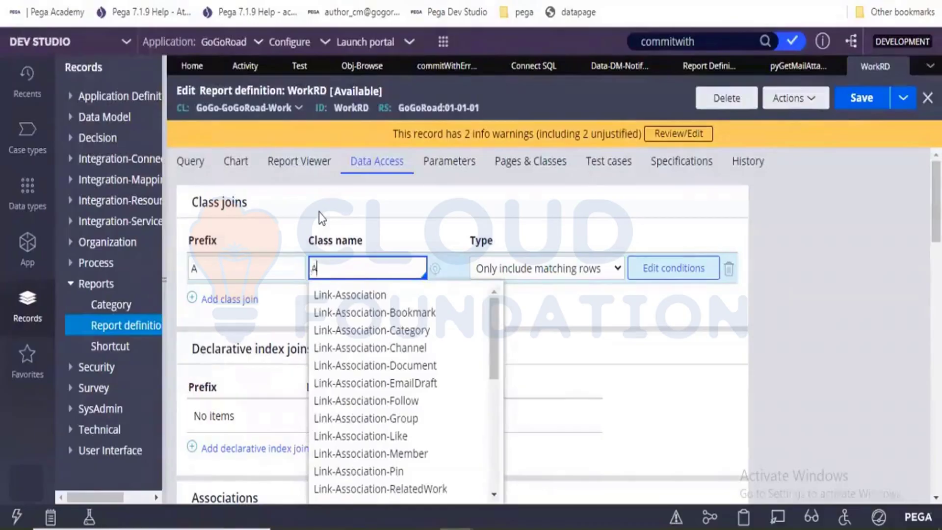
{"action": "type", "text": "ssi"}
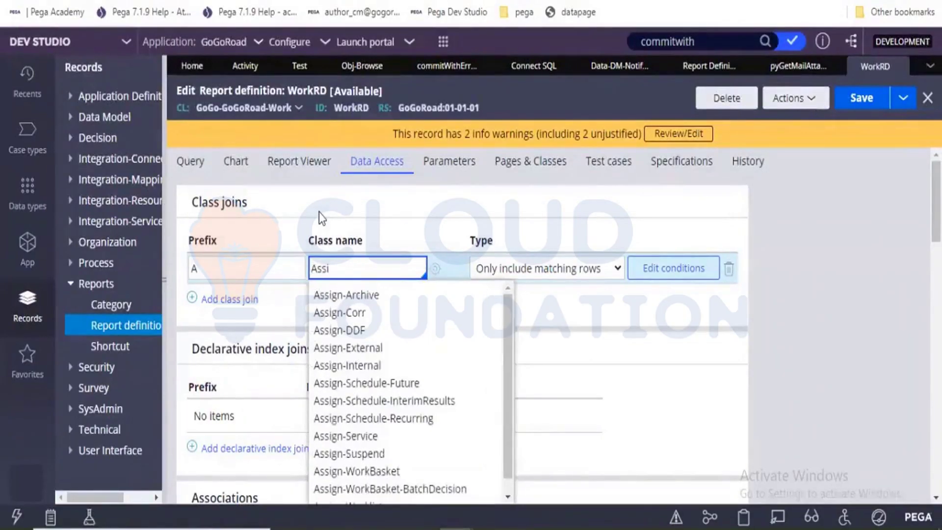
{"action": "type", "text": "gn-wo"}
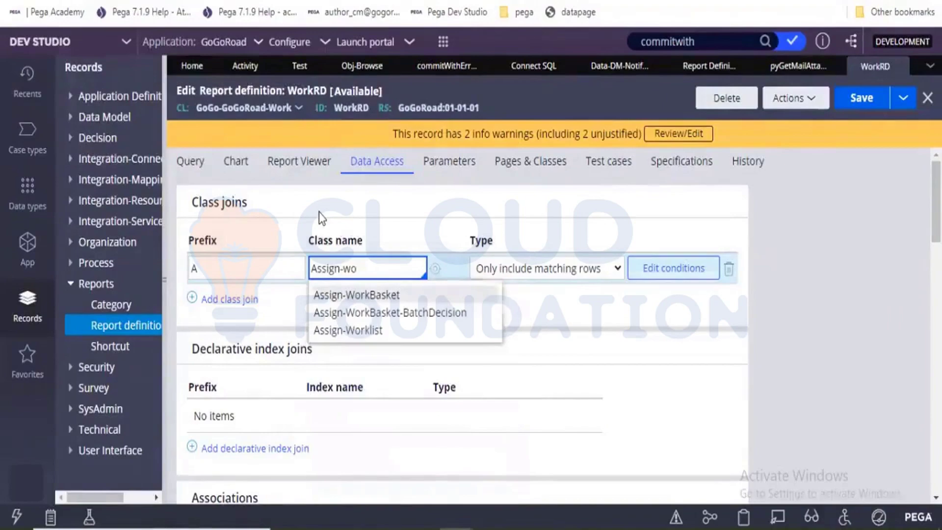
{"action": "key", "text": "Return"}
{"action": "key", "text": "Return"}
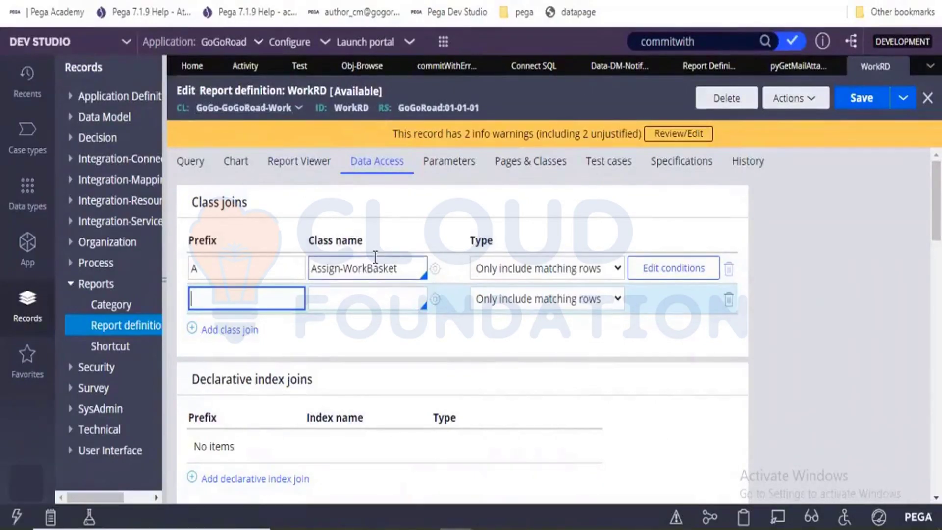
{"action": "left_click", "coordinate": [729, 299]}
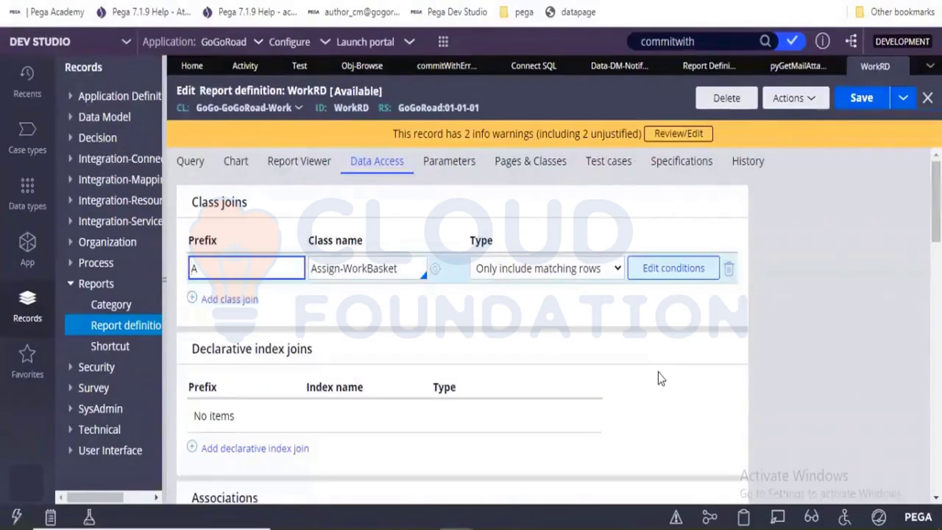
- Switch to Excel and compare the Emp Name and Employee Name headers of the two employee tables
{"action": "key", "text": "alt+Tab"}
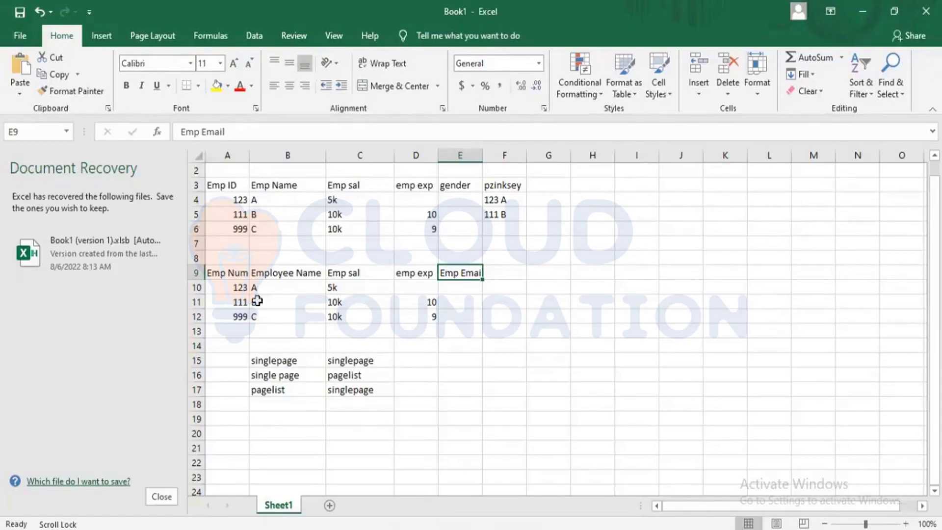
{"action": "left_click", "coordinate": [276, 186]}
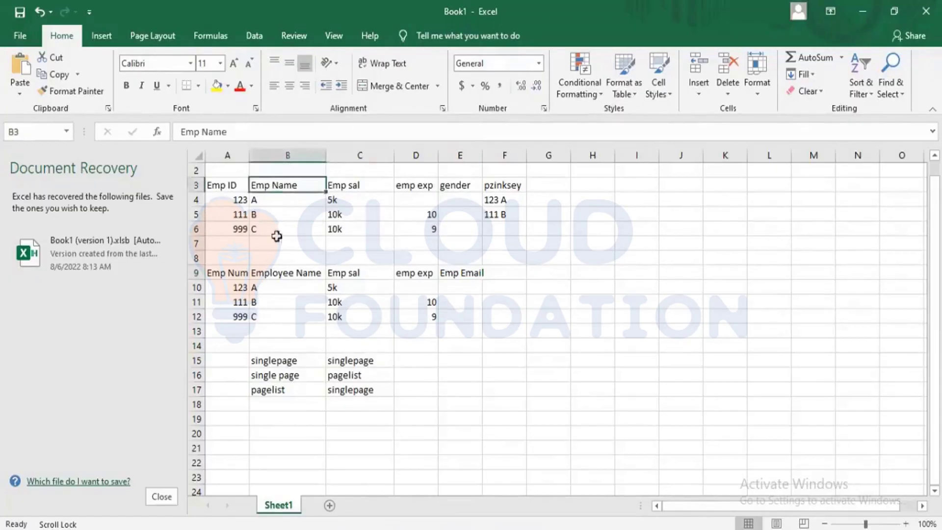
{"action": "left_click", "coordinate": [281, 272]}
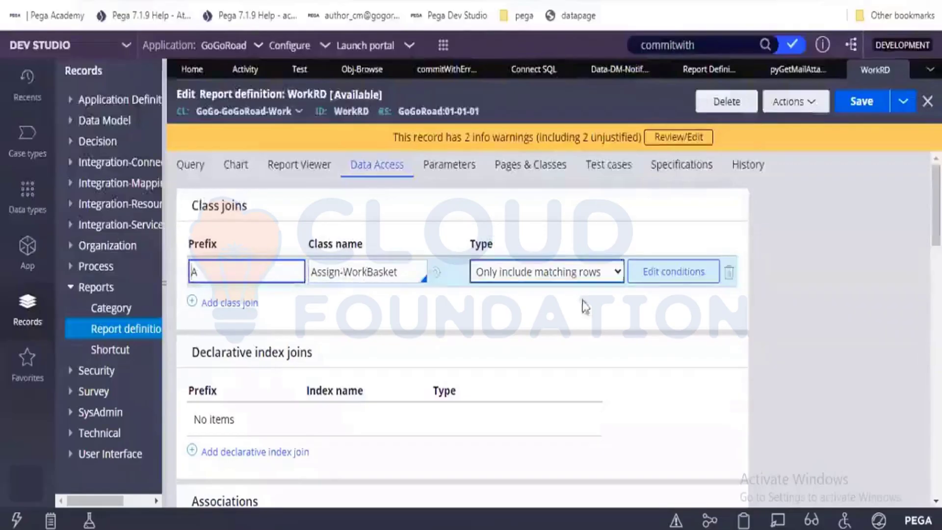
- Examine the column and value paired in join A's filter condition, along with the joined class name
{"action": "left_click", "coordinate": [655, 281]}
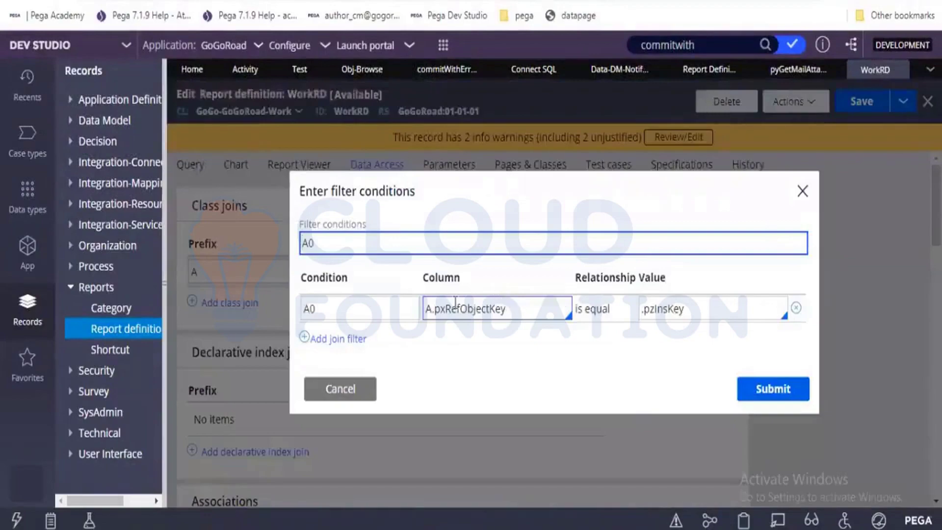
{"action": "left_click_drag", "start_coordinate": [506, 308], "coordinate": [440, 304]}
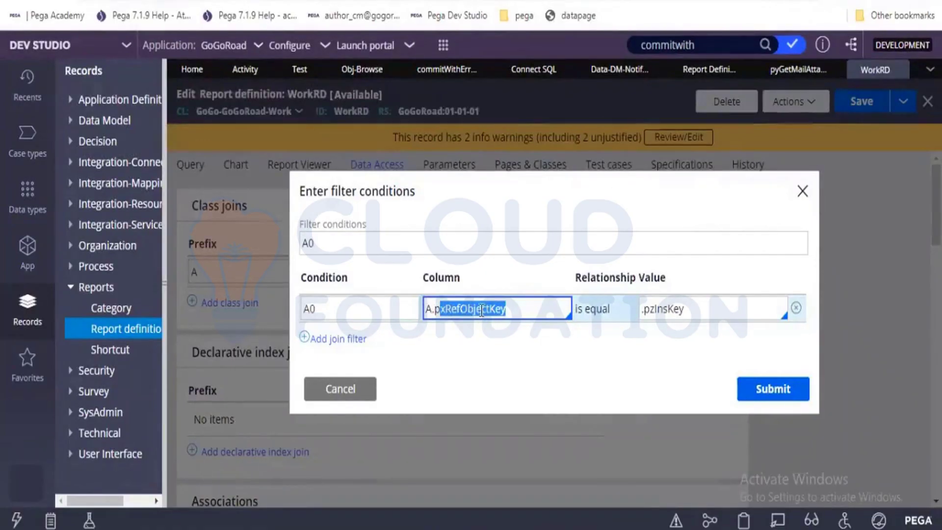
{"action": "double_click", "coordinate": [657, 307]}
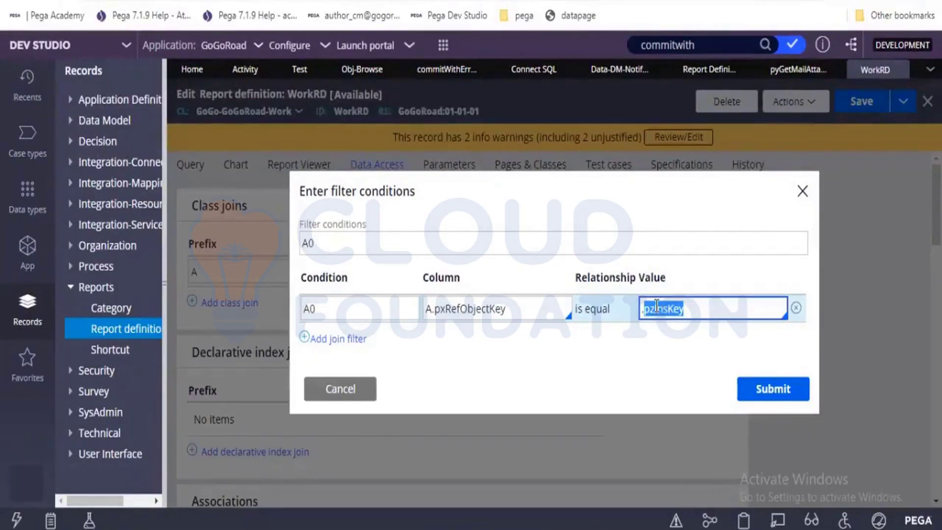
{"action": "left_click", "coordinate": [769, 394]}
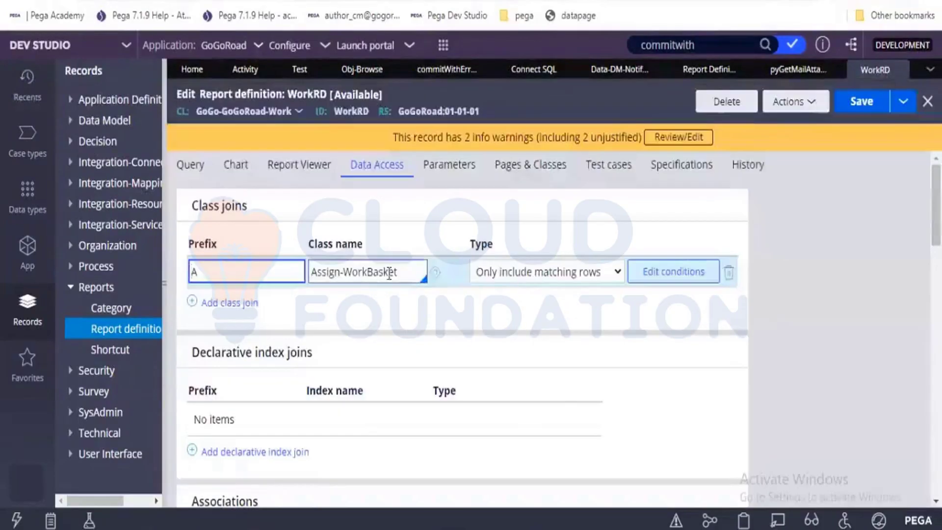
{"action": "left_click_drag", "start_coordinate": [388, 271], "coordinate": [328, 263]}
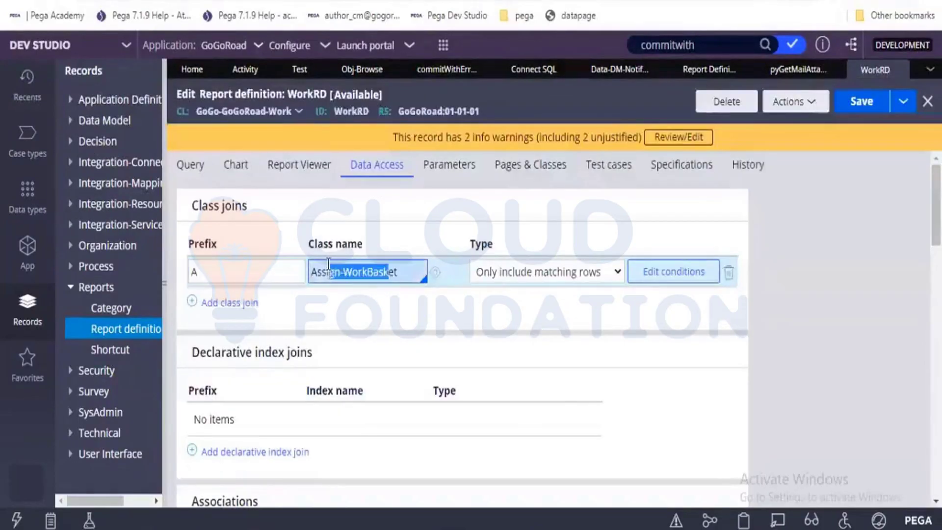
{"action": "left_click", "coordinate": [657, 275]}
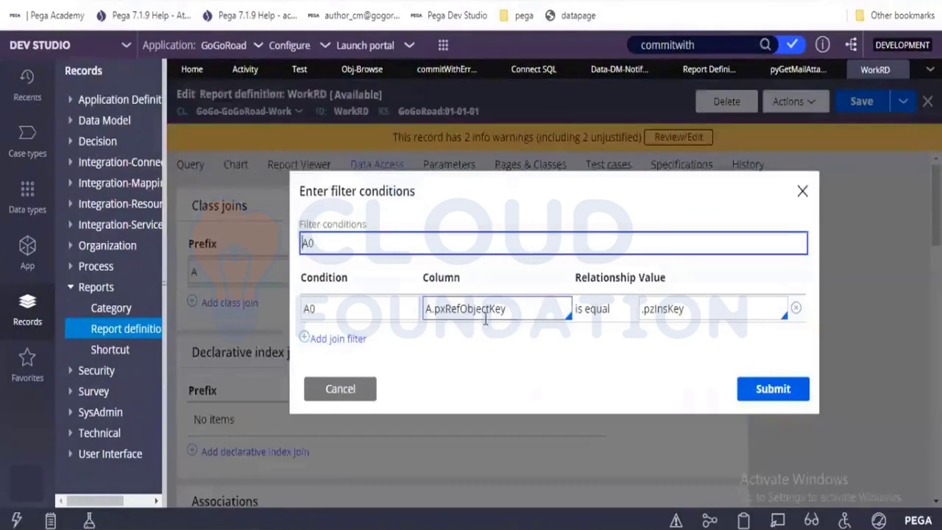
{"action": "left_click", "coordinate": [500, 312]}
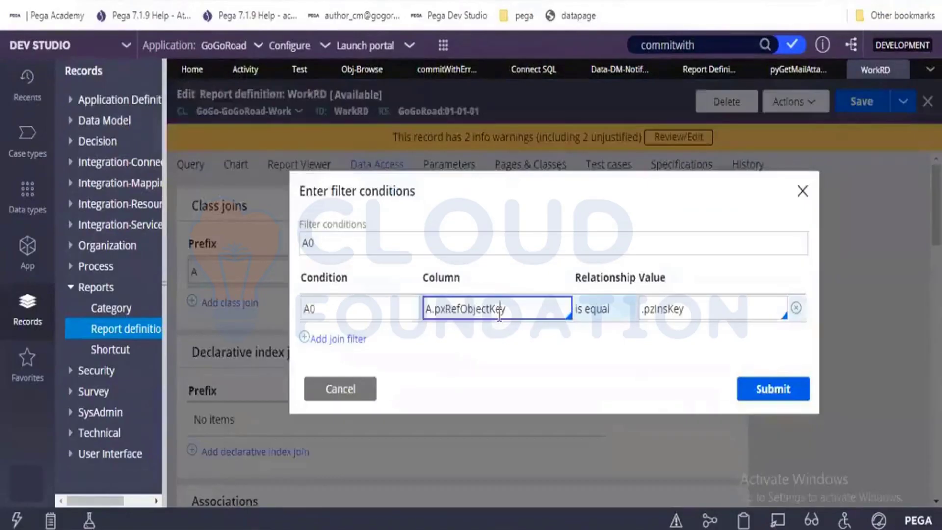
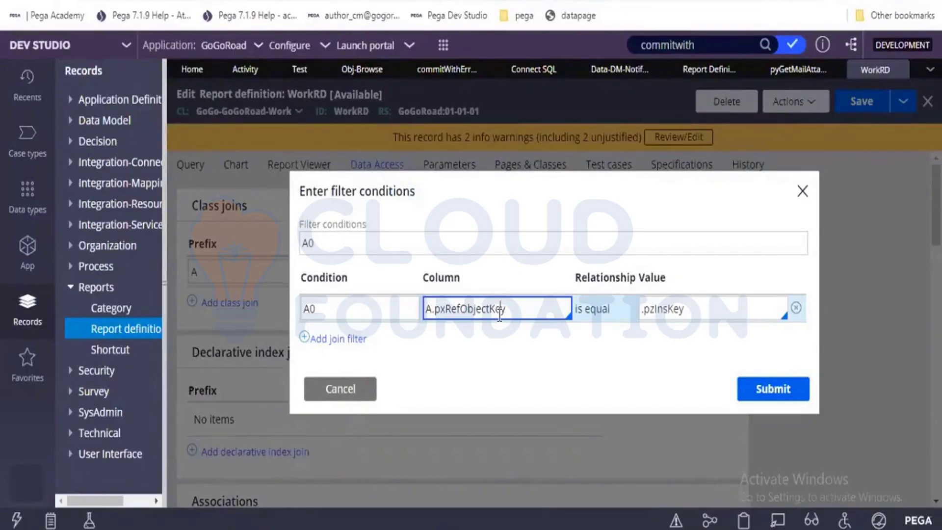
{"action": "left_click", "coordinate": [346, 385]}
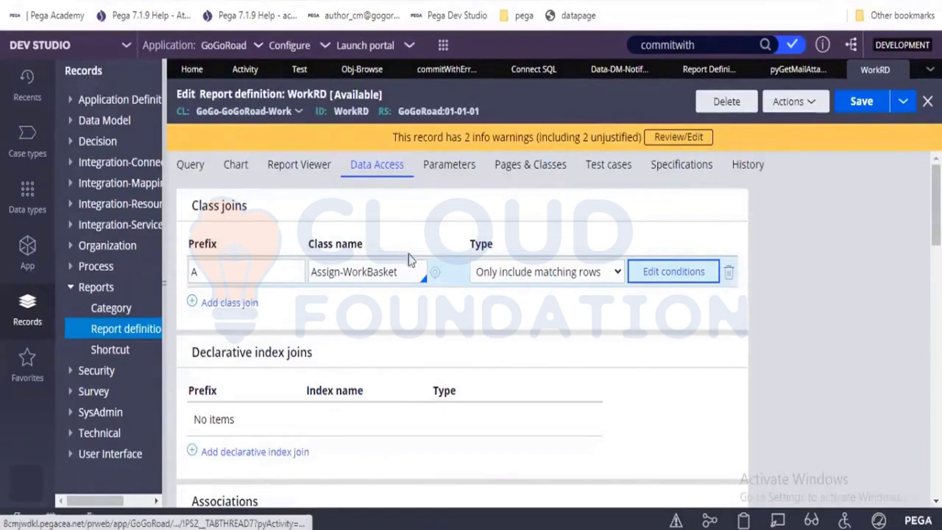
{"action": "left_click_drag", "start_coordinate": [411, 270], "coordinate": [311, 244]}
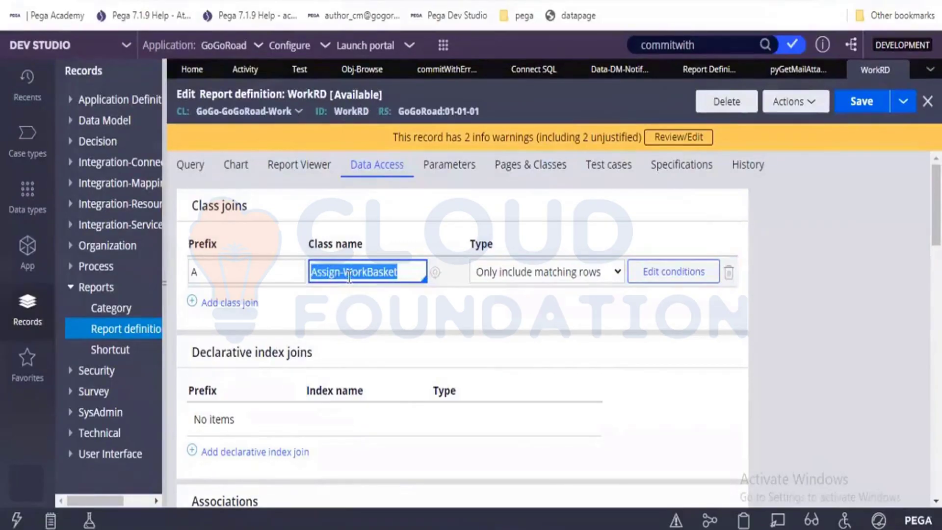
{"action": "left_click", "coordinate": [664, 273]}
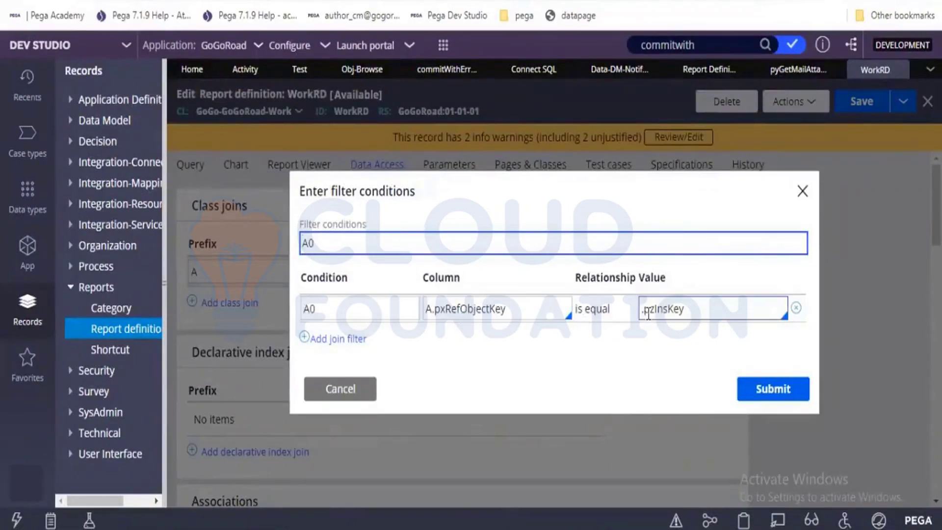
{"action": "left_click", "coordinate": [753, 390]}
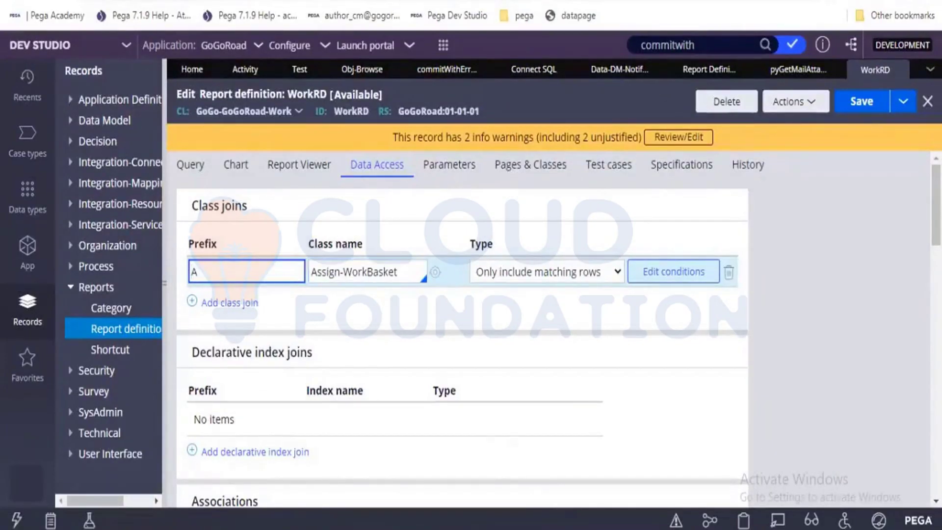
- Switch to Excel and label the first employee table Work in cell A2
{"action": "key", "text": "alt+Tab"}
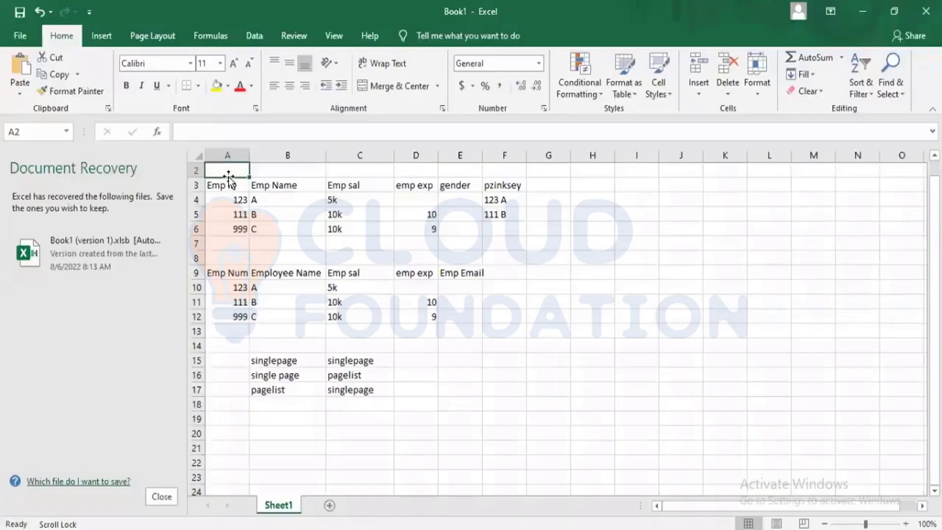
{"action": "type", "text": "20"}
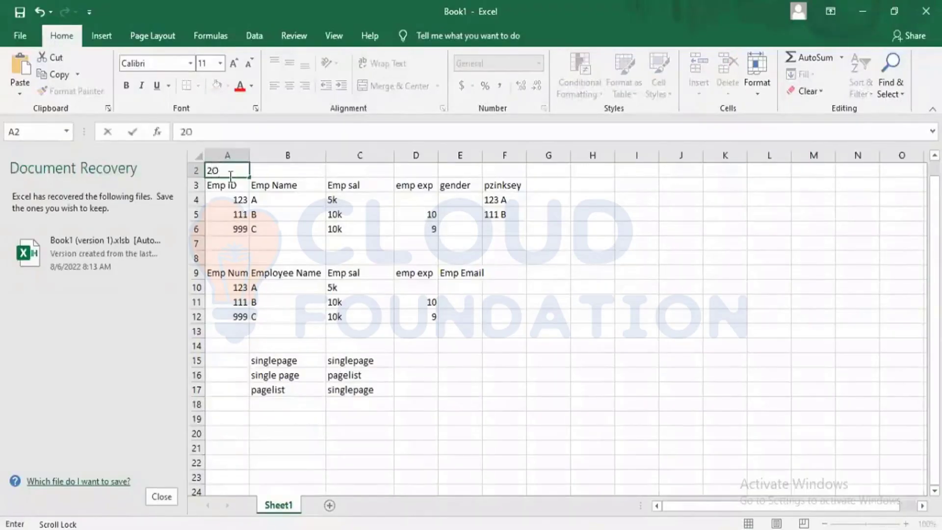
{"action": "key", "text": "BackSpace"}
{"action": "key", "text": "BackSpace"}
{"action": "type", "text": "Work"}
- Label the second employee table Assign-workbasket in cell A8 and widen column A to fit the label
{"action": "left_click", "coordinate": [220, 260]}
{"action": "type", "text": "Ass"}
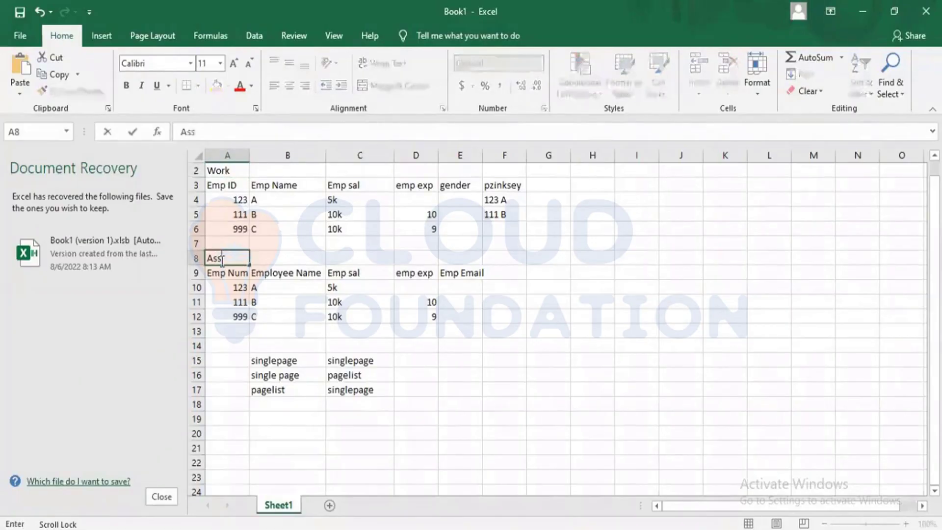
{"action": "type", "text": "ign-w"}
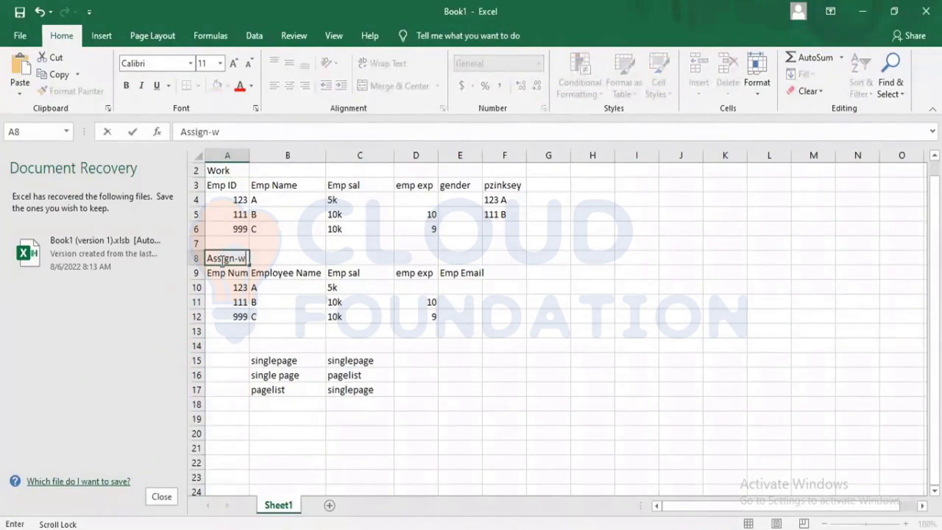
{"action": "type", "text": "orkbasket"}
{"action": "left_click", "coordinate": [223, 287]}
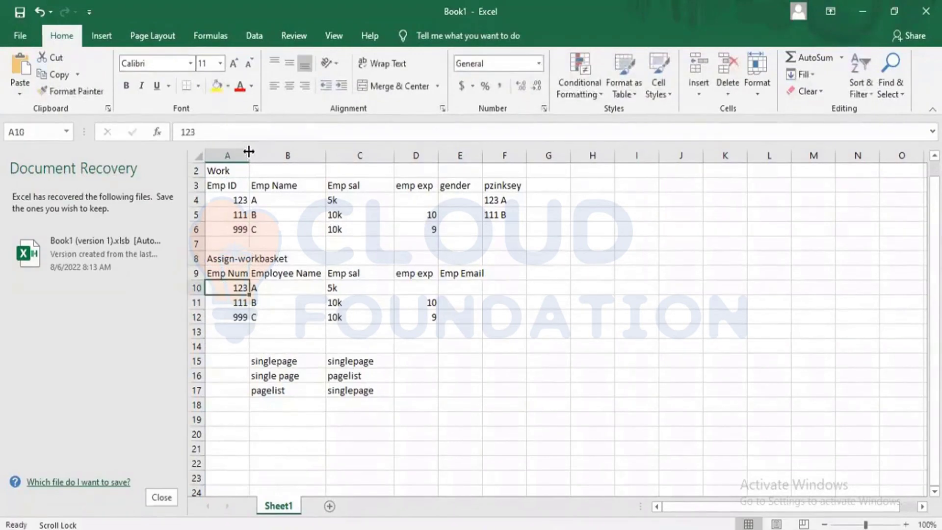
{"action": "left_click_drag", "start_coordinate": [249, 151], "coordinate": [343, 151]}
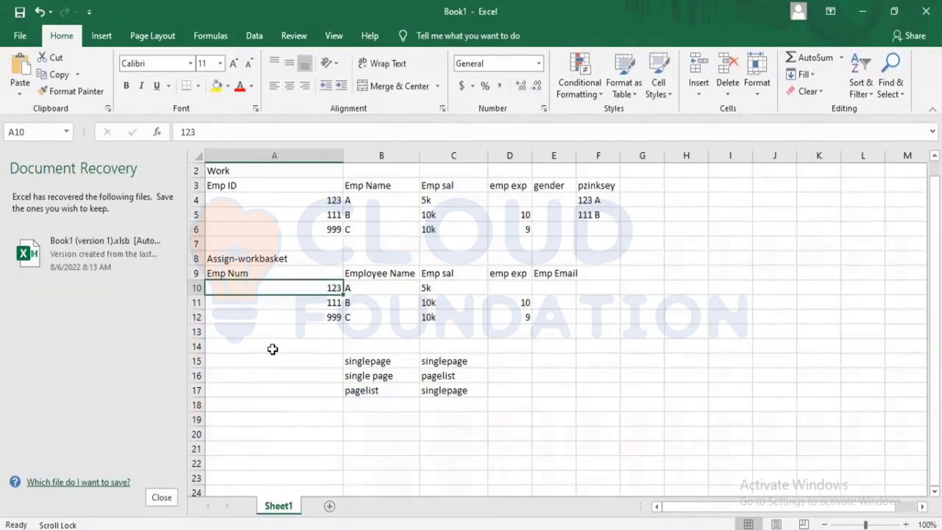
- Compare the pzinksey column of the Work table with the value in join A's filter condition in Dev Studio
{"action": "left_click", "coordinate": [307, 257]}
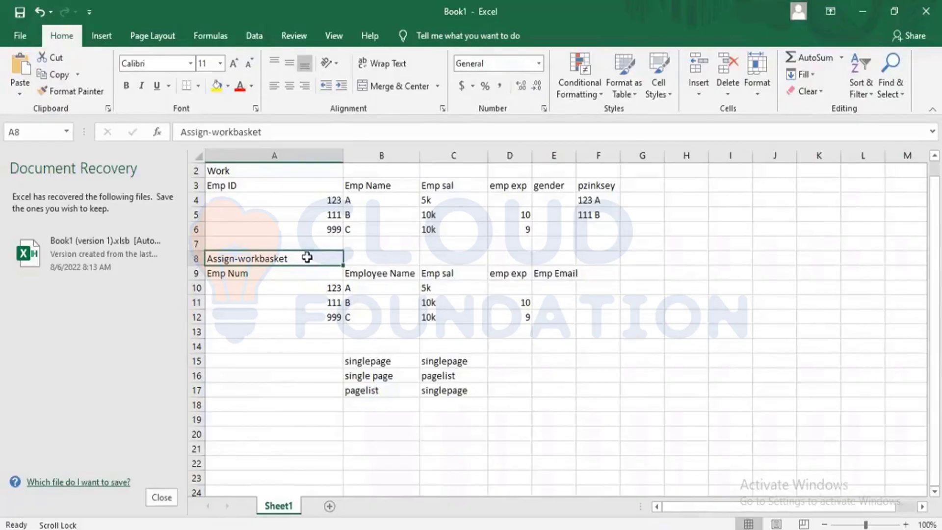
{"action": "left_click", "coordinate": [583, 188]}
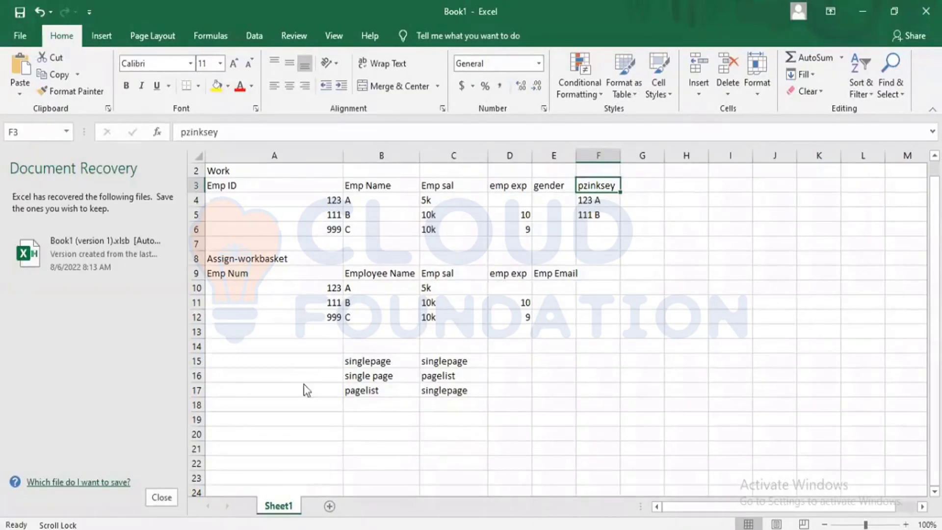
{"action": "key", "text": "alt"}
{"action": "key", "text": "alt"}
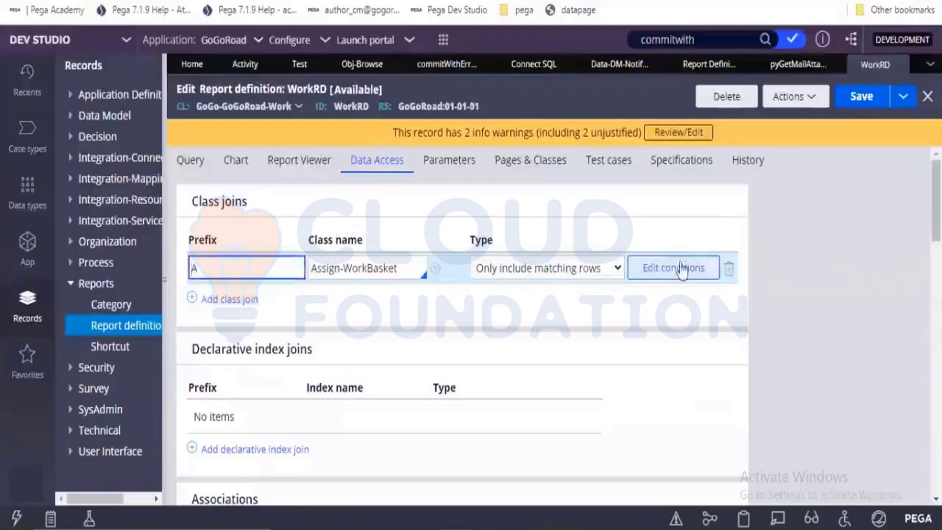
{"action": "left_click", "coordinate": [682, 269]}
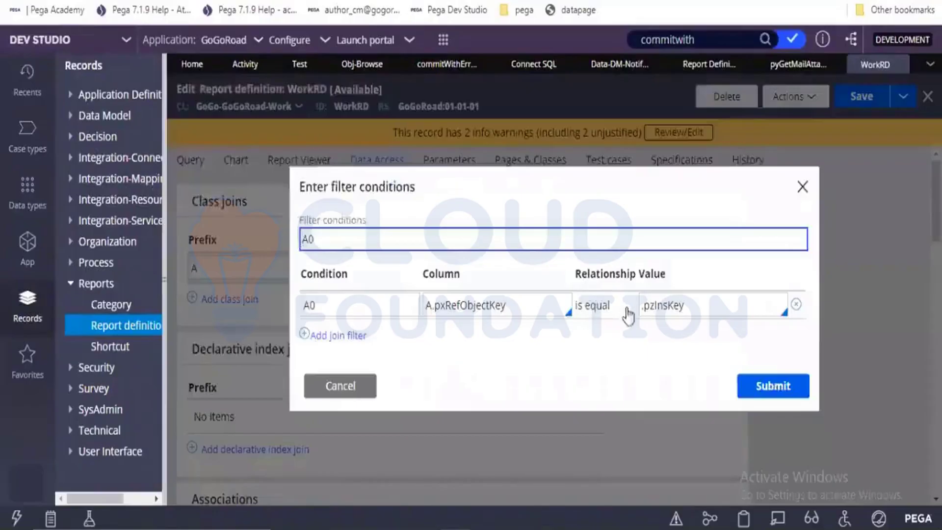
{"action": "left_click", "coordinate": [659, 305]}
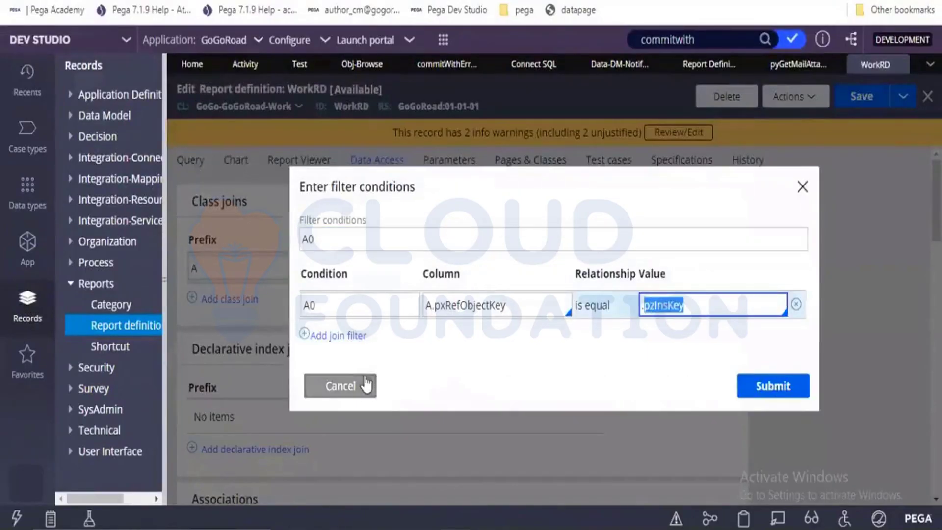
{"action": "left_click", "coordinate": [348, 381]}
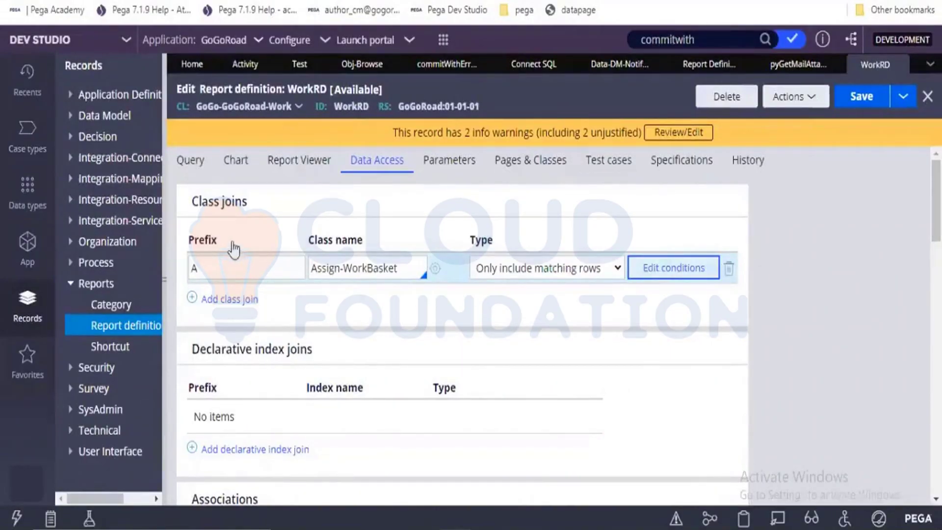
- Compare the joined class in the report definition with the Work and Assign-workbasket tables in Excel, including the Emp Email column
{"action": "left_click", "coordinate": [190, 160]}
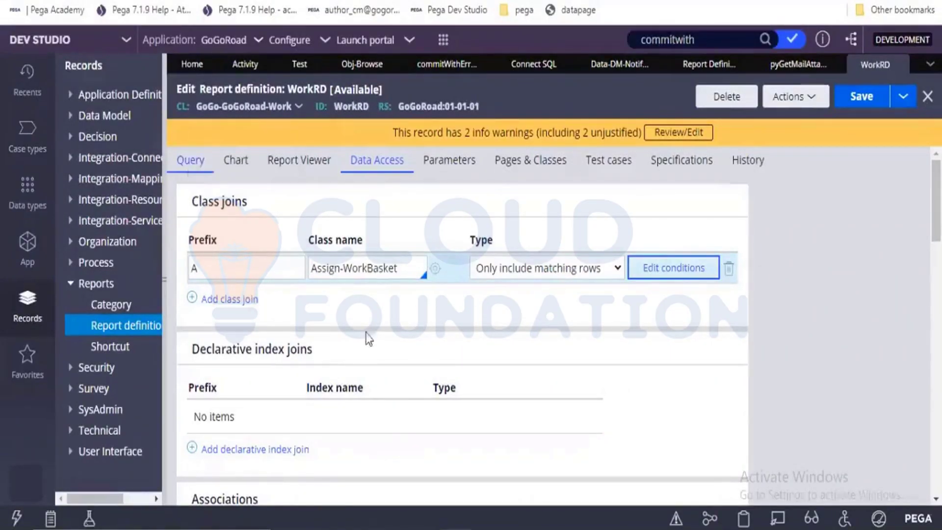
{"action": "left_click", "coordinate": [381, 268]}
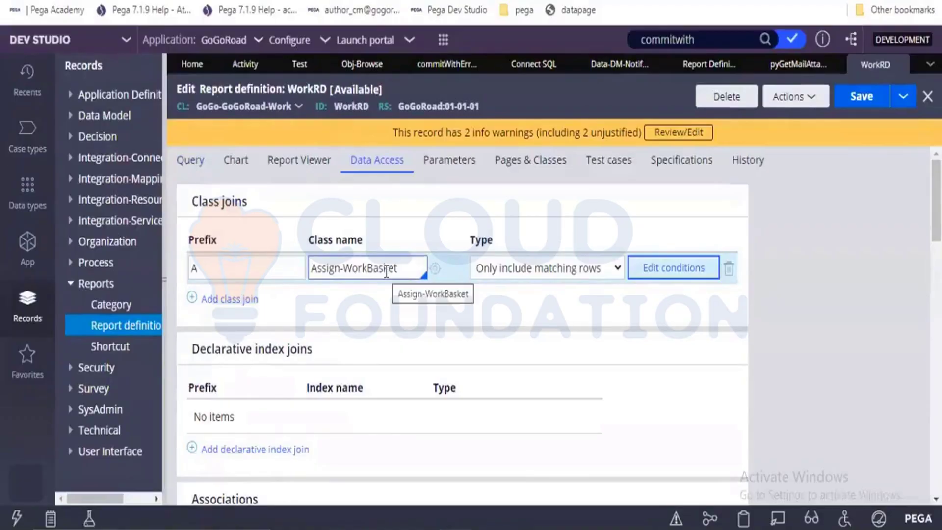
{"action": "key", "text": "alt+Tab"}
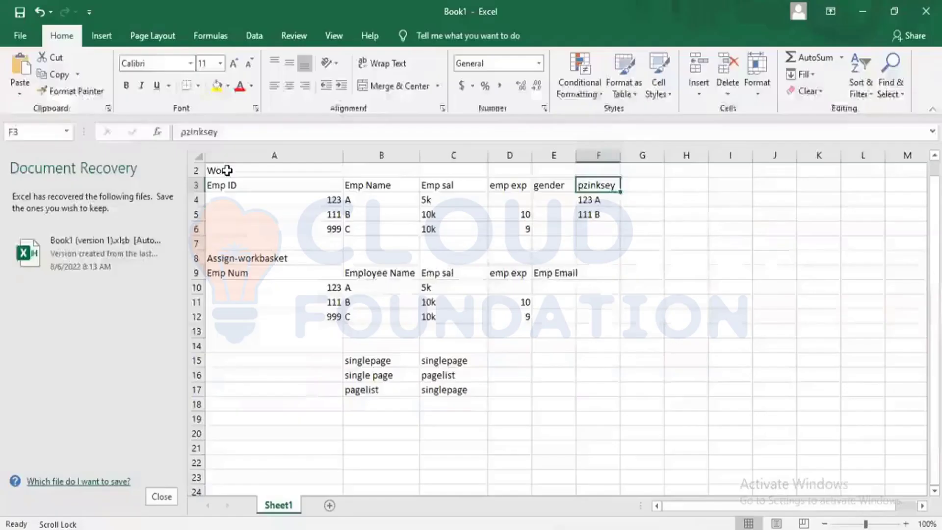
{"action": "left_click", "coordinate": [223, 172]}
{"action": "left_click", "coordinate": [250, 260]}
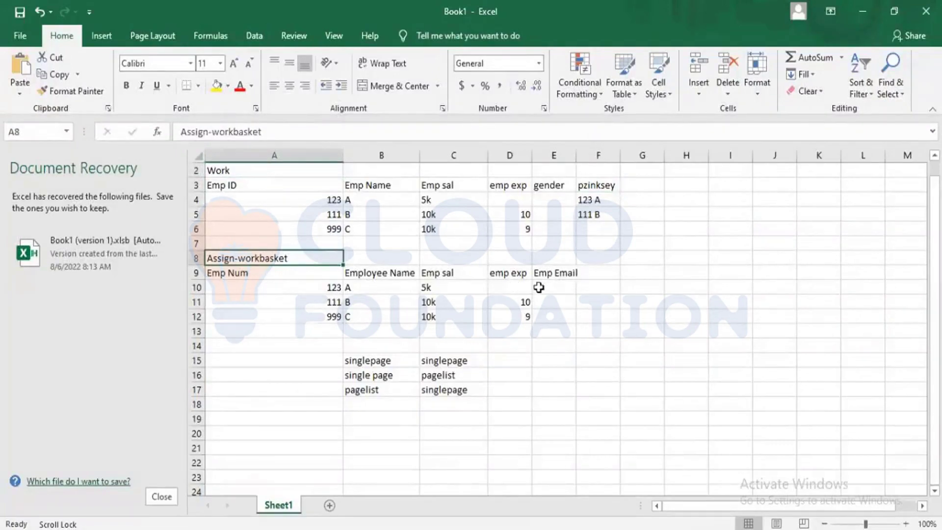
{"action": "left_click", "coordinate": [562, 273]}
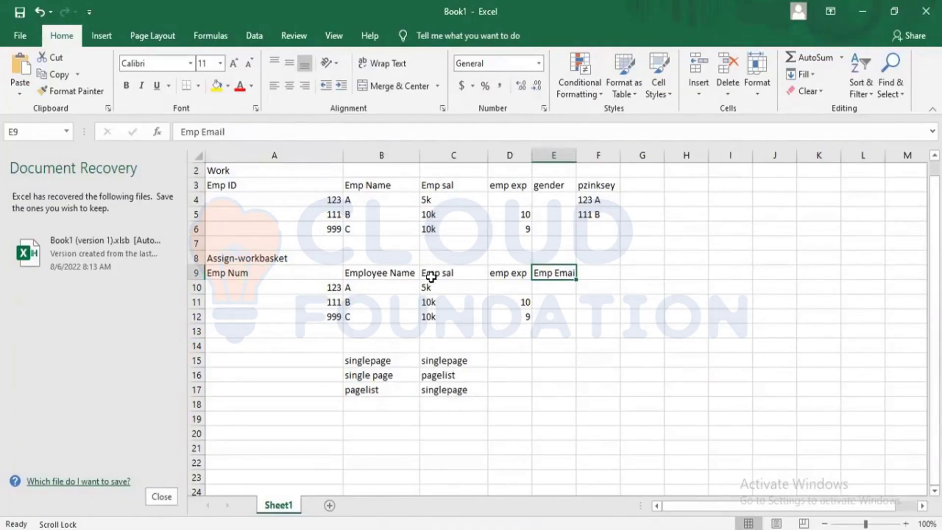
{"action": "left_click", "coordinate": [300, 258]}
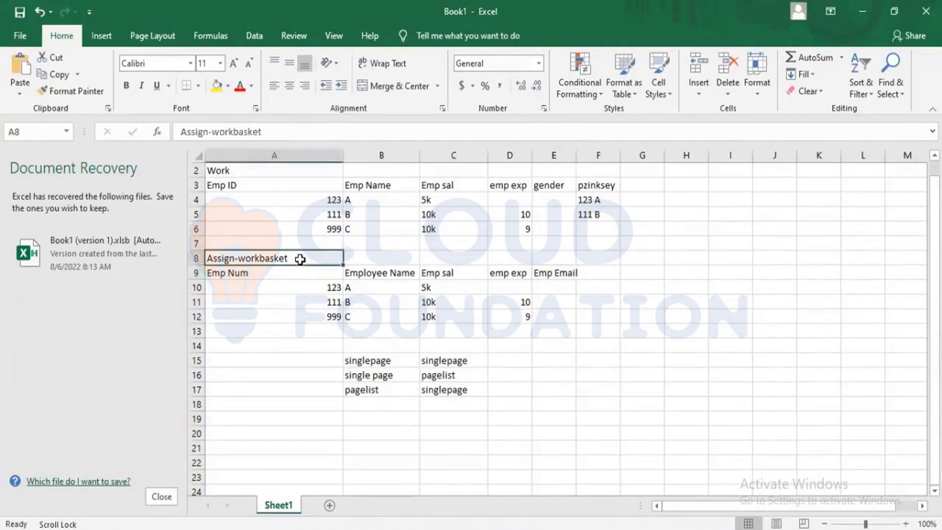
- Enter the prefix A beside the Assign-workbasket label in cell B8 and check it against the join prefix in Dev Studio
{"action": "left_click", "coordinate": [361, 260]}
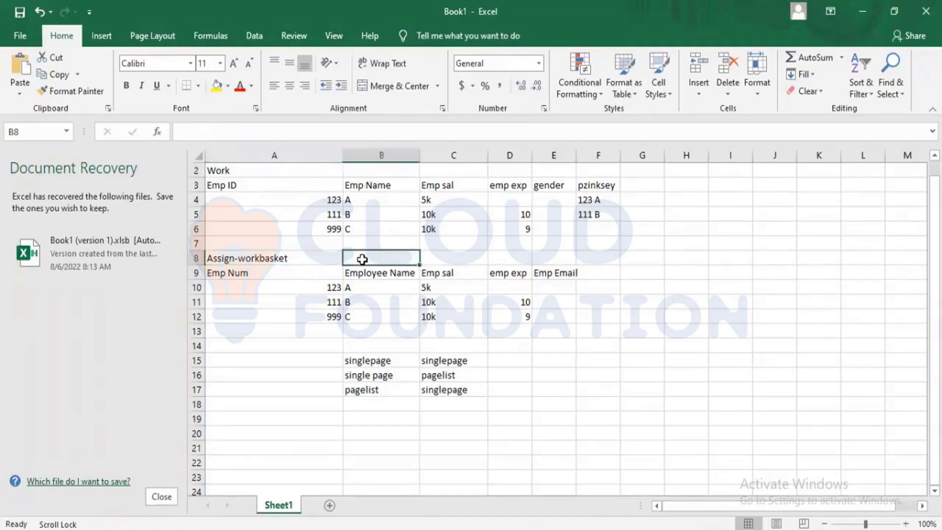
{"action": "key", "text": "ctrl+a"}
{"action": "left_click", "coordinate": [362, 259]}
{"action": "type", "text": "A"}
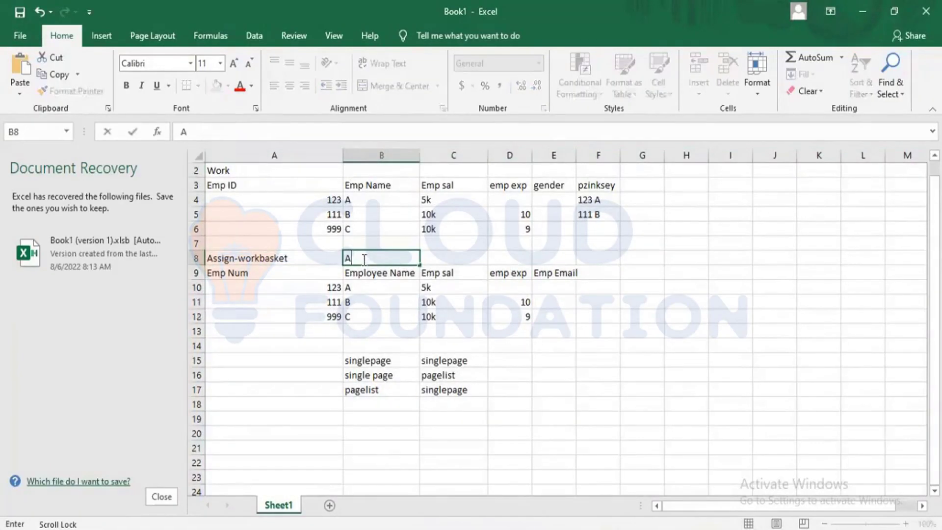
{"action": "key", "text": "alt+Tab"}
{"action": "double_click", "coordinate": [192, 271]}
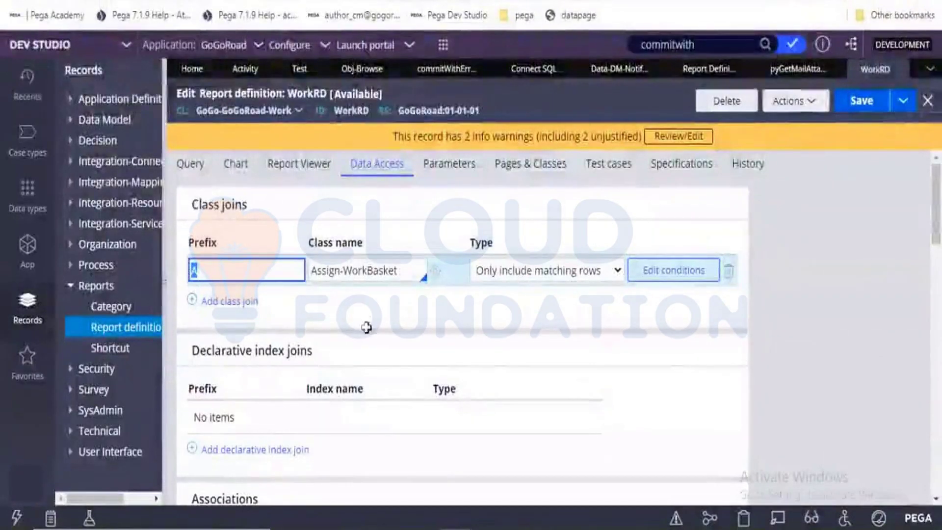
{"action": "key", "text": "alt+Tab"}
{"action": "left_click", "coordinate": [326, 431]}
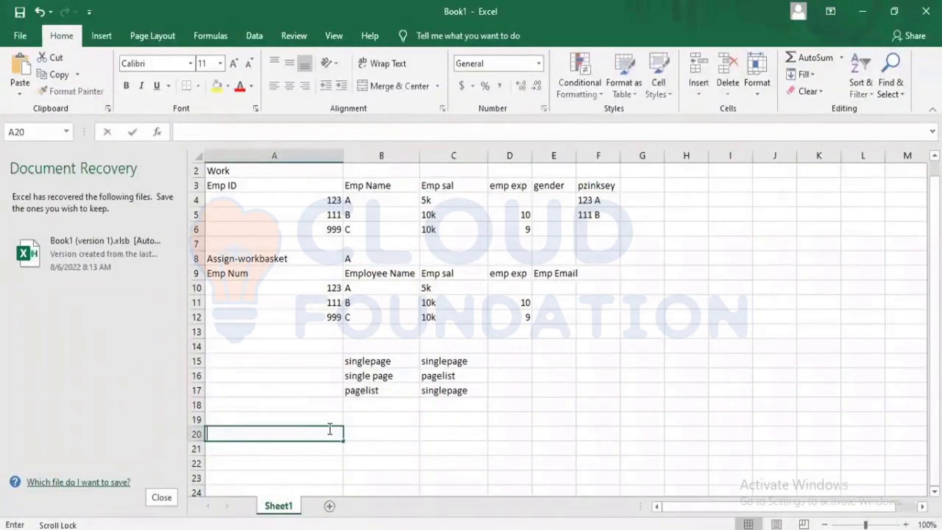
{"action": "type", "text": "="}
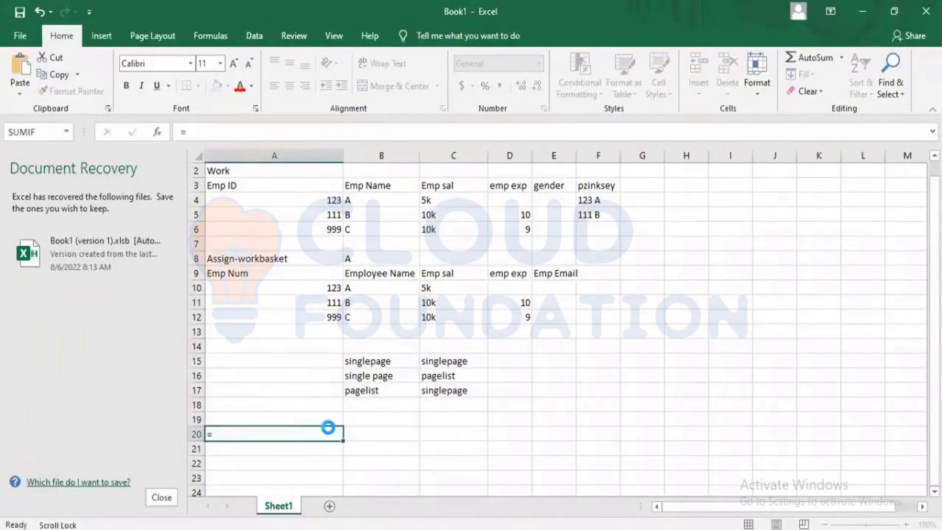
{"action": "key", "text": "ctrl+s"}
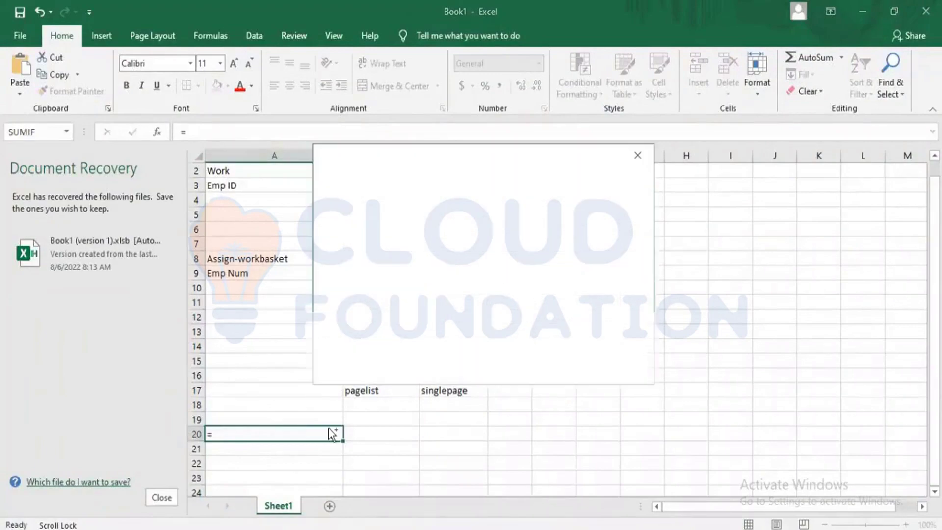
{"action": "left_click", "coordinate": [612, 361]}
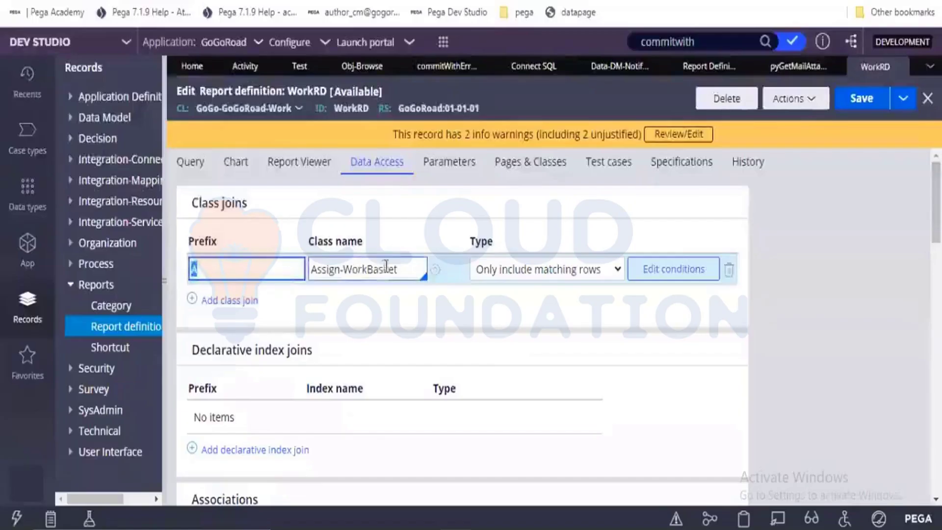
- Add a column to the WorkRD query with the source prefix "A." and check it against the class join's prefix
{"action": "left_click", "coordinate": [191, 162]}
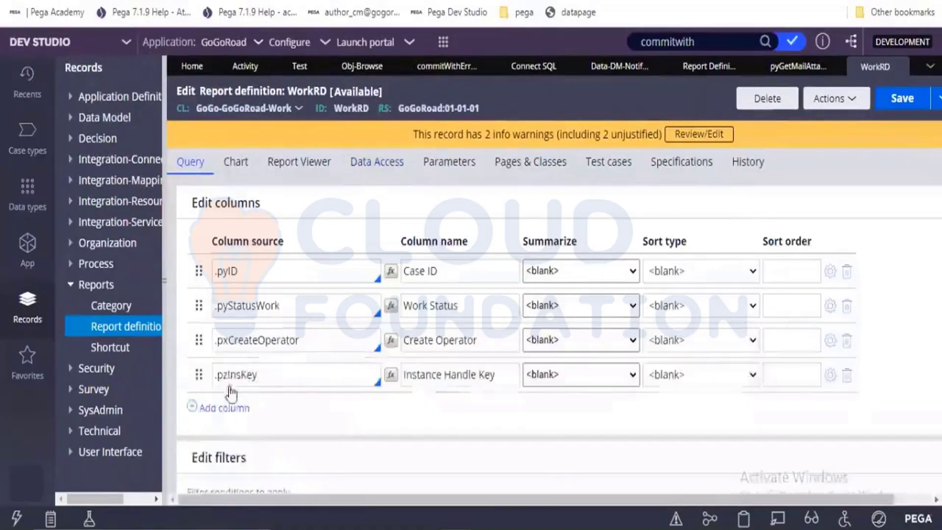
{"action": "left_click", "coordinate": [228, 408]}
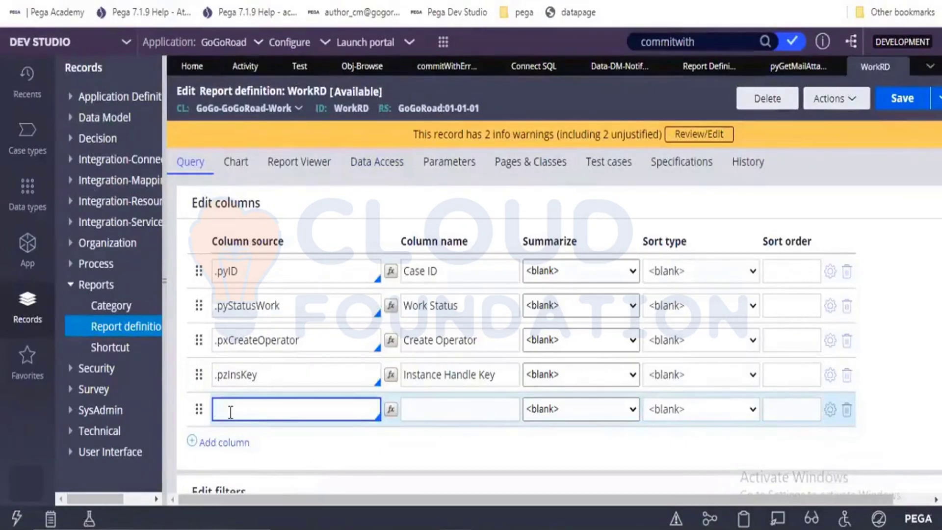
{"action": "type", "text": "A."}
{"action": "left_click", "coordinate": [316, 338]}
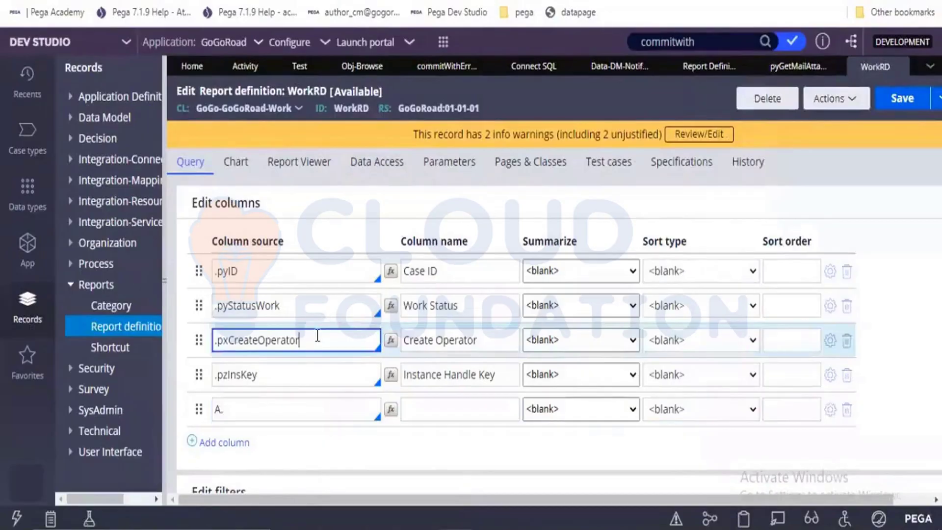
{"action": "double_click", "coordinate": [235, 412]}
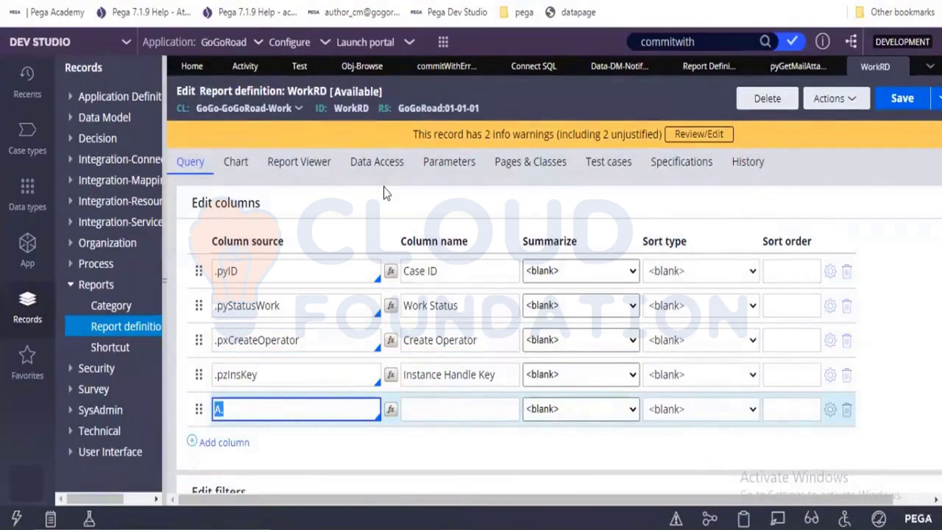
{"action": "left_click", "coordinate": [402, 170]}
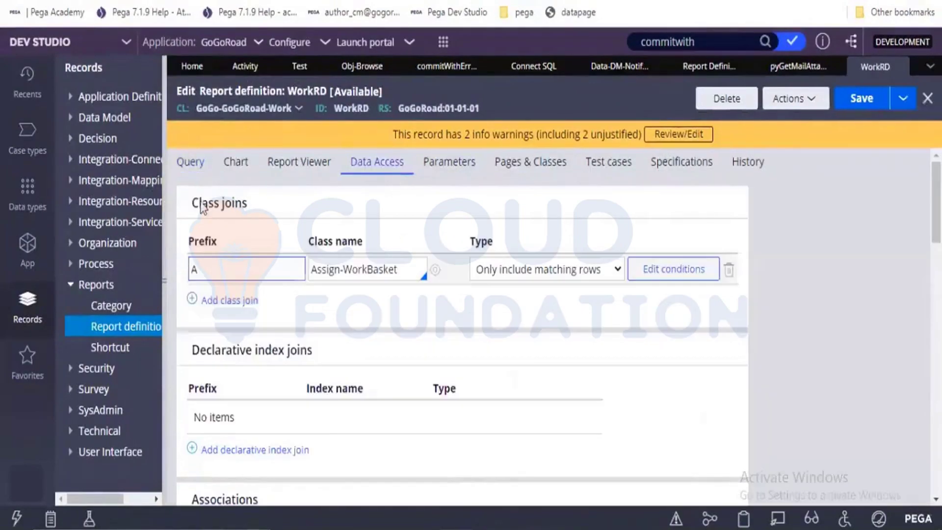
{"action": "left_click", "coordinate": [198, 177]}
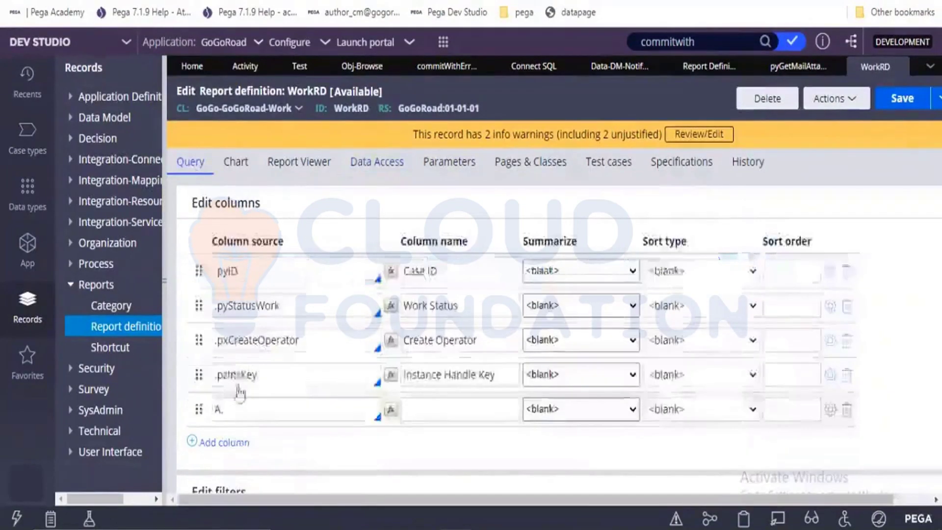
- Browse the properties suggested for the "A." column source and compare them with the joined class in the data access settings
{"action": "left_click", "coordinate": [240, 411]}
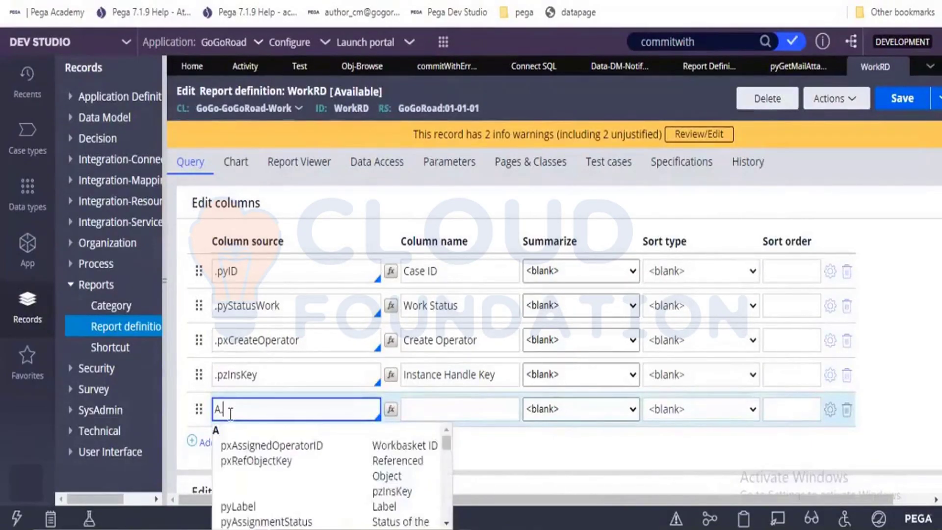
{"action": "key", "text": "Down"}
{"action": "key", "text": "Down"}
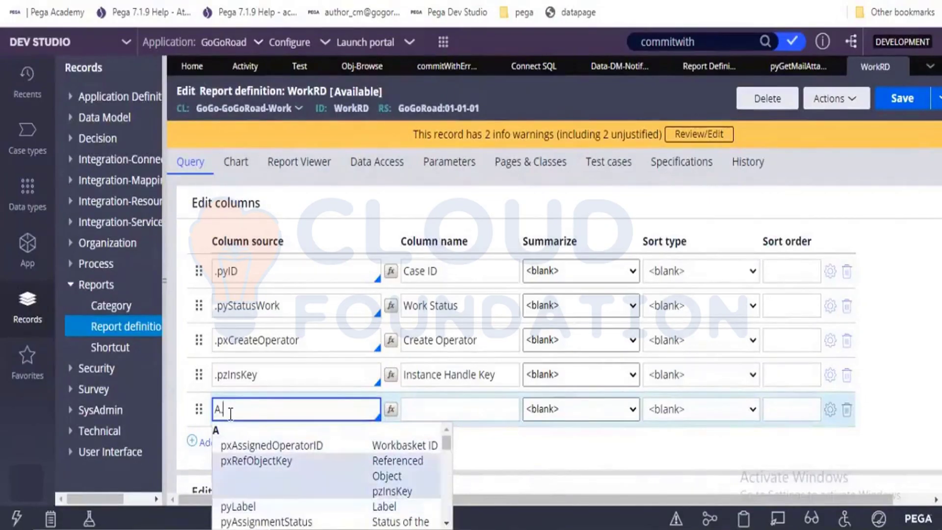
{"action": "key", "text": "Up"}
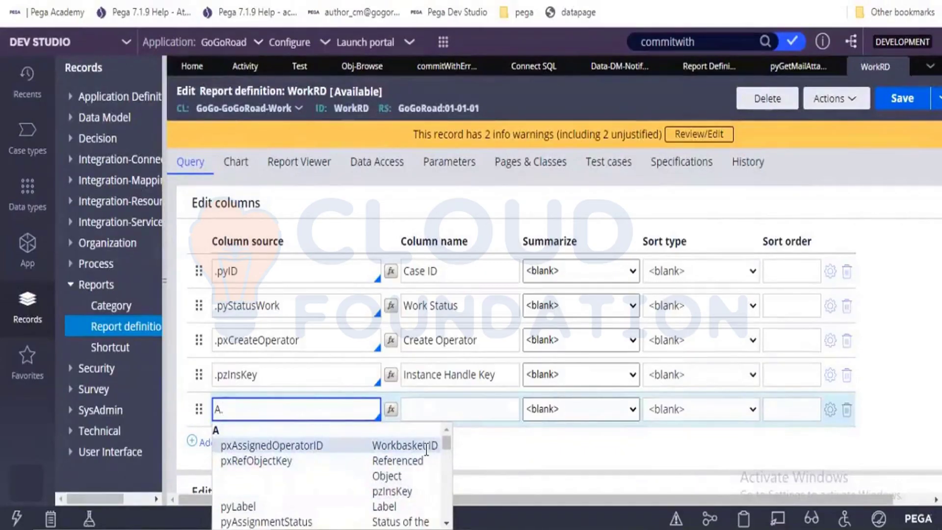
{"action": "left_click", "coordinate": [382, 173]}
{"action": "left_click", "coordinate": [330, 271]}
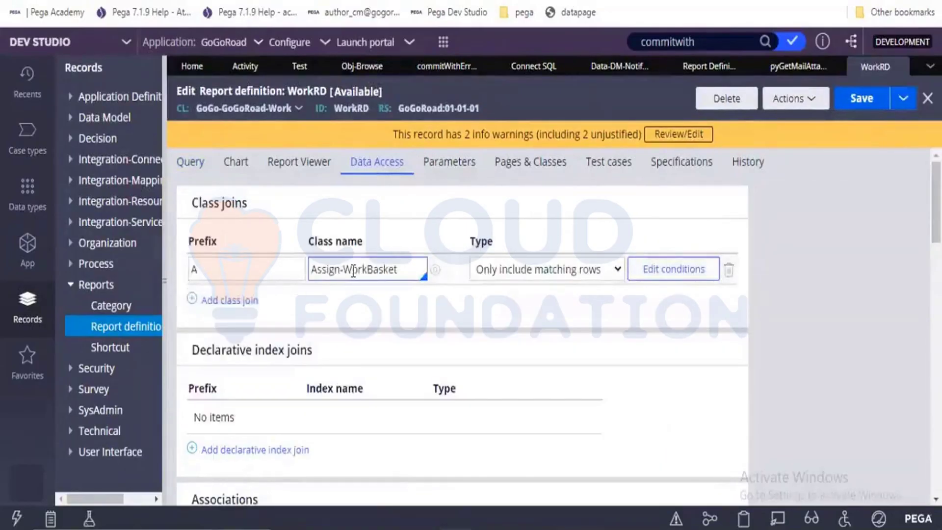
{"action": "left_click", "coordinate": [191, 164]}
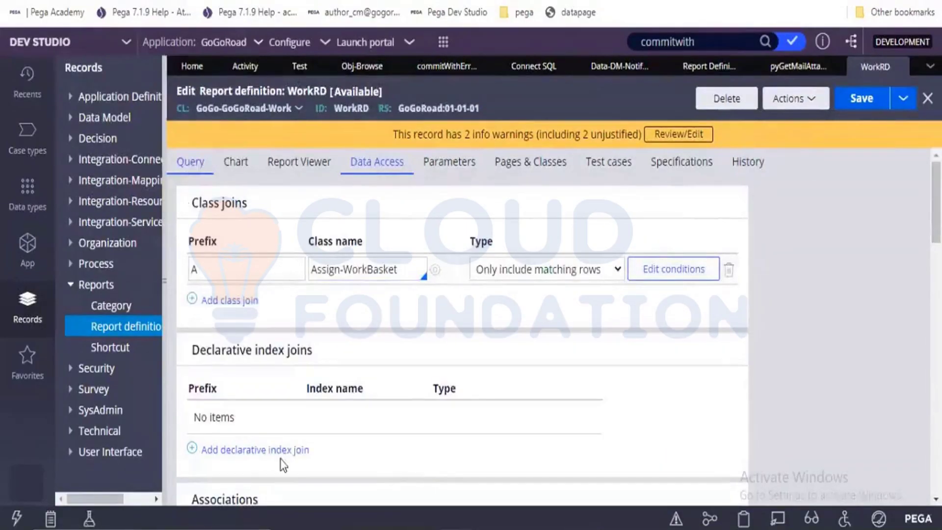
- Set the new query column's source to A.pxGoalTime from the suggested properties of the joined class
{"action": "left_click", "coordinate": [309, 411]}
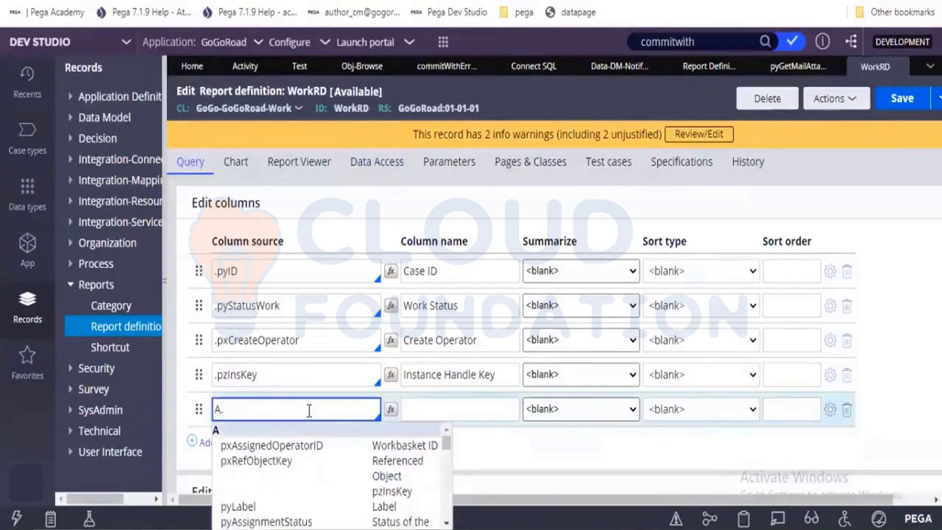
{"action": "key", "text": "Down"}
{"action": "key", "text": "Down"}
{"action": "key", "text": "Down"}
{"action": "key", "text": "Down"}
{"action": "key", "text": "Down"}
{"action": "key", "text": "Down"}
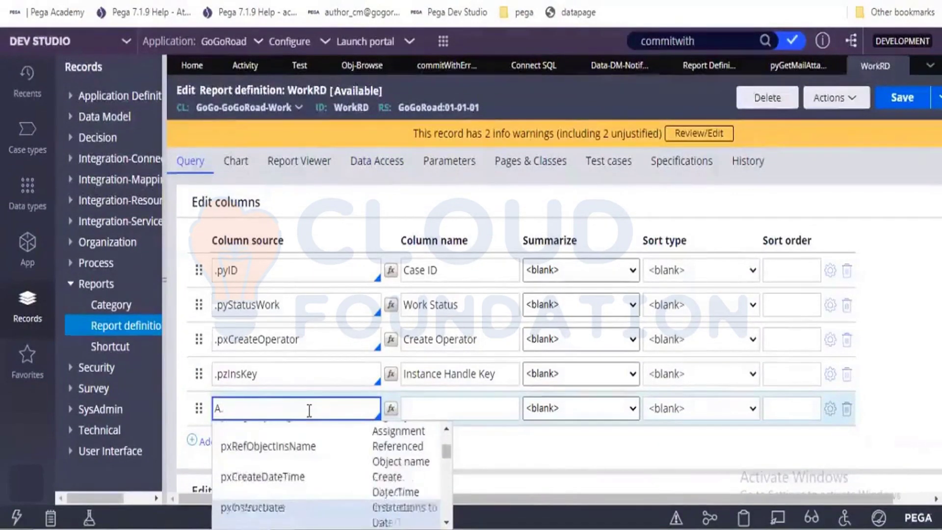
{"action": "key", "text": "Down"}
{"action": "key", "text": "Down"}
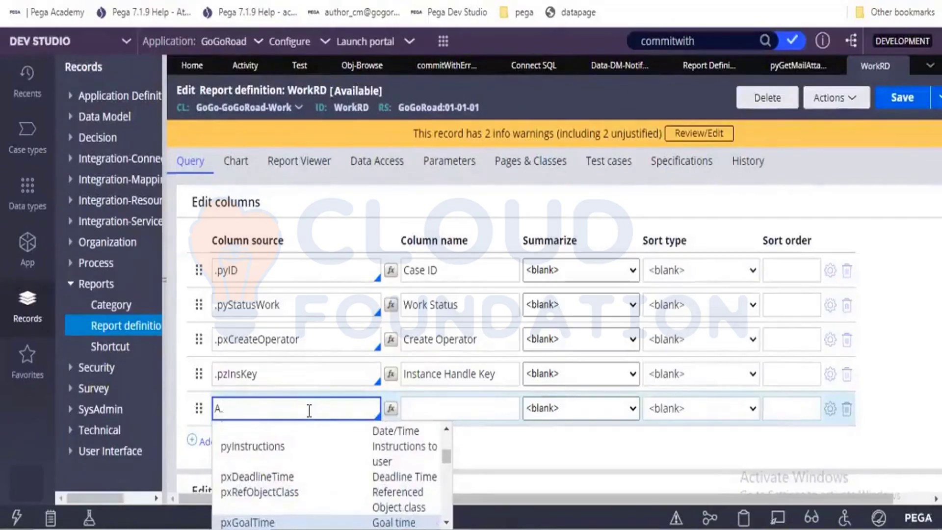
{"action": "key", "text": "Return"}
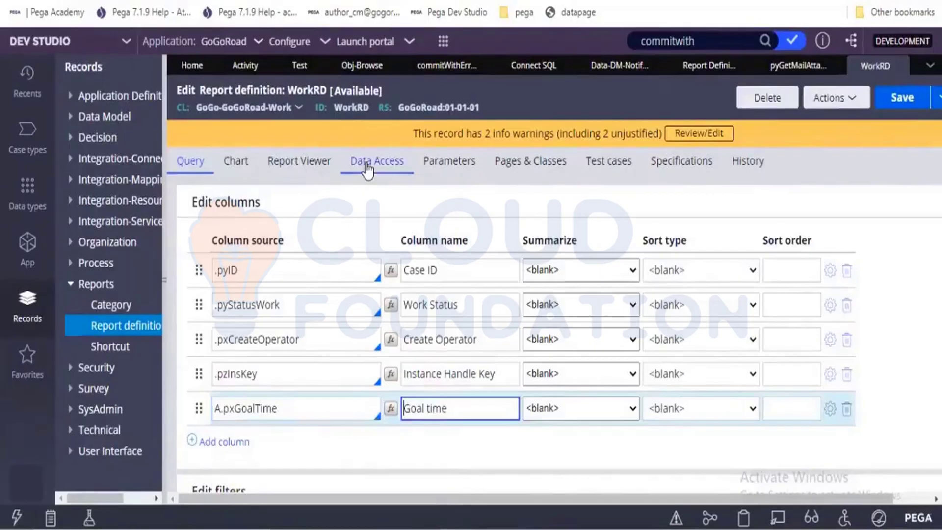
- Add two blank class joins below the Assign-WorkBasket join and delete both of them
{"action": "left_click", "coordinate": [375, 161]}
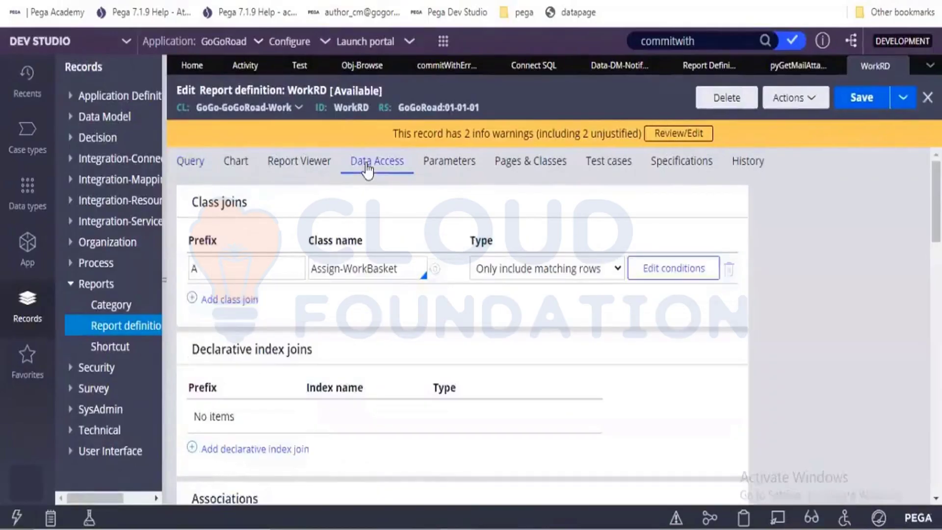
{"action": "left_click", "coordinate": [225, 300]}
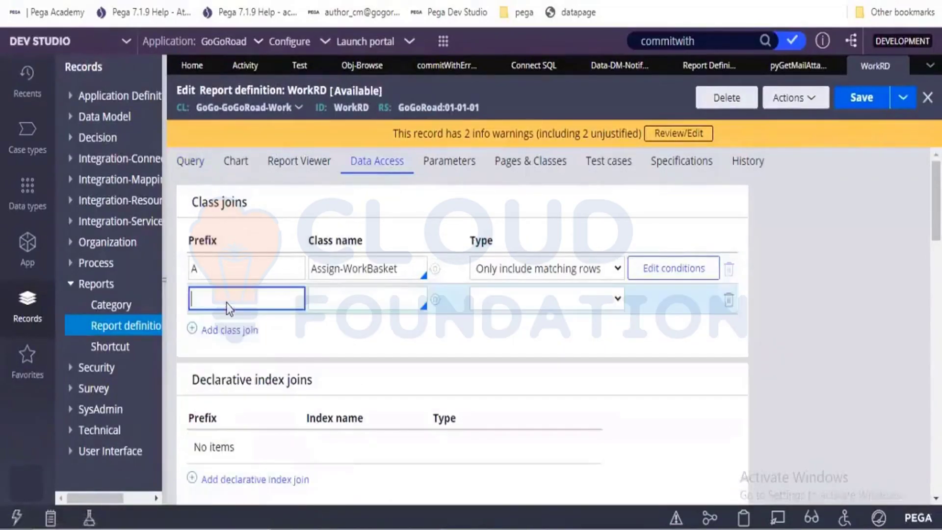
{"action": "left_click", "coordinate": [234, 330]}
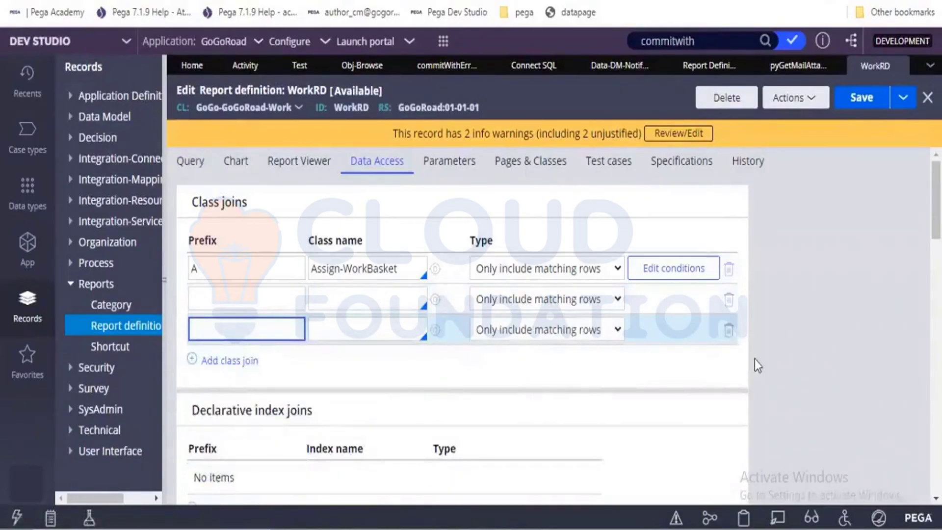
{"action": "left_click", "coordinate": [729, 331]}
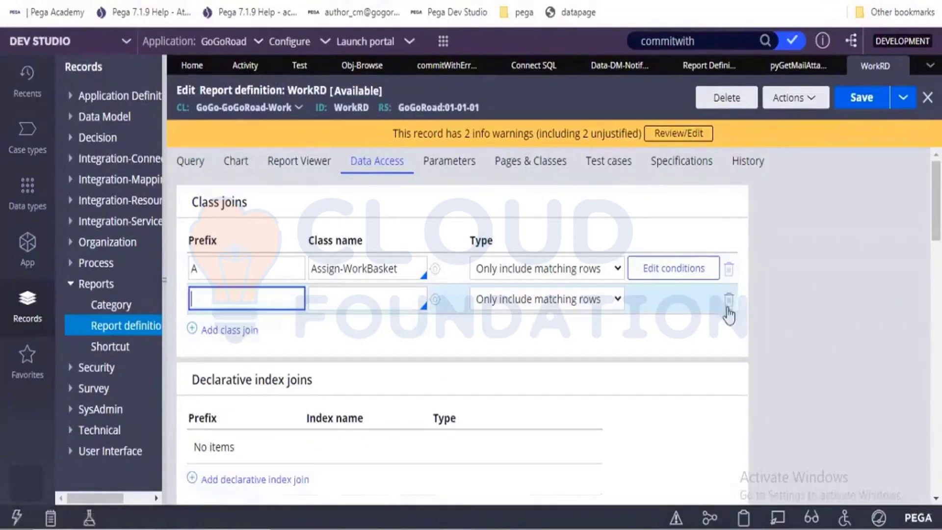
{"action": "left_click", "coordinate": [728, 303]}
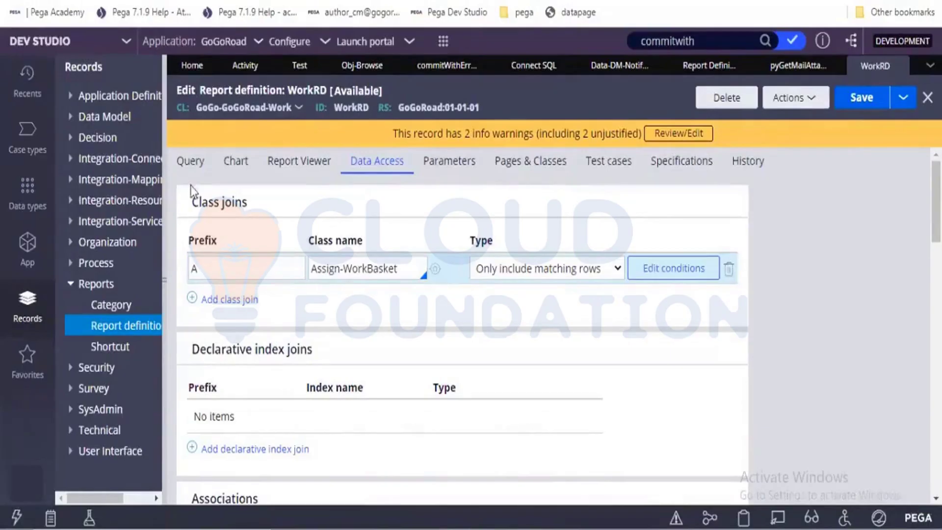
- Review the report's query columns, including .pxCreateOperator, and look through the GoGoRoad portal's navigation entries
{"action": "left_click", "coordinate": [191, 162]}
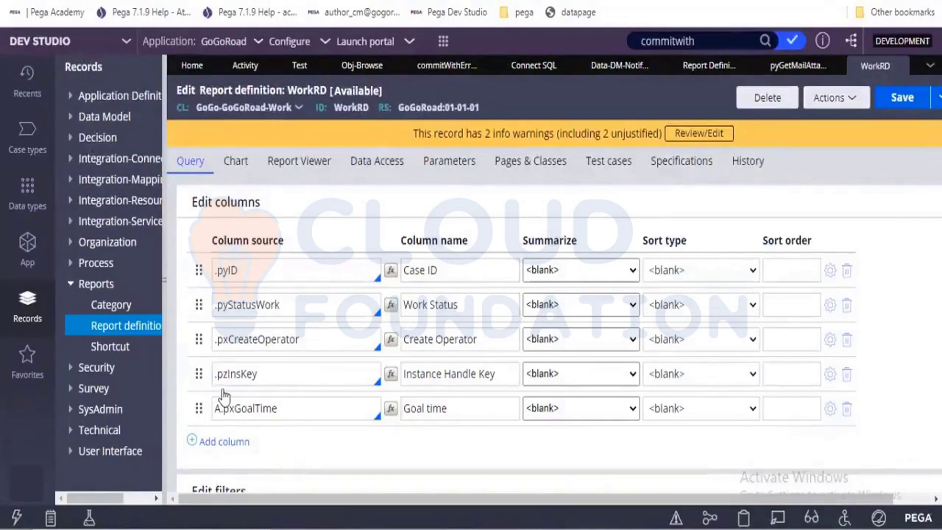
{"action": "left_click", "coordinate": [281, 348]}
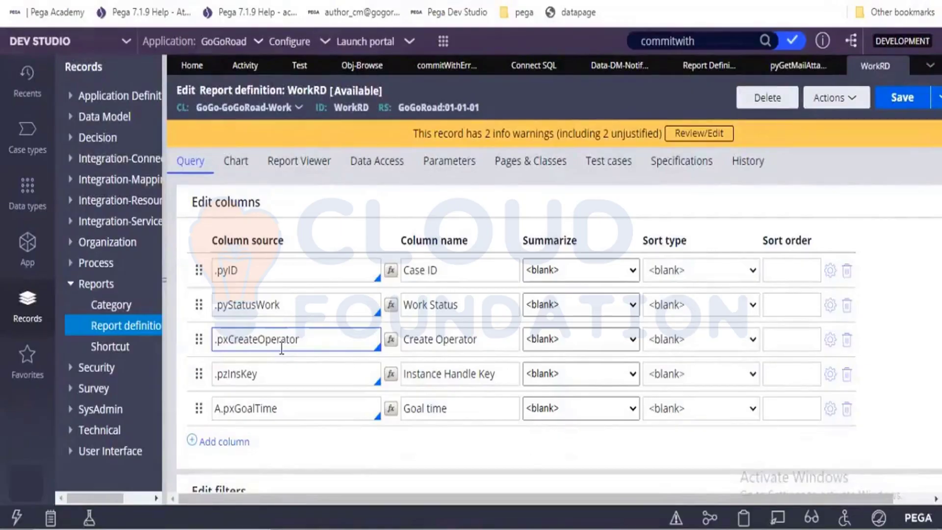
{"action": "left_click", "coordinate": [353, 1]}
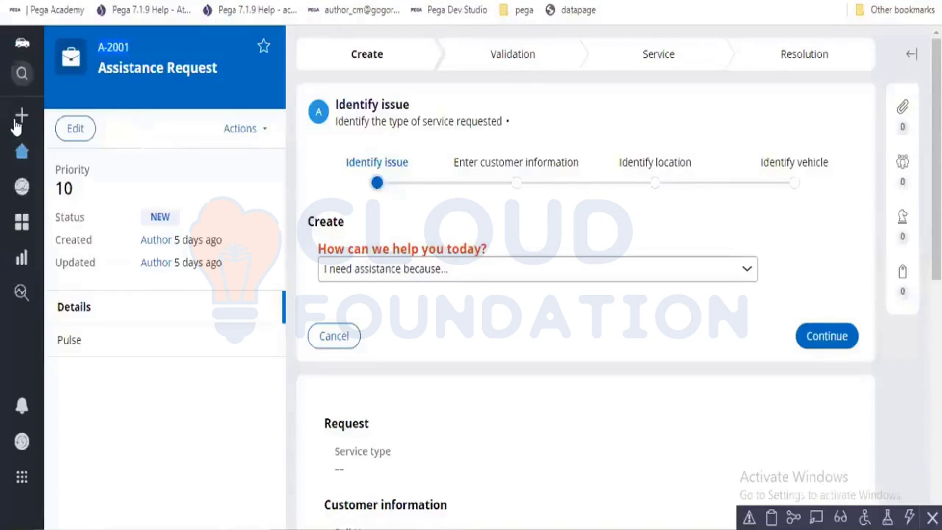
{"action": "mouse_move", "coordinate": [17, 122]}
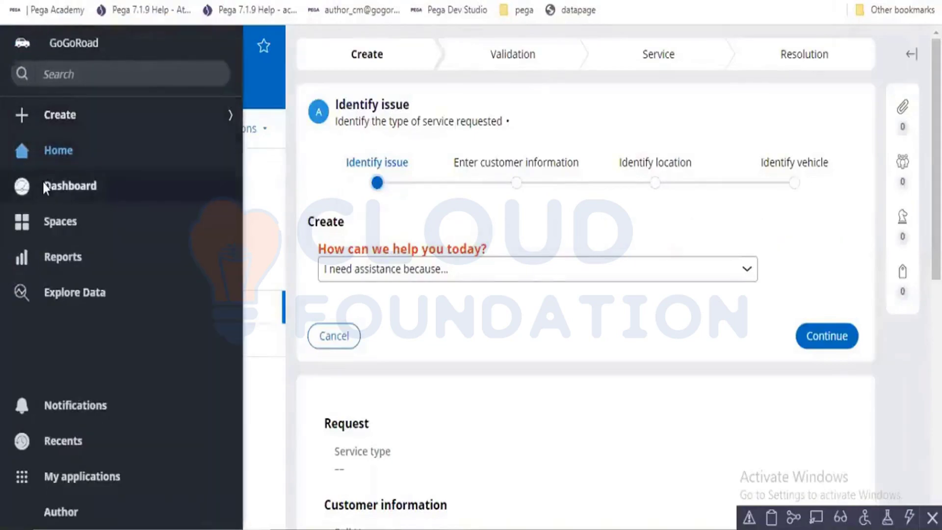
{"action": "left_click", "coordinate": [44, 184]}
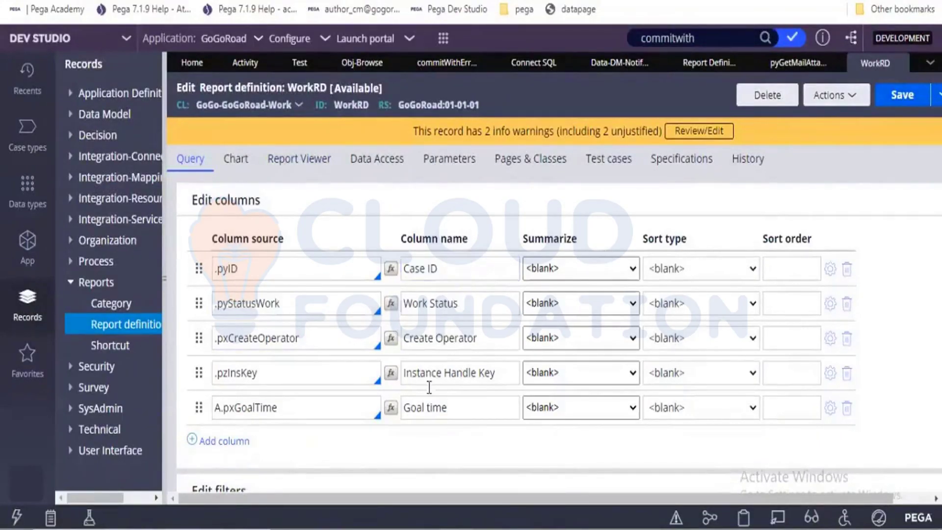
- Summarize the .pyID Case ID column by Count and check the chart editor for the option to include a chart
{"action": "left_click", "coordinate": [242, 274]}
{"action": "left_click", "coordinate": [552, 273]}
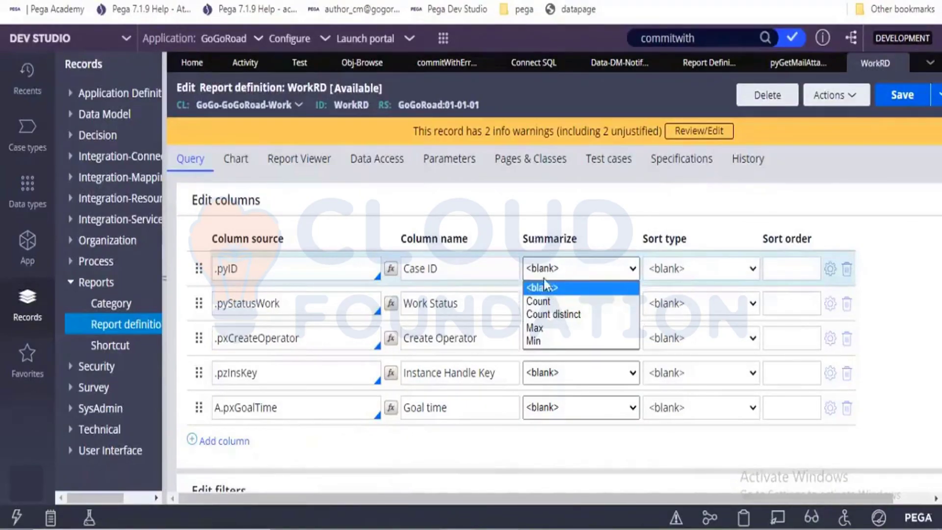
{"action": "left_click", "coordinate": [546, 301]}
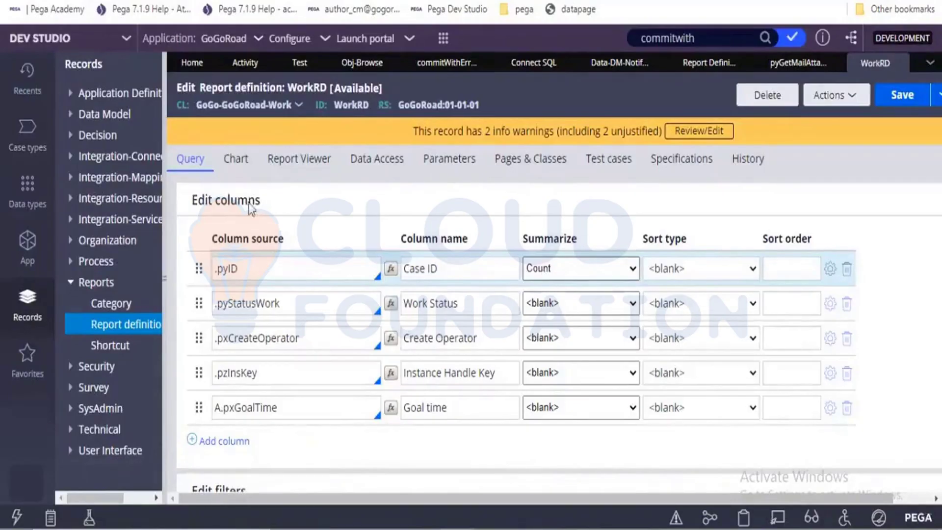
{"action": "left_click", "coordinate": [243, 166]}
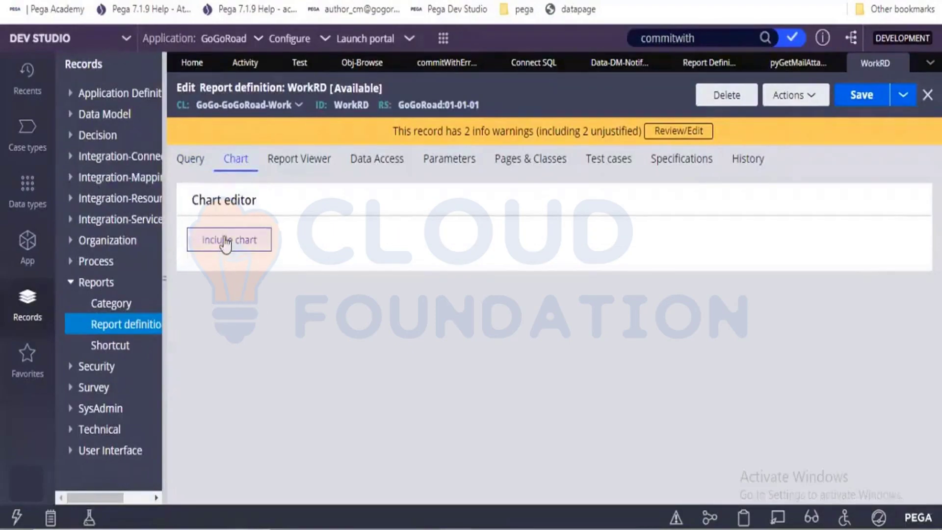
- Reset the Case ID column's summarize setting to blank and check the chart editor again
{"action": "left_click", "coordinate": [189, 166]}
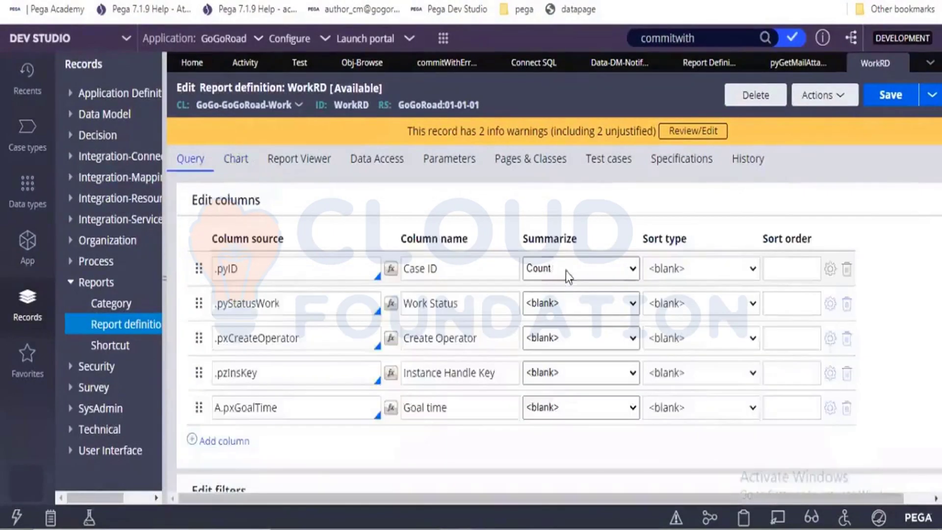
{"action": "left_click", "coordinate": [566, 271]}
{"action": "left_click", "coordinate": [568, 295]}
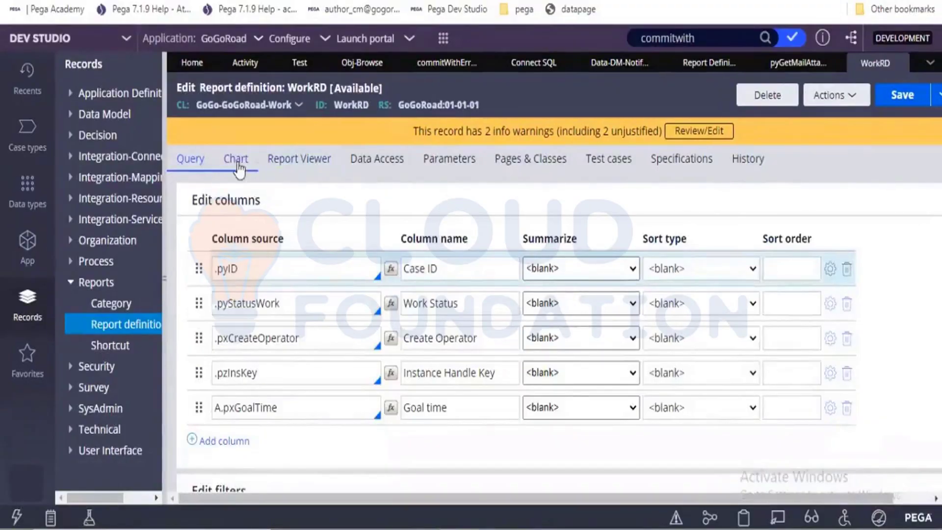
{"action": "left_click", "coordinate": [238, 166]}
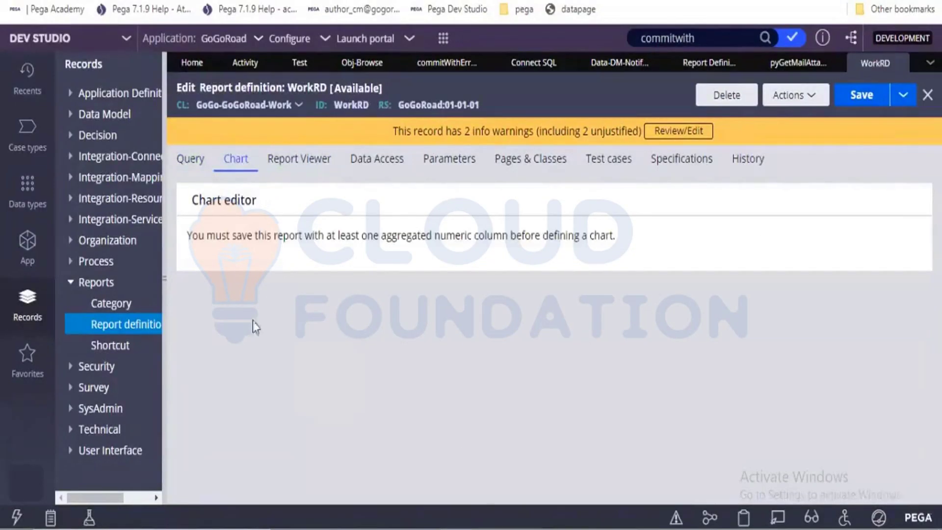
- Set the .pyID Case ID column's summarize option to Count in the query
{"action": "left_click_drag", "start_coordinate": [222, 236], "coordinate": [394, 258]}
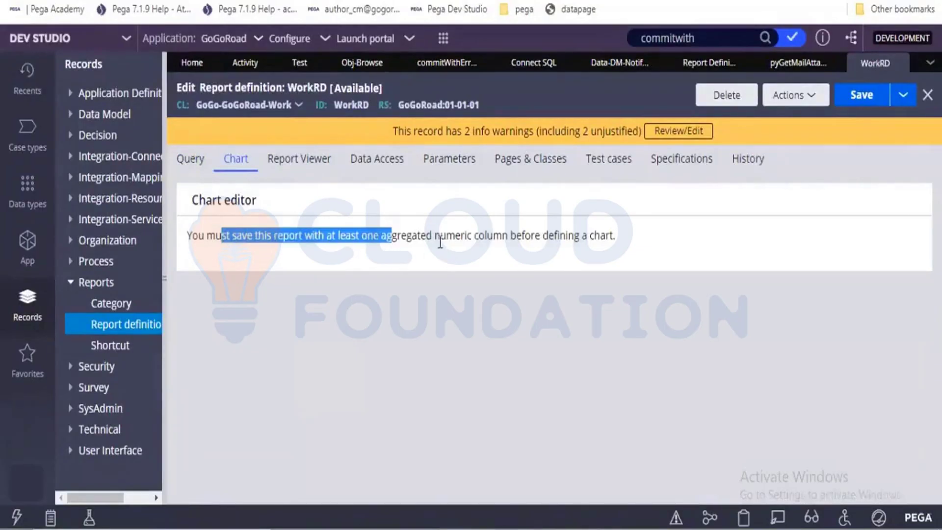
{"action": "left_click_drag", "start_coordinate": [435, 237], "coordinate": [495, 238]}
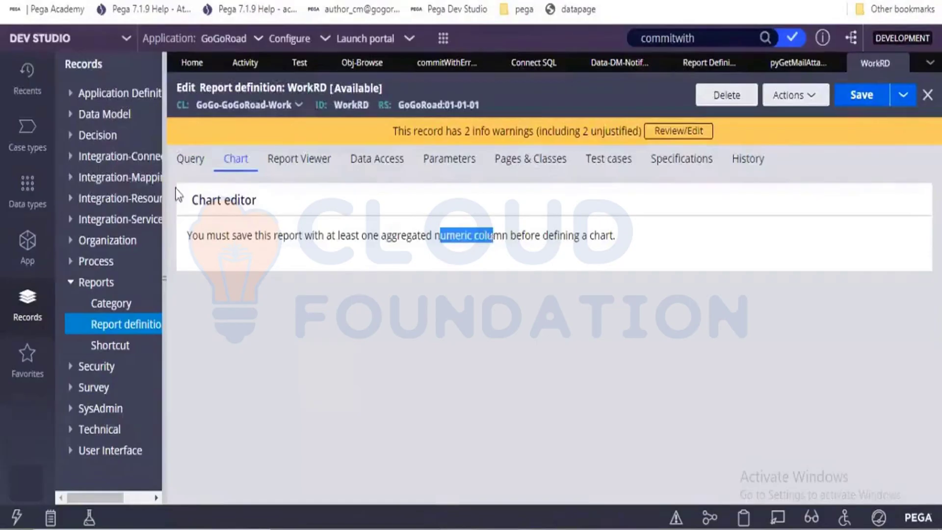
{"action": "left_click", "coordinate": [189, 166]}
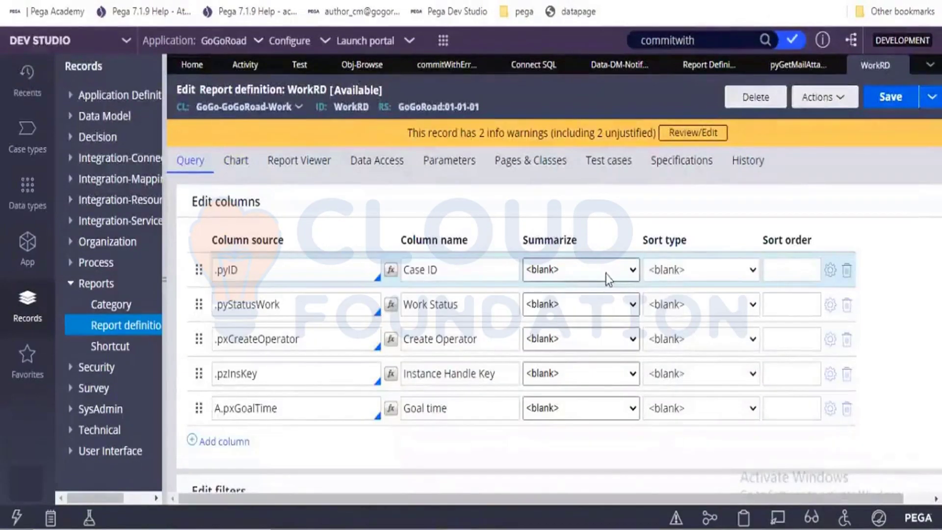
{"action": "left_click", "coordinate": [608, 278]}
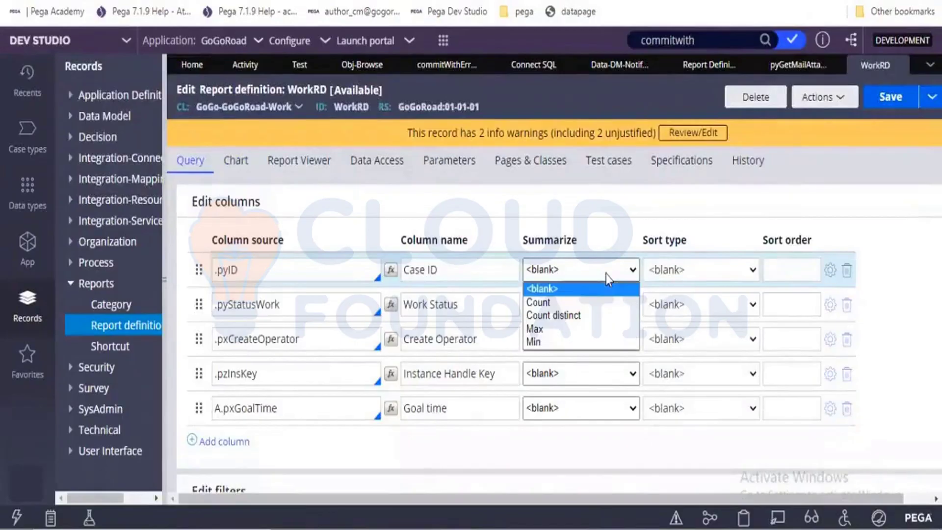
{"action": "left_click", "coordinate": [601, 305]}
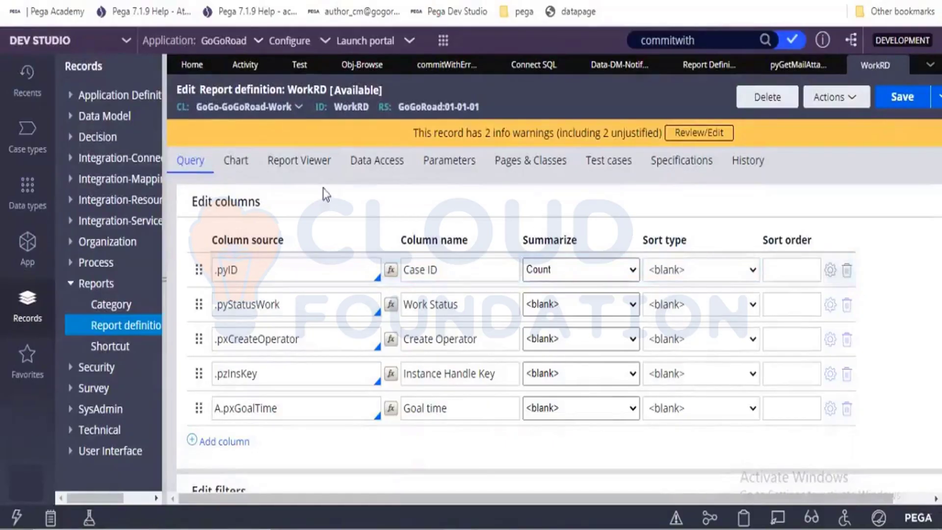
- Include a chart in the WorkRD report from the chart editor
{"action": "left_click", "coordinate": [239, 168]}
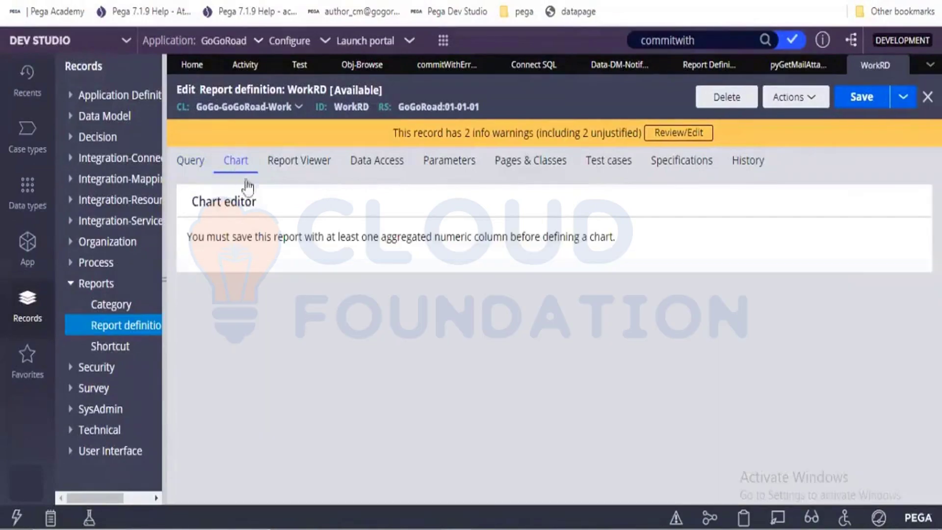
{"action": "left_click", "coordinate": [194, 168]}
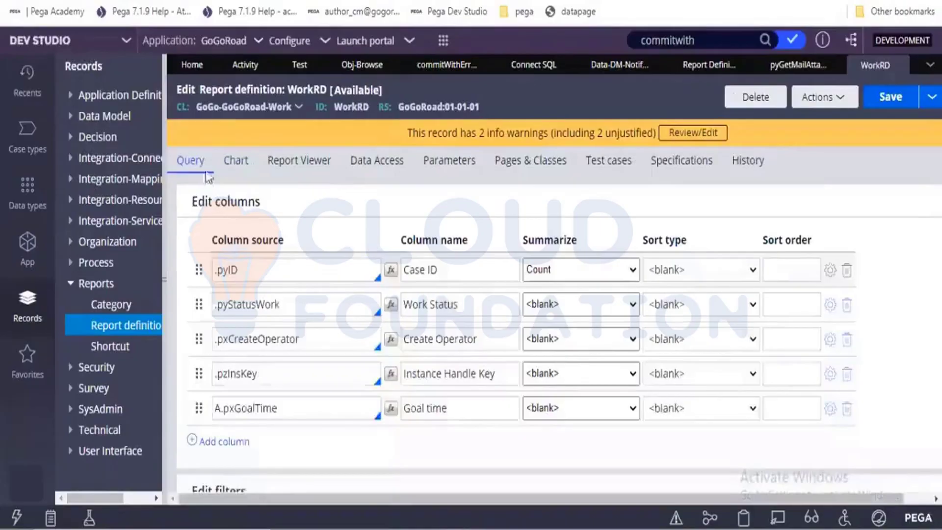
{"action": "left_click", "coordinate": [238, 169]}
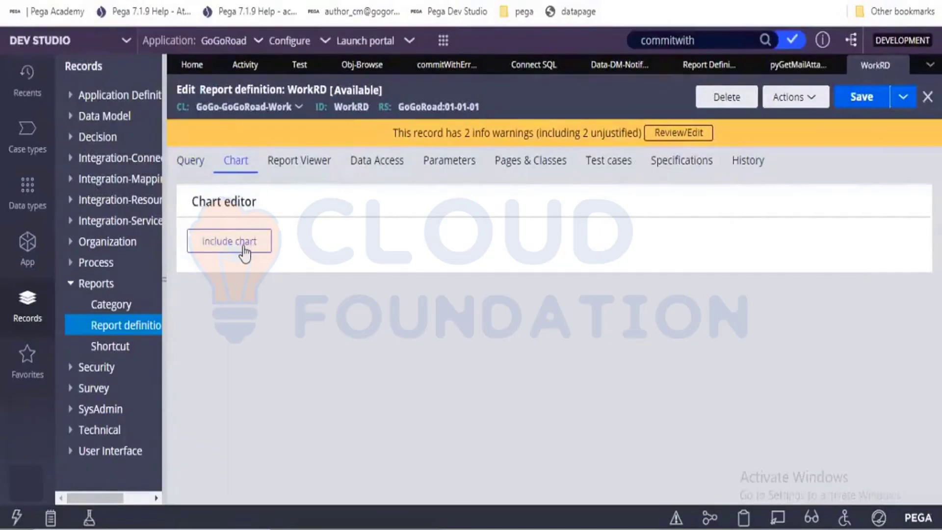
{"action": "left_click", "coordinate": [245, 253]}
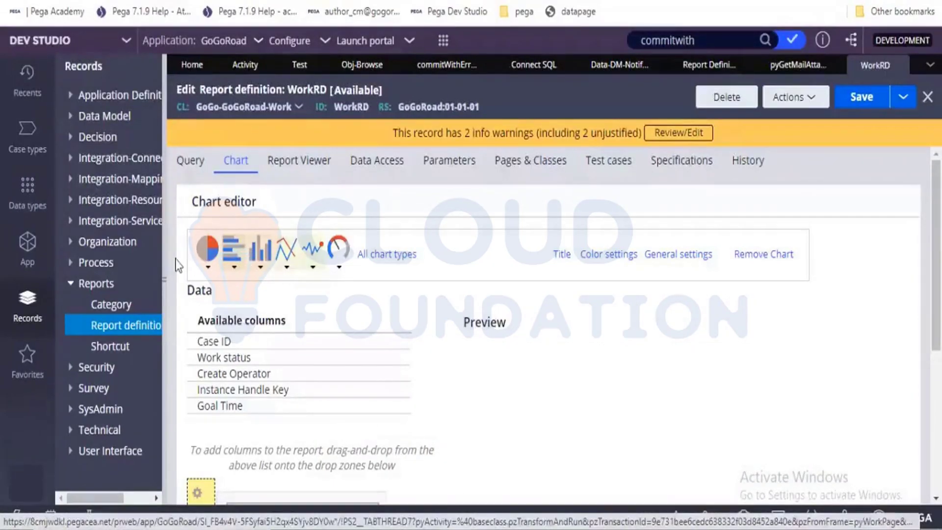
- Look through the pie, bar, column and line chart variants and choose the Normal pie chart
{"action": "left_click", "coordinate": [207, 267]}
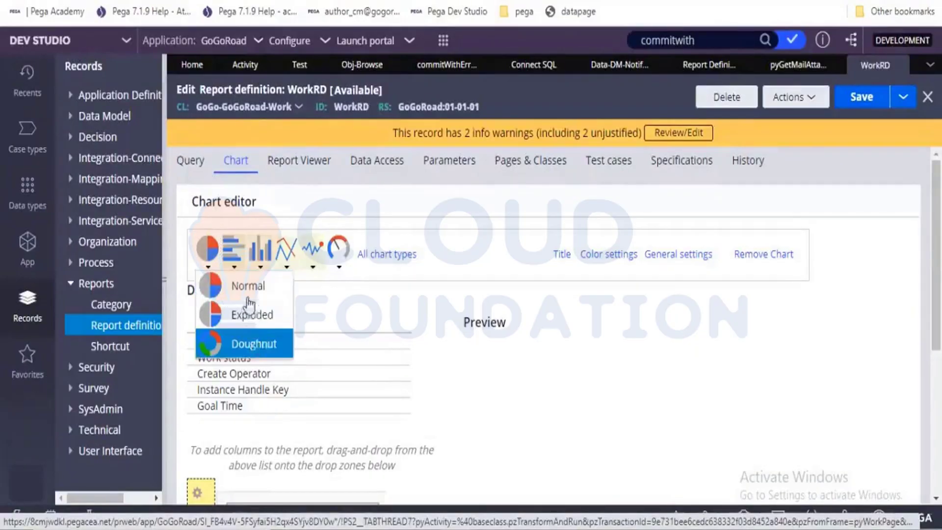
{"action": "left_click", "coordinate": [234, 268]}
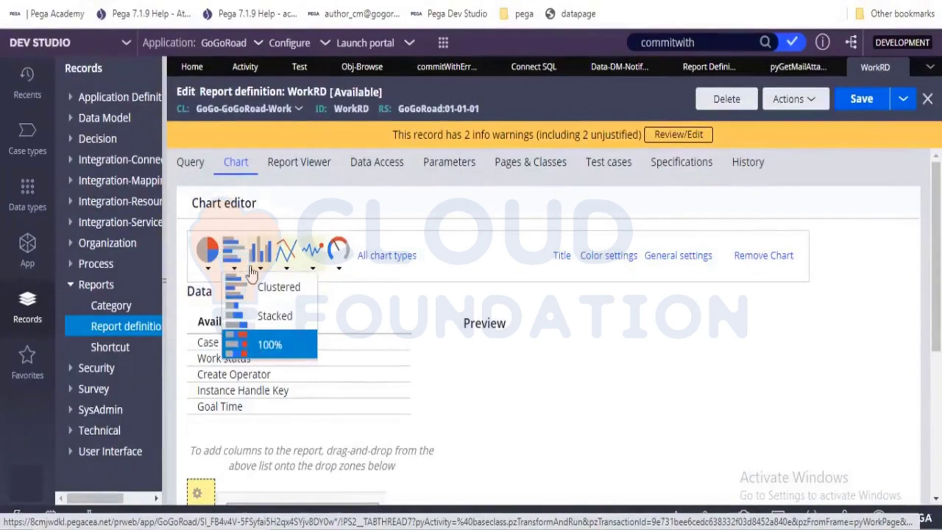
{"action": "mouse_move", "coordinate": [259, 255]}
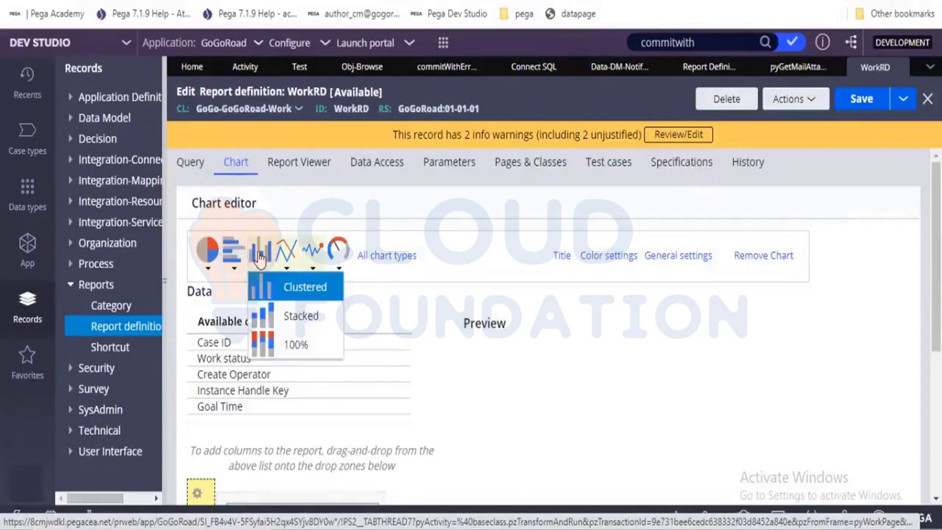
{"action": "left_click", "coordinate": [290, 286]}
{"action": "mouse_move", "coordinate": [286, 270]}
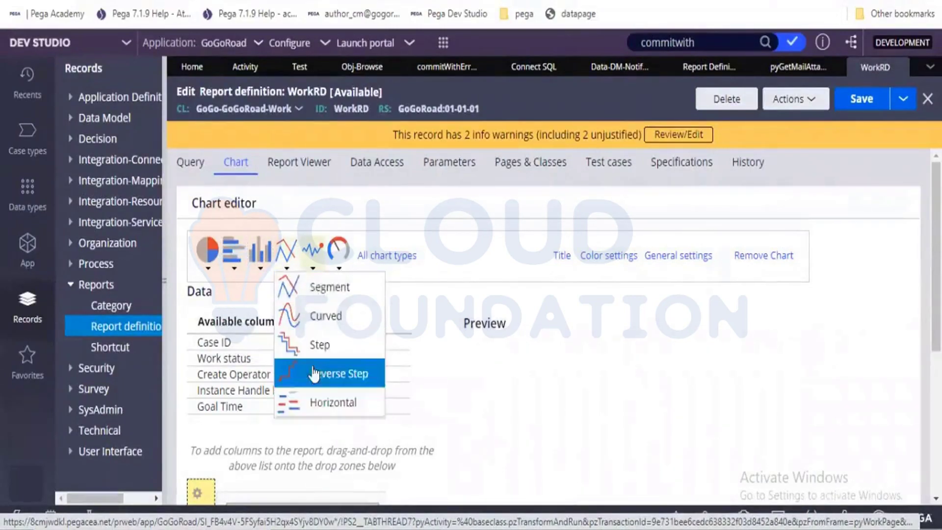
{"action": "mouse_move", "coordinate": [210, 268]}
{"action": "left_click", "coordinate": [216, 290]}
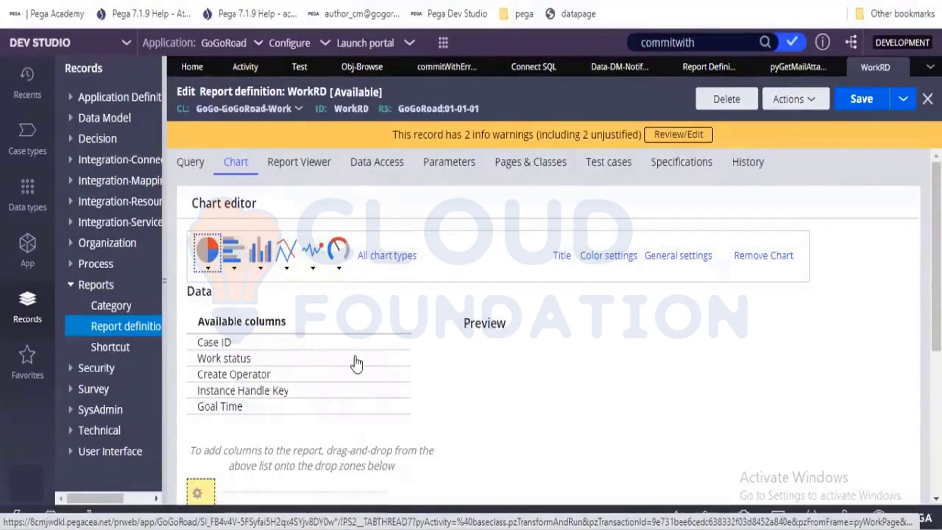
- Assign Case ID as the pie chart's aggregate column
{"action": "scroll", "coordinate": [355, 395], "scroll_direction": "down", "scroll_amount": 5}
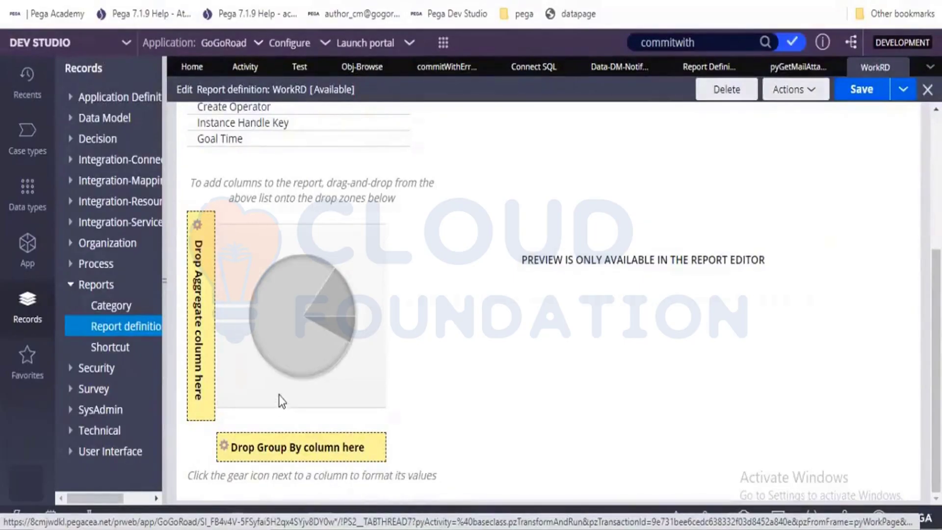
{"action": "scroll", "coordinate": [281, 397], "scroll_direction": "up", "scroll_amount": 3}
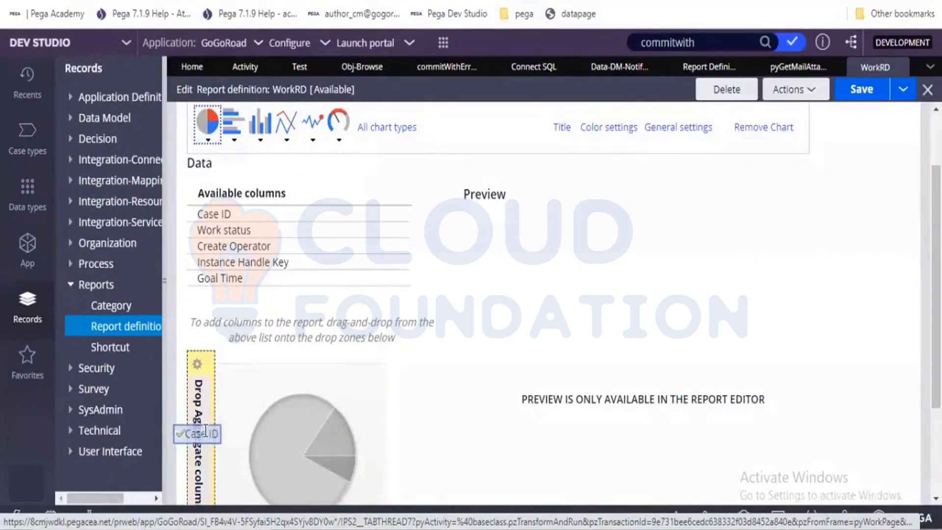
{"action": "left_click_drag", "start_coordinate": [250, 423], "coordinate": [249, 425]}
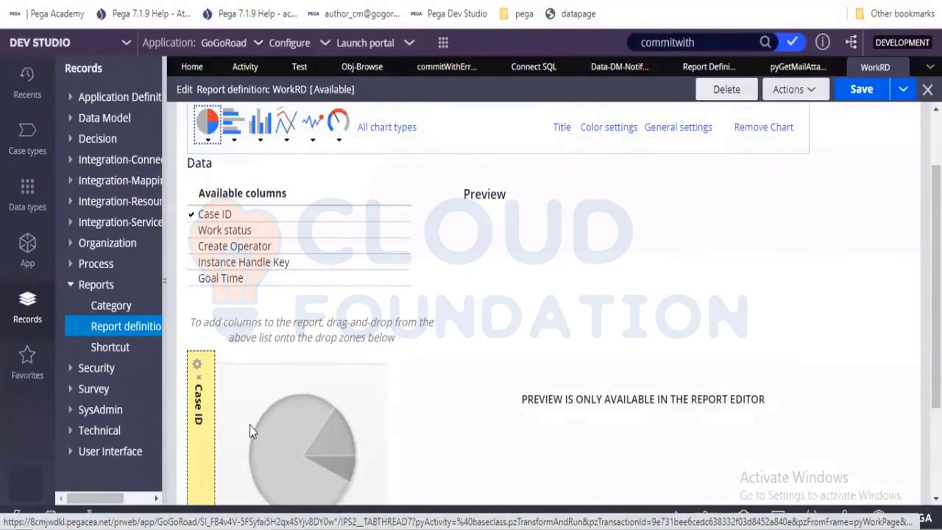
- Try to assign Work status as the pie chart's Group By column
{"action": "scroll", "coordinate": [249, 425], "scroll_direction": "down", "scroll_amount": 3}
{"action": "scroll", "coordinate": [227, 354], "scroll_direction": "up", "scroll_amount": 5}
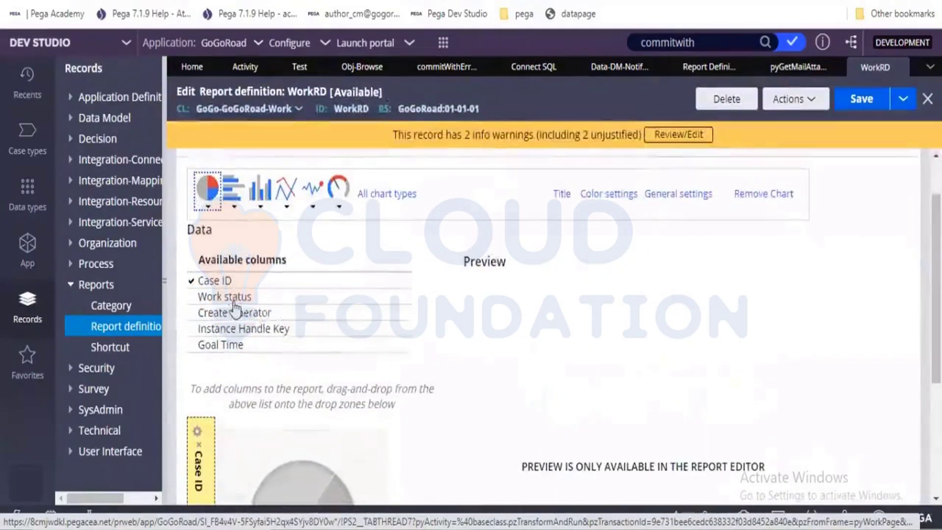
{"action": "left_click_drag", "start_coordinate": [231, 296], "coordinate": [407, 500]}
{"action": "scroll", "coordinate": [407, 500], "scroll_direction": "down", "scroll_amount": 4}
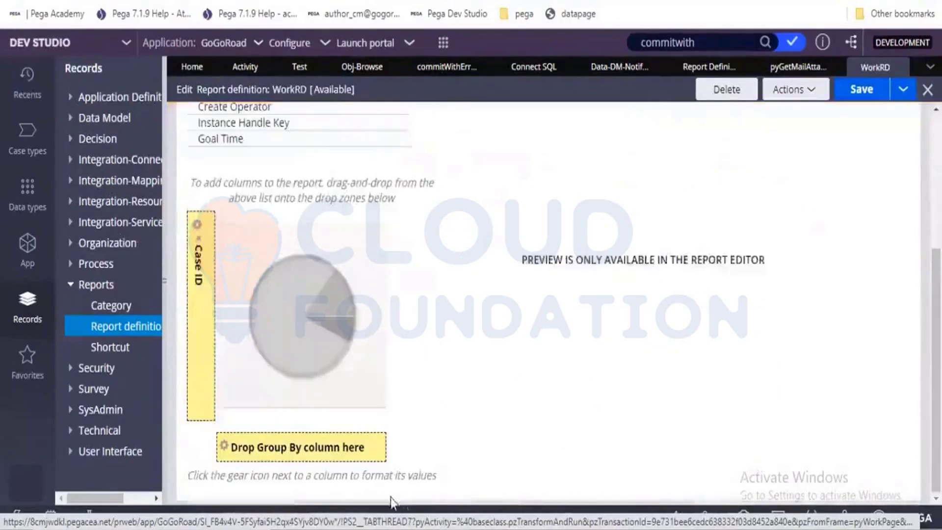
{"action": "scroll", "coordinate": [317, 351], "scroll_direction": "up", "scroll_amount": 2}
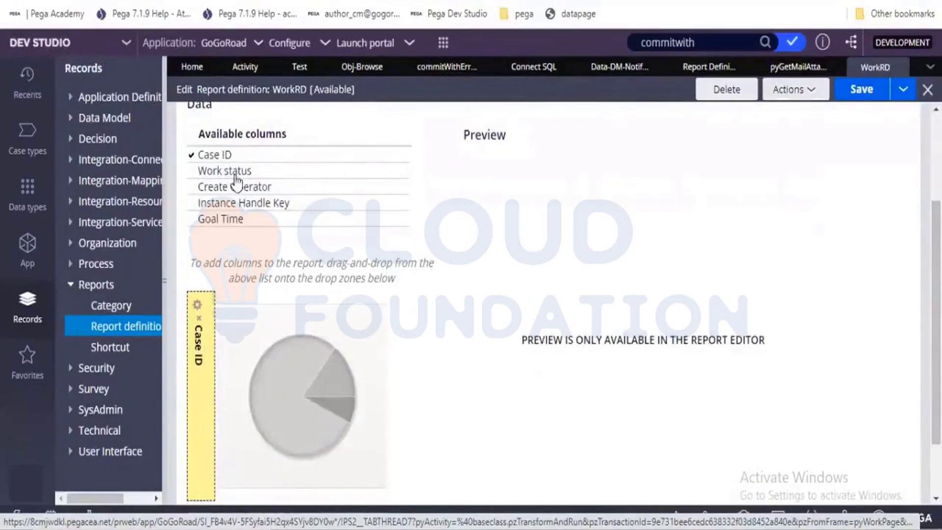
{"action": "right_click", "coordinate": [301, 381]}
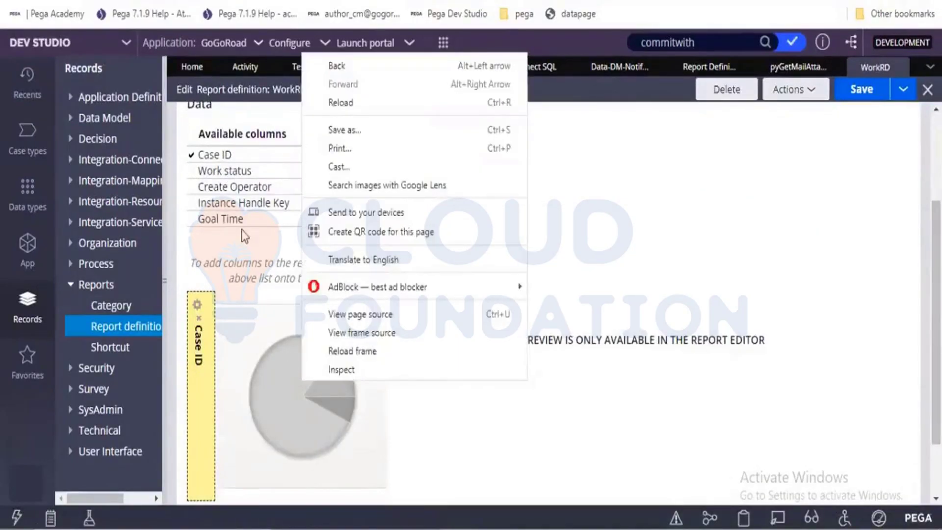
{"action": "left_click", "coordinate": [219, 172]}
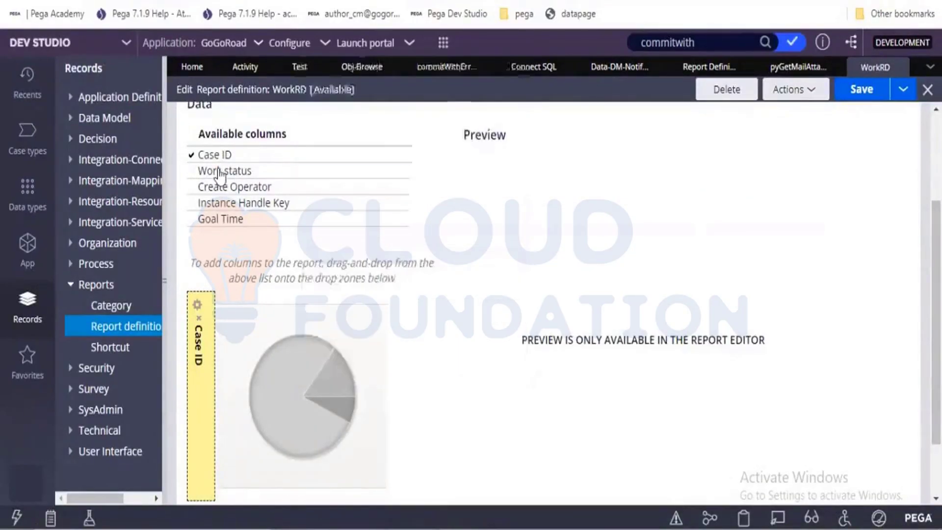
{"action": "left_click_drag", "start_coordinate": [227, 178], "coordinate": [541, 498]}
{"action": "left_click_drag", "start_coordinate": [482, 500], "coordinate": [269, 432]}
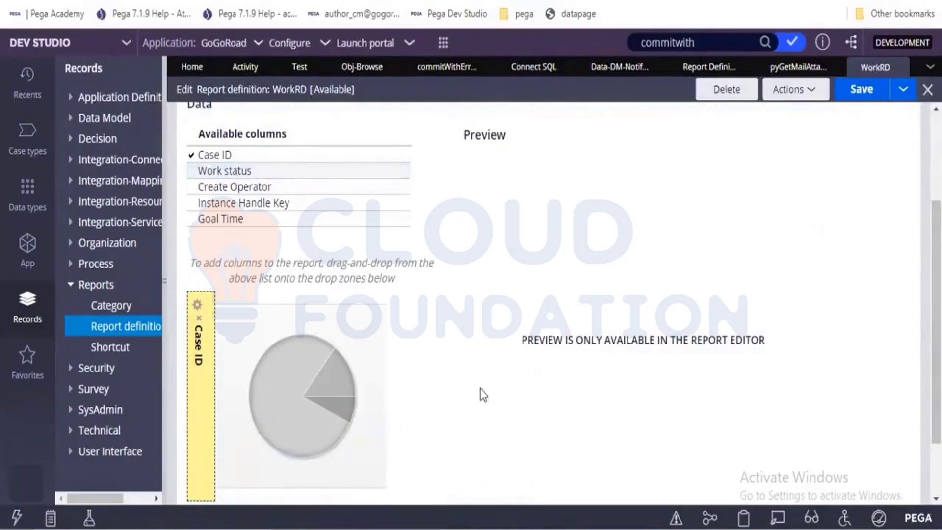
- Reduce the browser zoom by one level and assign Work status as the pie chart's Group By column
{"action": "key", "text": "alt+f"}
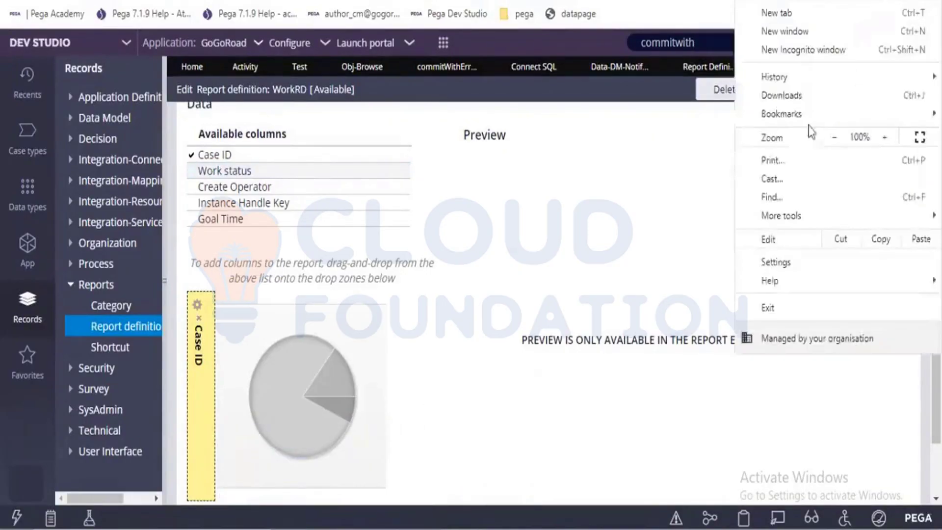
{"action": "left_click", "coordinate": [834, 139]}
{"action": "left_click", "coordinate": [513, 275]}
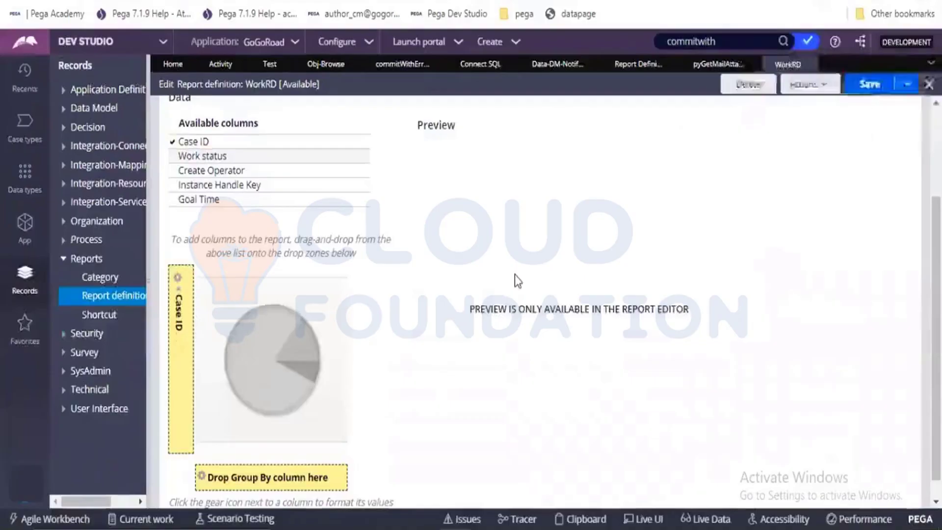
{"action": "left_click_drag", "start_coordinate": [198, 159], "coordinate": [272, 466]}
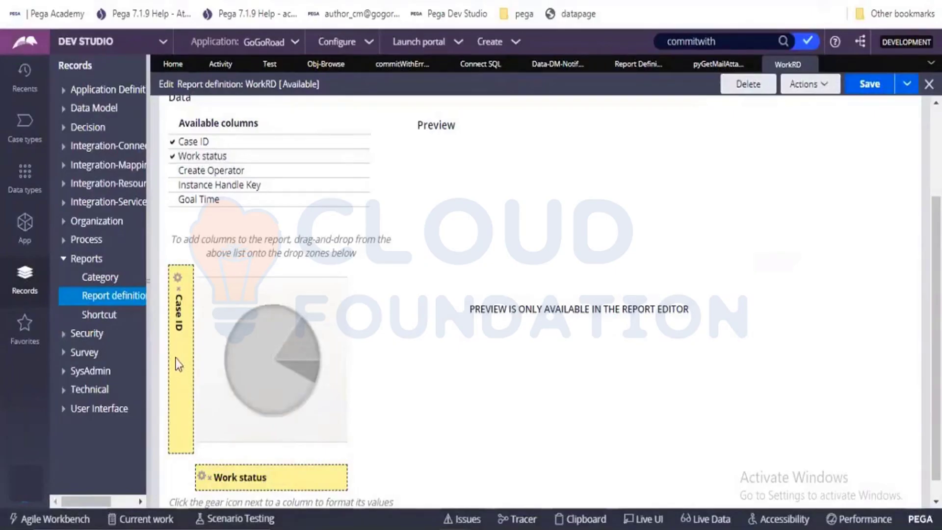
- Save the report definition, run it to view the pie chart output, and return to the rule
{"action": "left_click", "coordinate": [856, 98]}
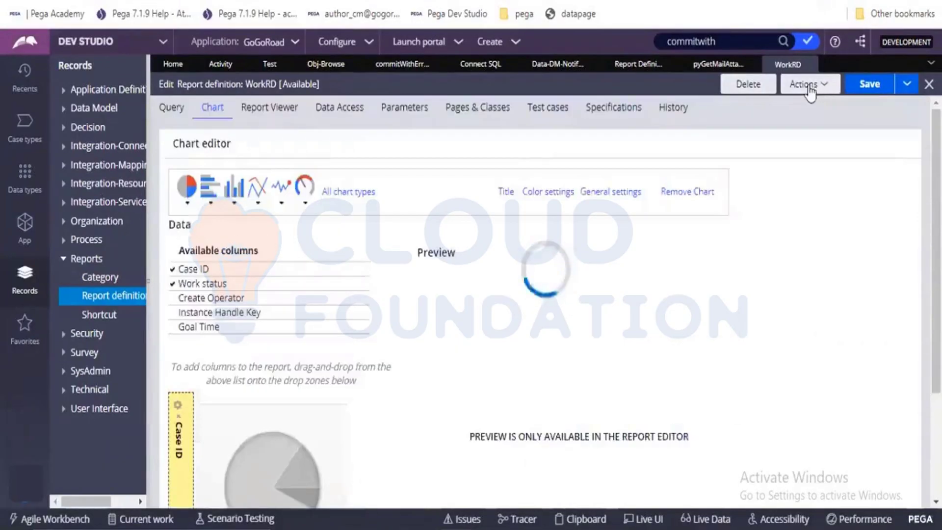
{"action": "left_click", "coordinate": [809, 88]}
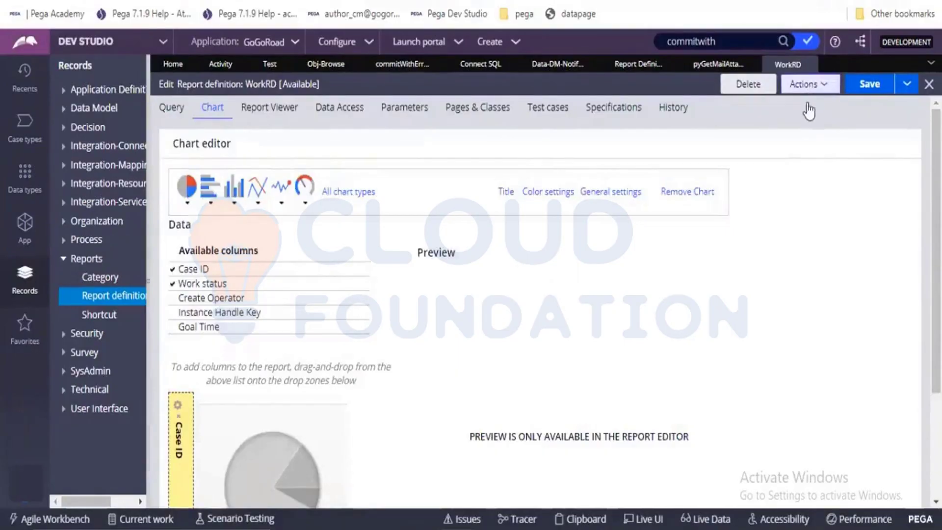
{"action": "left_click", "coordinate": [808, 113]}
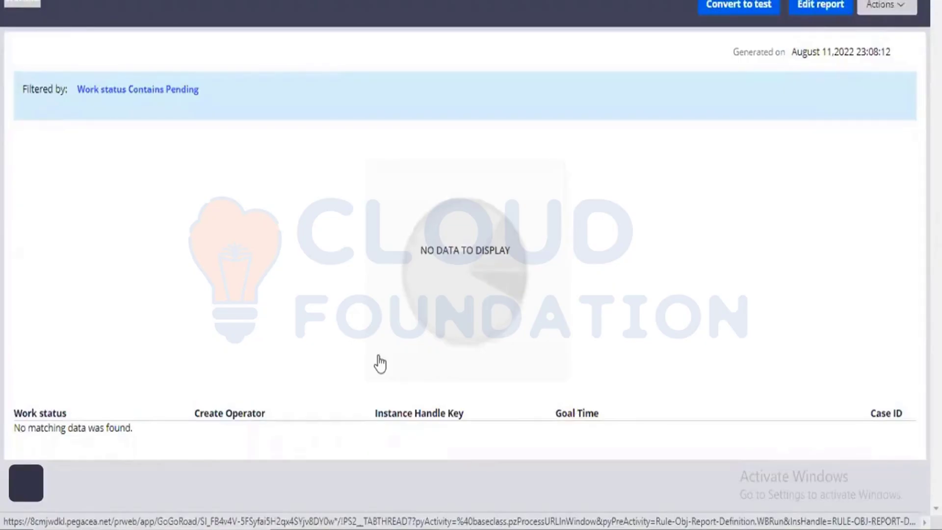
{"action": "key", "text": "alt+Tab"}
- Examine the query's column sorting and filter conditions and the chart's aggregate and Group By column assignments
{"action": "scroll", "coordinate": [380, 364], "scroll_direction": "down", "scroll_amount": 3}
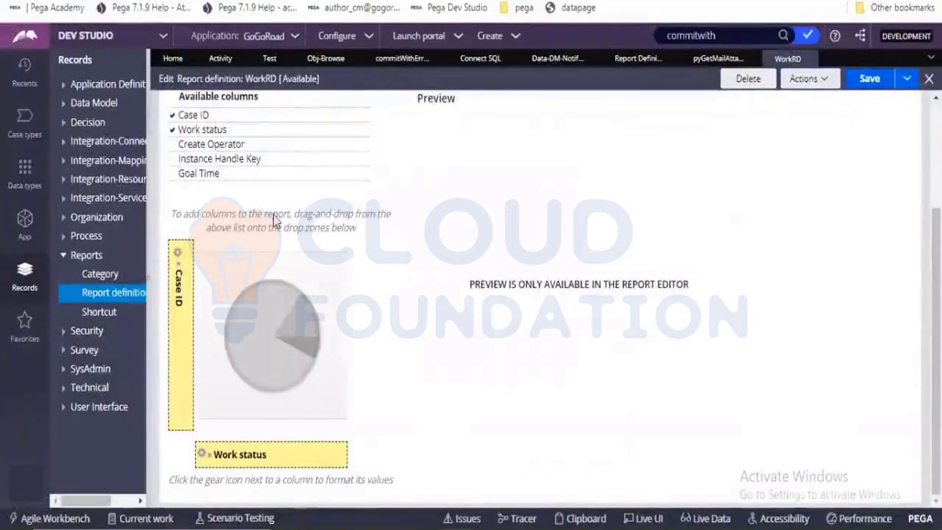
{"action": "scroll", "coordinate": [273, 214], "scroll_direction": "up", "scroll_amount": 3}
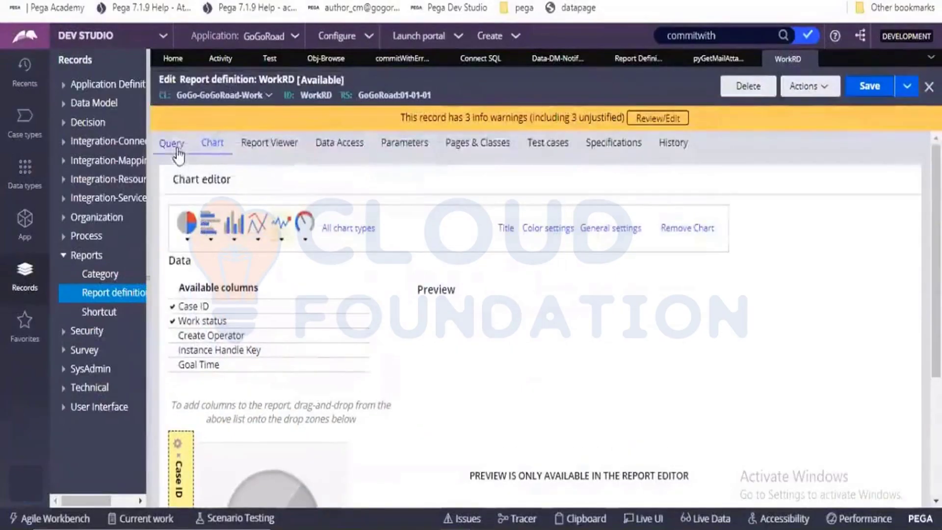
{"action": "left_click", "coordinate": [171, 143]}
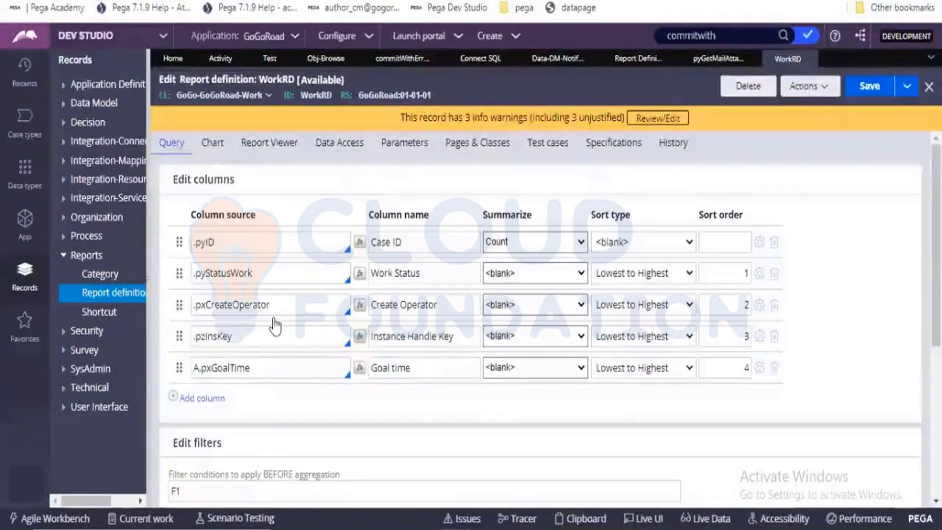
{"action": "left_click", "coordinate": [451, 495]}
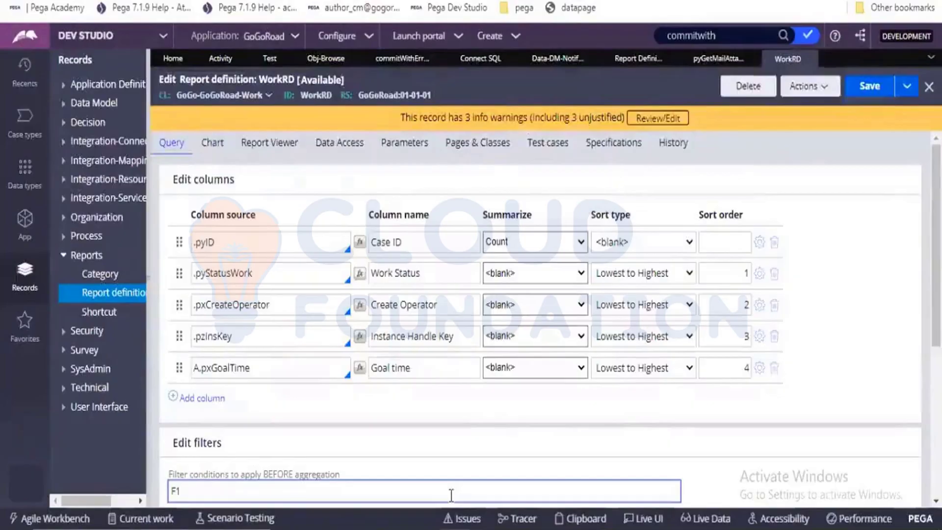
{"action": "left_click", "coordinate": [771, 364]}
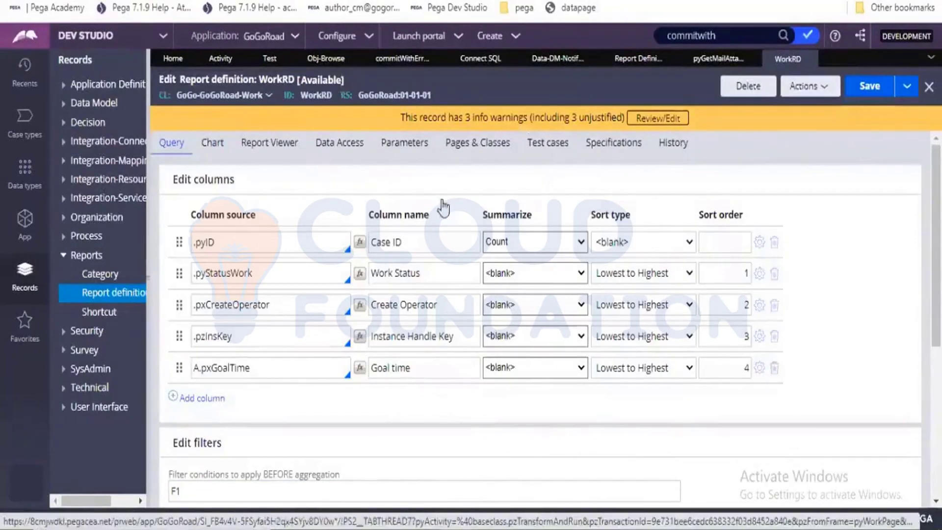
{"action": "left_click", "coordinate": [227, 143]}
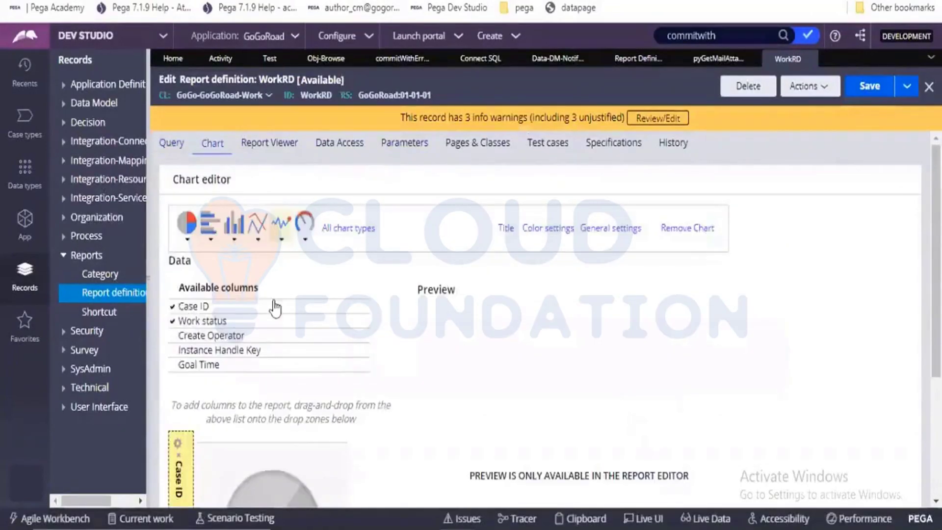
{"action": "scroll", "coordinate": [273, 298], "scroll_direction": "down", "scroll_amount": 4}
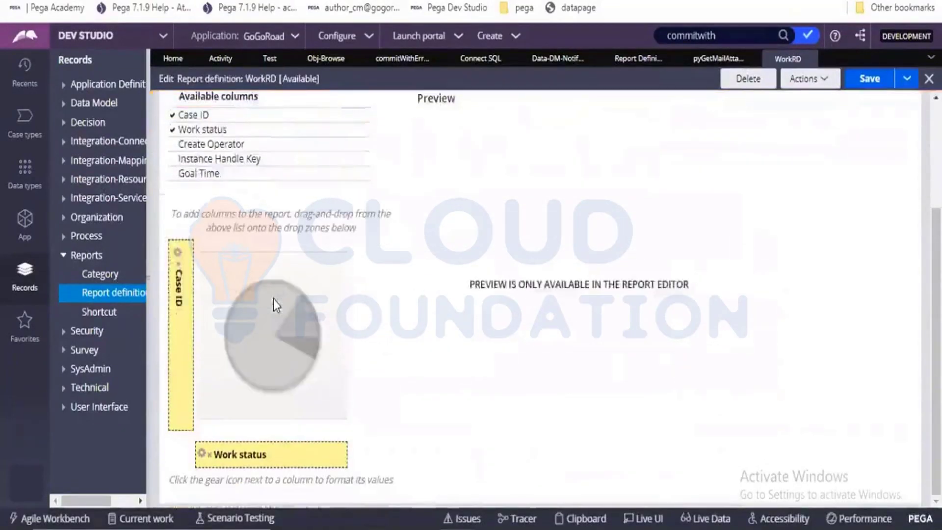
{"action": "scroll", "coordinate": [272, 298], "scroll_direction": "up", "scroll_amount": 4}
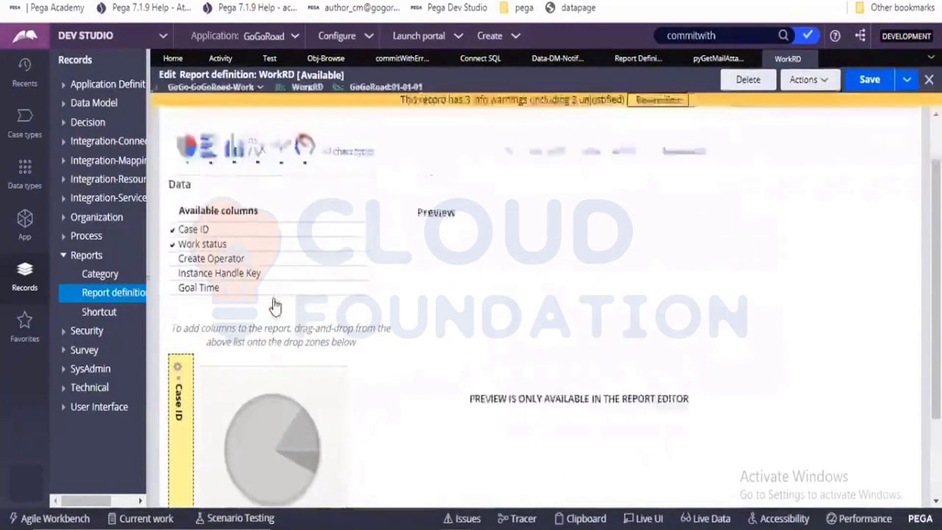
{"action": "scroll", "coordinate": [273, 298], "scroll_direction": "down", "scroll_amount": 4}
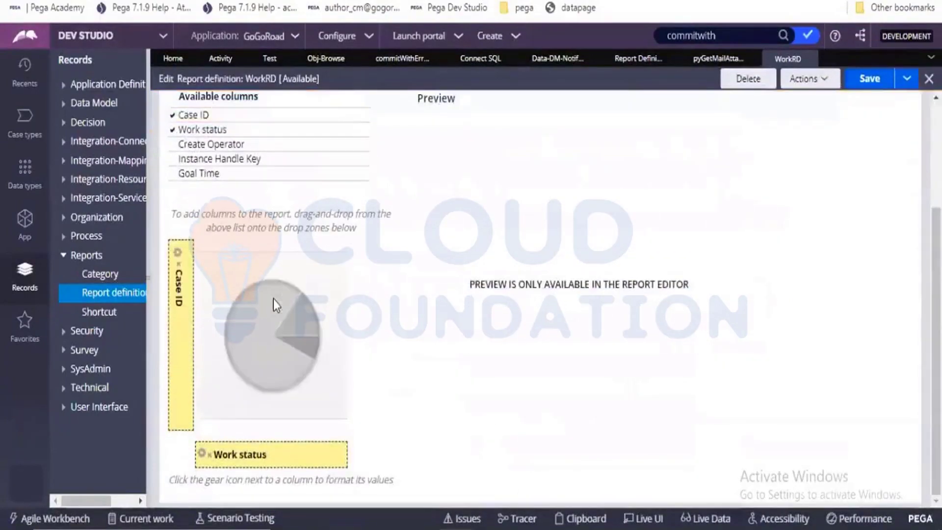